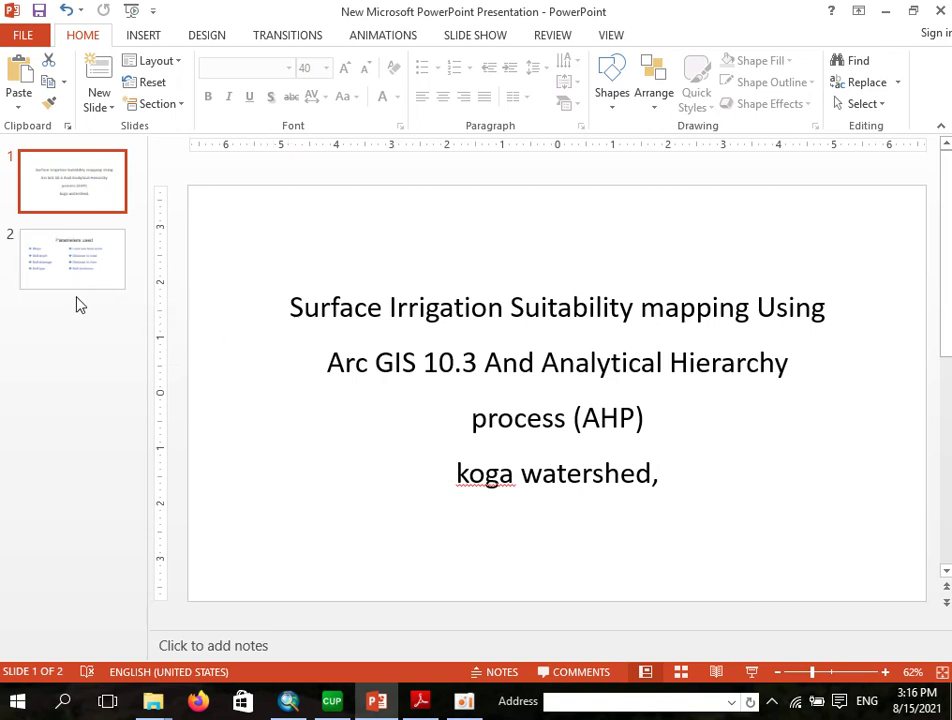
Step: Review the Parameters used slide and the title slide on surface irrigation suitability mapping
{"action": "left_click", "coordinate": [76, 302]}
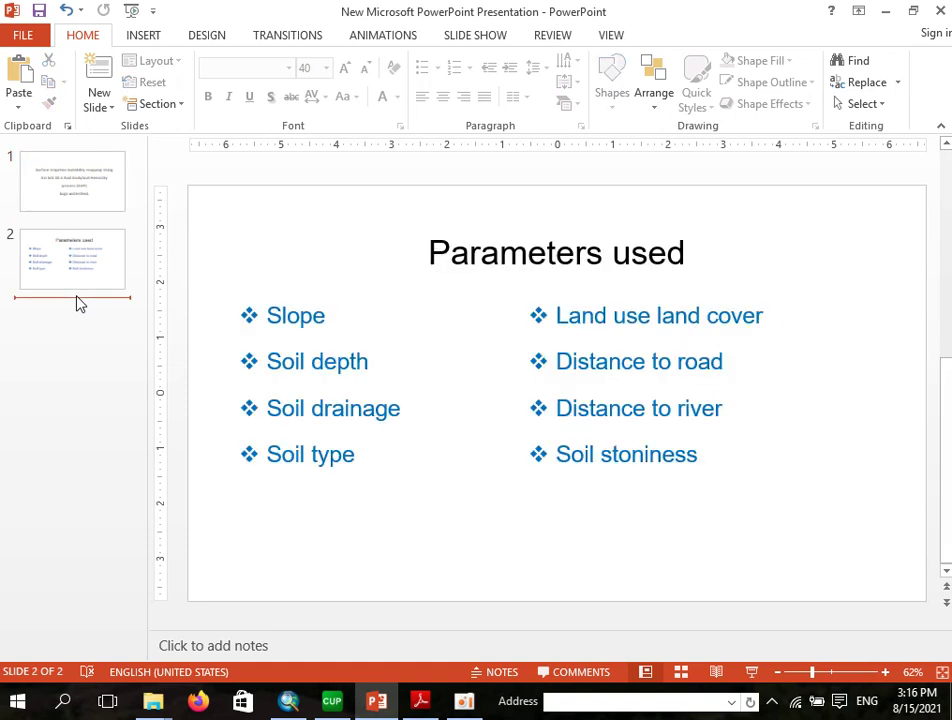
{"action": "left_click", "coordinate": [70, 203]}
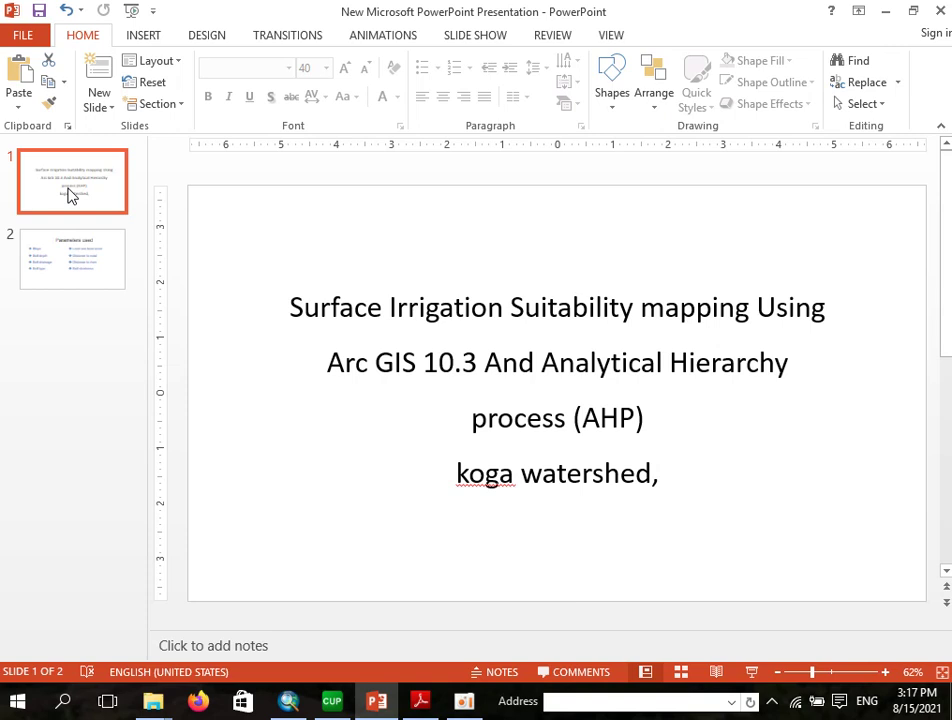
{"action": "left_click", "coordinate": [70, 195]}
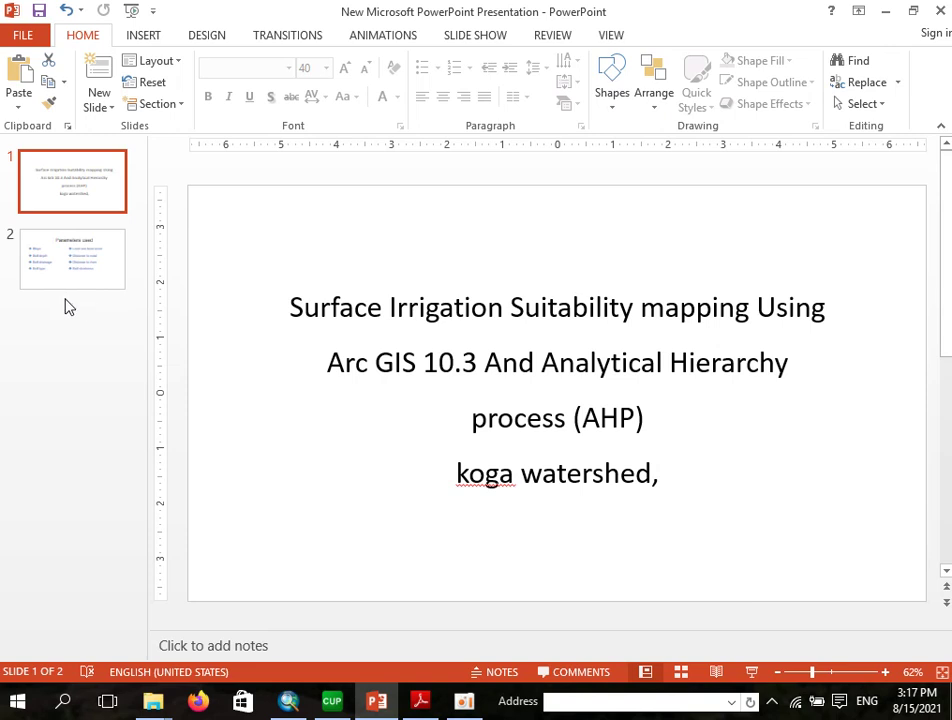
Step: Switch to ArcMap and start adding data to the empty map
{"action": "mouse_move", "coordinate": [288, 700]}
{"action": "left_click", "coordinate": [291, 630]}
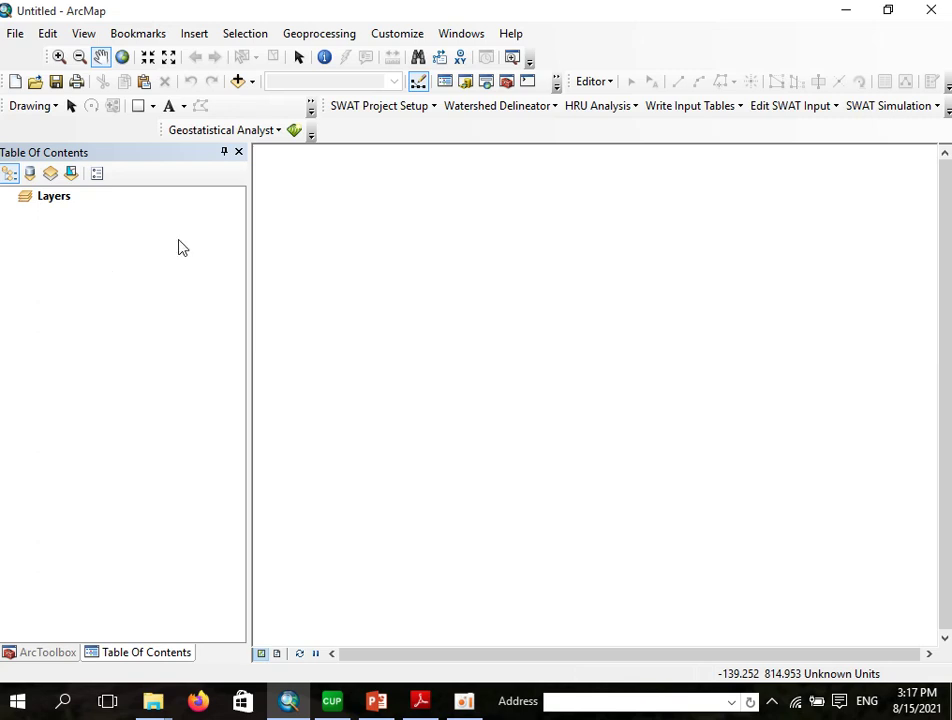
{"action": "left_click", "coordinate": [238, 81]}
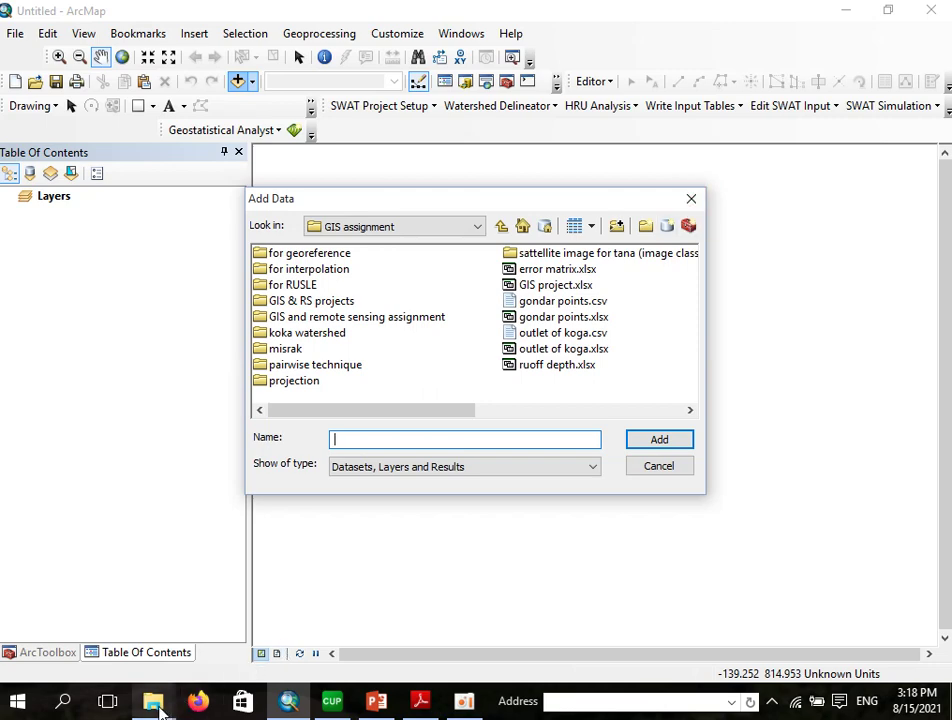
Step: Switch to File Explorer, look through the GIS assignment folder for the Koga outlet files and refresh its listing
{"action": "mouse_move", "coordinate": [158, 705]}
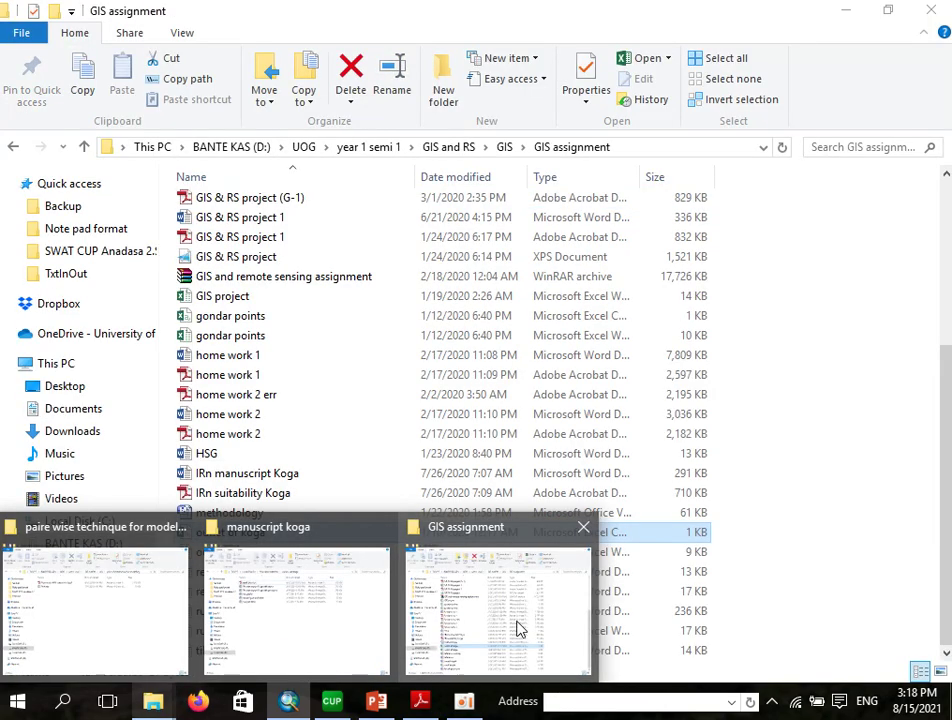
{"action": "left_click", "coordinate": [516, 670]}
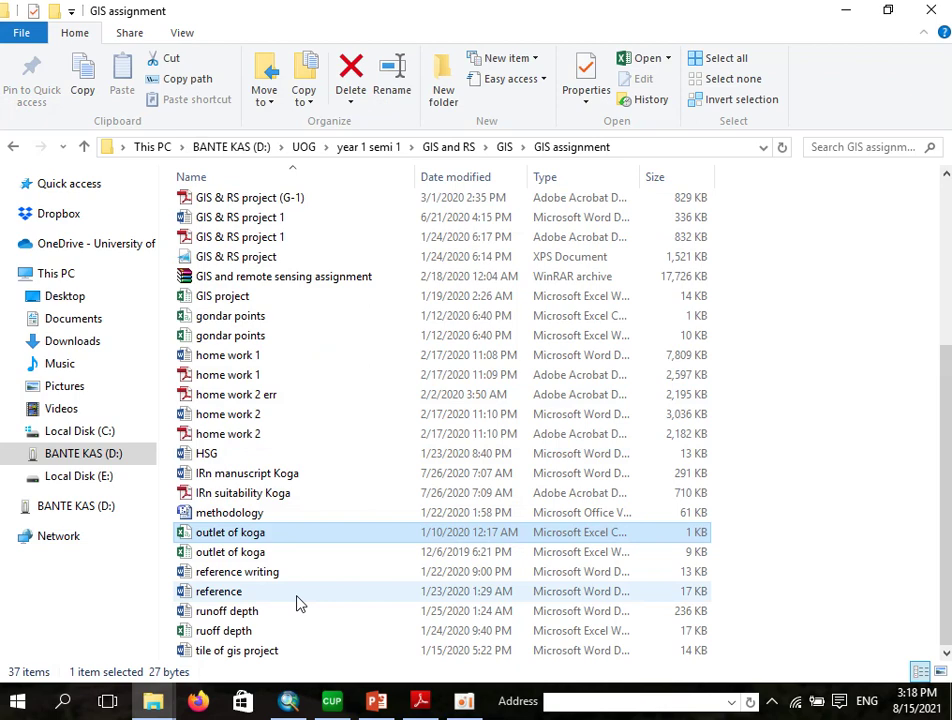
{"action": "right_click", "coordinate": [820, 345]}
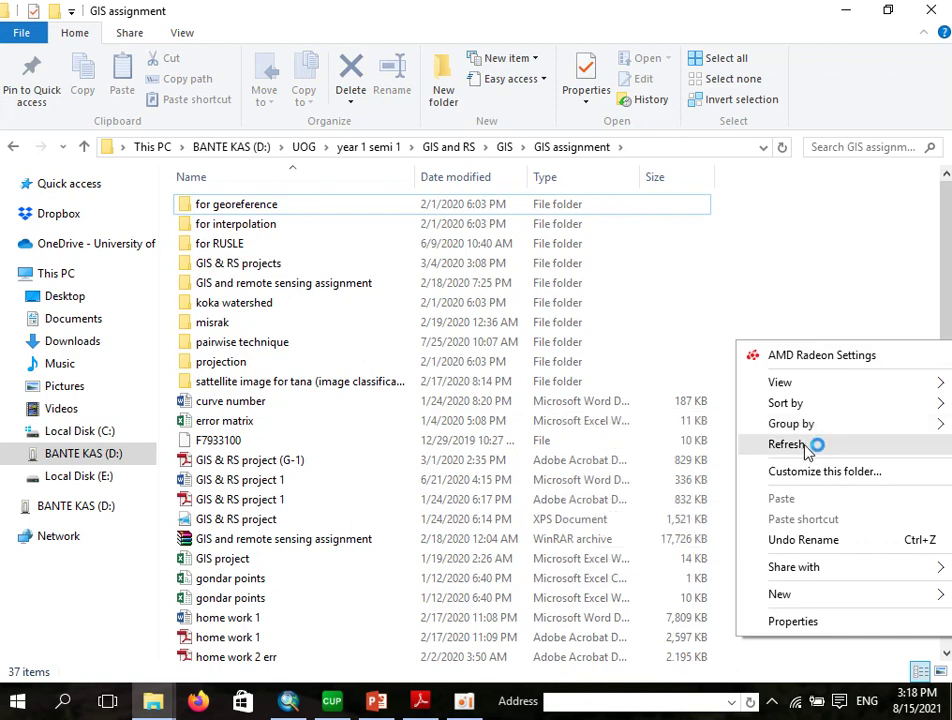
{"action": "left_click", "coordinate": [818, 442]}
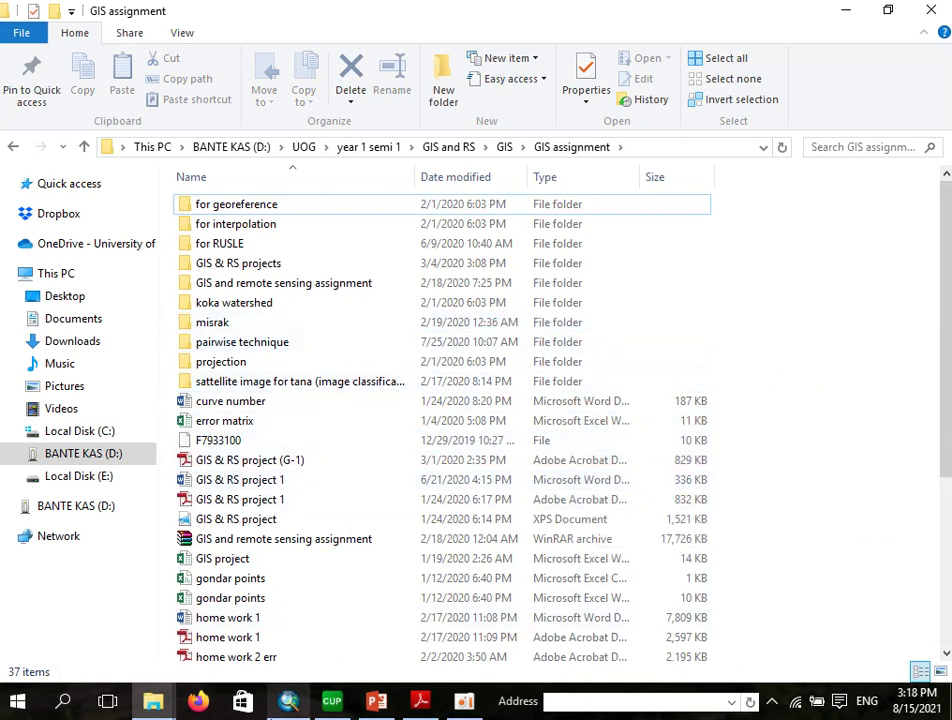
Step: Return to ArcMap and add the elevation raster amh_dem3011.tif from the DEM 30 folder to the map
{"action": "left_click", "coordinate": [286, 686]}
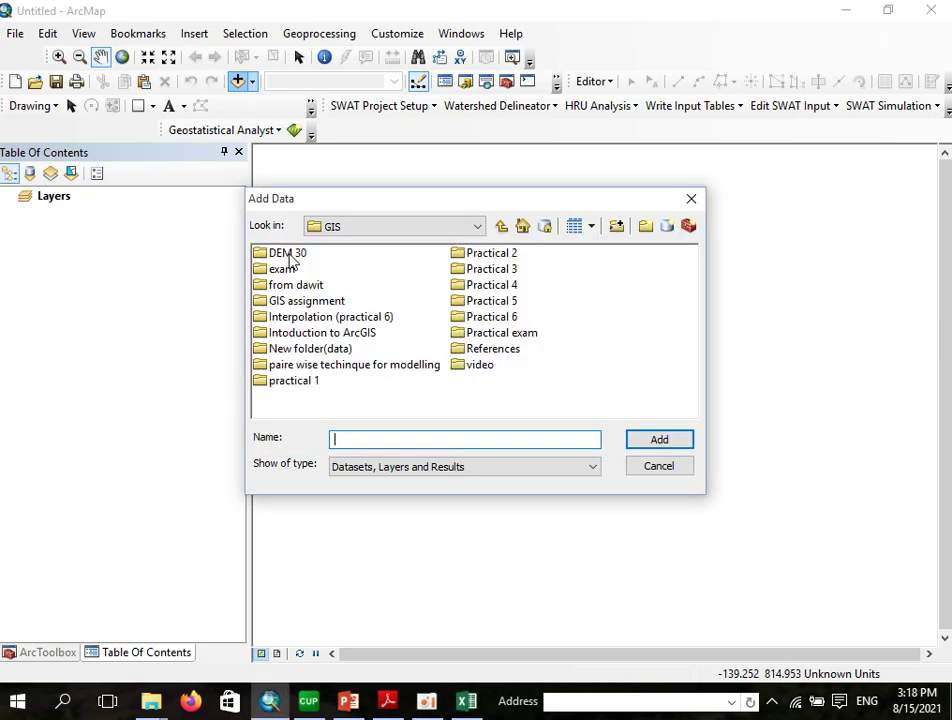
{"action": "double_click", "coordinate": [276, 253]}
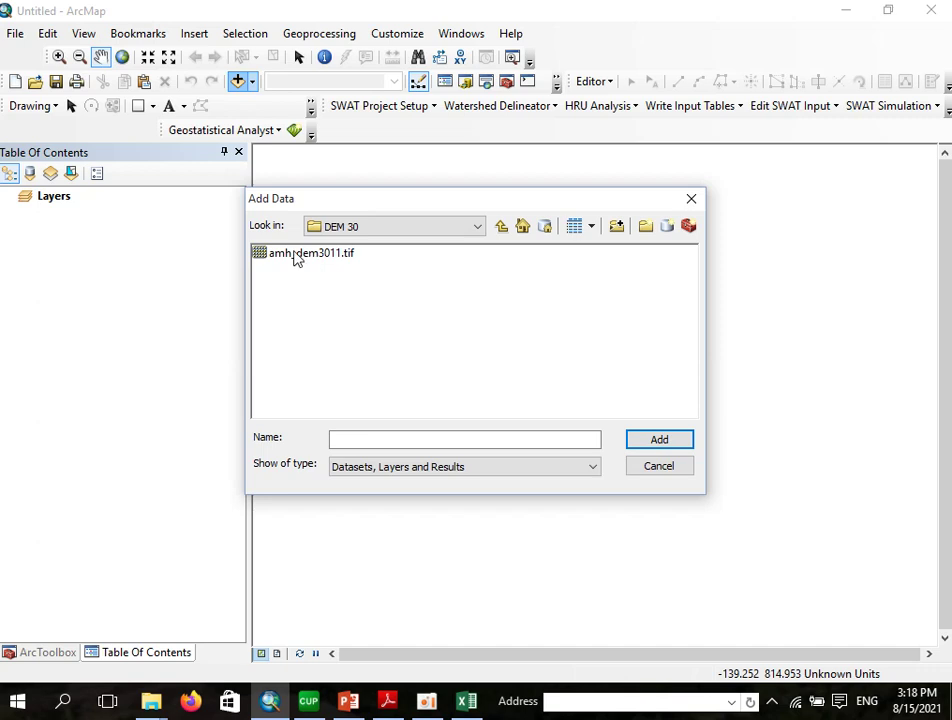
{"action": "left_click", "coordinate": [296, 256]}
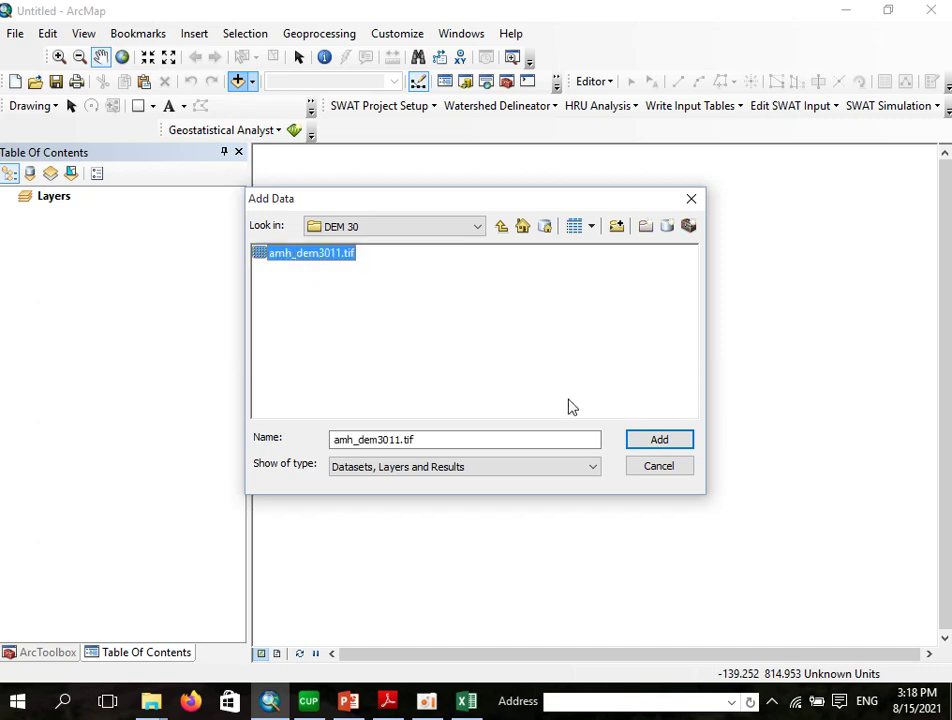
{"action": "left_click", "coordinate": [662, 443]}
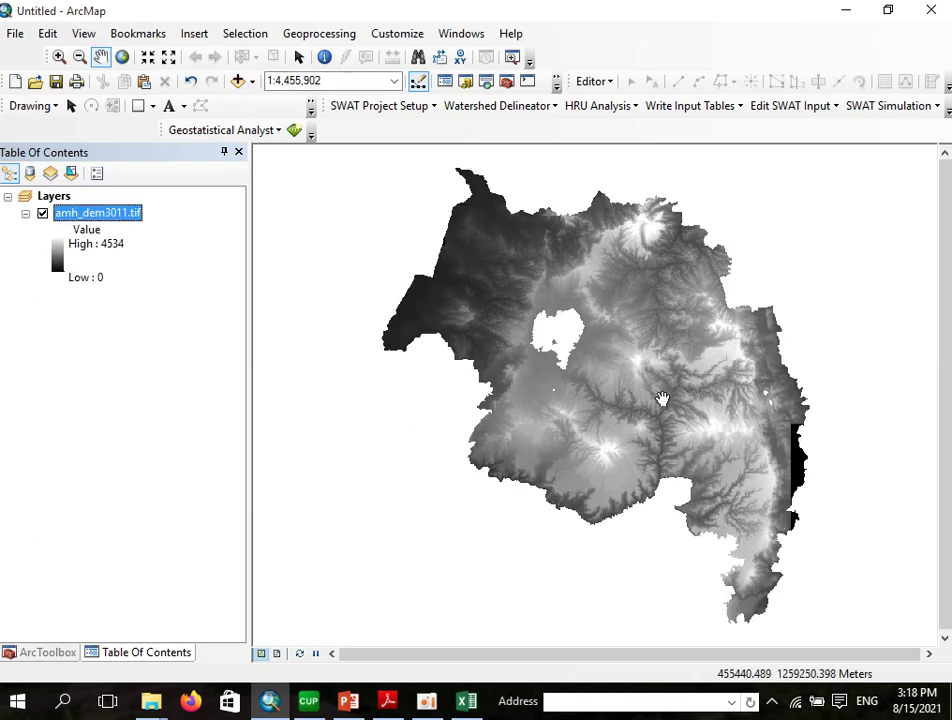
{"action": "left_click_drag", "start_coordinate": [678, 378], "coordinate": [590, 358]}
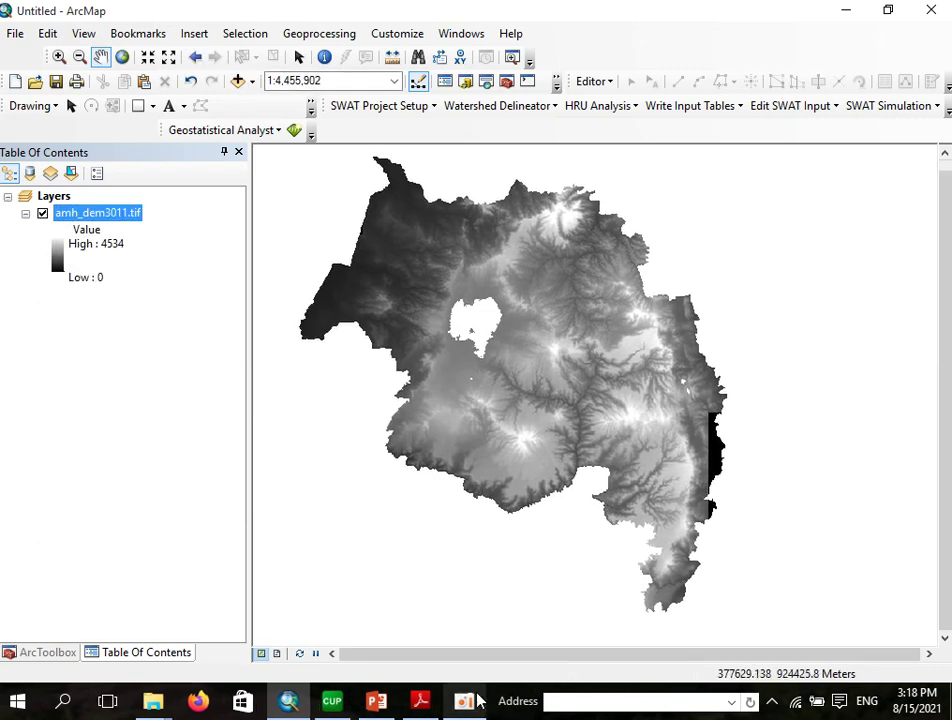
{"action": "mouse_move", "coordinate": [398, 678]}
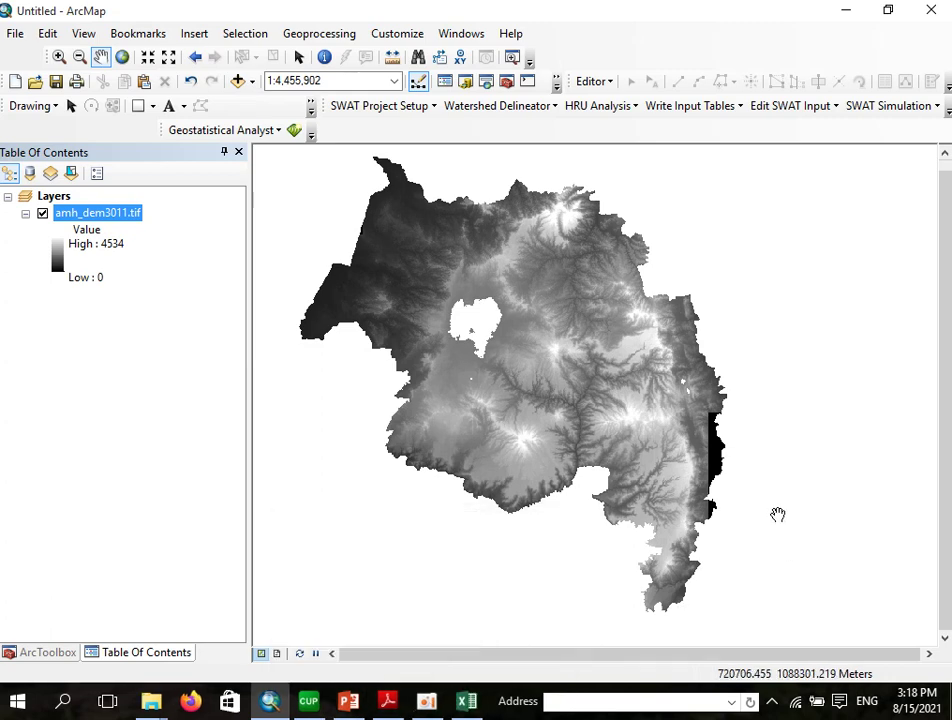
{"action": "mouse_move", "coordinate": [472, 708]}
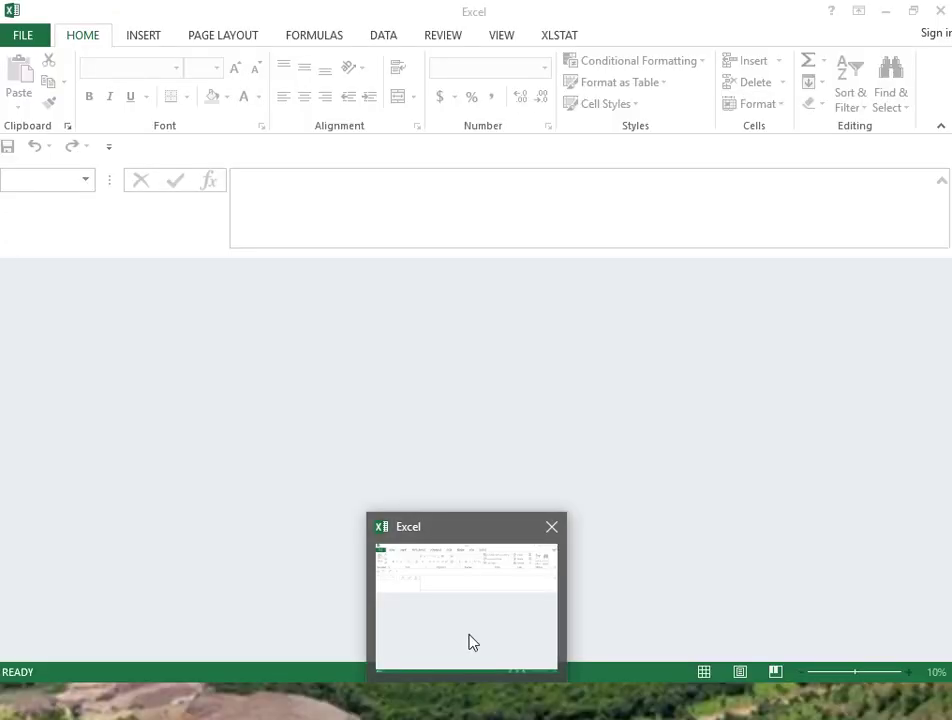
{"action": "left_click", "coordinate": [471, 639]}
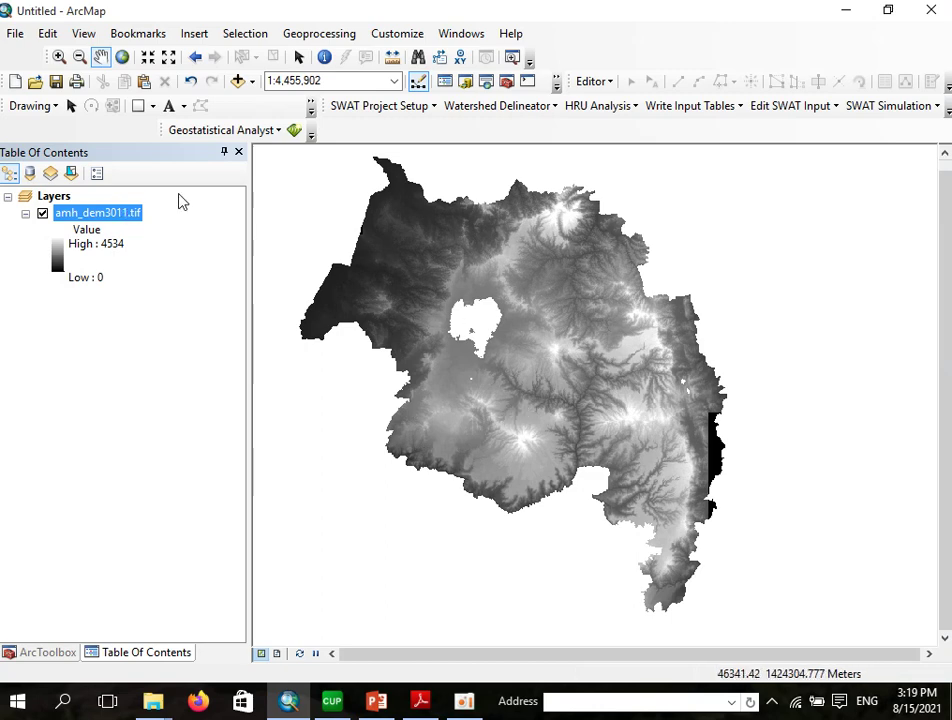
Step: Add the table outlet of koga.csv from the GIS assignment folder to the map, dismissing the File Explorer error and minimizing that window
{"action": "left_click", "coordinate": [238, 81]}
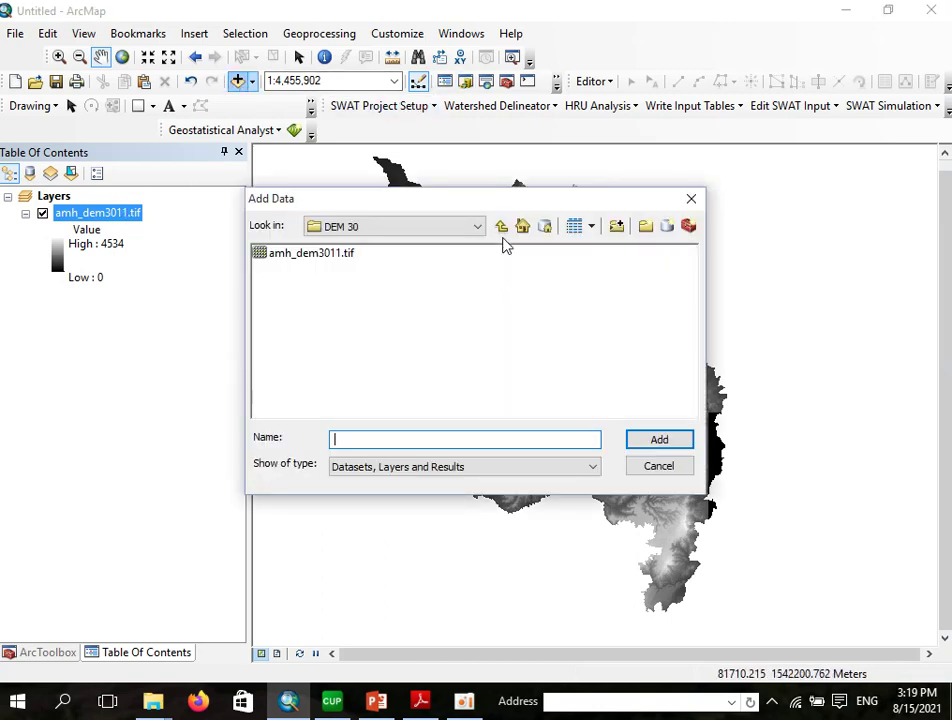
{"action": "left_click", "coordinate": [501, 226]}
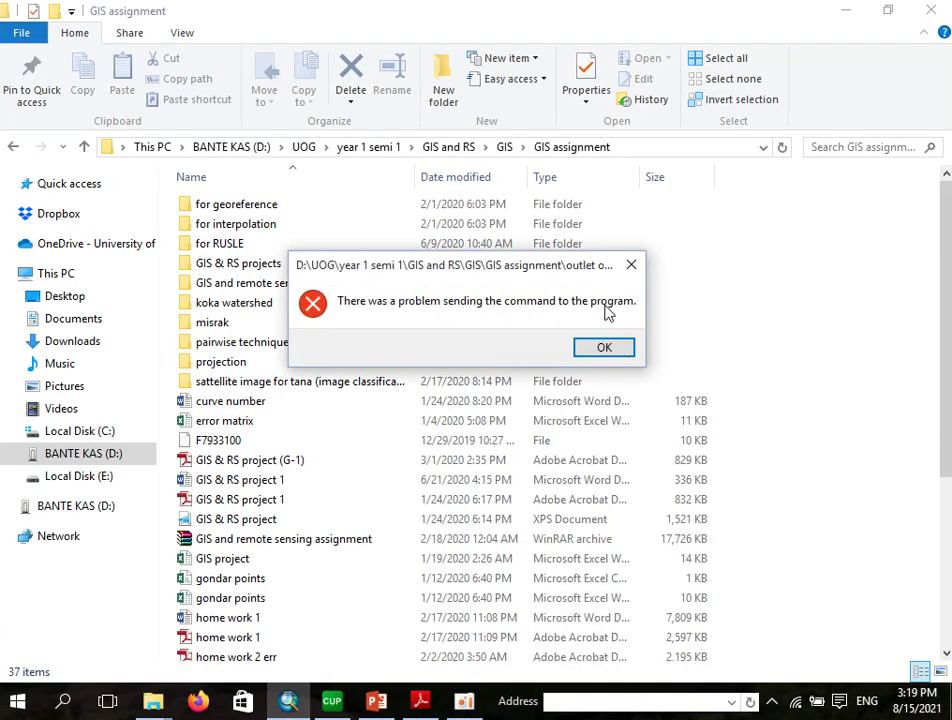
{"action": "left_click", "coordinate": [633, 268]}
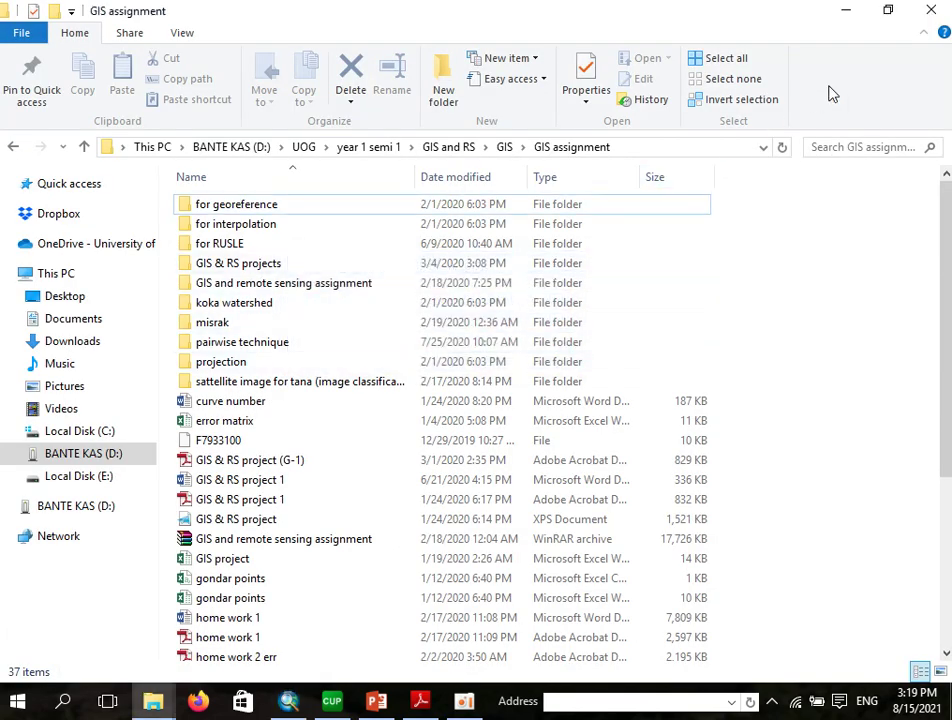
{"action": "left_click", "coordinate": [846, 14]}
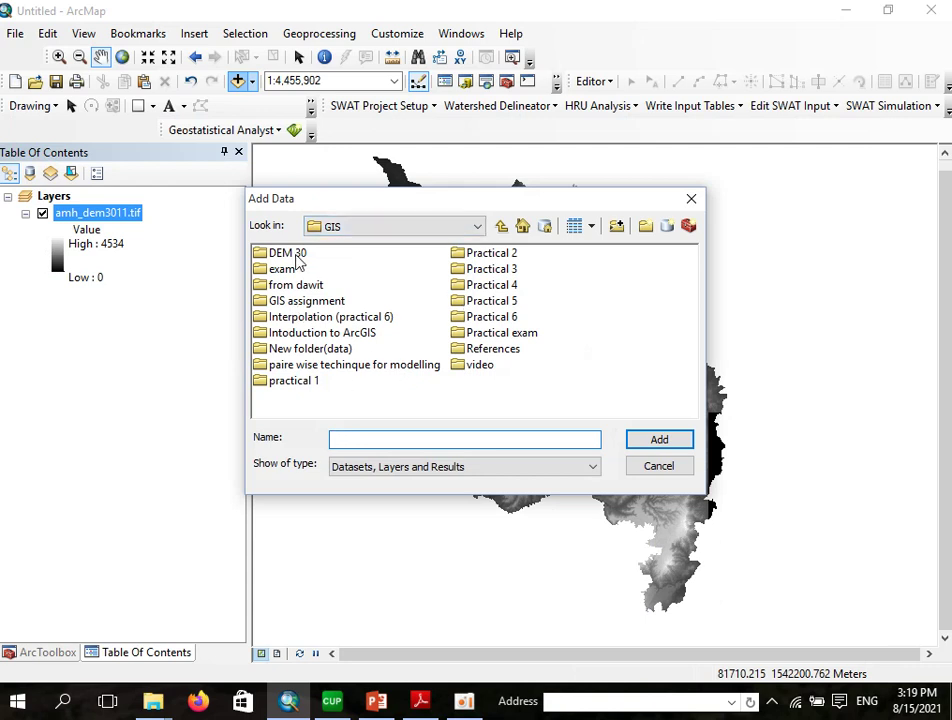
{"action": "double_click", "coordinate": [304, 302]}
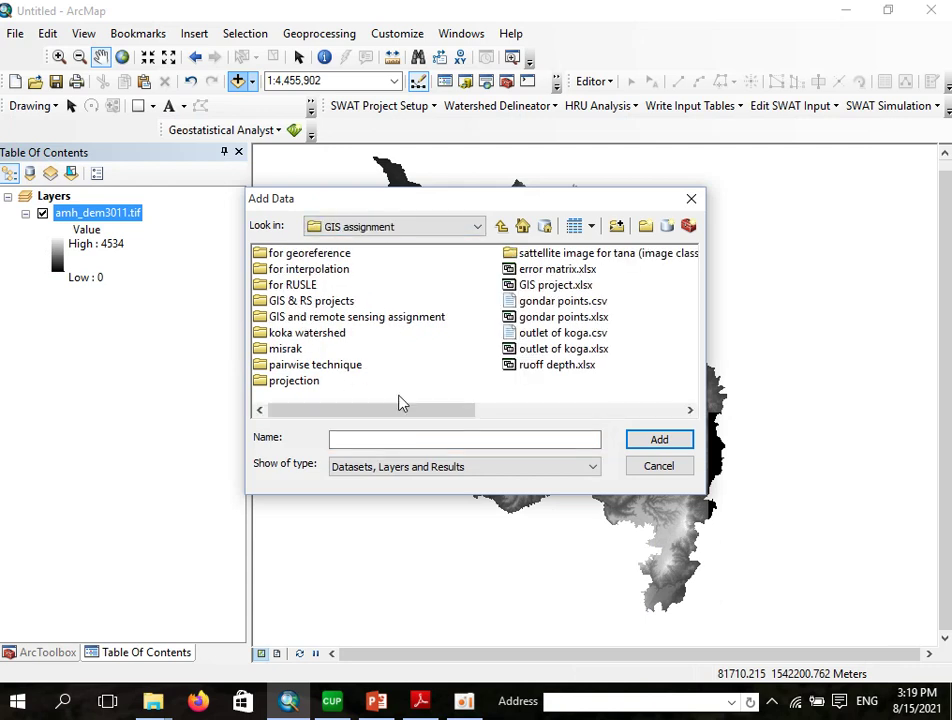
{"action": "left_click", "coordinate": [570, 333]}
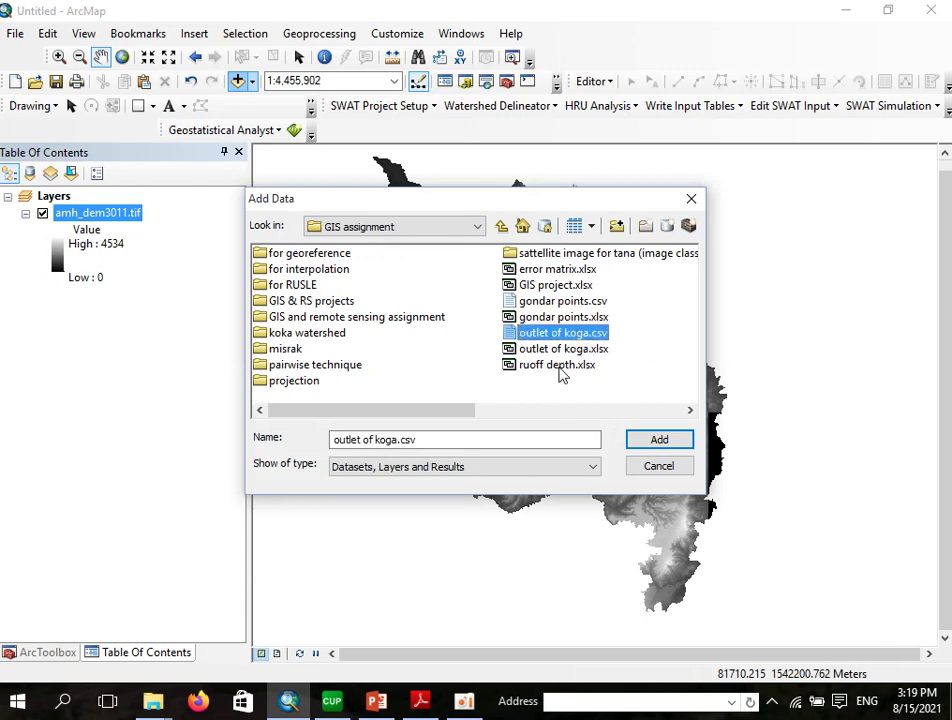
{"action": "left_click", "coordinate": [645, 441]}
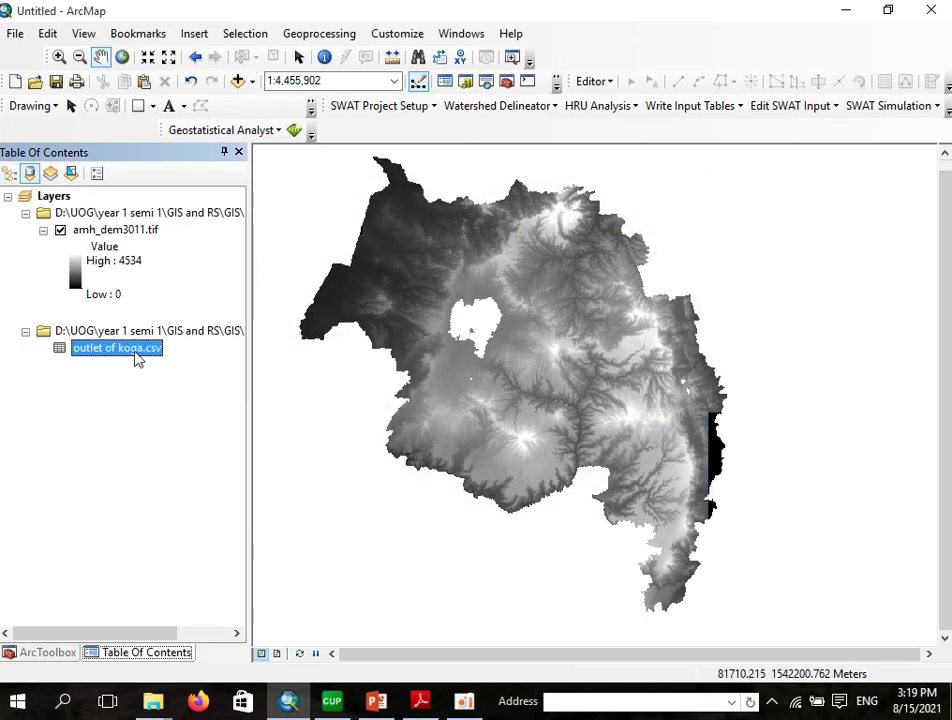
Step: Open the outlet of koga.csv table, inspect the outlet's x and y coordinates, and close the table
{"action": "right_click", "coordinate": [137, 358]}
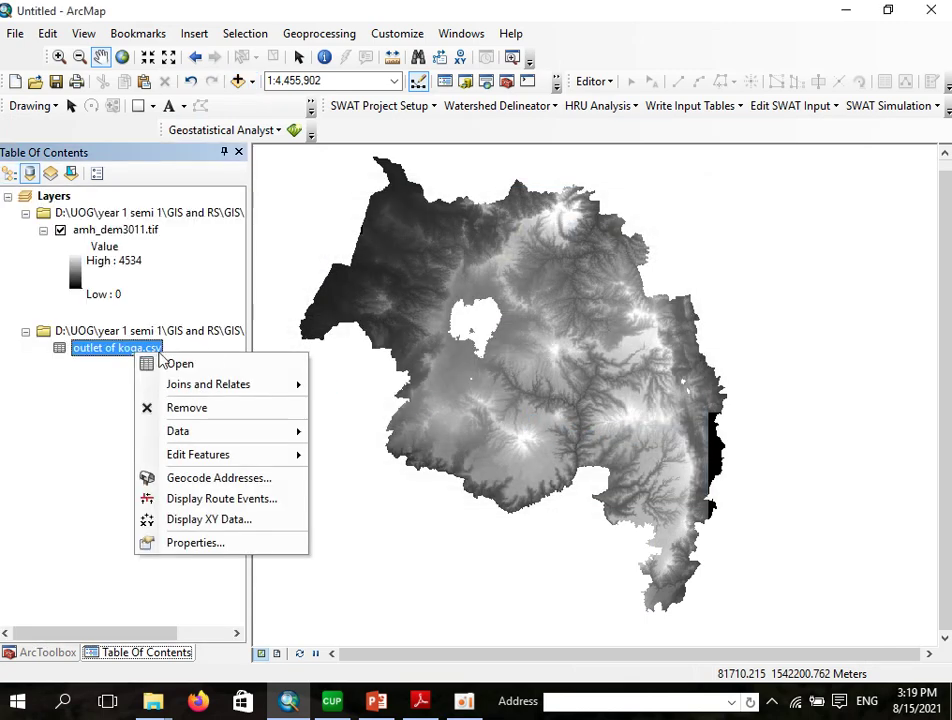
{"action": "left_click", "coordinate": [222, 366]}
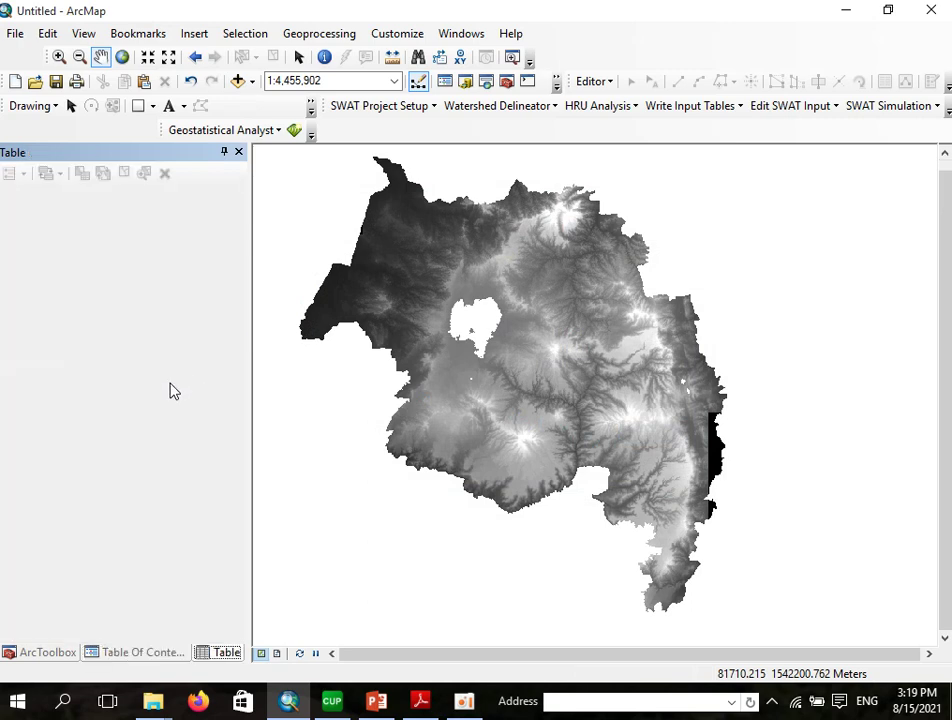
{"action": "left_click", "coordinate": [176, 654]}
{"action": "left_click", "coordinate": [218, 652]}
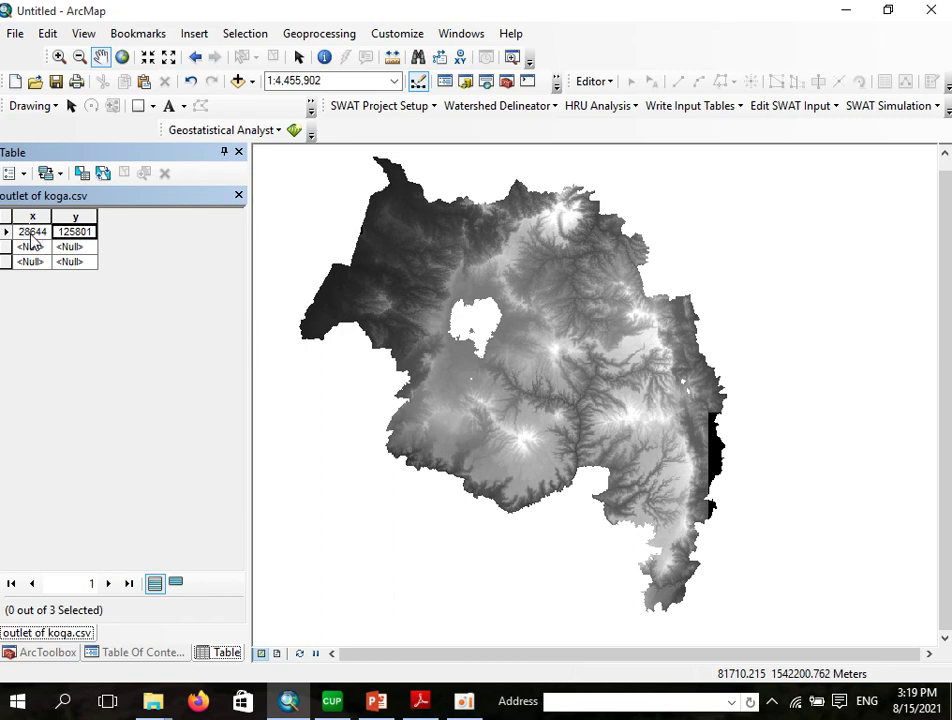
{"action": "left_click", "coordinate": [31, 232]}
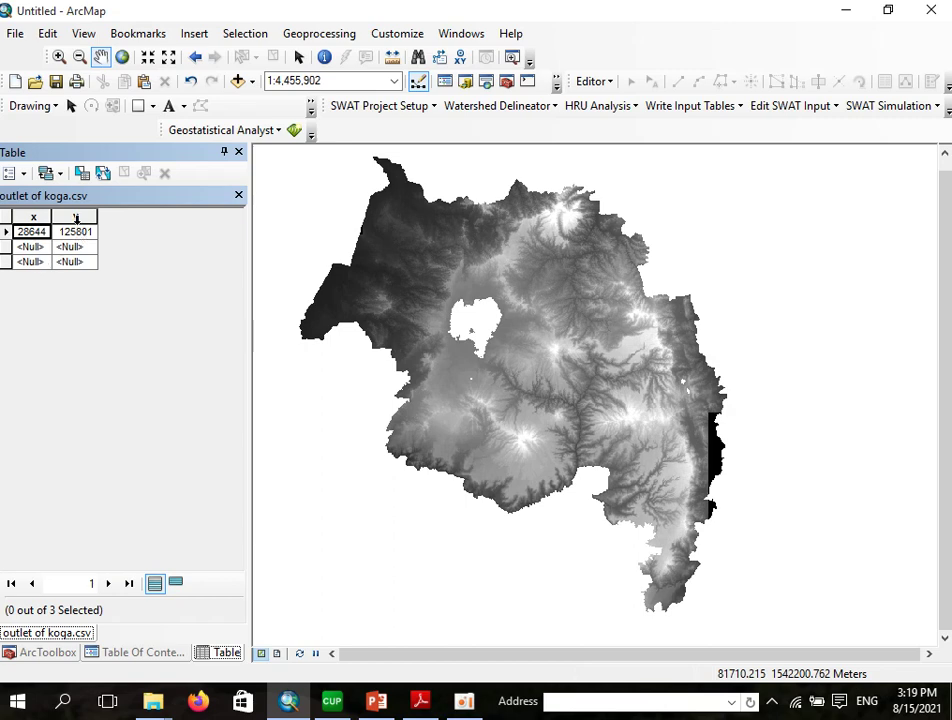
{"action": "left_click", "coordinate": [77, 233]}
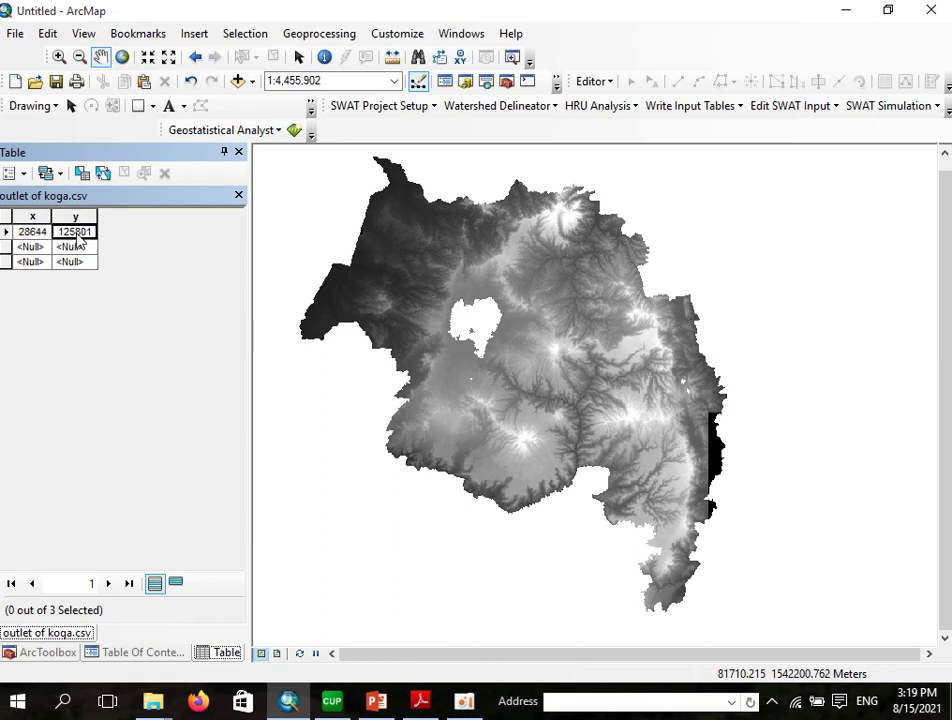
{"action": "left_click", "coordinate": [239, 198]}
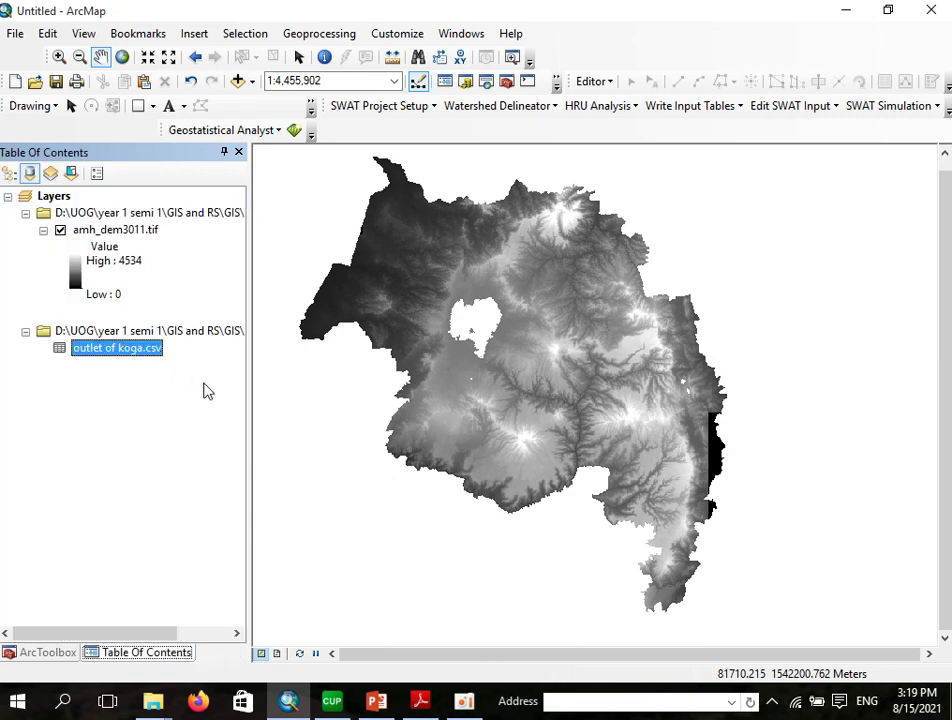
Step: Display outlet of koga.csv as XY points, with x as X field, y as Y field and WGS_1984_UTM_Zone_37N coordinates
{"action": "right_click", "coordinate": [137, 360]}
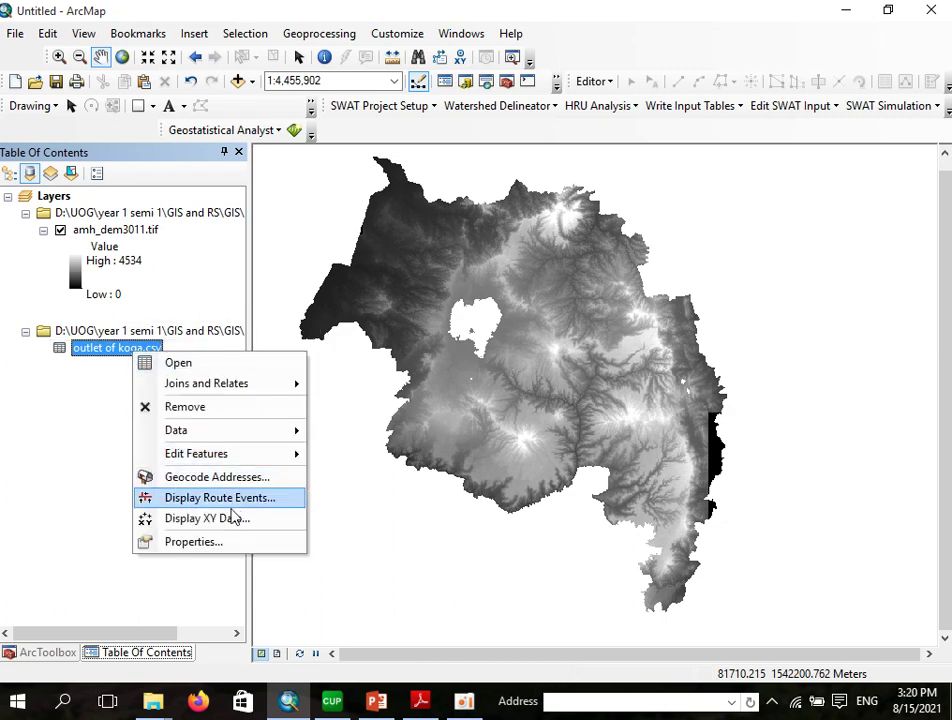
{"action": "left_click", "coordinate": [225, 521]}
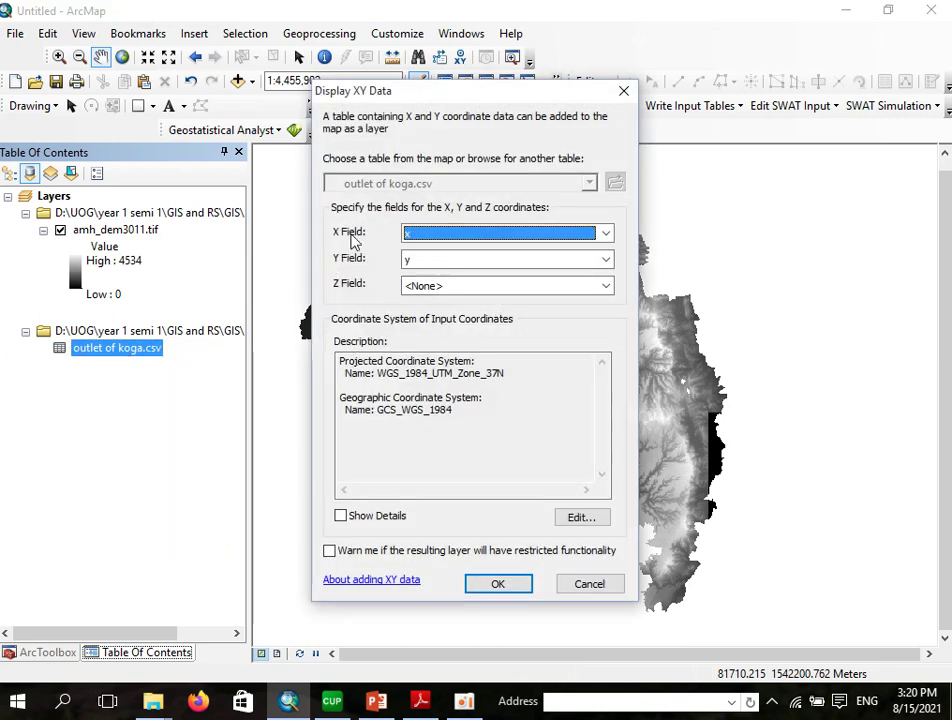
{"action": "left_click", "coordinate": [605, 259]}
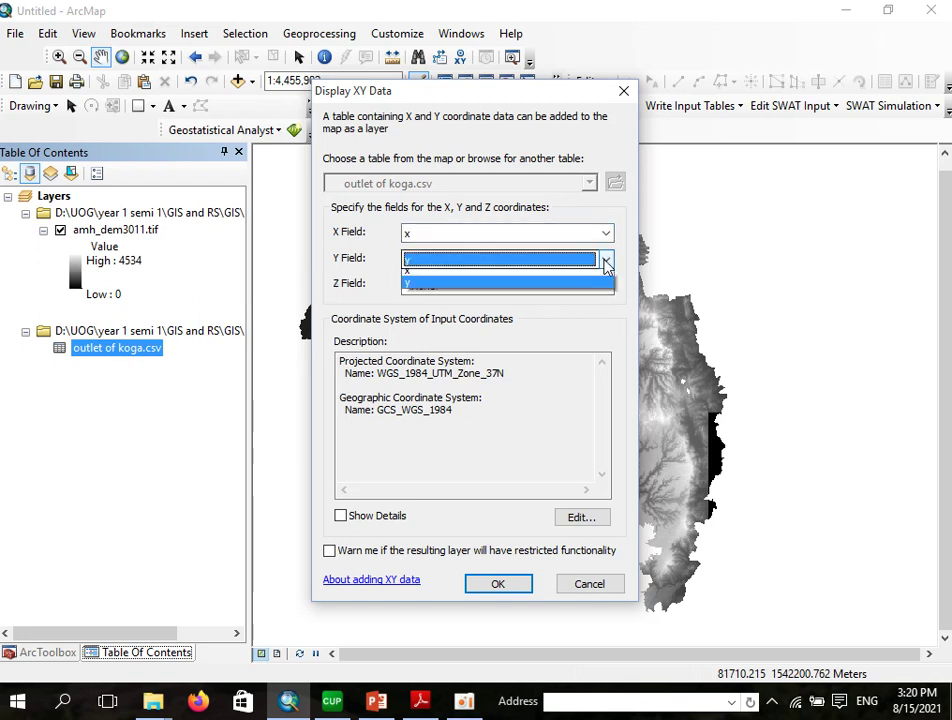
{"action": "left_click", "coordinate": [603, 259]}
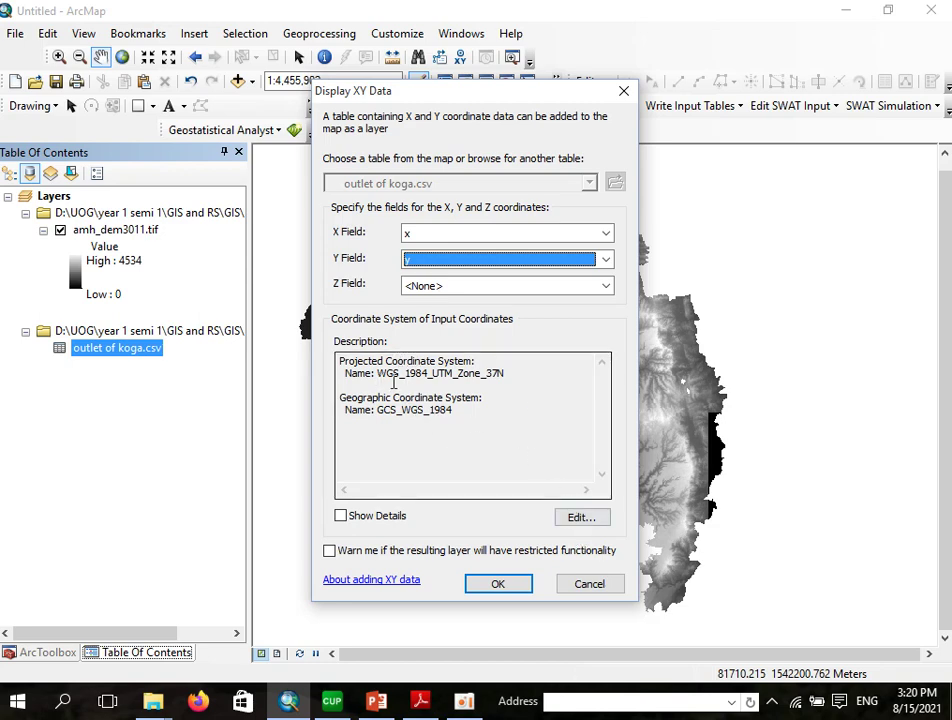
{"action": "left_click", "coordinate": [510, 590]}
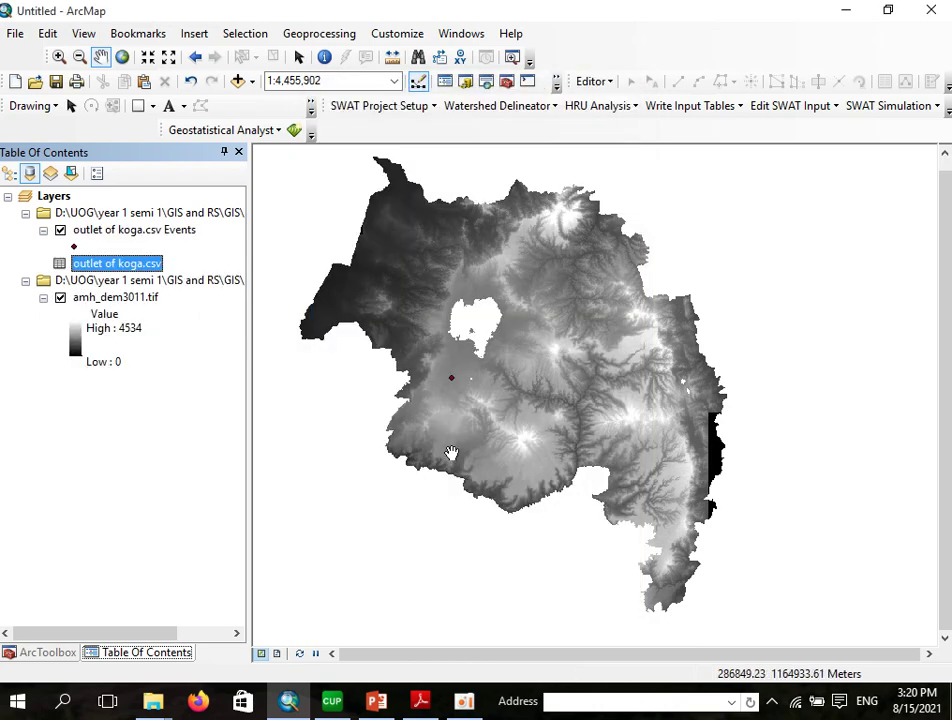
{"action": "scroll", "coordinate": [447, 385], "scroll_direction": "up", "scroll_amount": 1}
{"action": "scroll", "coordinate": [448, 388], "scroll_direction": "up", "scroll_amount": 1}
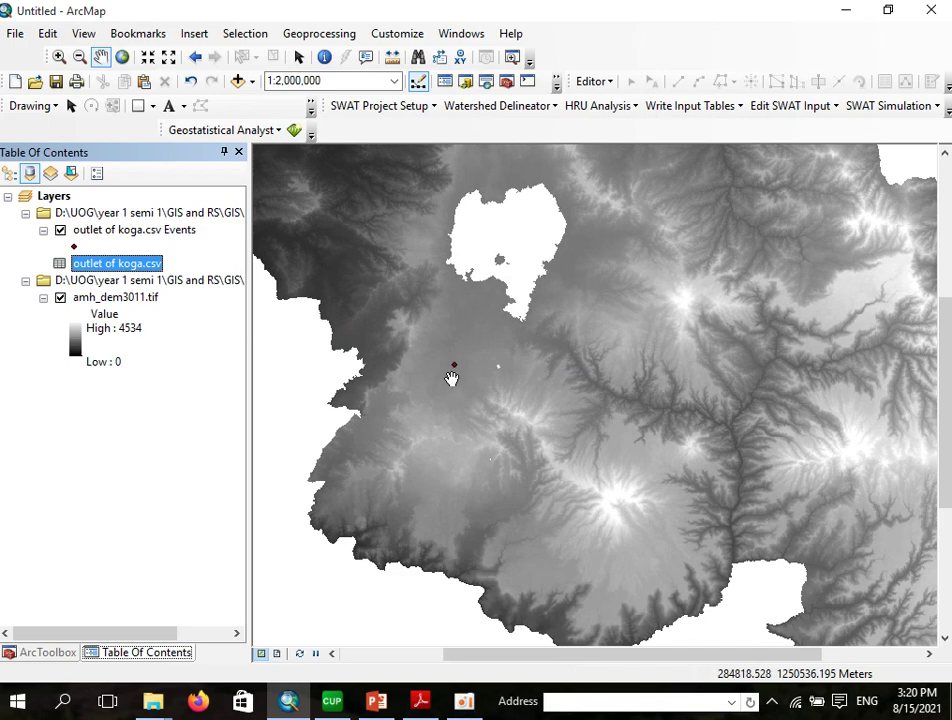
{"action": "left_click", "coordinate": [128, 232]}
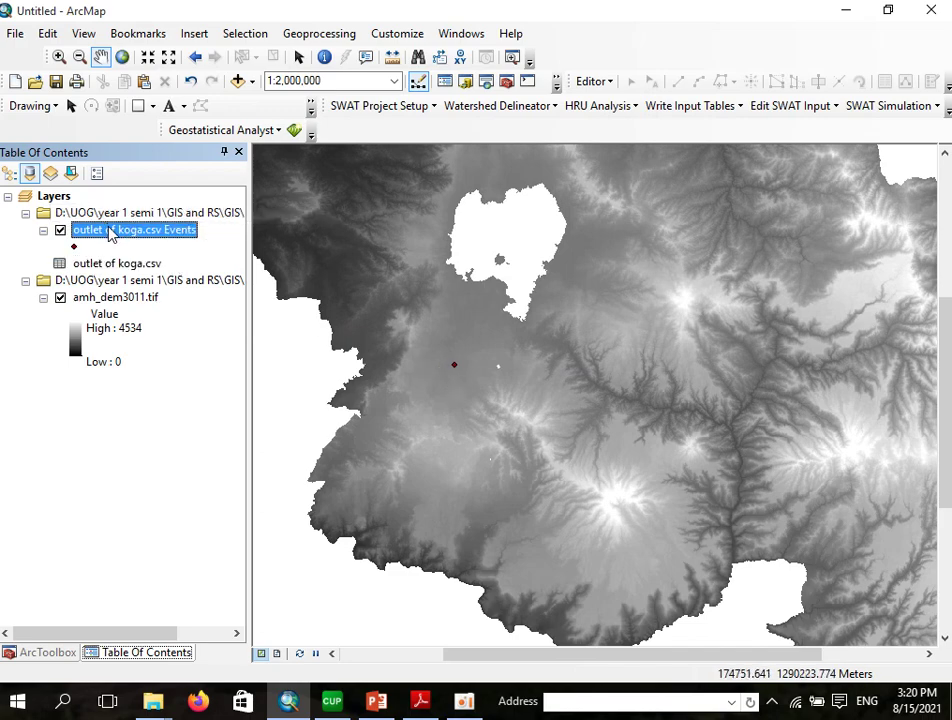
{"action": "right_click", "coordinate": [111, 233]}
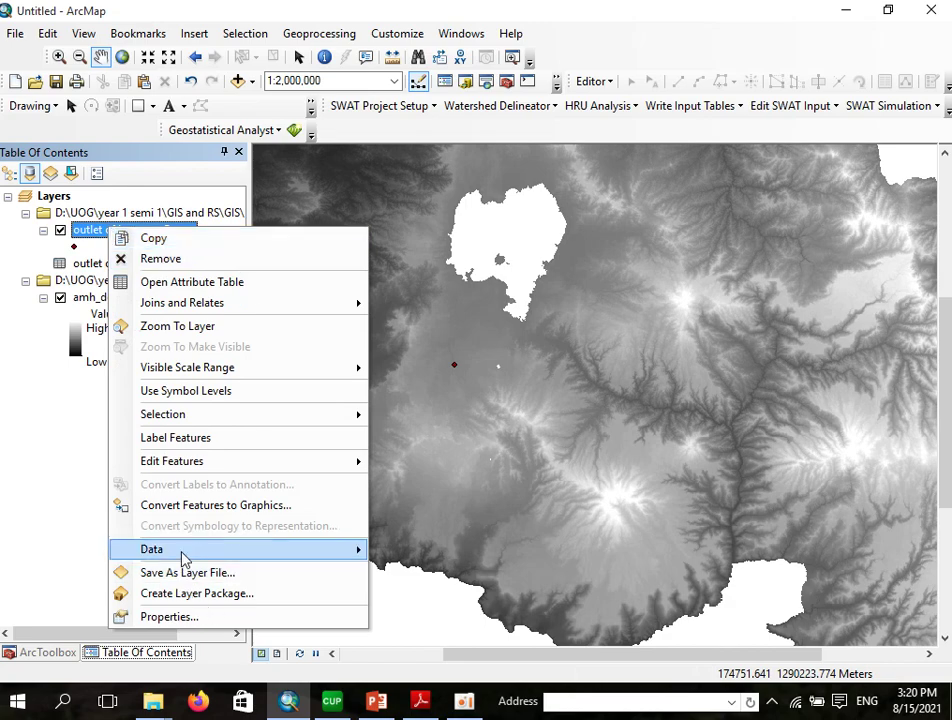
{"action": "mouse_move", "coordinate": [183, 557]}
{"action": "left_click", "coordinate": [436, 569]}
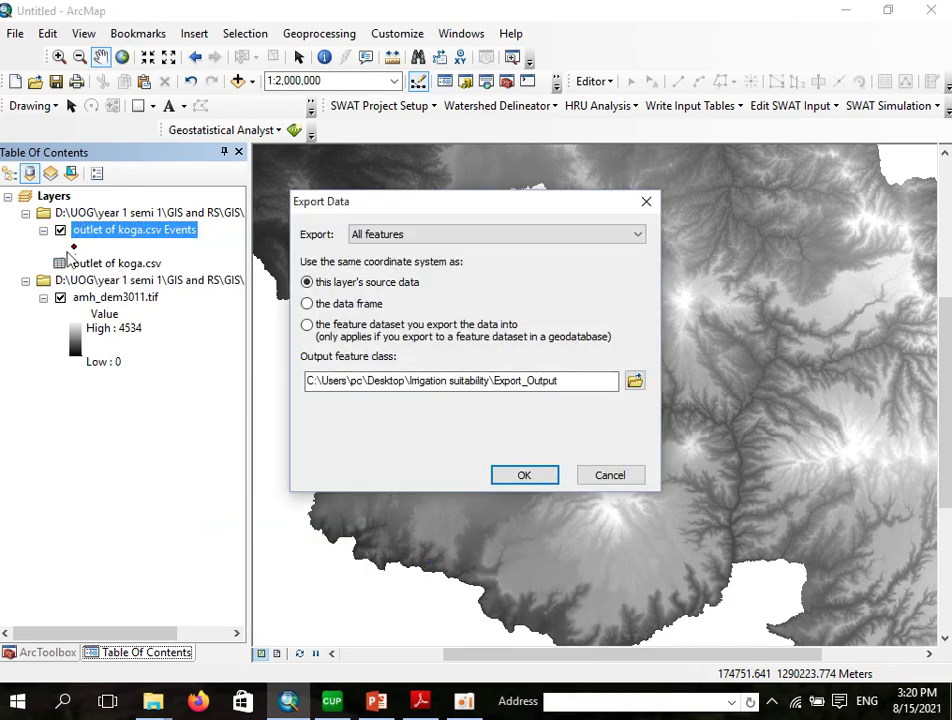
{"action": "left_click", "coordinate": [634, 380]}
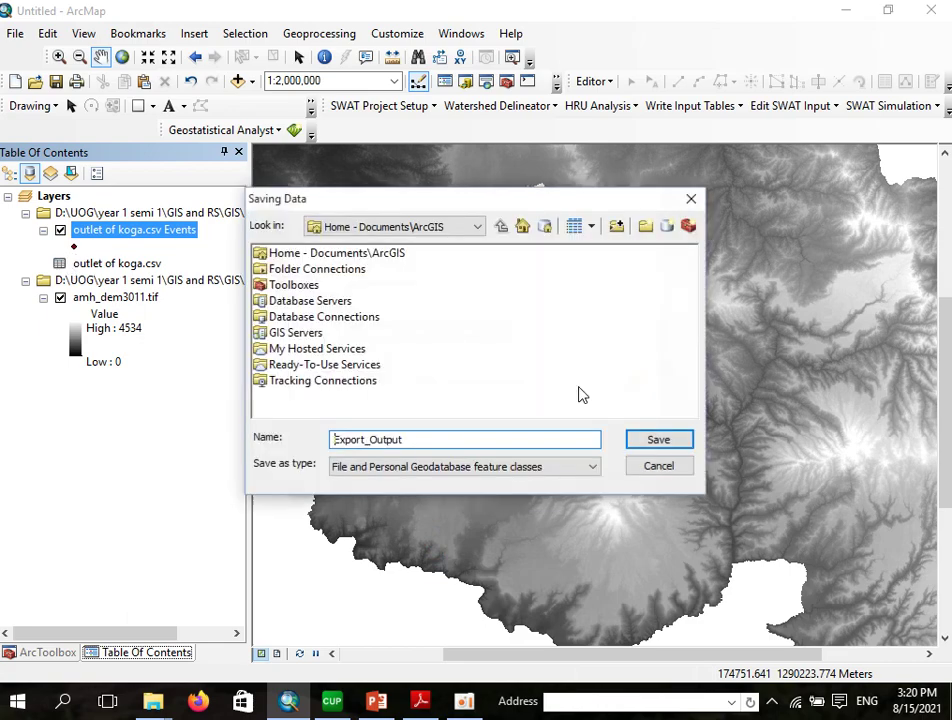
{"action": "left_click", "coordinate": [477, 226]}
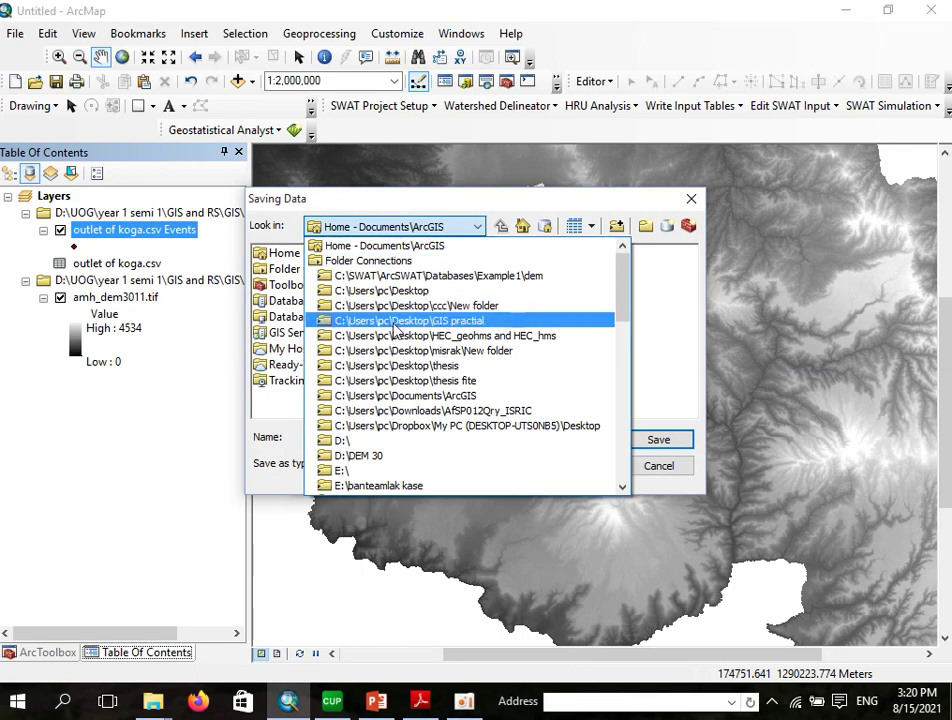
{"action": "left_click", "coordinate": [660, 376]}
{"action": "left_click", "coordinate": [691, 198]}
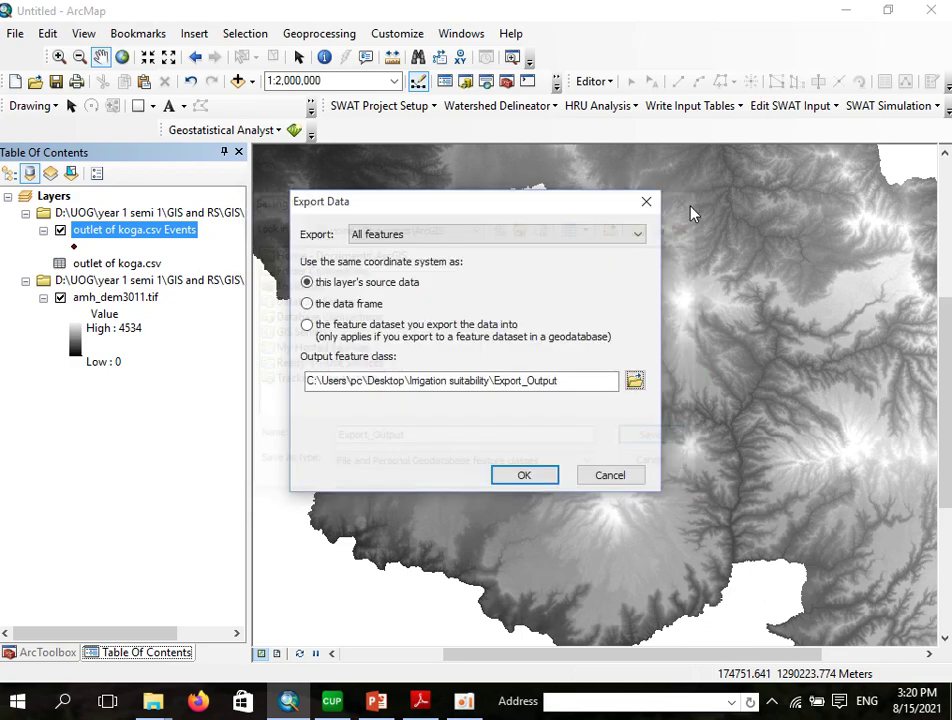
{"action": "left_click", "coordinate": [646, 202]}
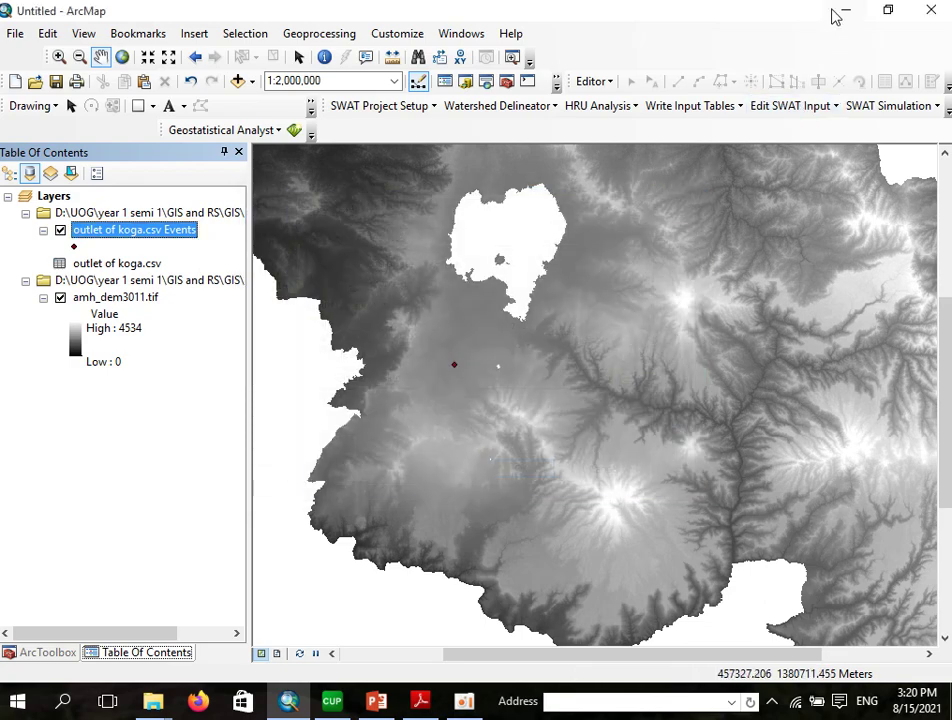
Step: Minimize ArcMap, create a folder named irrigation suiatbility mapping on the desktop, and refresh the desktop
{"action": "left_click", "coordinate": [837, 14]}
{"action": "left_click", "coordinate": [886, 13]}
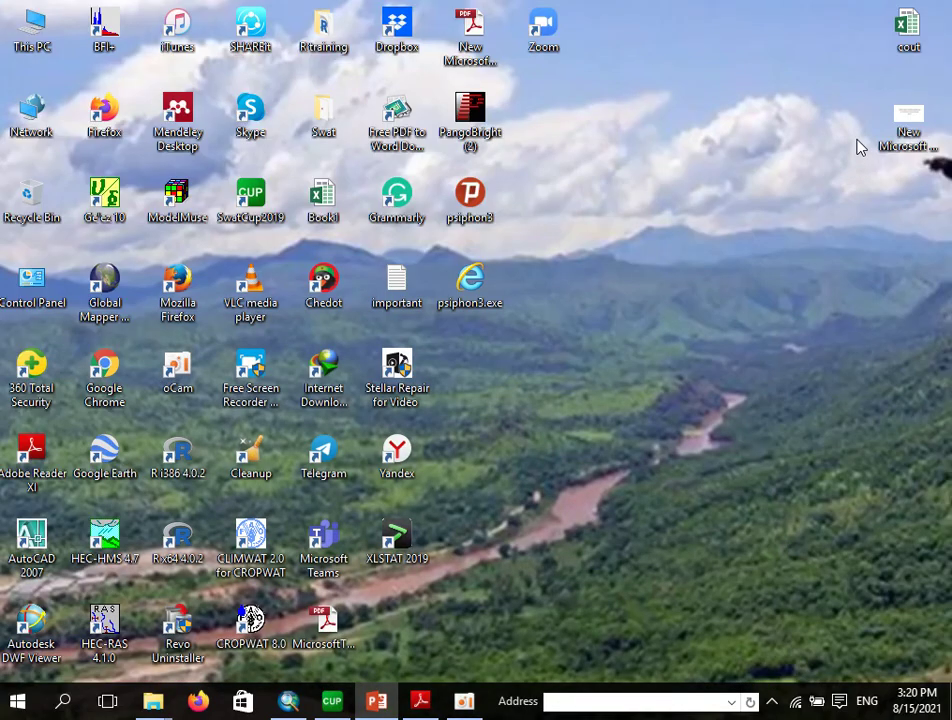
{"action": "right_click", "coordinate": [835, 47]}
{"action": "mouse_move", "coordinate": [790, 224]}
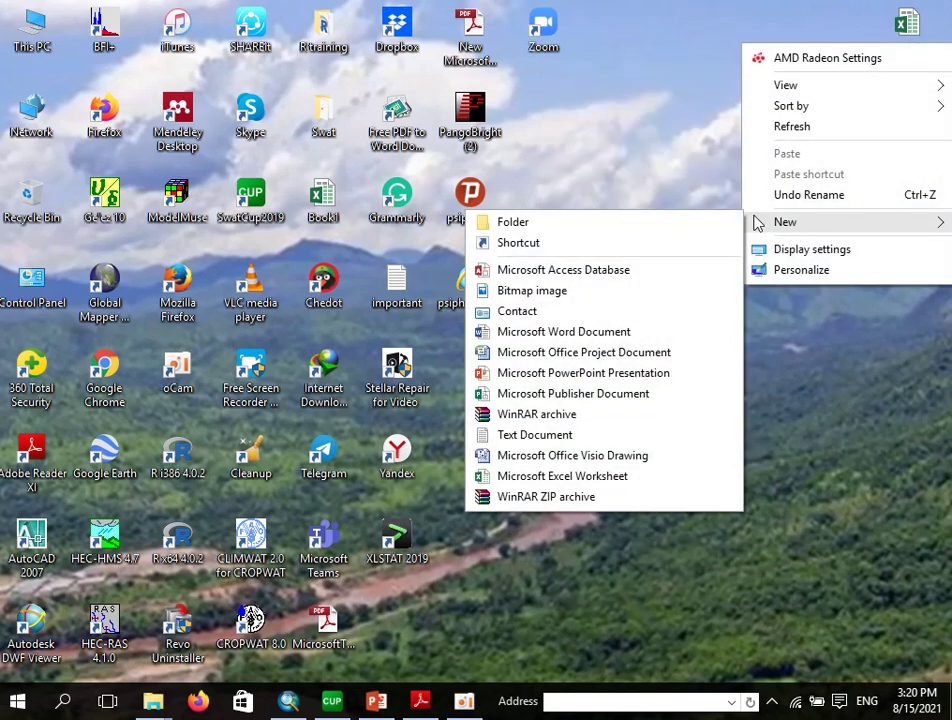
{"action": "left_click", "coordinate": [657, 223]}
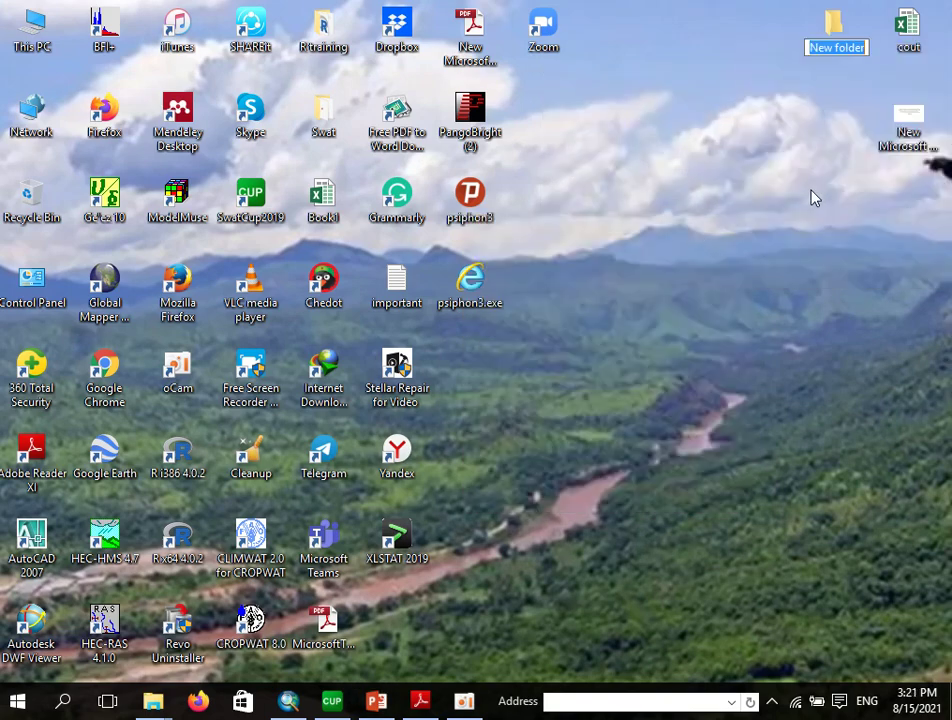
{"action": "type", "text": "irr"}
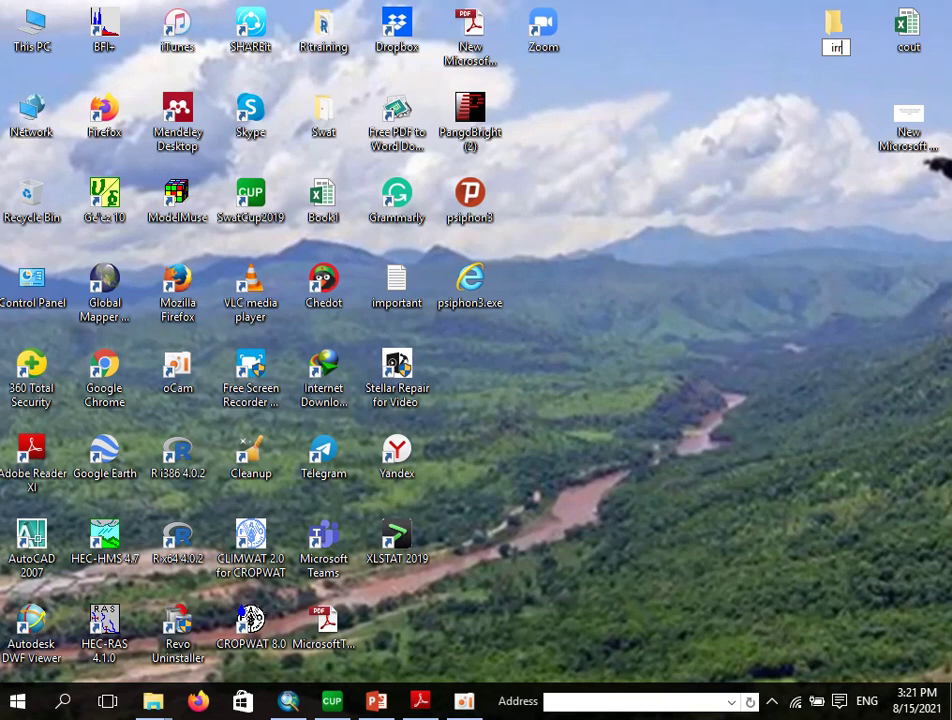
{"action": "type", "text": "igation"}
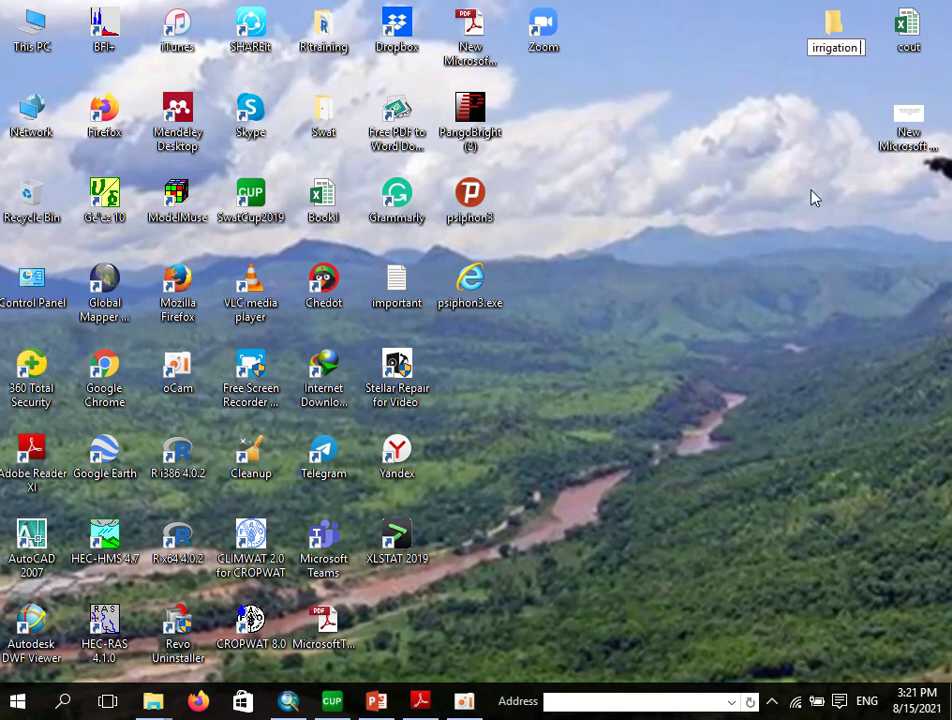
{"action": "type", "text": " suiatbili"}
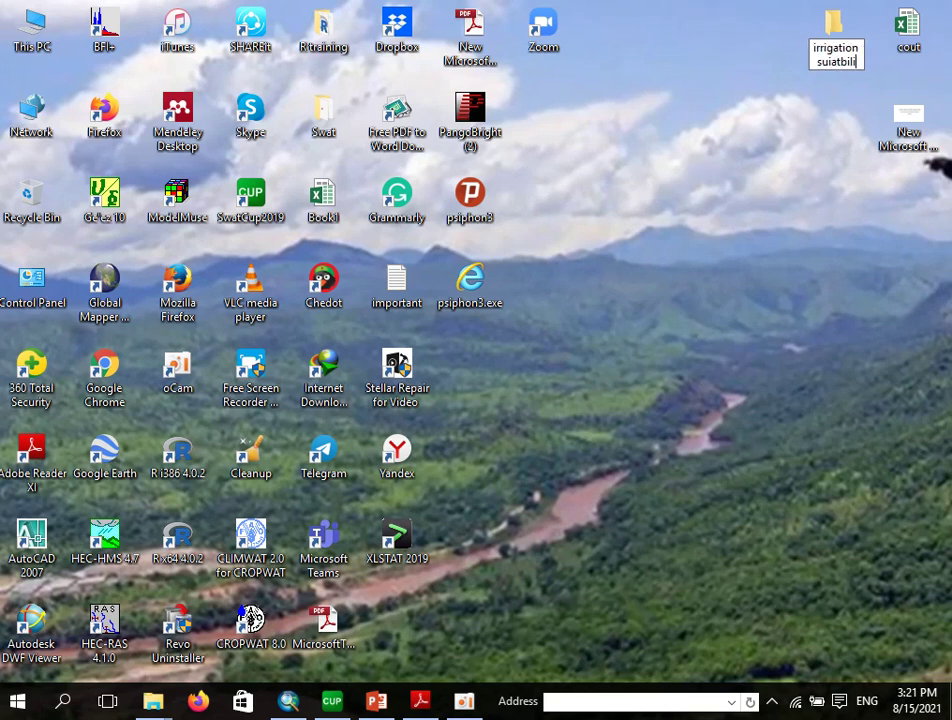
{"action": "type", "text": "ty map"}
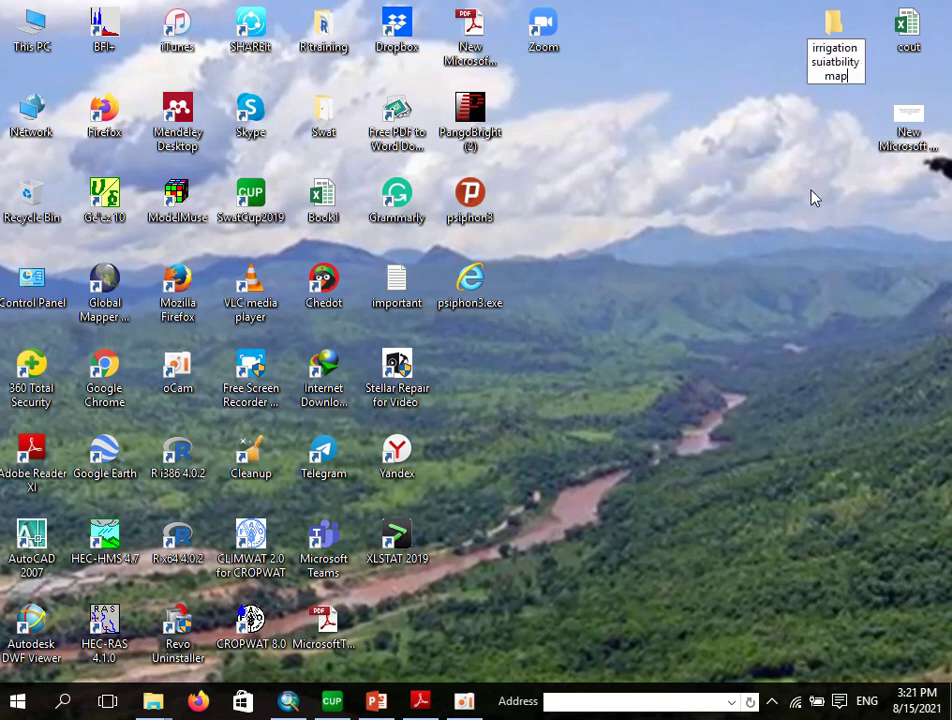
{"action": "type", "text": "ping"}
{"action": "key", "text": "Return"}
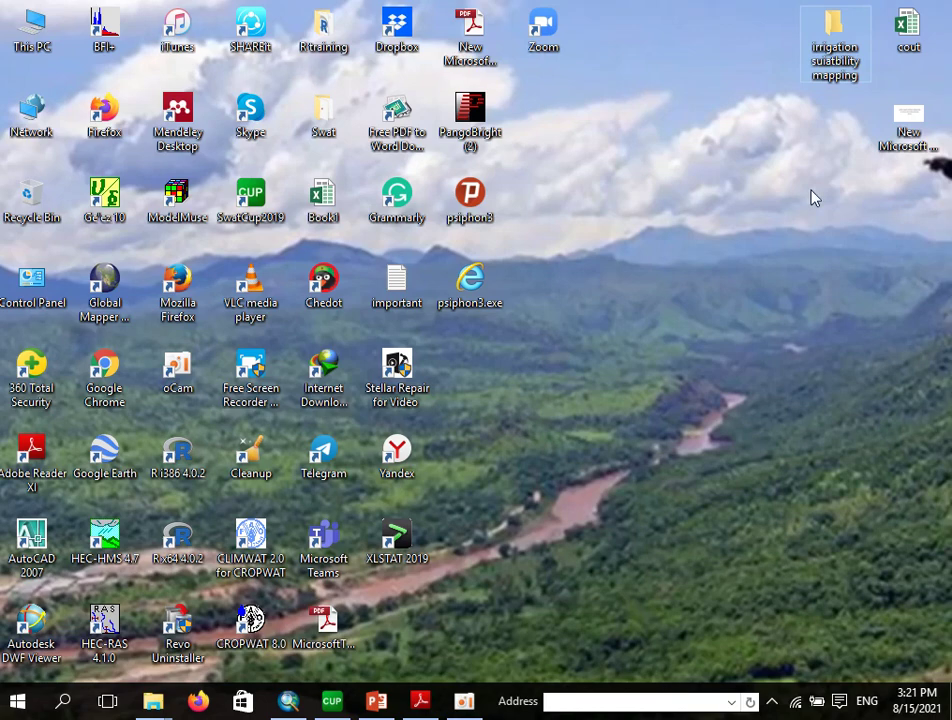
{"action": "right_click", "coordinate": [752, 185]}
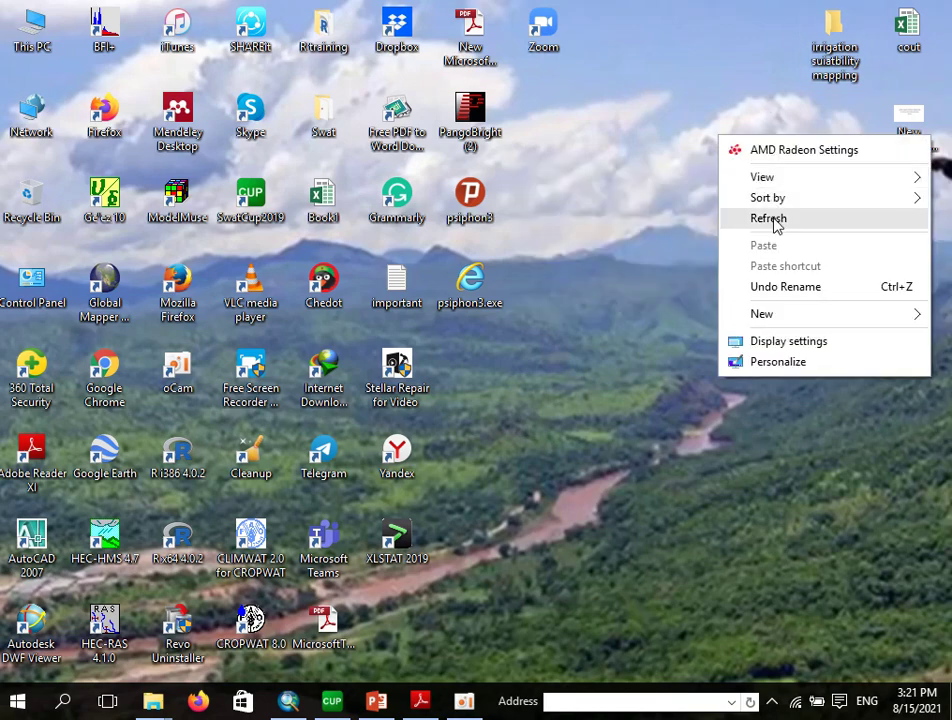
{"action": "left_click", "coordinate": [772, 220]}
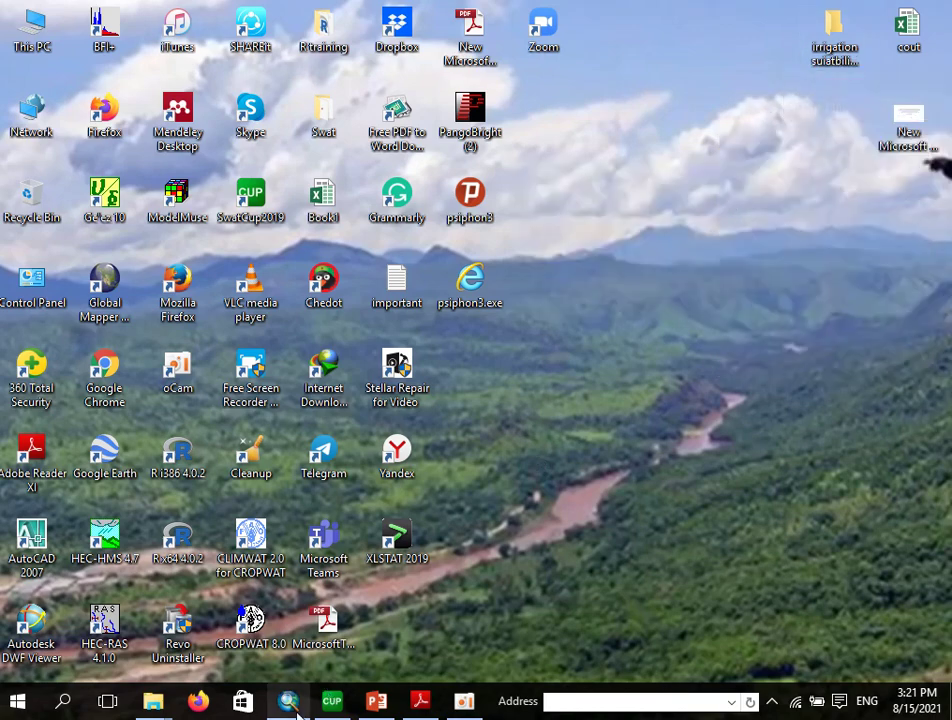
Step: Return to ArcMap, start exporting the outlet of koga.csv Events data, and browse to the desktop folder irrigation suiatbility mapping as output location
{"action": "mouse_move", "coordinate": [296, 710]}
{"action": "left_click", "coordinate": [291, 648]}
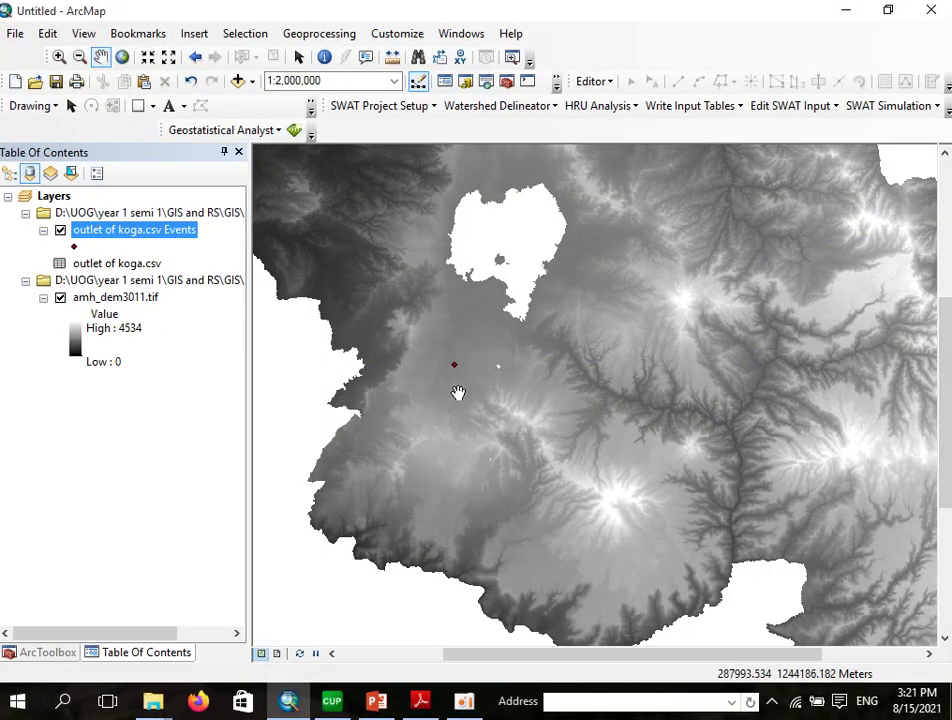
{"action": "right_click", "coordinate": [94, 236]}
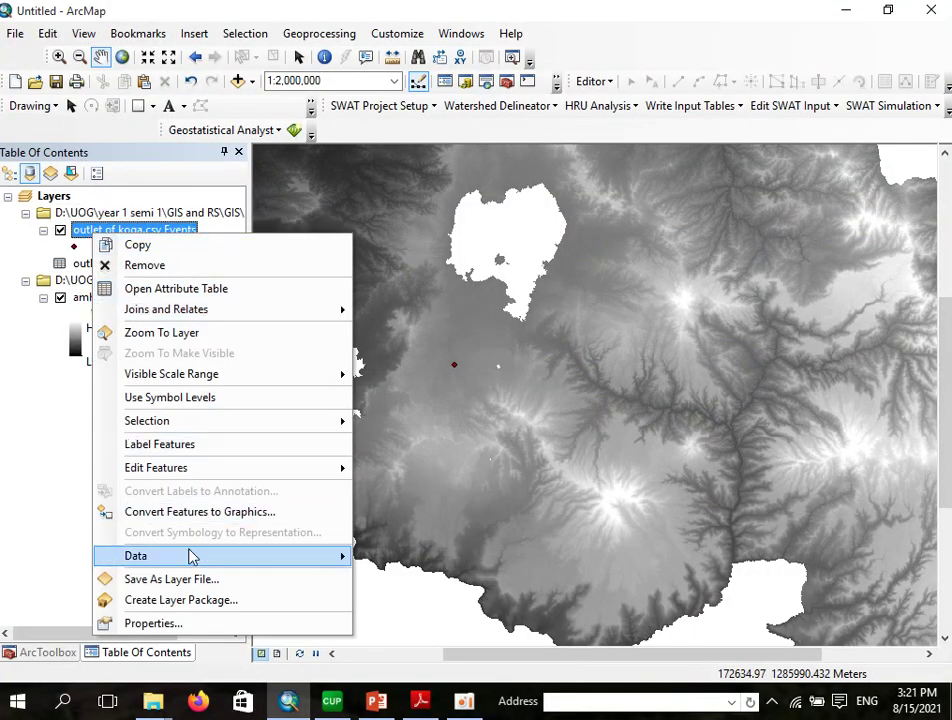
{"action": "mouse_move", "coordinate": [323, 557]}
{"action": "left_click", "coordinate": [374, 575]}
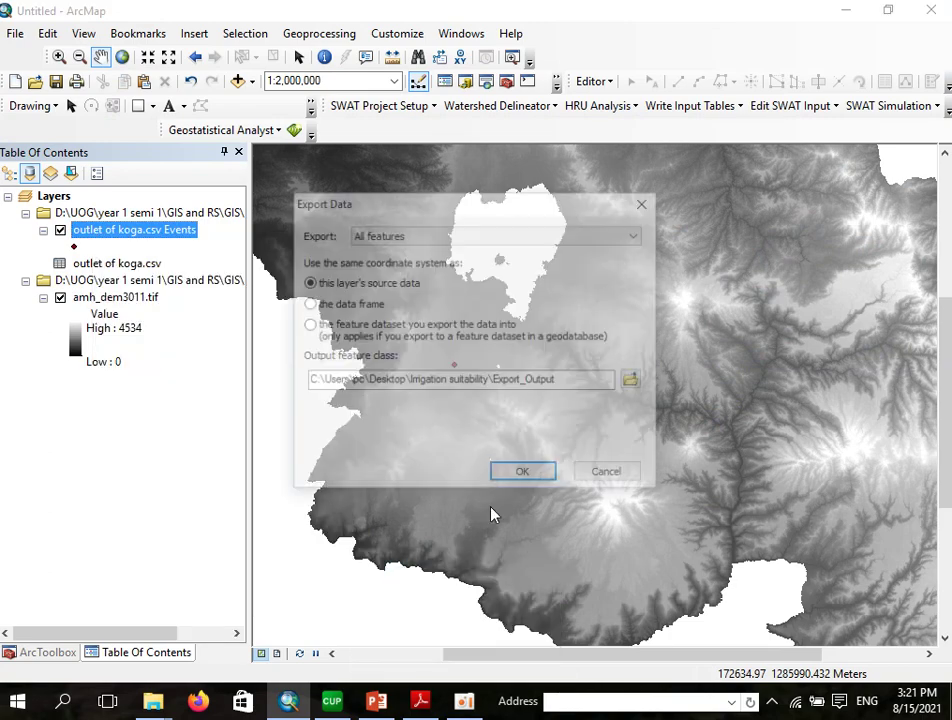
{"action": "left_click", "coordinate": [630, 379]}
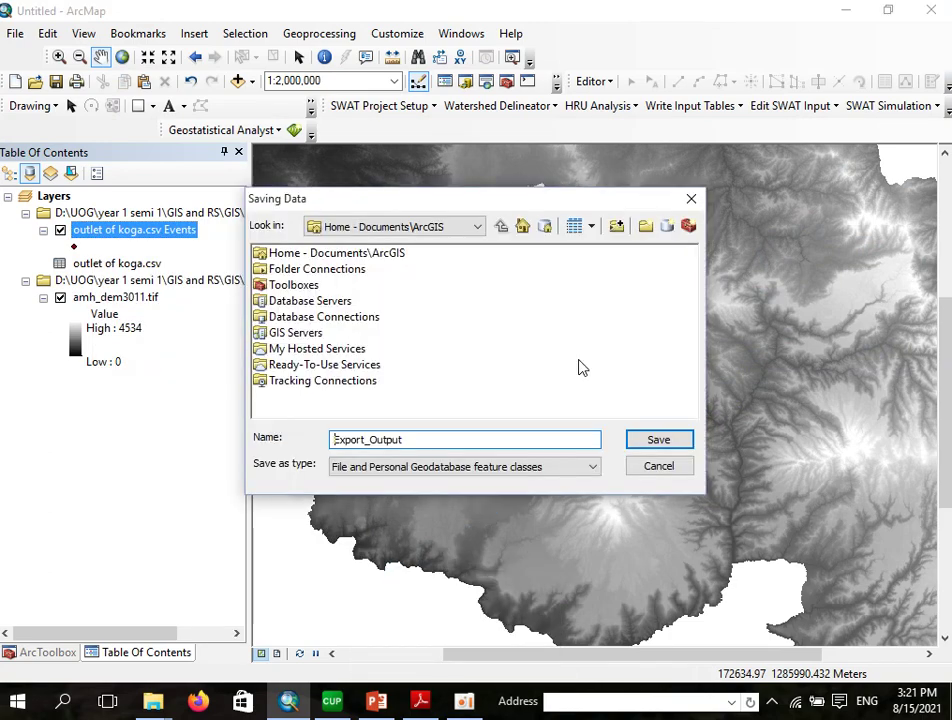
{"action": "left_click", "coordinate": [462, 227]}
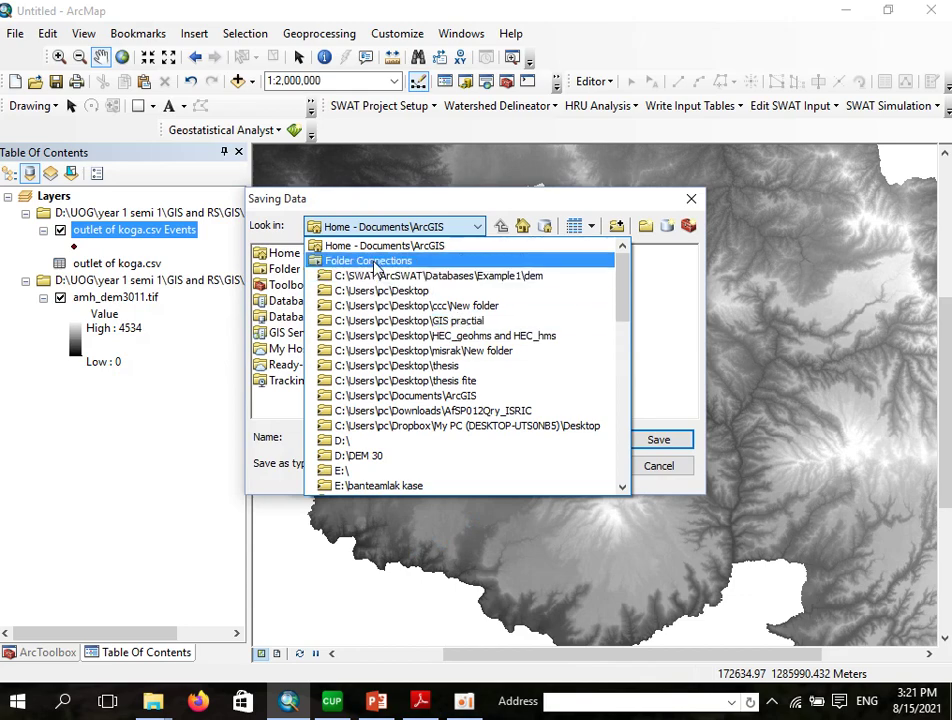
{"action": "left_click", "coordinate": [323, 291]}
{"action": "left_click", "coordinate": [322, 258]}
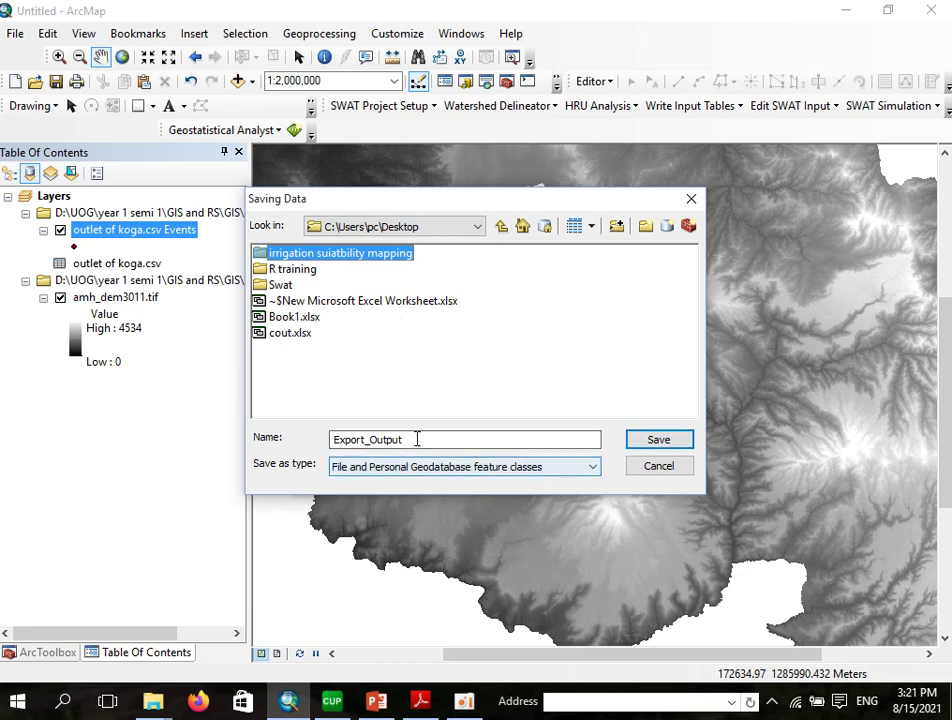
{"action": "double_click", "coordinate": [349, 256]}
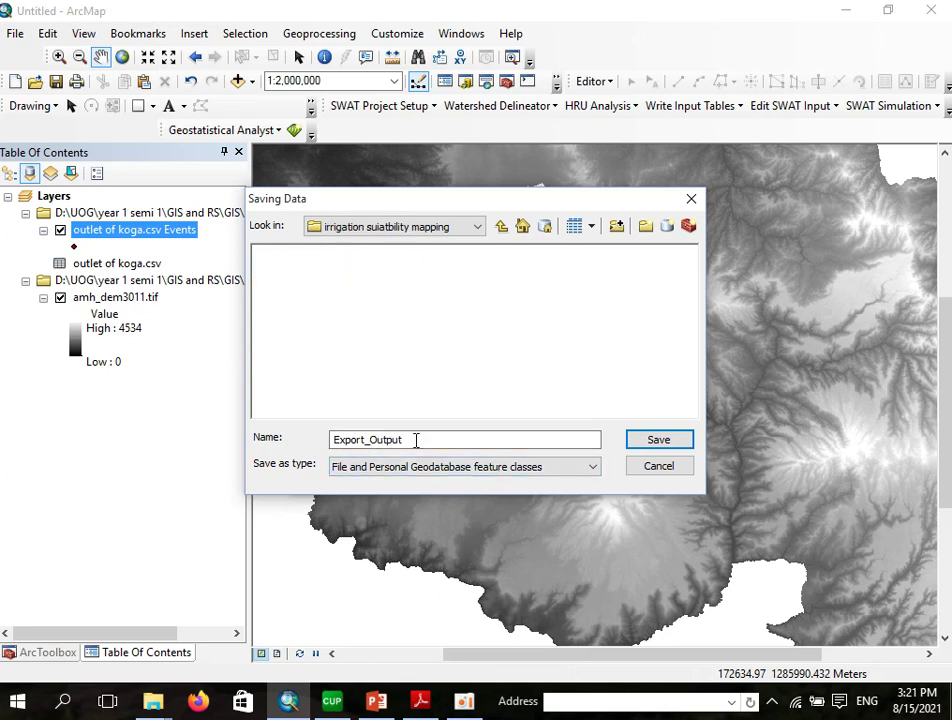
Step: Name the output koga_outlet, try to save it as a geodatabase feature class, and dismiss the error message
{"action": "left_click_drag", "start_coordinate": [416, 440], "coordinate": [327, 439]}
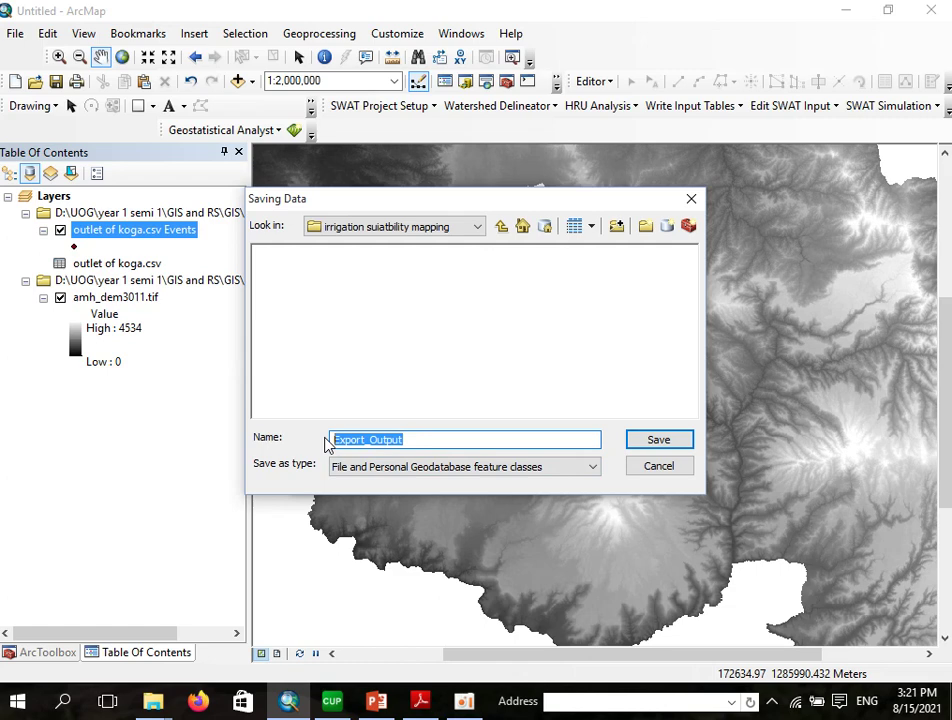
{"action": "type", "text": "koga_outlet"}
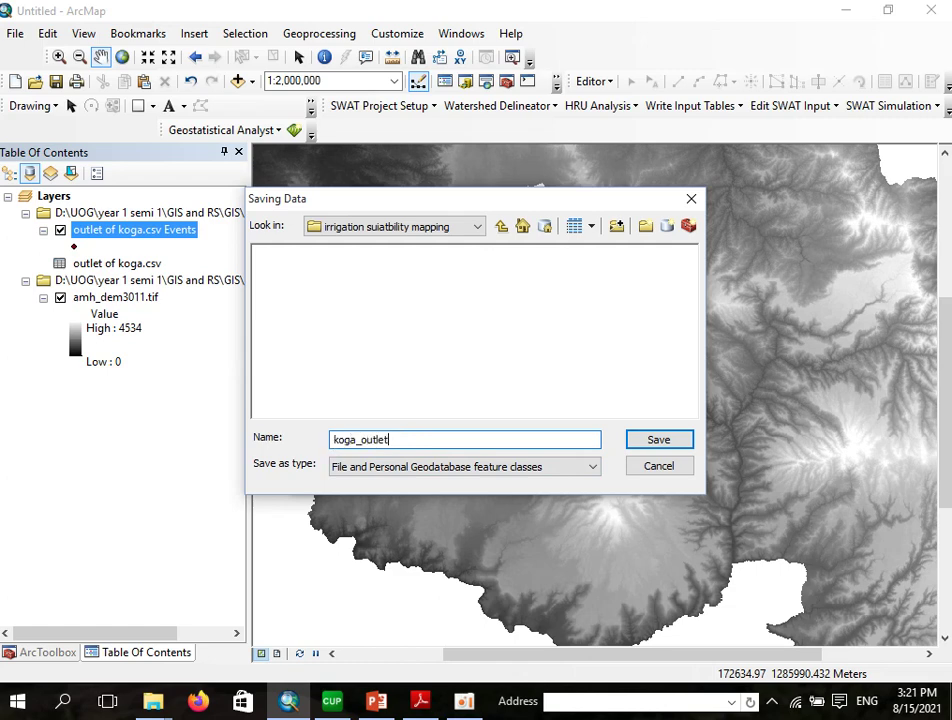
{"action": "key", "text": "Return"}
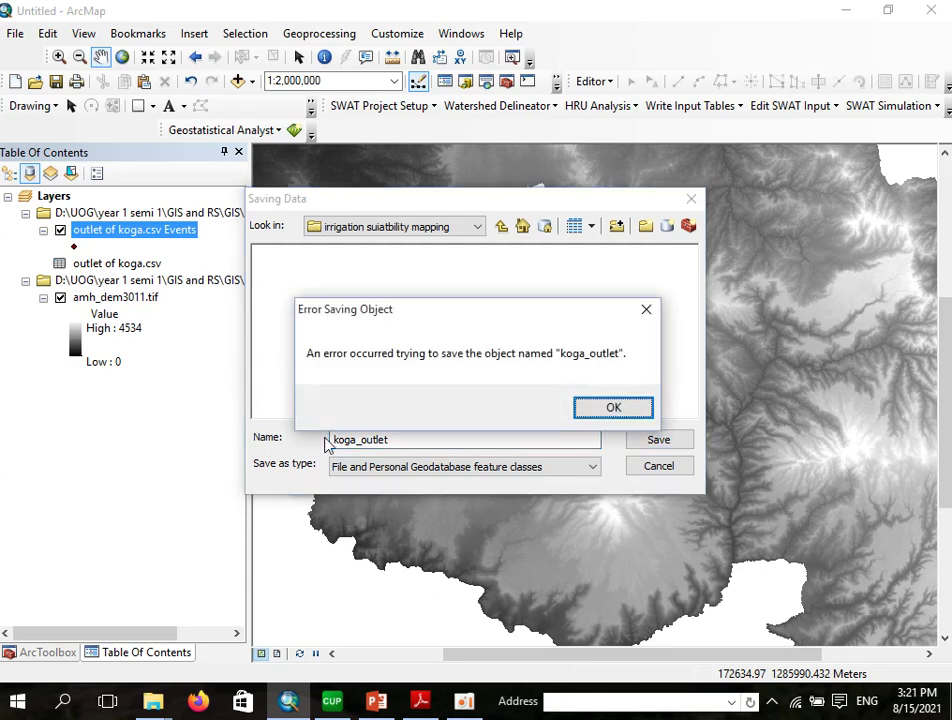
{"action": "left_click", "coordinate": [614, 408]}
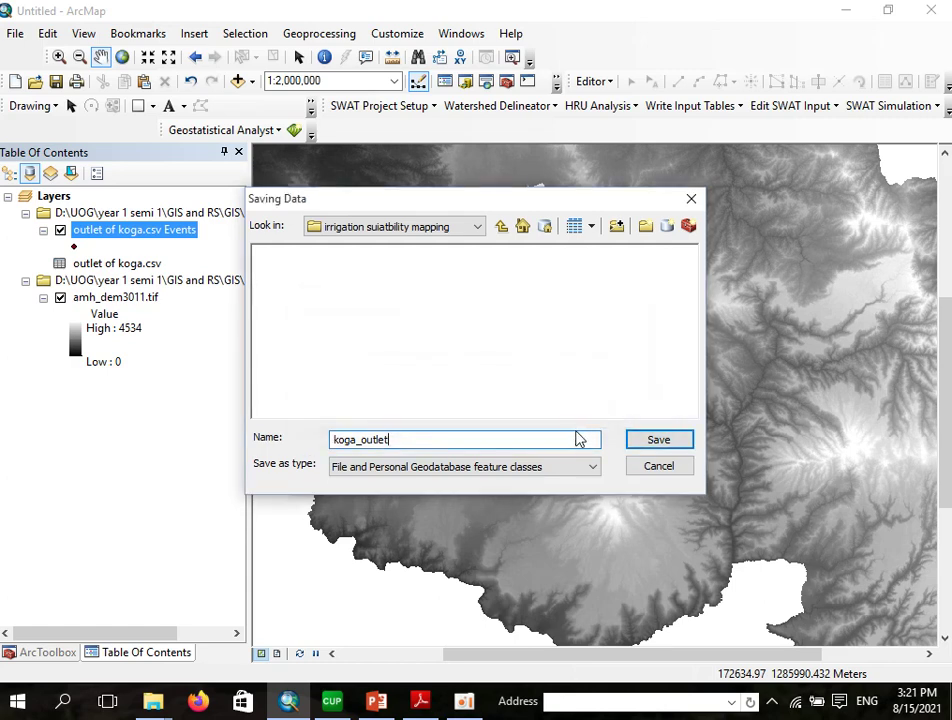
Step: Change the output type to Shapefile, export all features as koga_outlet.shp, and add the exported data to the map
{"action": "left_click", "coordinate": [535, 478]}
{"action": "left_click", "coordinate": [336, 496]}
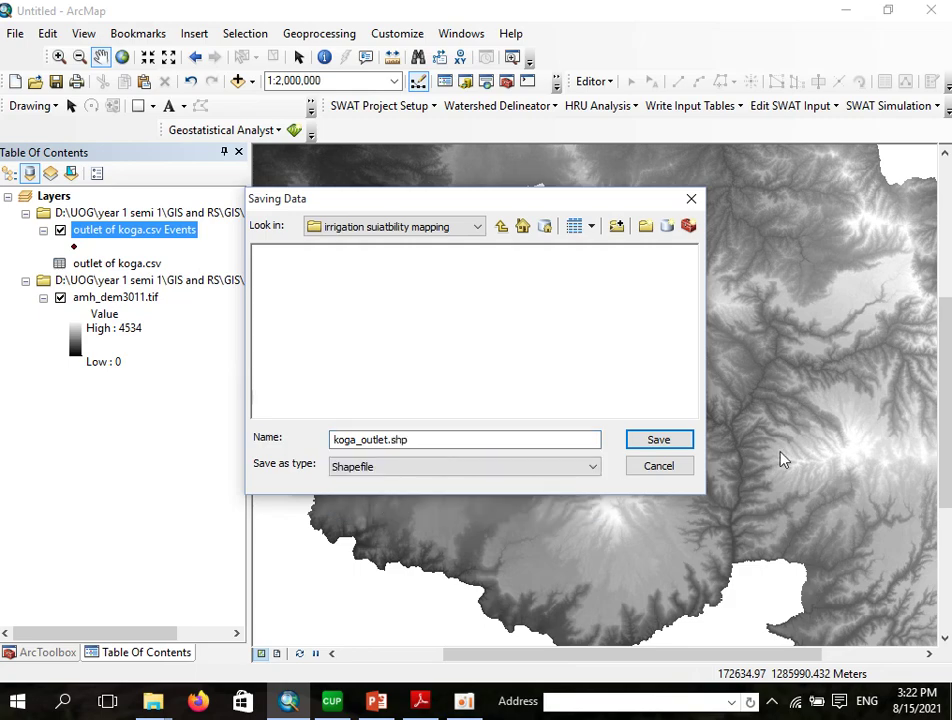
{"action": "left_click", "coordinate": [668, 445]}
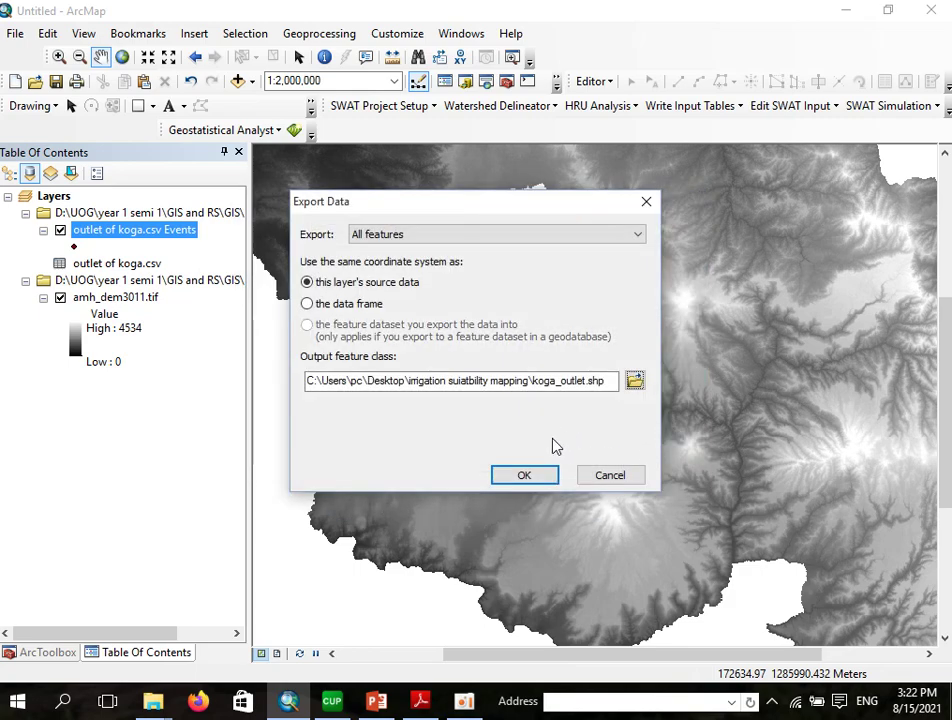
{"action": "left_click", "coordinate": [530, 474]}
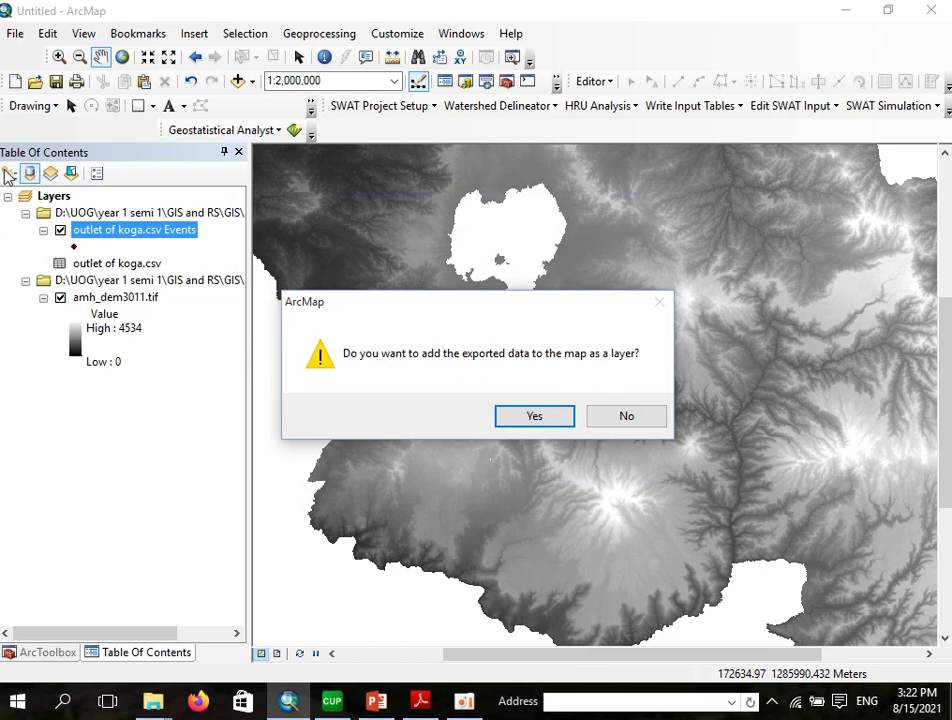
{"action": "left_click", "coordinate": [557, 424]}
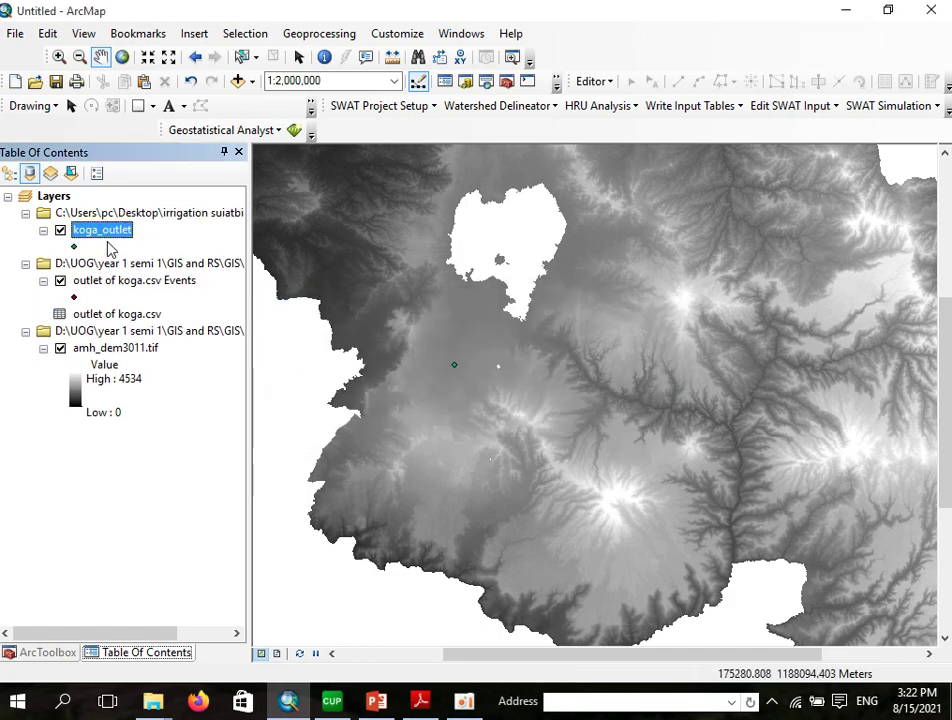
{"action": "scroll", "coordinate": [450, 379], "scroll_direction": "down", "scroll_amount": 1}
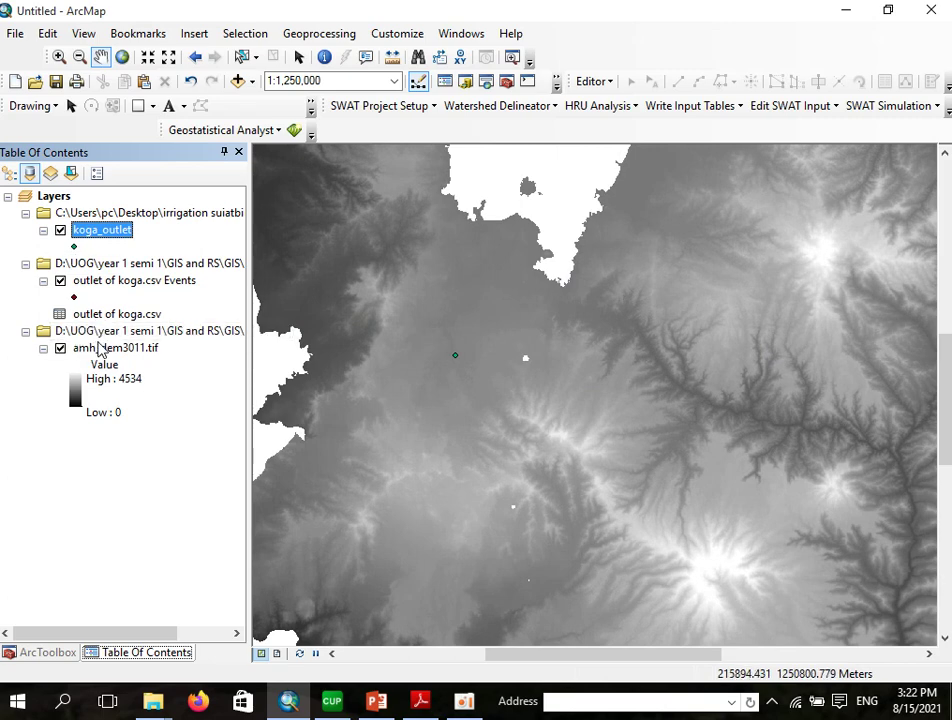
{"action": "left_click", "coordinate": [113, 270]}
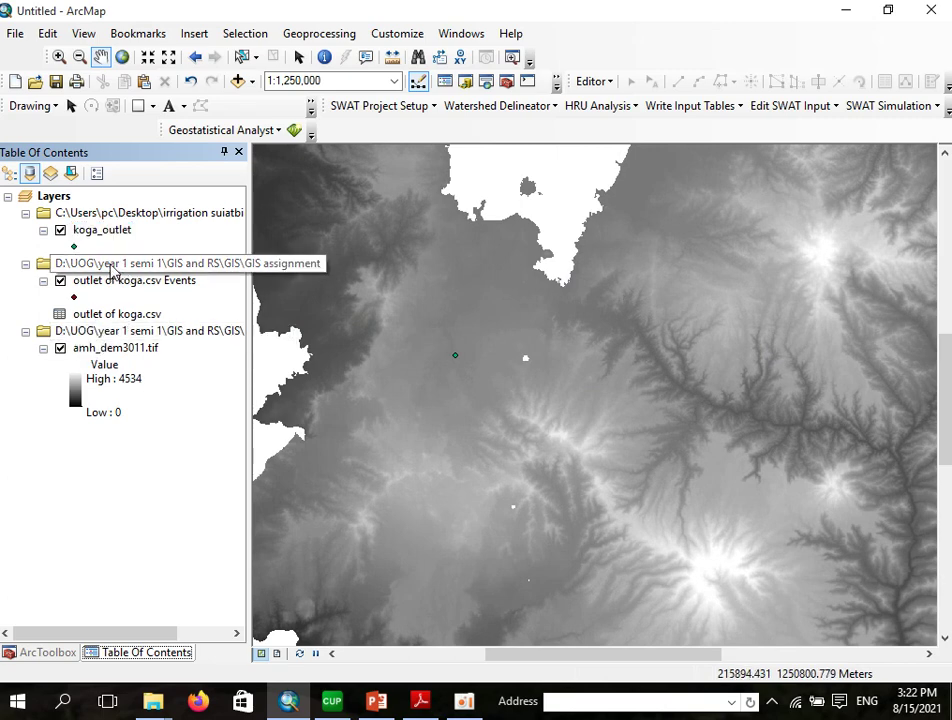
Step: Remove the source folder holding outlet of koga.csv and its Events layer from the data frame, and list the layers by drawing order
{"action": "right_click", "coordinate": [113, 268]}
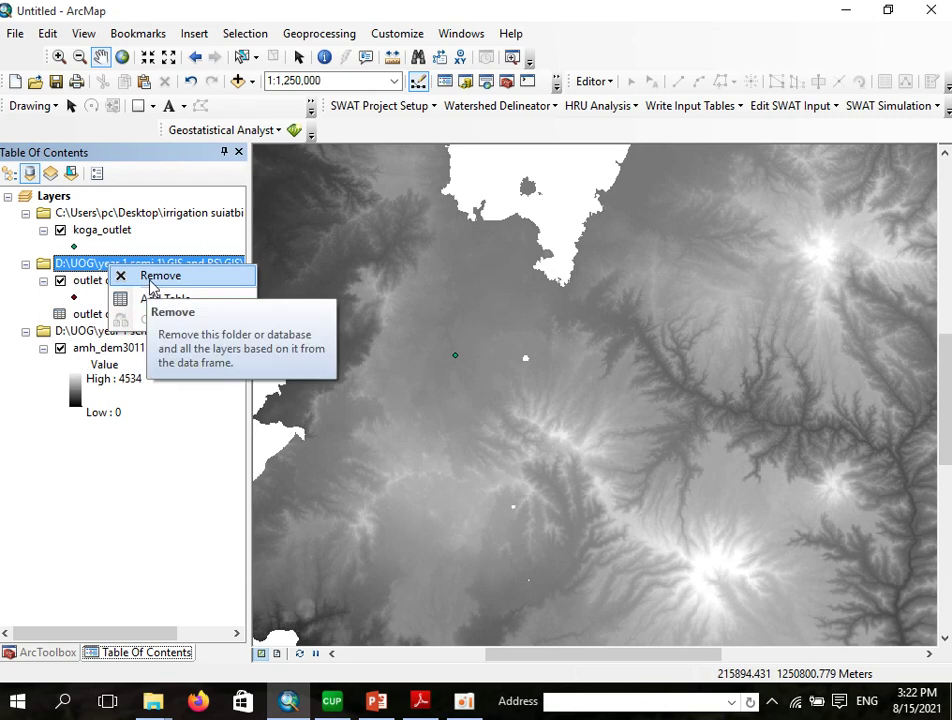
{"action": "left_click", "coordinate": [142, 275]}
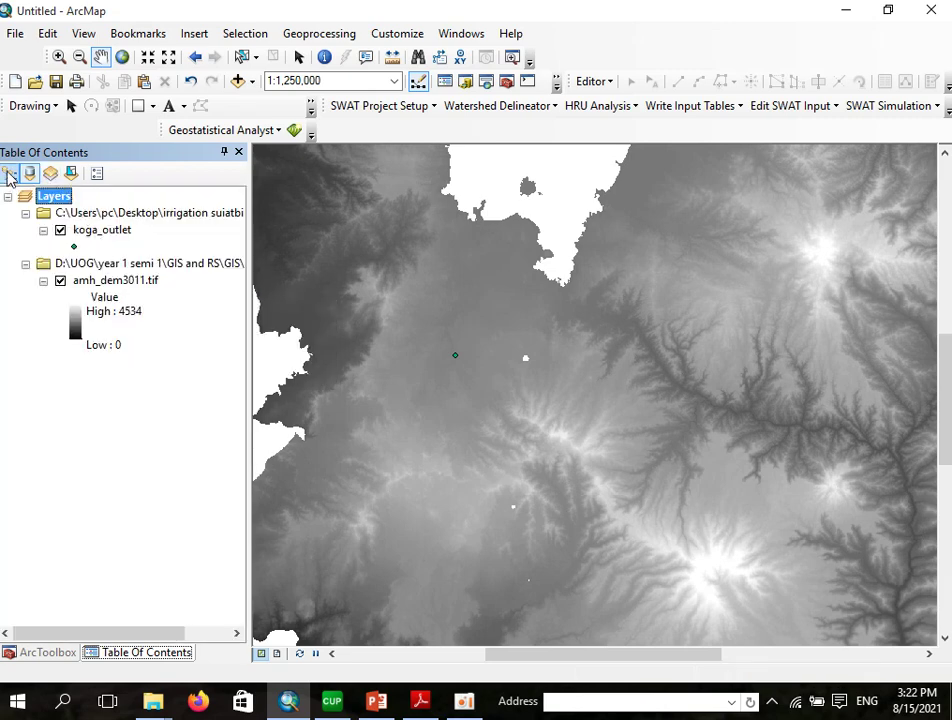
{"action": "left_click", "coordinate": [9, 173]}
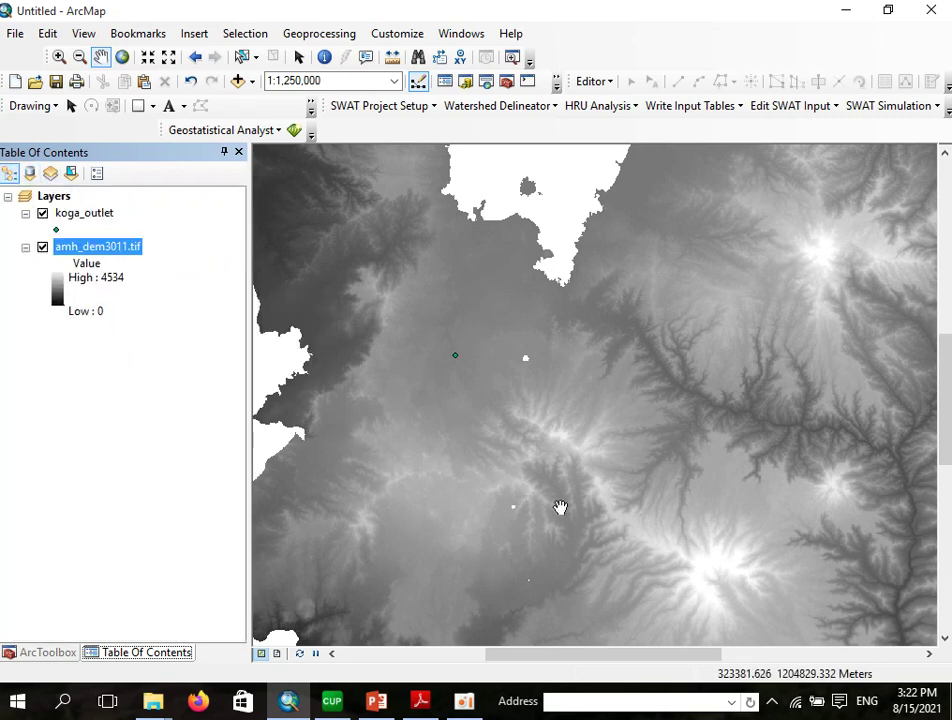
{"action": "scroll", "coordinate": [440, 485], "scroll_direction": "up", "scroll_amount": 1}
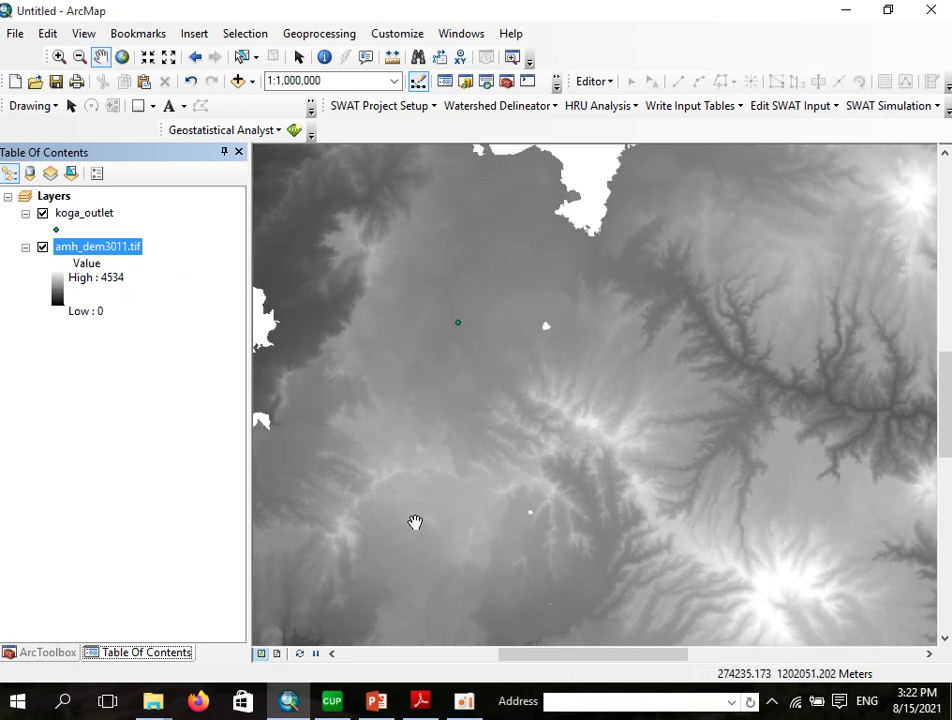
{"action": "left_click_drag", "start_coordinate": [437, 452], "coordinate": [455, 423]}
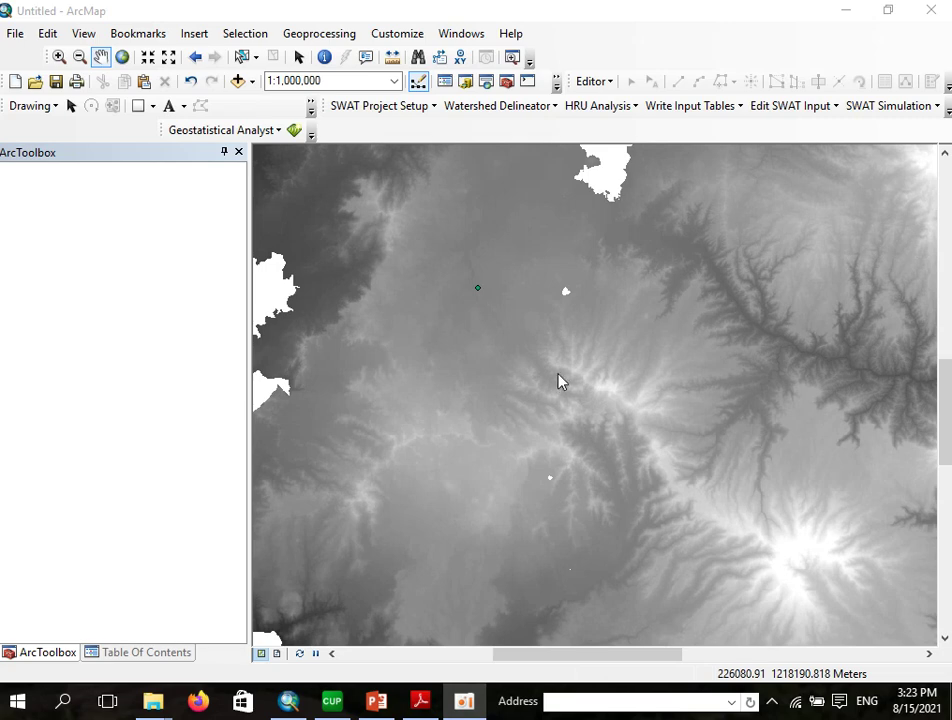
{"action": "left_click", "coordinate": [773, 705]}
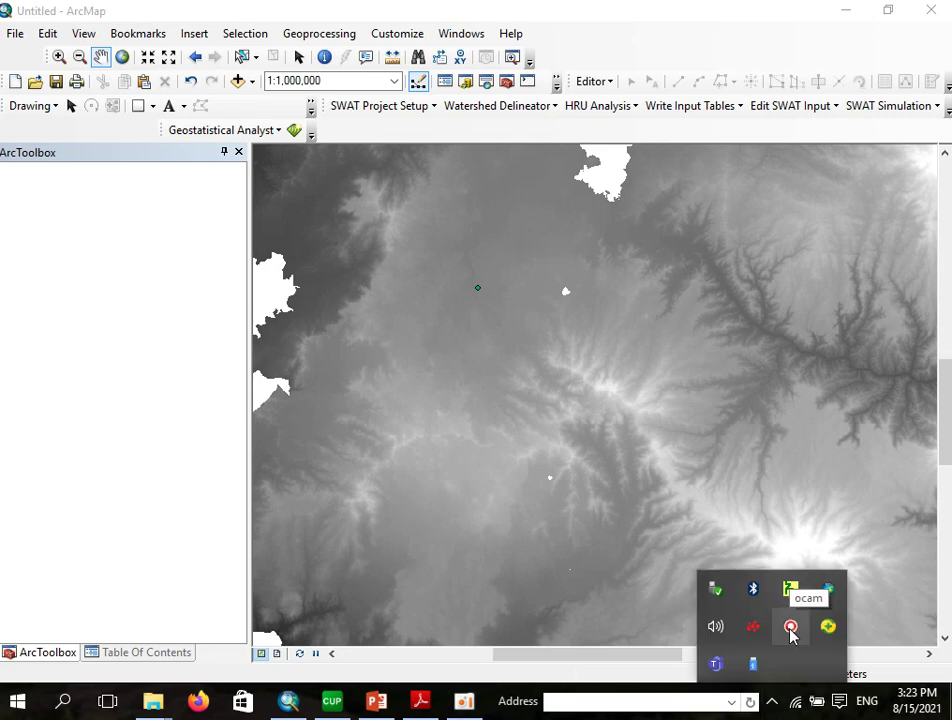
{"action": "left_click", "coordinate": [457, 472]}
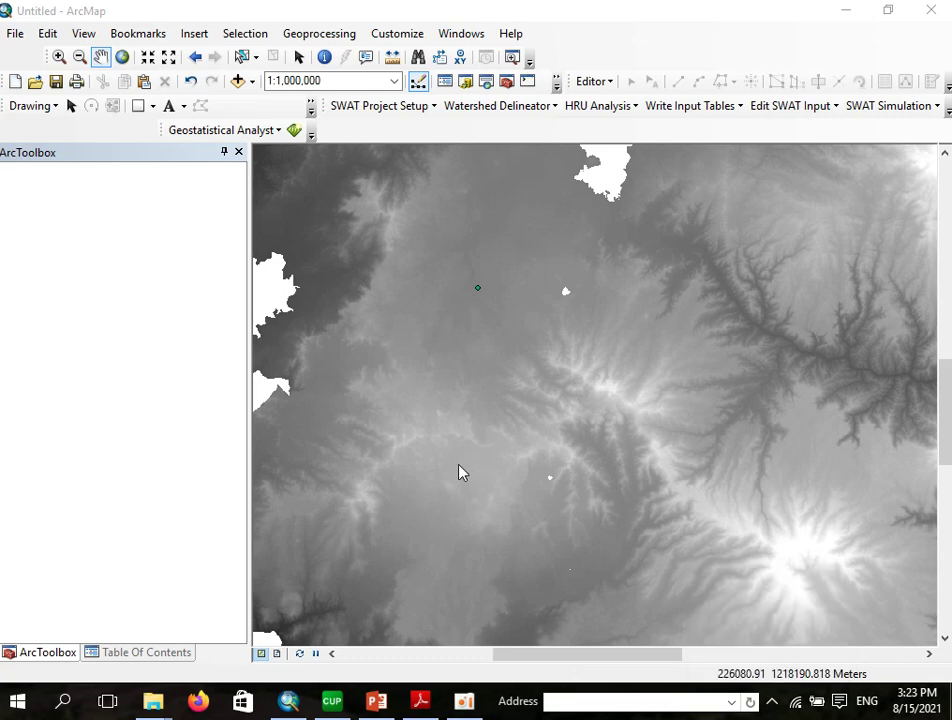
{"action": "mouse_move", "coordinate": [463, 701]}
{"action": "left_click", "coordinate": [455, 628]}
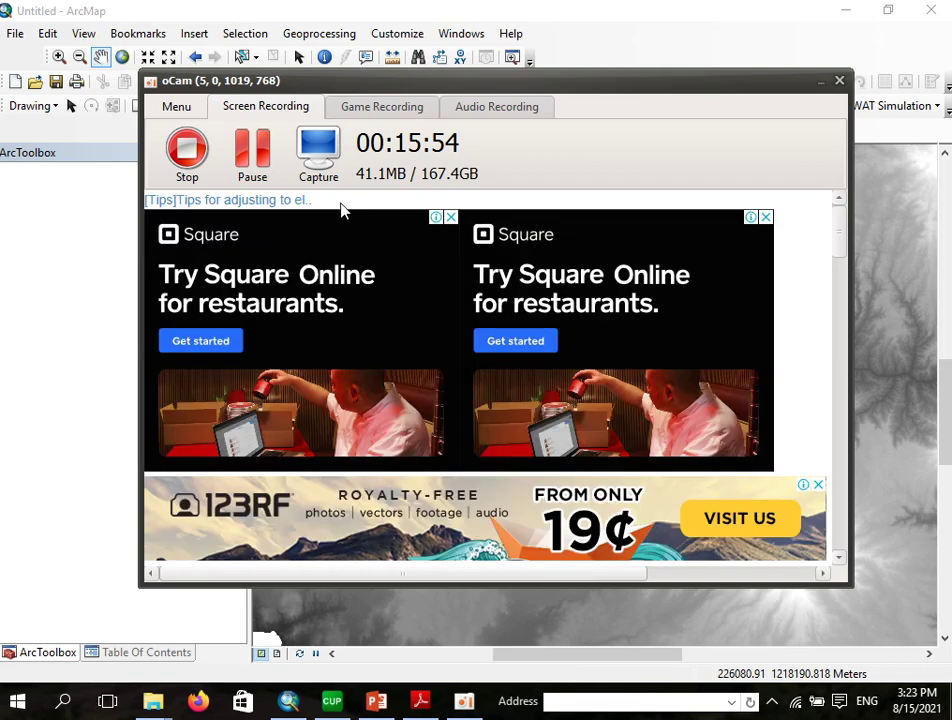
{"action": "left_click", "coordinate": [258, 152]}
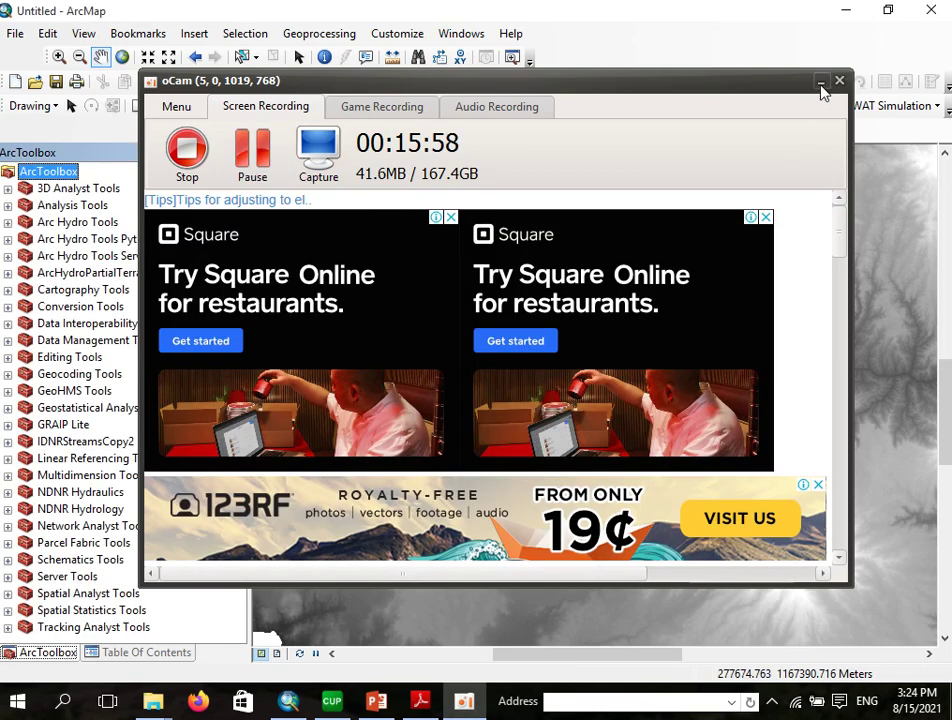
{"action": "left_click", "coordinate": [820, 84]}
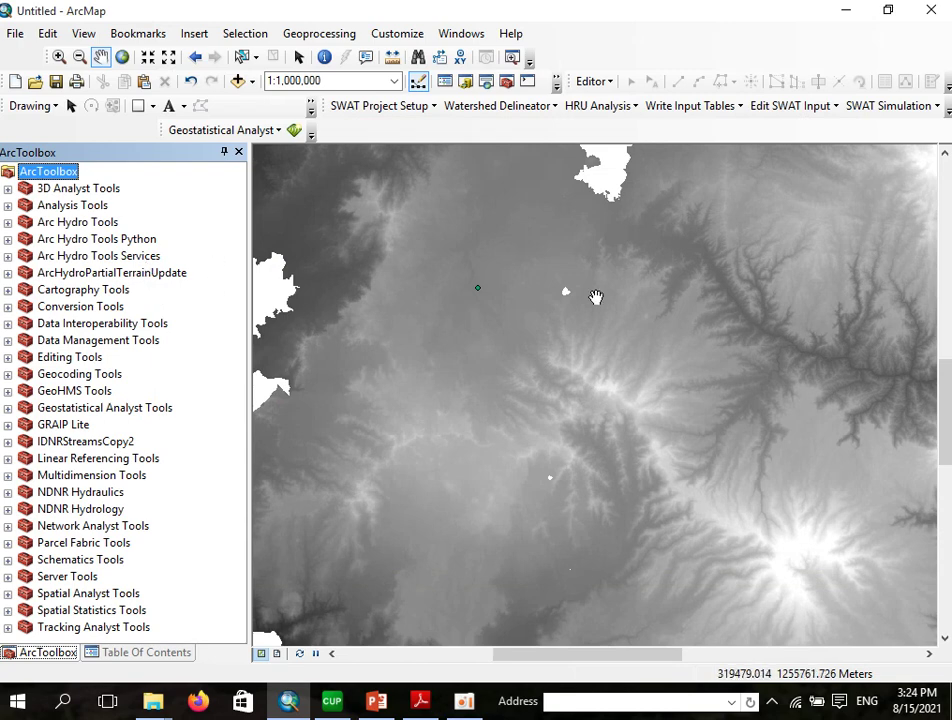
Step: Examine the DEM around the koga_outlet point at several scales to judge the area that covers the Koga watershed
{"action": "left_click", "coordinate": [108, 653]}
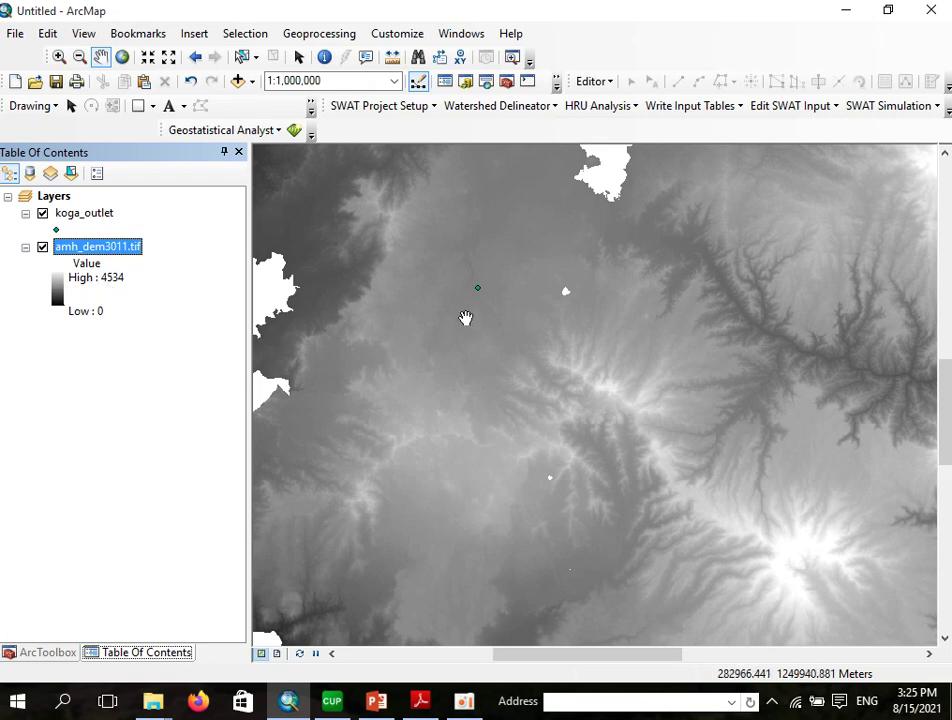
{"action": "scroll", "coordinate": [465, 318], "scroll_direction": "down", "scroll_amount": 1}
{"action": "scroll", "coordinate": [466, 318], "scroll_direction": "down", "scroll_amount": 1}
{"action": "scroll", "coordinate": [495, 324], "scroll_direction": "down", "scroll_amount": 1}
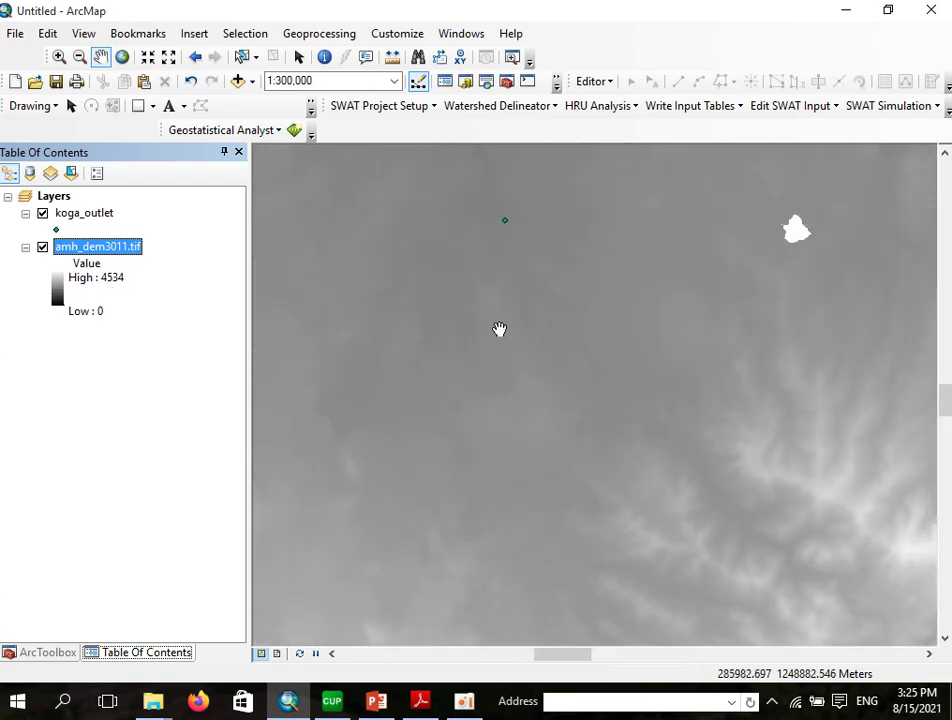
{"action": "scroll", "coordinate": [498, 367], "scroll_direction": "up", "scroll_amount": 1}
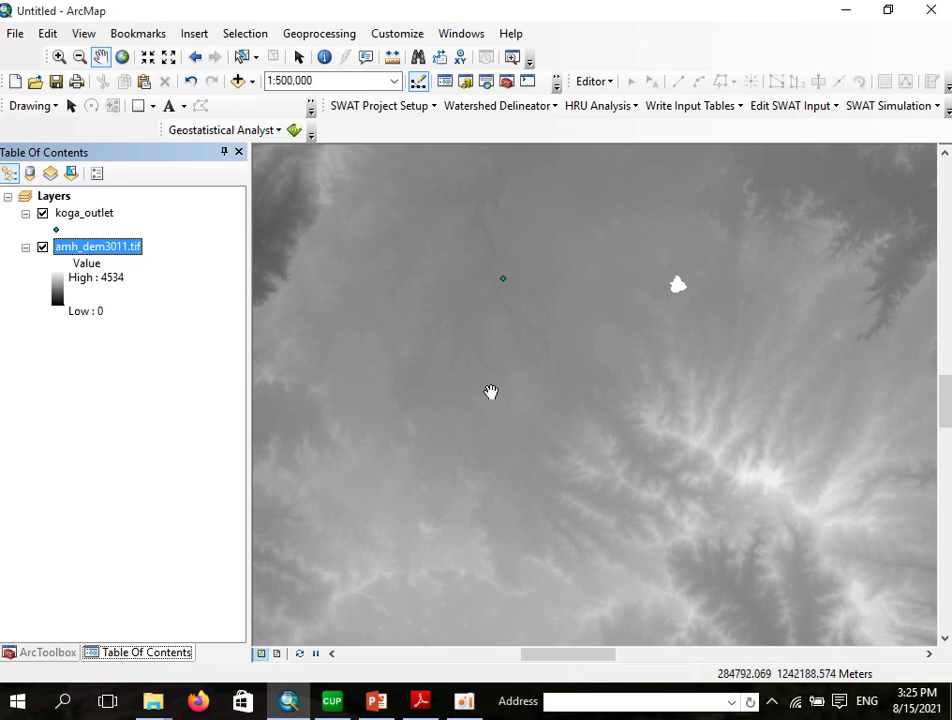
{"action": "scroll", "coordinate": [490, 391], "scroll_direction": "up", "scroll_amount": 1}
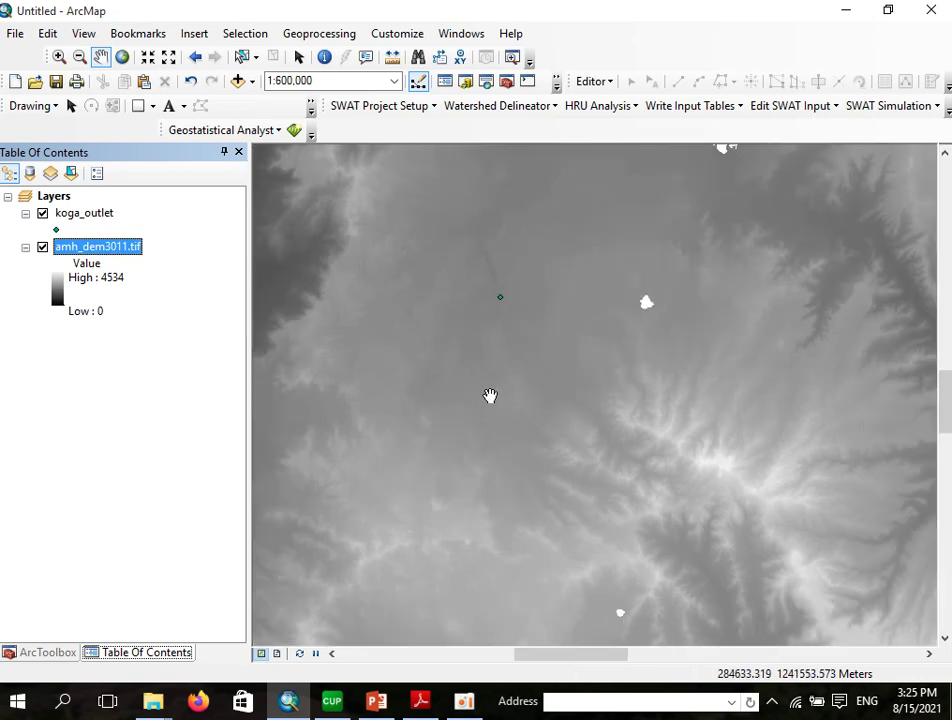
{"action": "scroll", "coordinate": [490, 395], "scroll_direction": "up", "scroll_amount": 1}
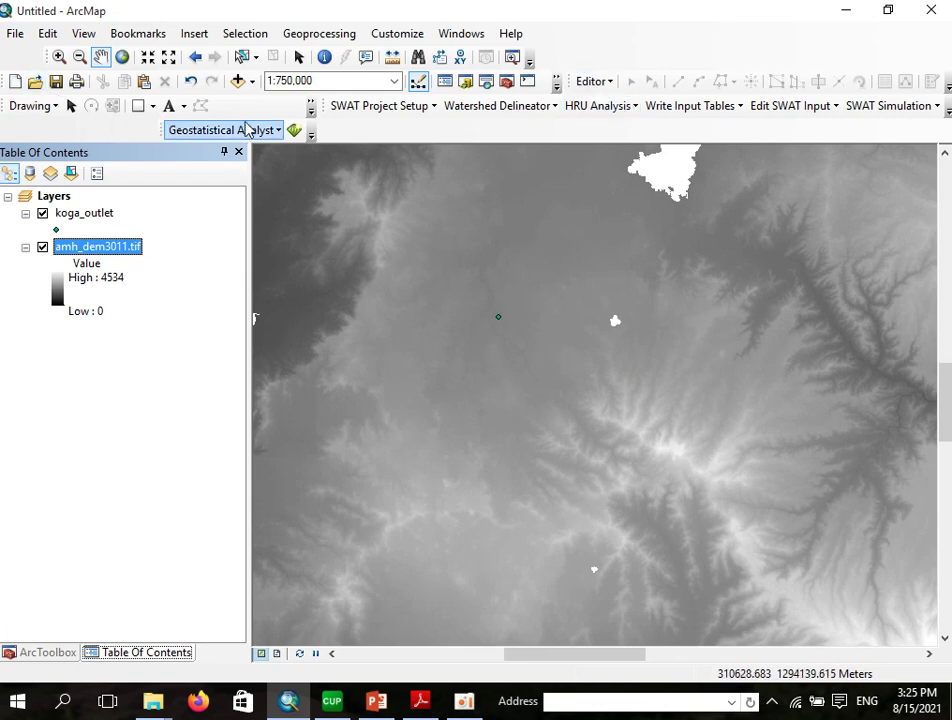
{"action": "scroll", "coordinate": [489, 457], "scroll_direction": "down", "scroll_amount": 1}
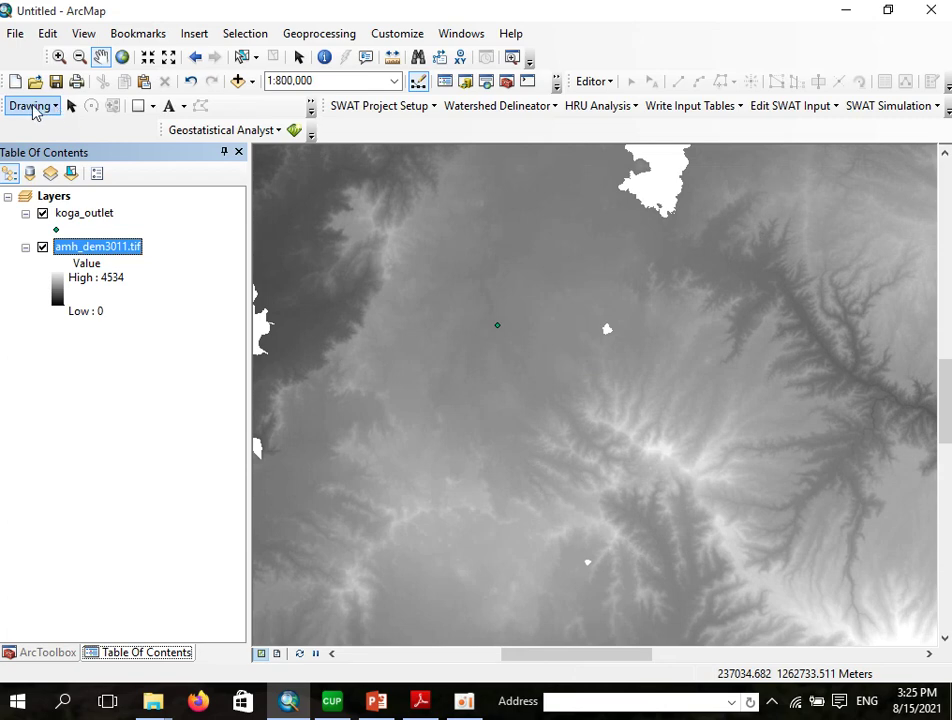
{"action": "left_click", "coordinate": [152, 106]}
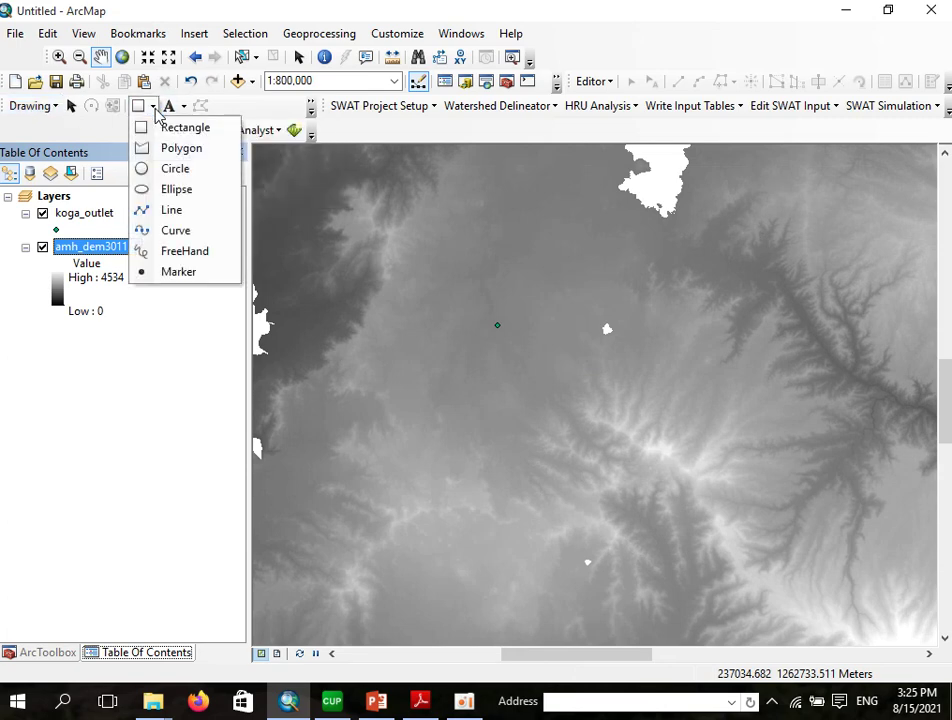
{"action": "left_click", "coordinate": [25, 105]}
{"action": "left_click", "coordinate": [25, 105]}
{"action": "left_click", "coordinate": [71, 106]}
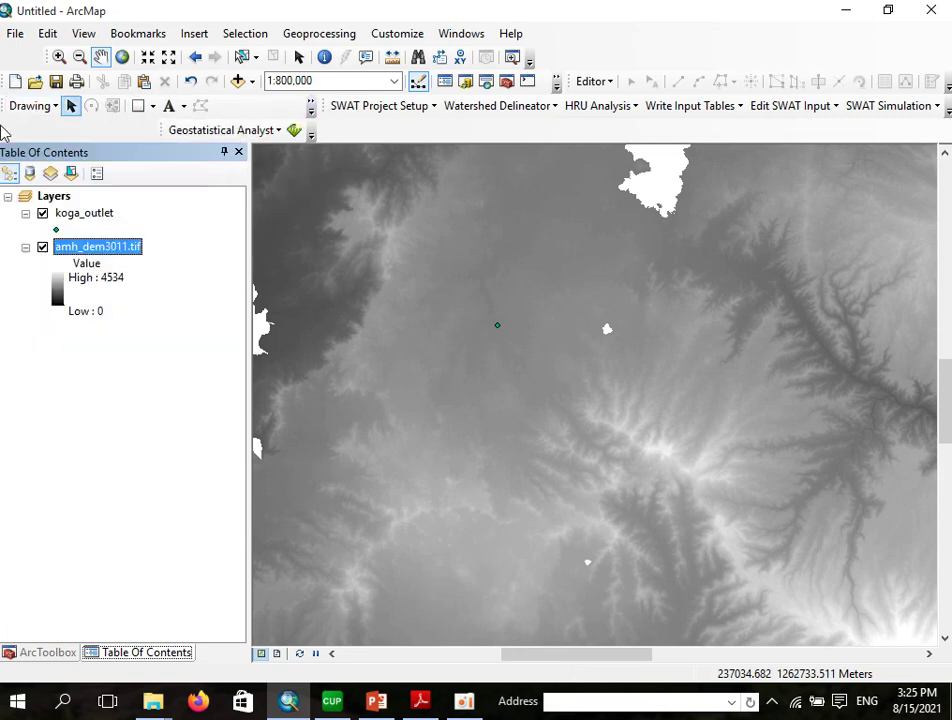
{"action": "left_click", "coordinate": [183, 106]}
{"action": "left_click", "coordinate": [659, 42]}
Step: Hide the Draw toolbar and show it again
{"action": "right_click", "coordinate": [659, 42]}
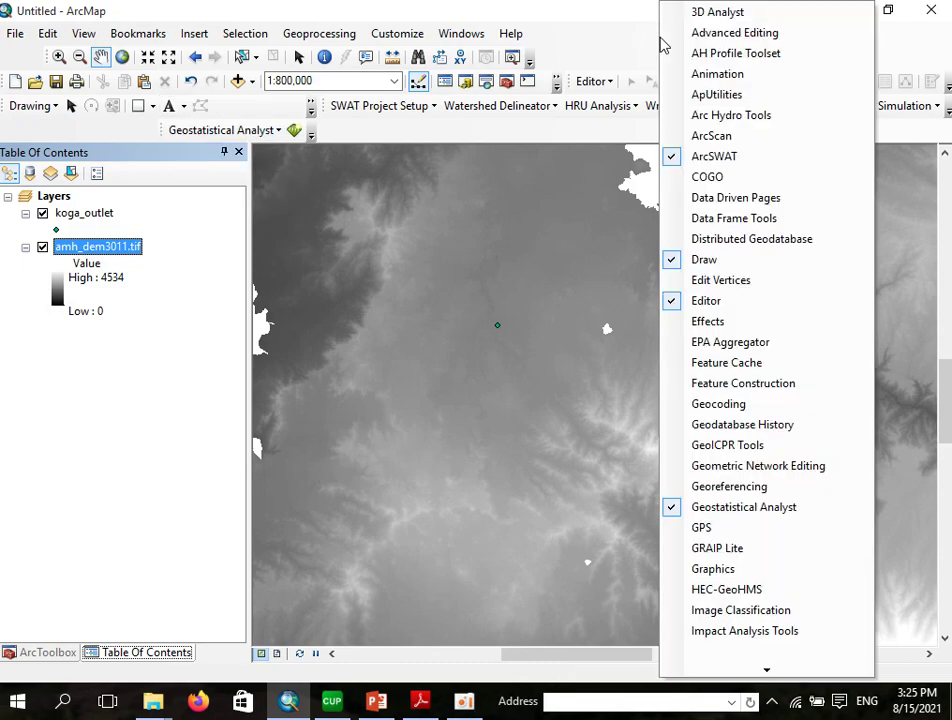
{"action": "right_click", "coordinate": [620, 40]}
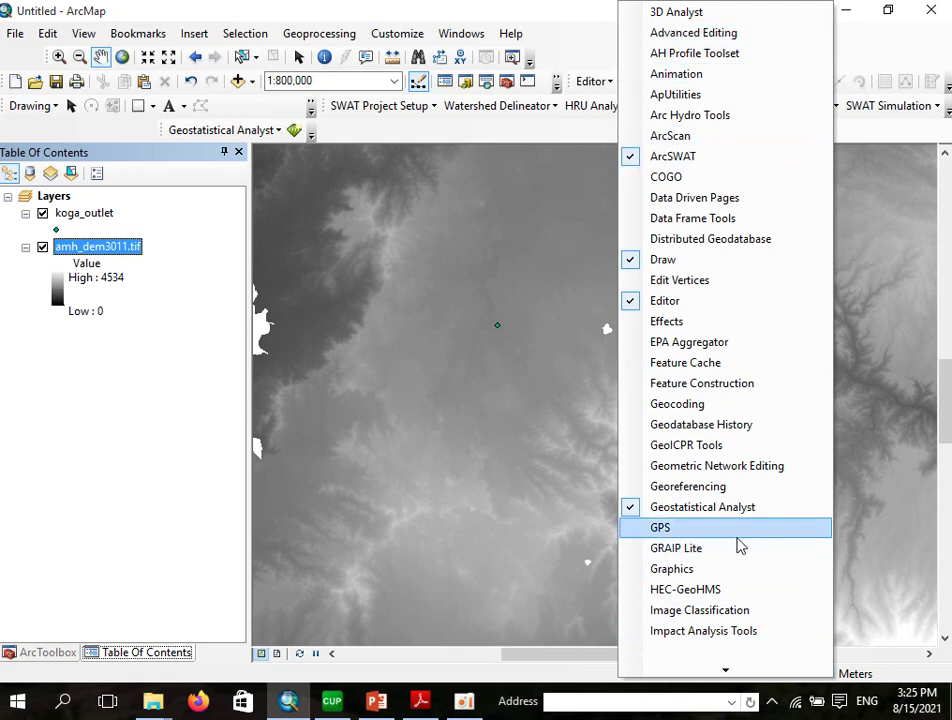
{"action": "left_click", "coordinate": [656, 261]}
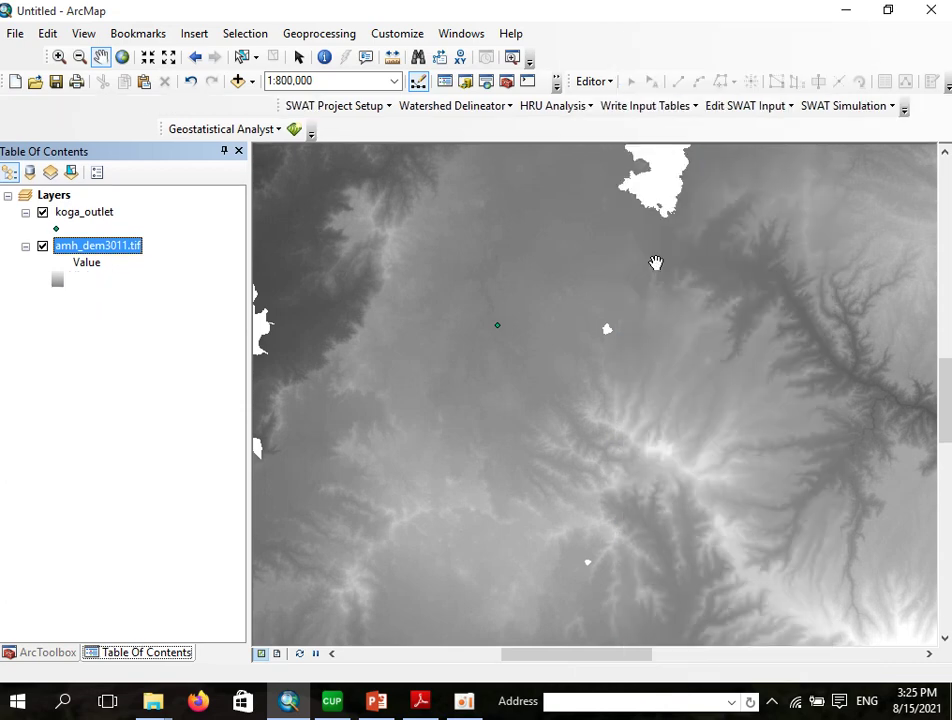
{"action": "right_click", "coordinate": [631, 36]}
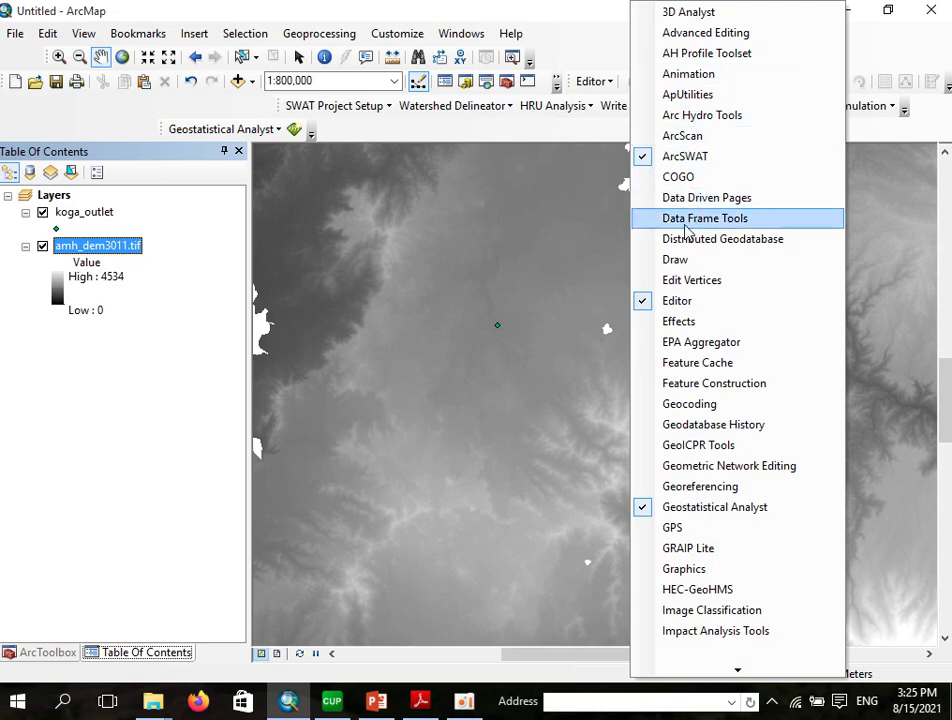
{"action": "left_click", "coordinate": [670, 261]}
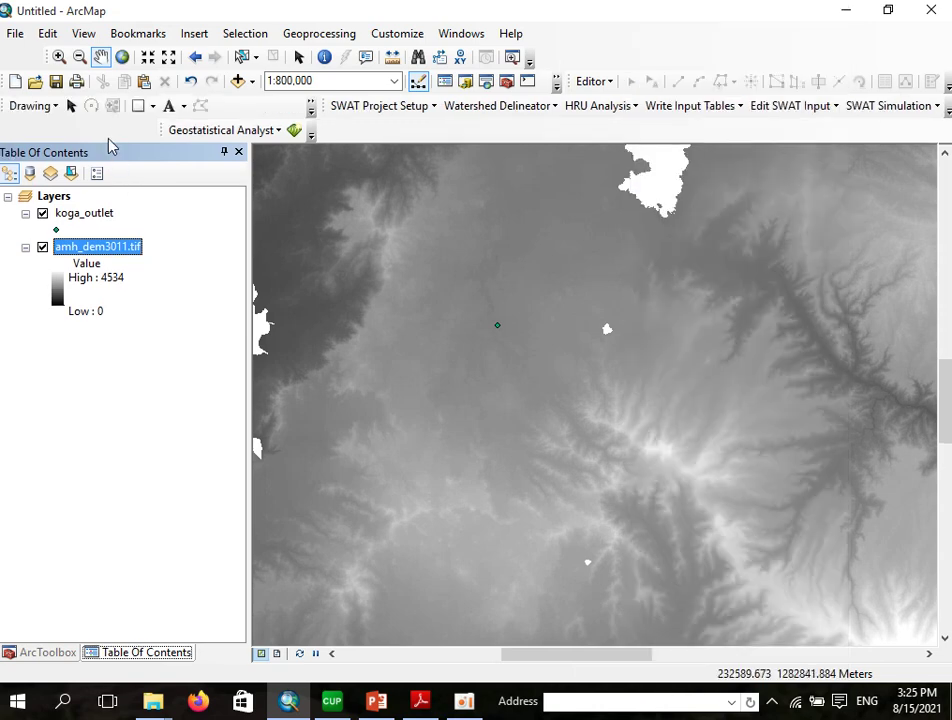
Step: Draw a rectangle graphic about 77 km wide and 67 km high over the DEM, enclosing the koga_outlet point and the highlands southeast of it
{"action": "left_click", "coordinate": [153, 106]}
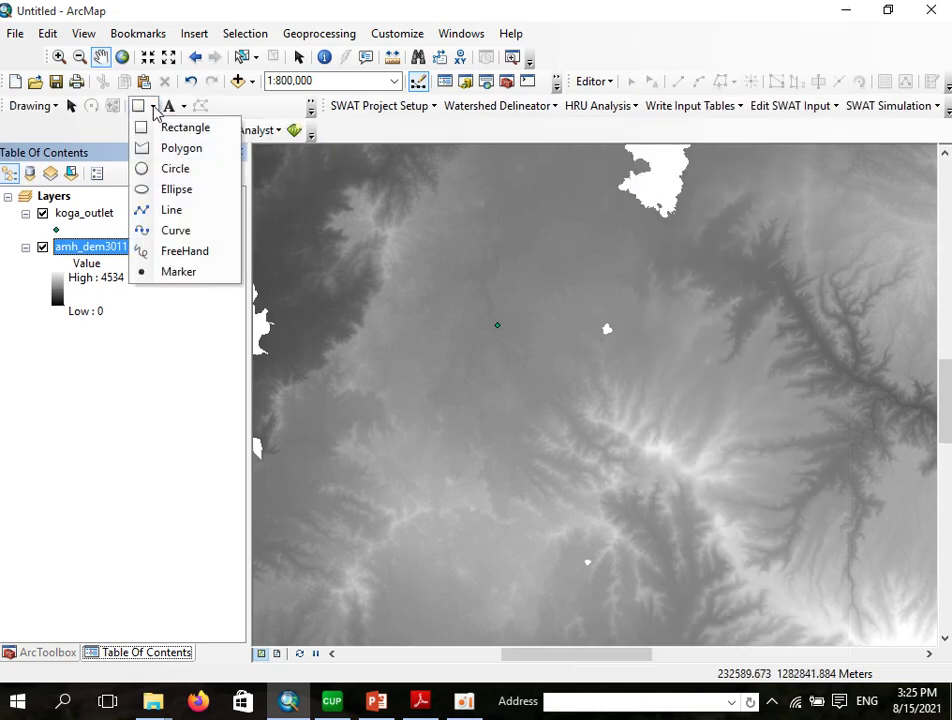
{"action": "left_click", "coordinate": [185, 128]}
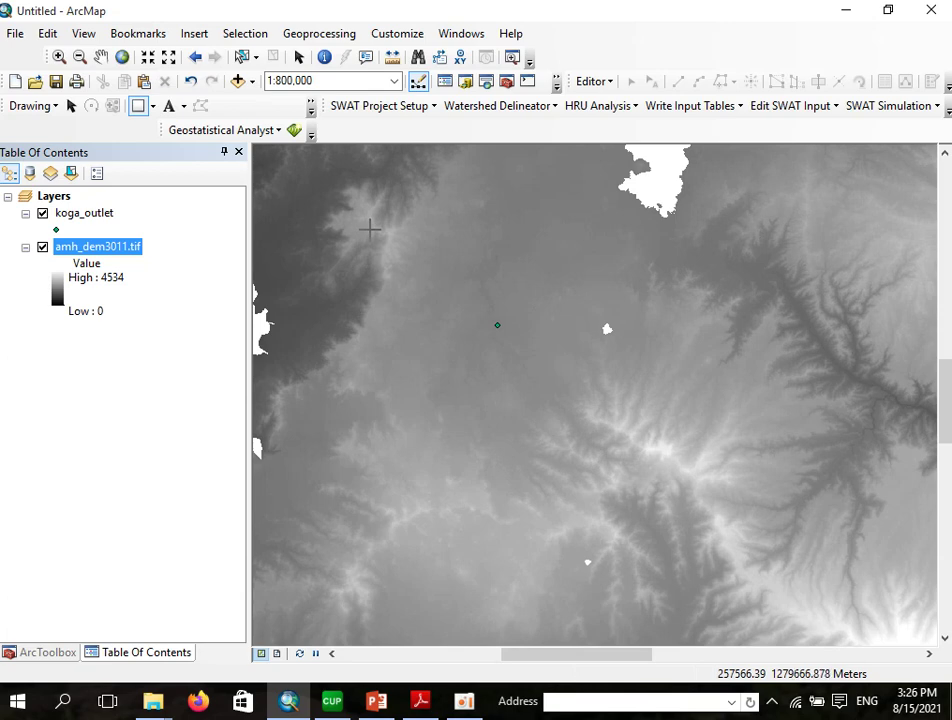
{"action": "left_click_drag", "start_coordinate": [375, 241], "coordinate": [712, 539]}
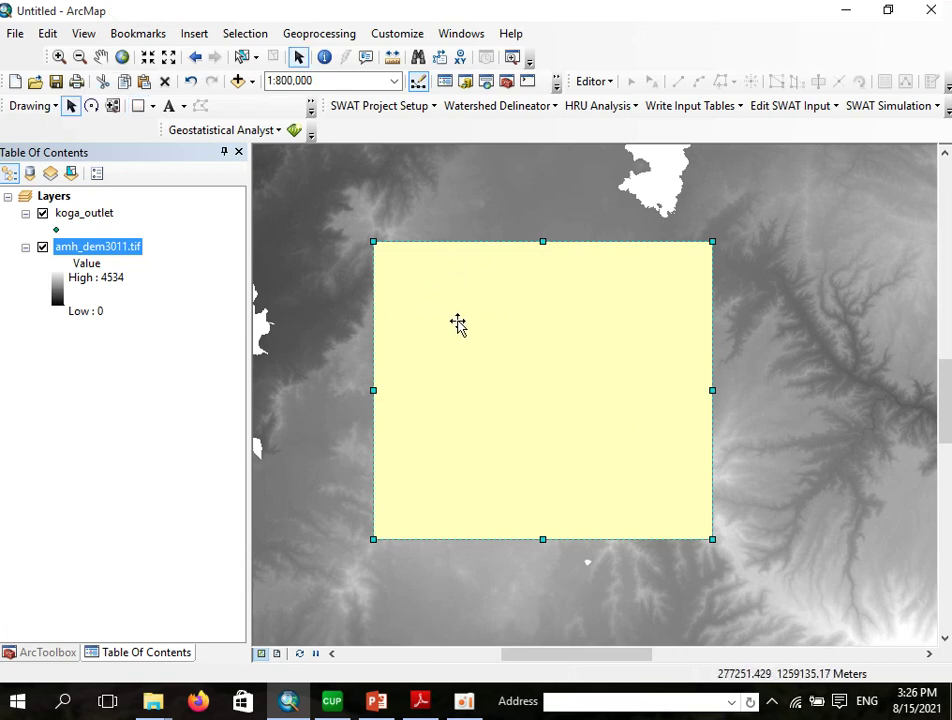
Step: Start exporting the amh_dem3011.tif raster clipped to the selected rectangle graphic, and name the output Koga_DEM
{"action": "right_click", "coordinate": [98, 252]}
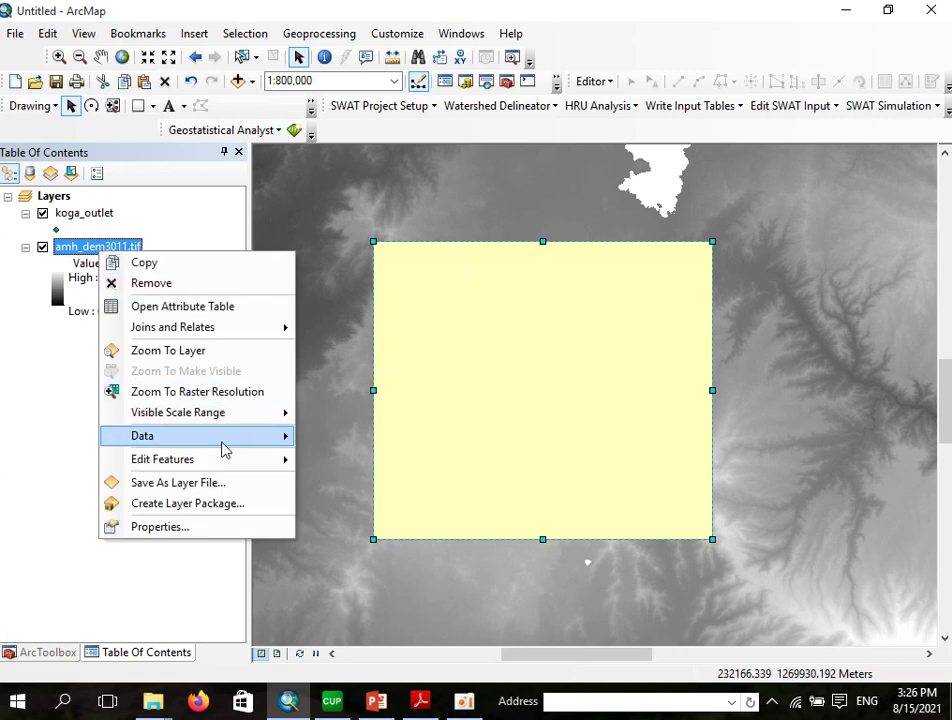
{"action": "mouse_move", "coordinate": [221, 443]}
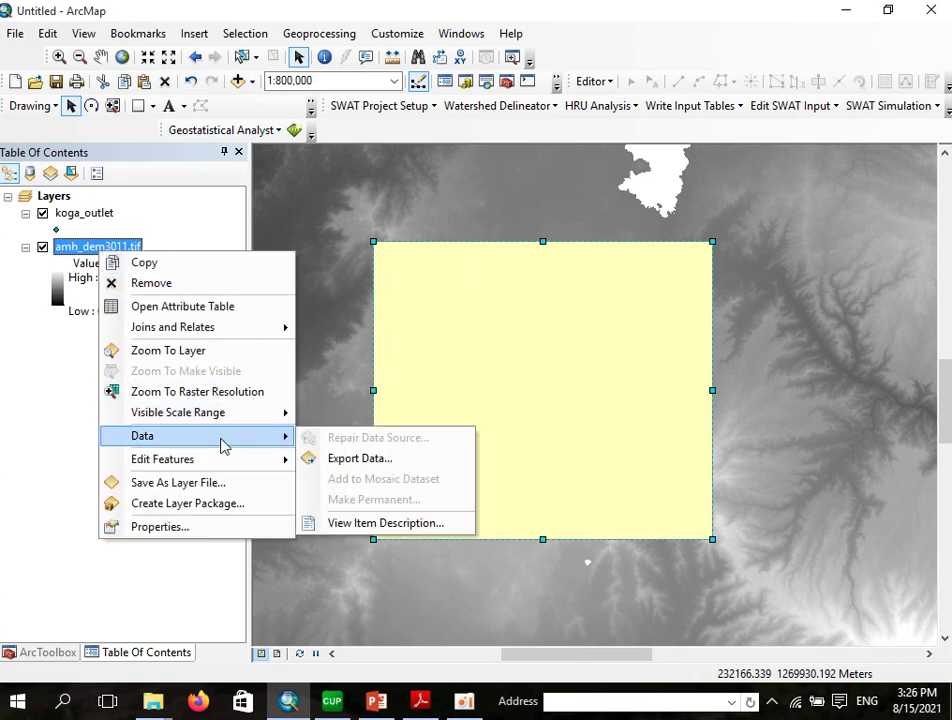
{"action": "left_click", "coordinate": [360, 458]}
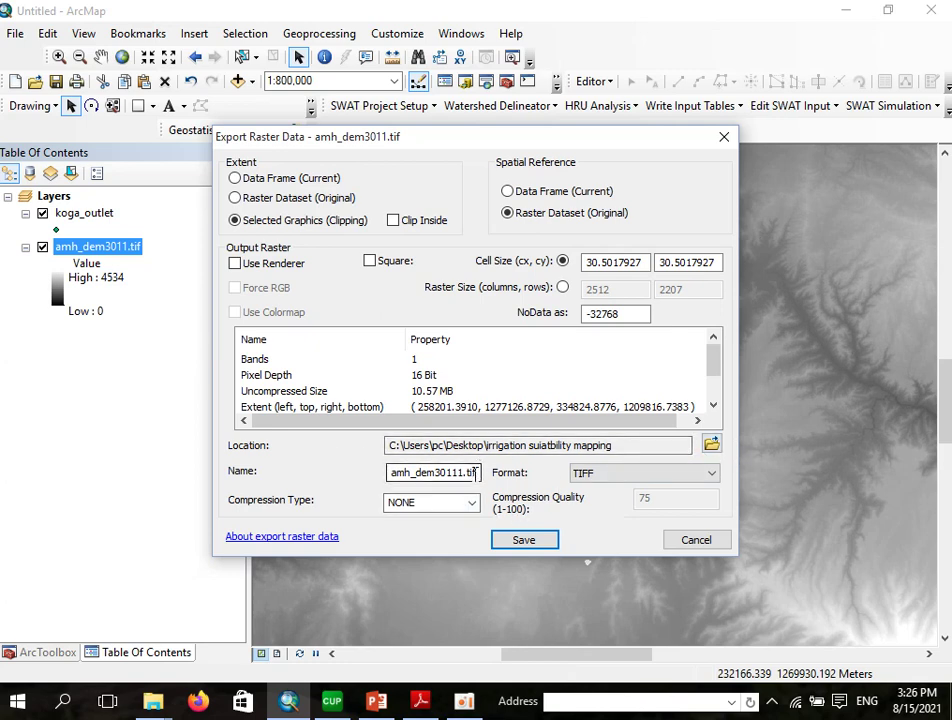
{"action": "left_click_drag", "start_coordinate": [478, 472], "coordinate": [395, 473]}
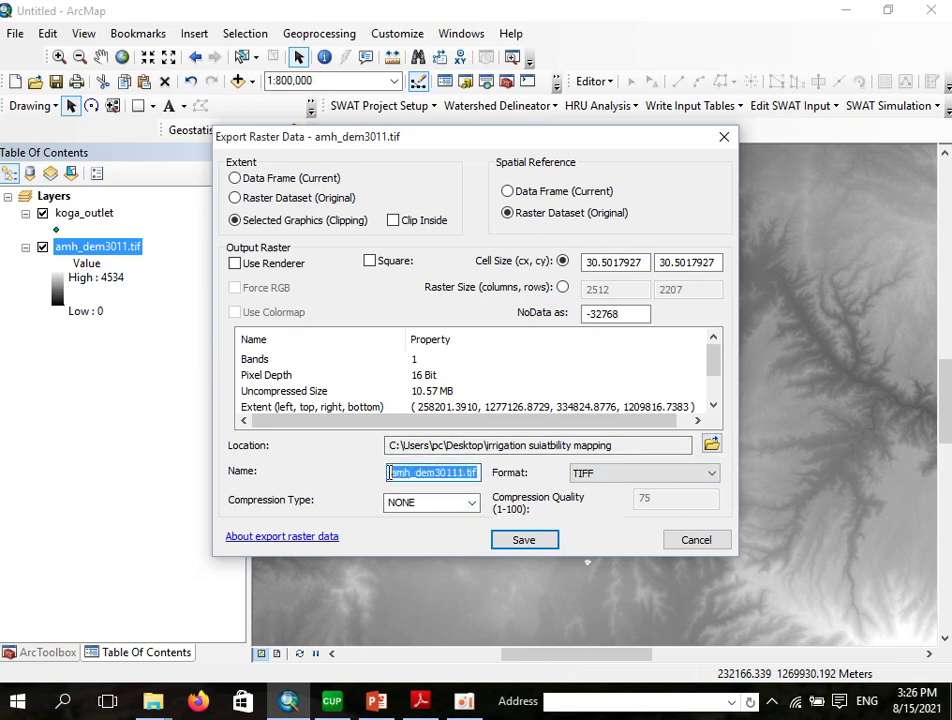
{"action": "type", "text": "Koga_DEM"}
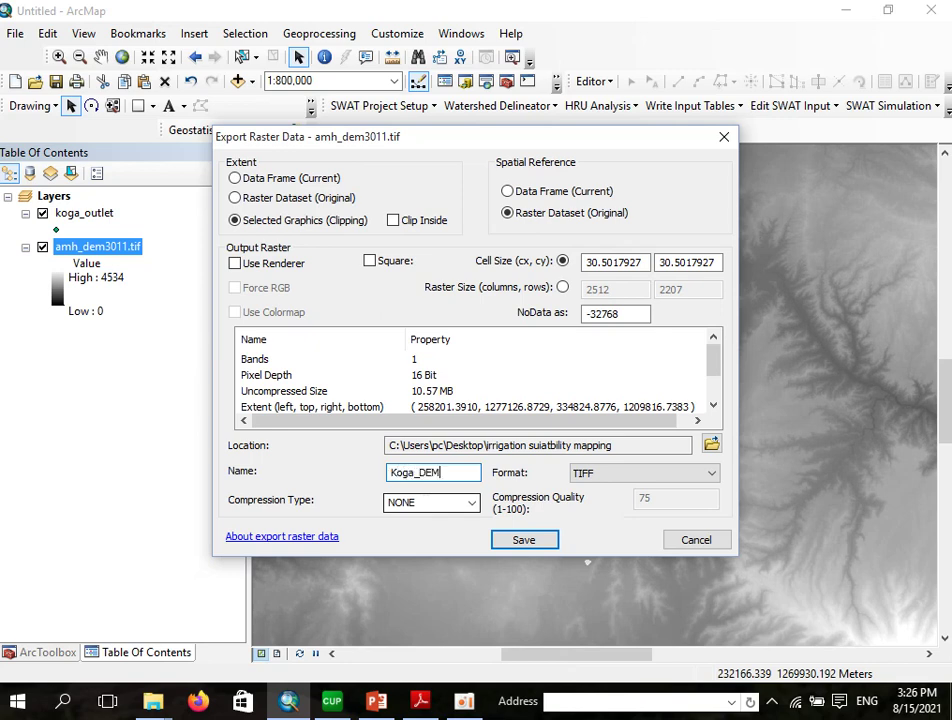
Step: Save the clipped raster in TIFF format and add it to the map as a layer, then delete the rectangle graphic
{"action": "left_click", "coordinate": [712, 474]}
{"action": "left_click", "coordinate": [712, 473]}
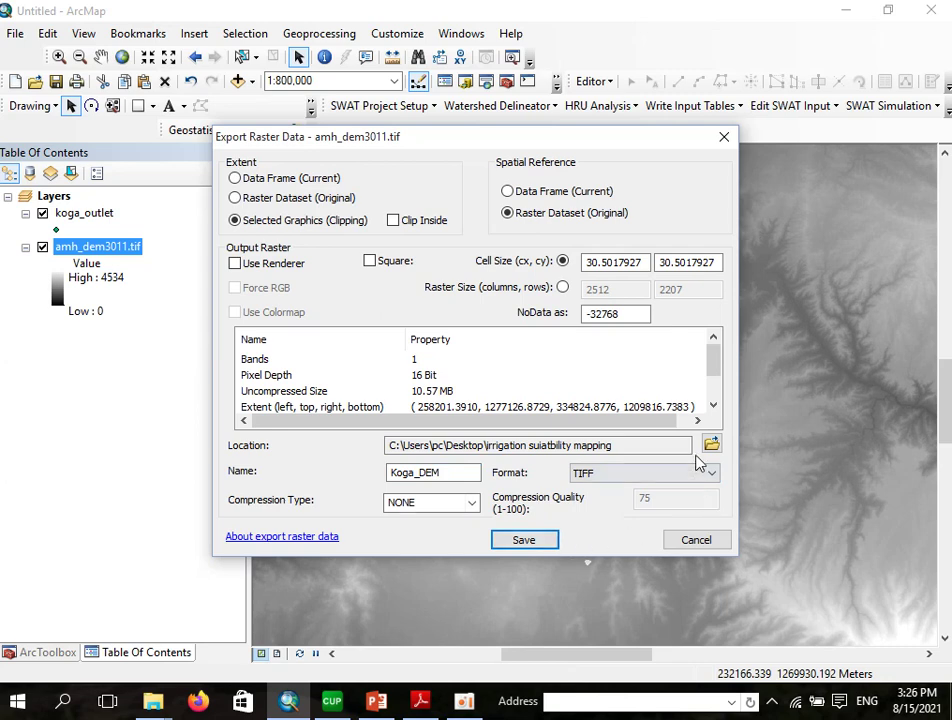
{"action": "left_click", "coordinate": [520, 542]}
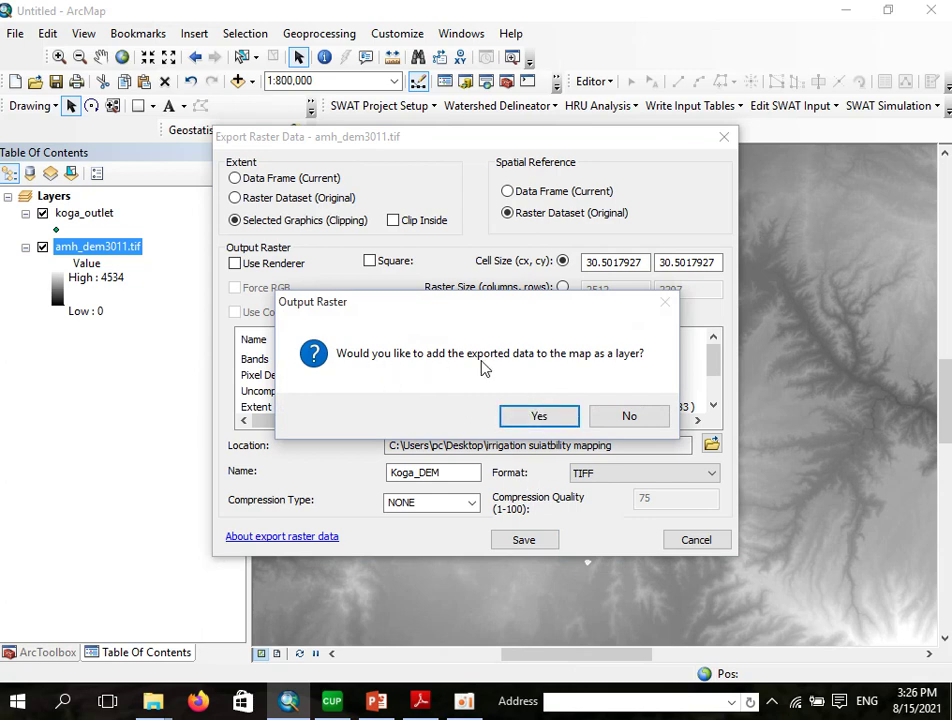
{"action": "left_click", "coordinate": [535, 420]}
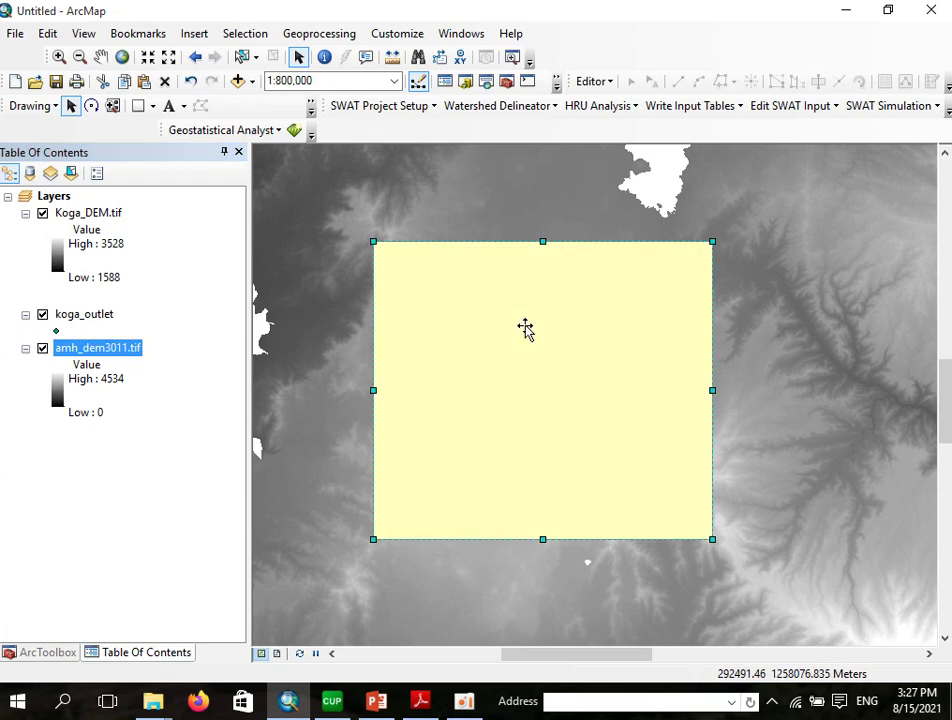
{"action": "key", "text": "Delete"}
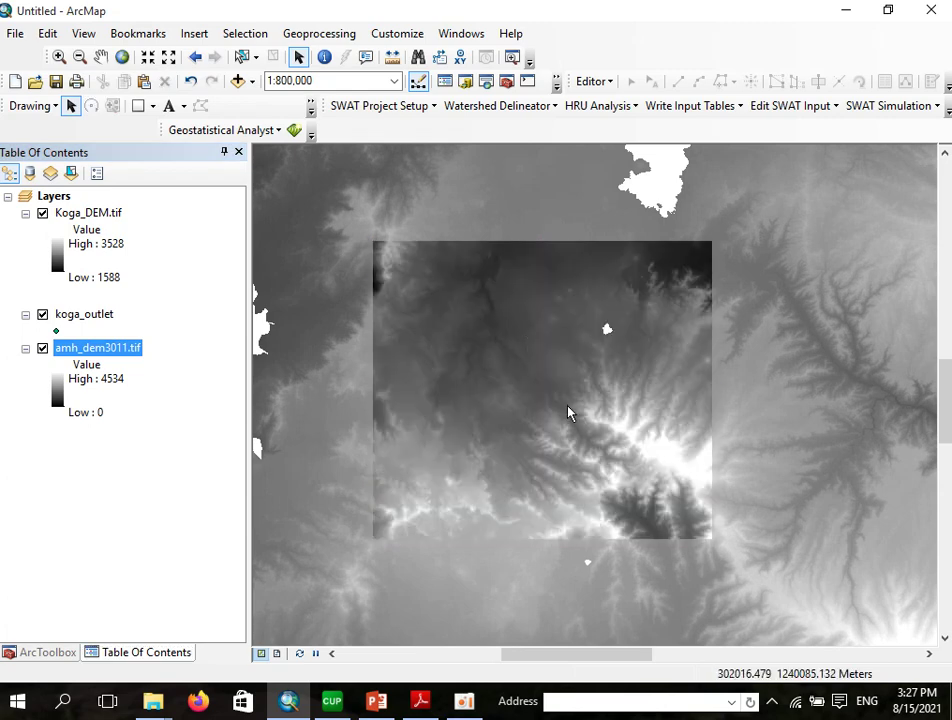
Step: Remove the amh_dem3011.tif layer from the map
{"action": "left_click", "coordinate": [42, 349]}
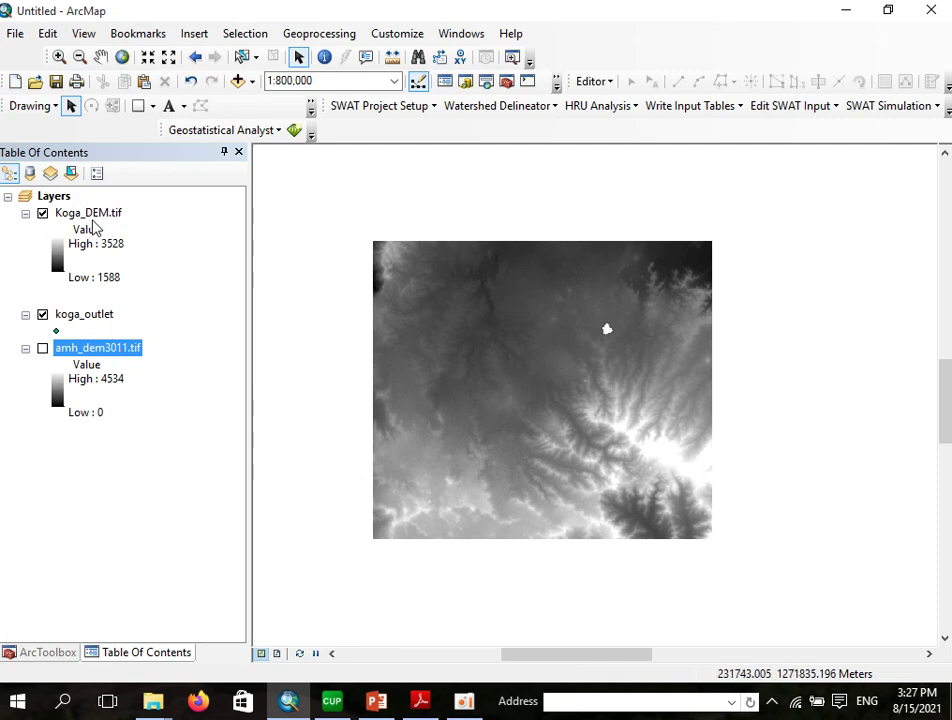
{"action": "right_click", "coordinate": [99, 350]}
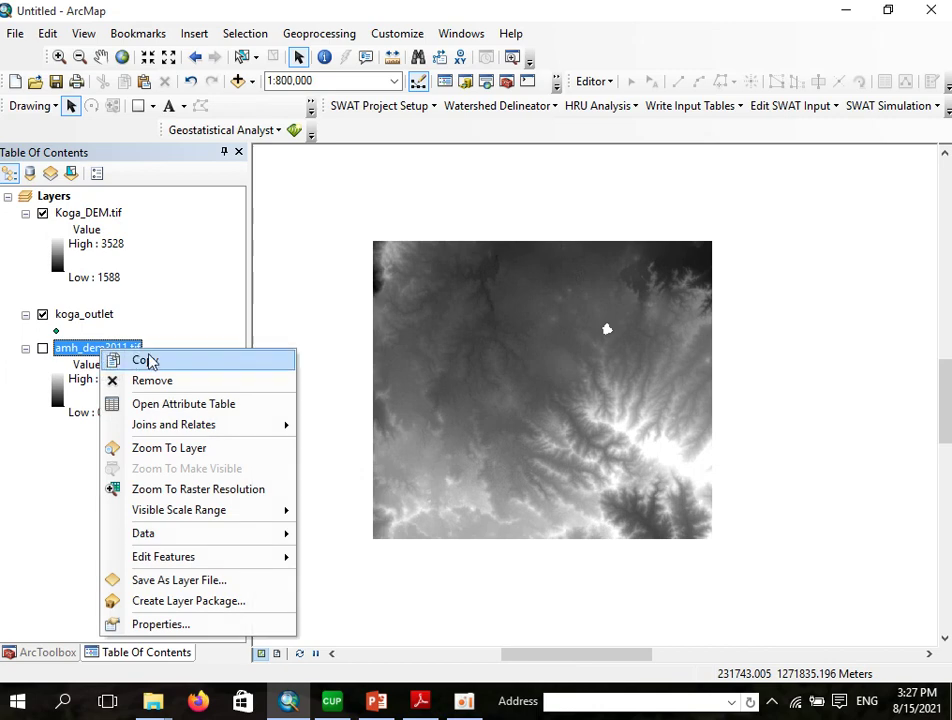
{"action": "left_click", "coordinate": [159, 386]}
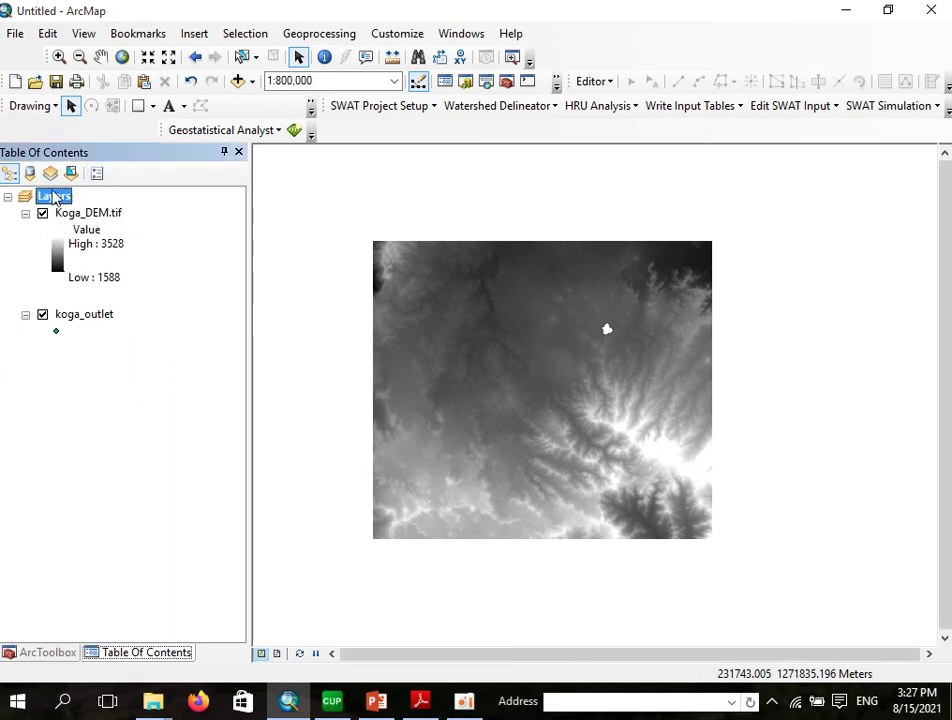
{"action": "left_click", "coordinate": [25, 213]}
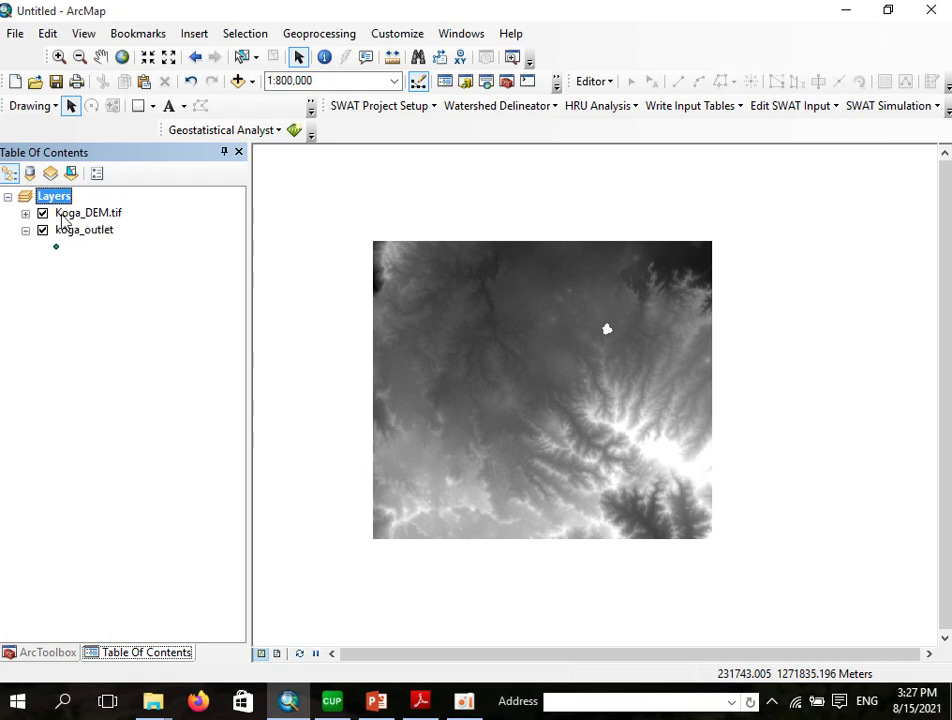
{"action": "left_click", "coordinate": [25, 213]}
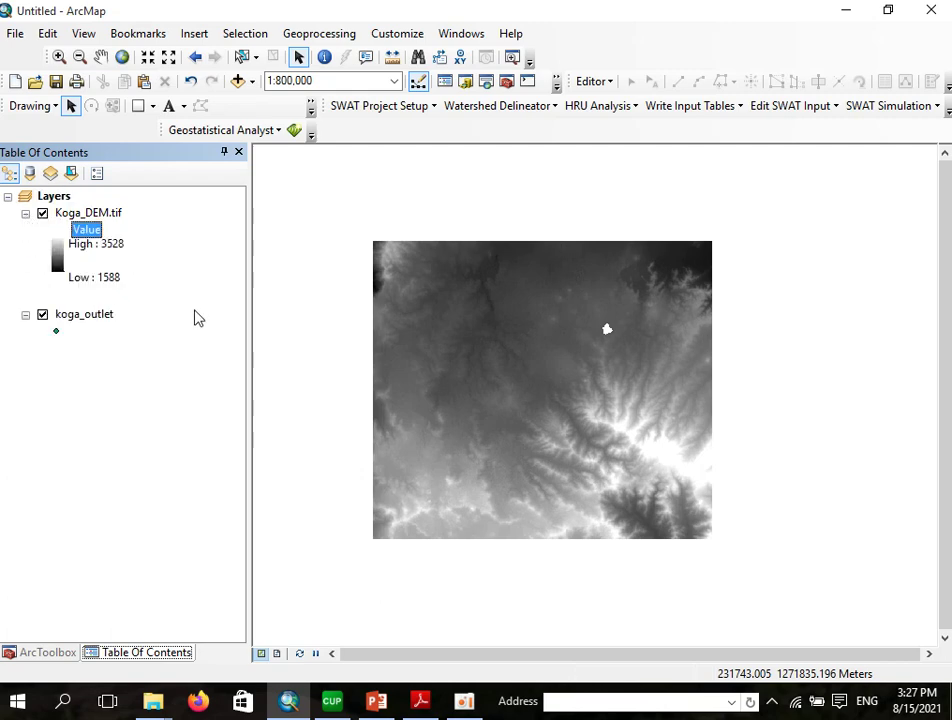
Step: Move the koga_outlet layer above Koga_DEM.tif in the layer order so the point draws over the raster
{"action": "left_click", "coordinate": [89, 318]}
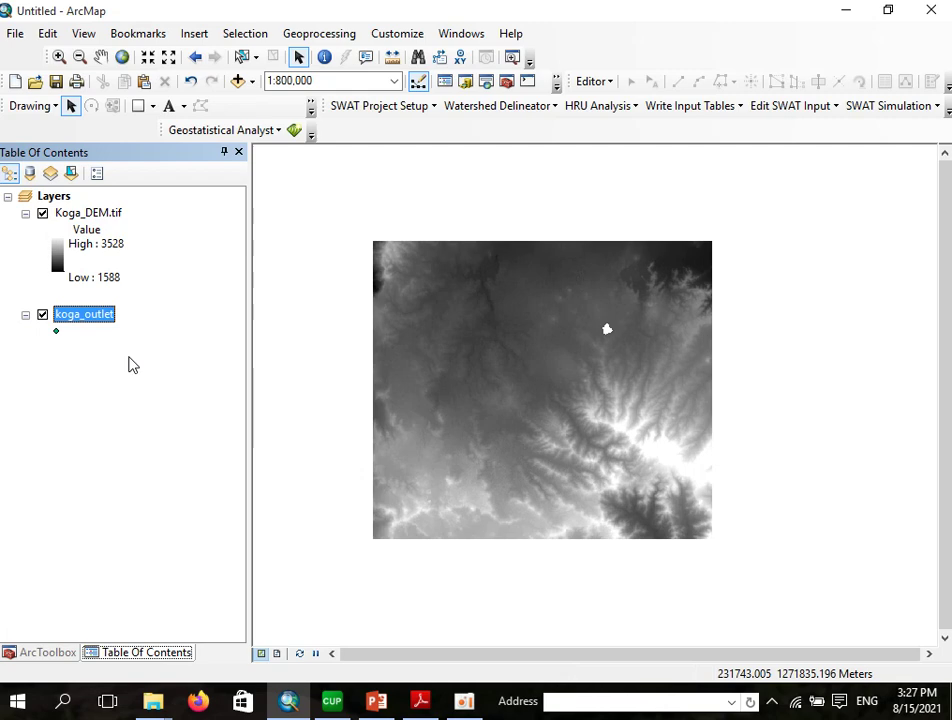
{"action": "left_click", "coordinate": [112, 213]}
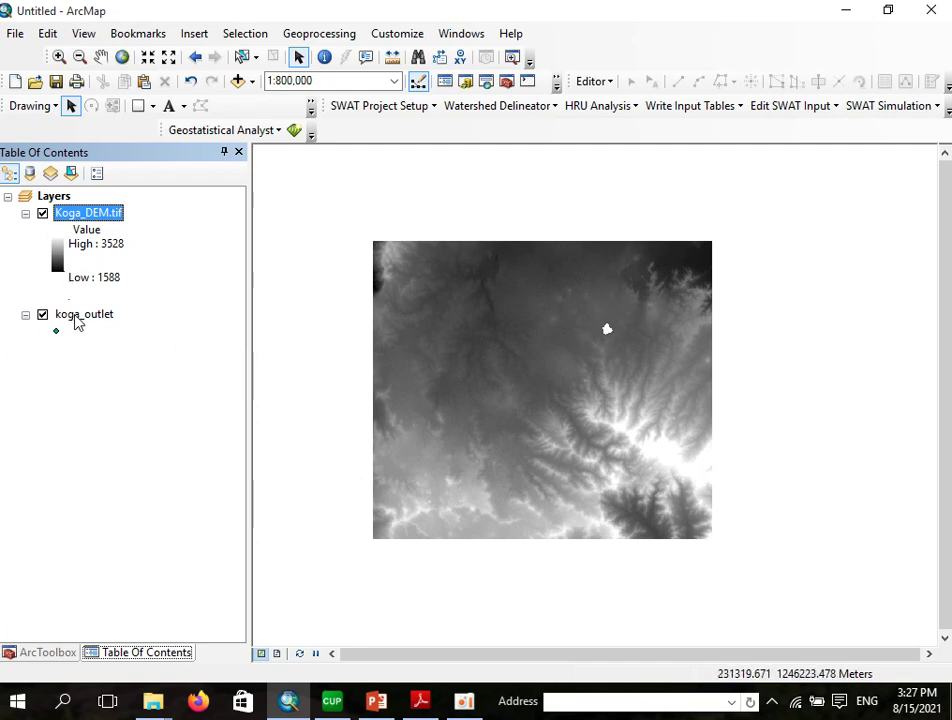
{"action": "left_click_drag", "start_coordinate": [78, 322], "coordinate": [80, 212]}
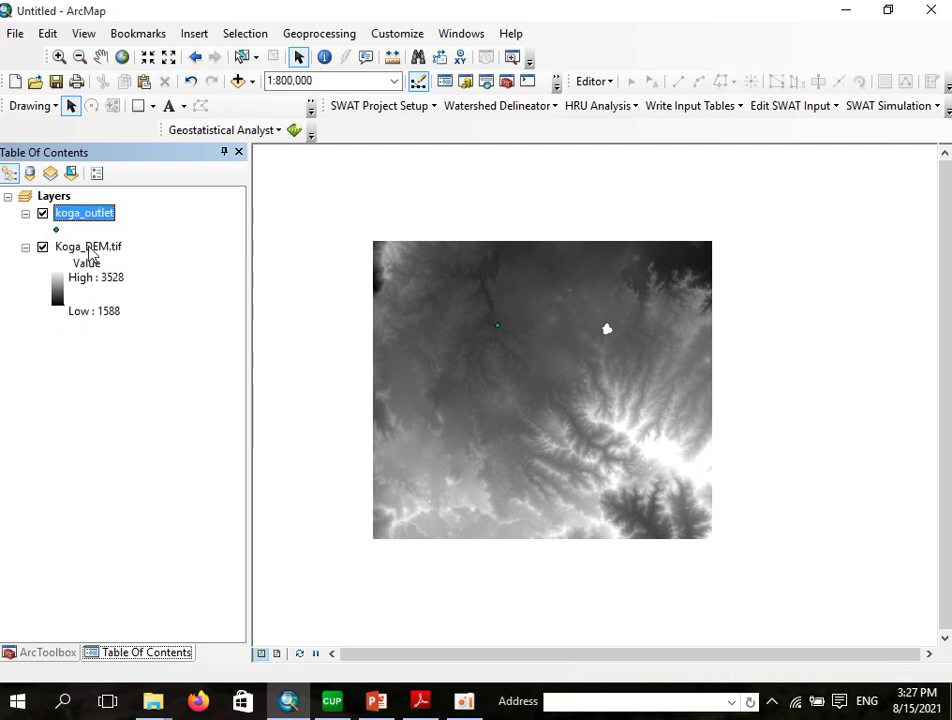
{"action": "scroll", "coordinate": [500, 341], "scroll_direction": "up", "scroll_amount": 3}
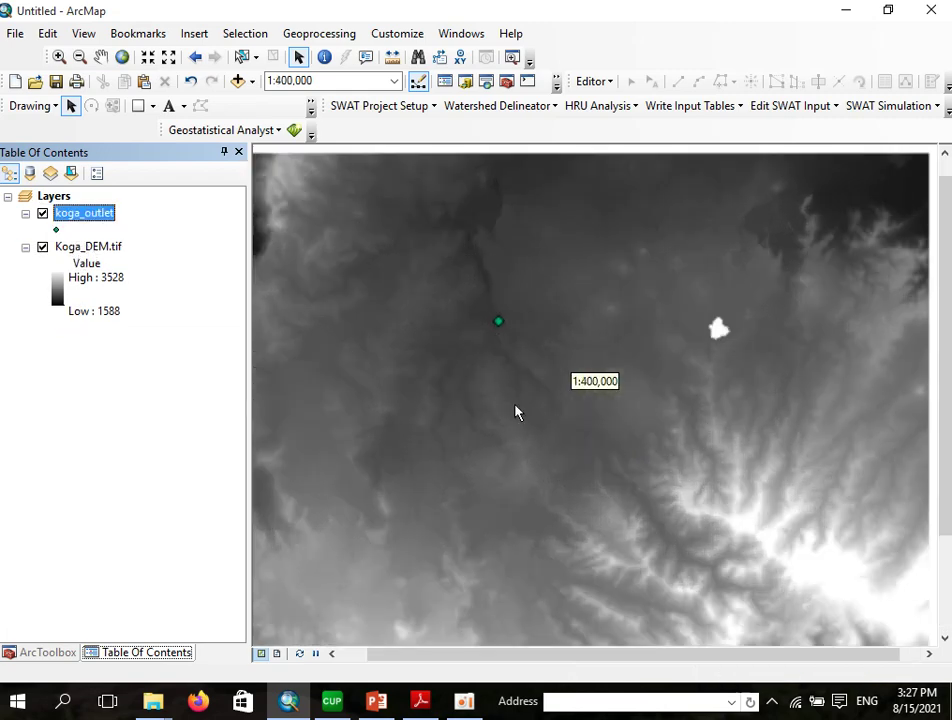
{"action": "scroll", "coordinate": [514, 410], "scroll_direction": "down", "scroll_amount": 2}
Step: Start the Fill tool from the Spatial Analyst Hydrology toolset with Koga_DEM.tif as the input surface raster
{"action": "left_click", "coordinate": [50, 652]}
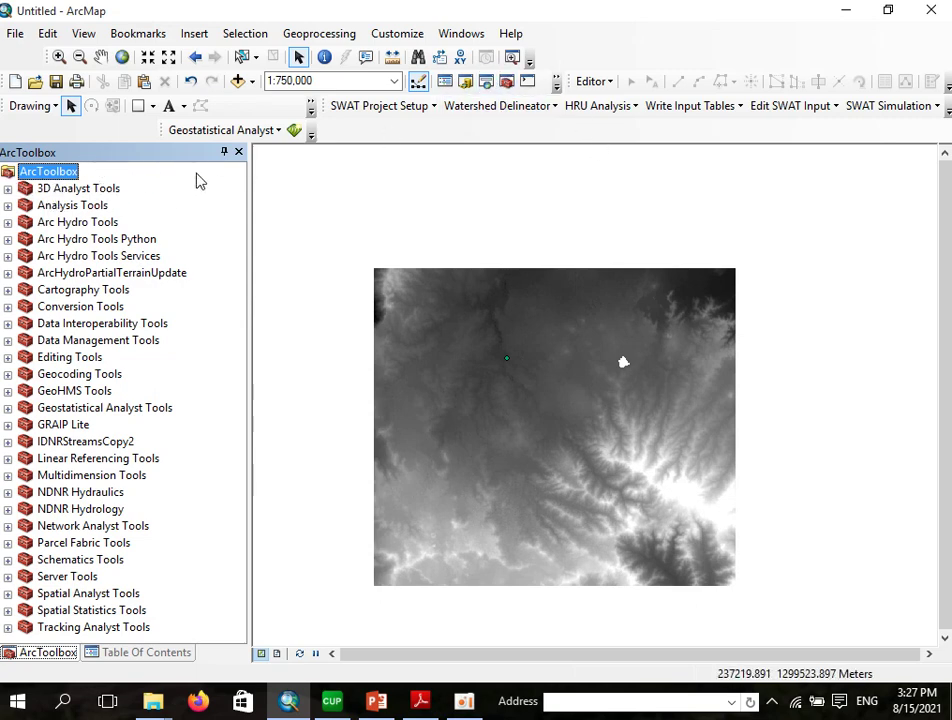
{"action": "left_click", "coordinate": [239, 153]}
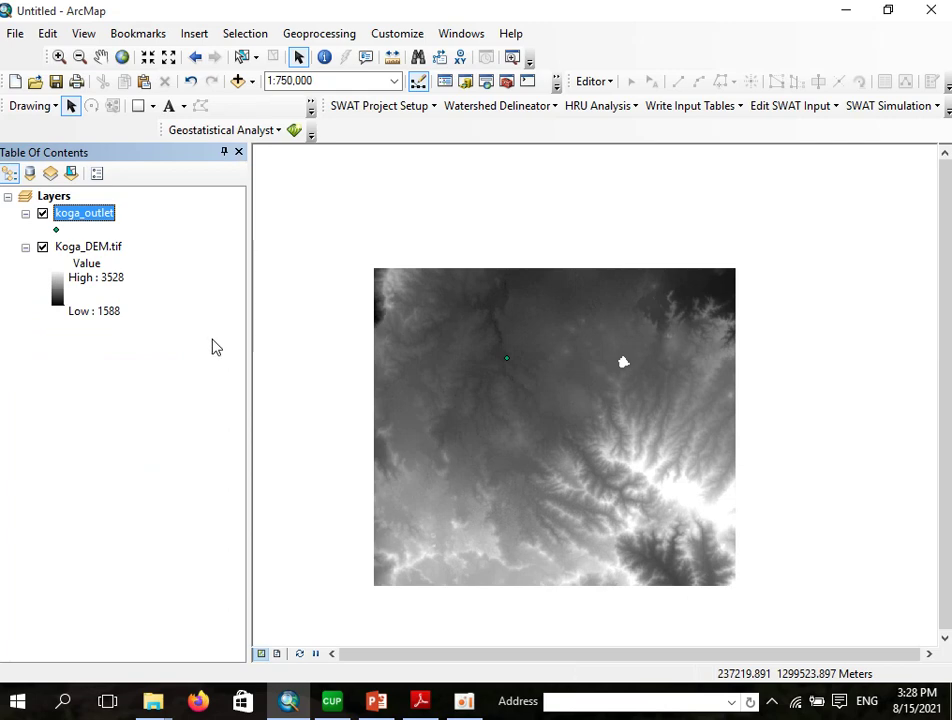
{"action": "left_click", "coordinate": [507, 84]}
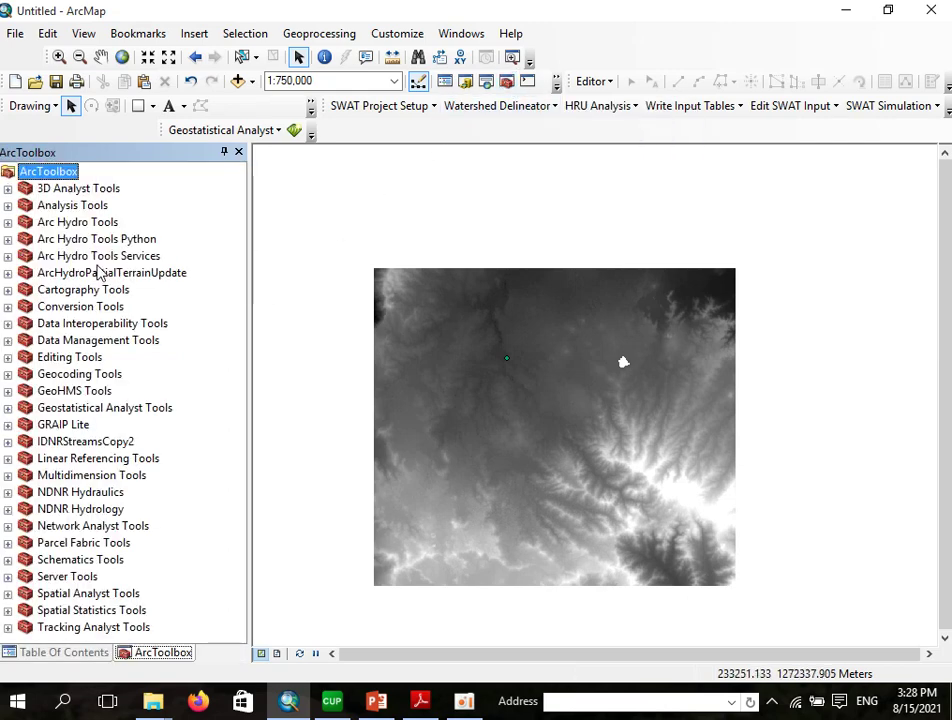
{"action": "left_click", "coordinate": [8, 593]}
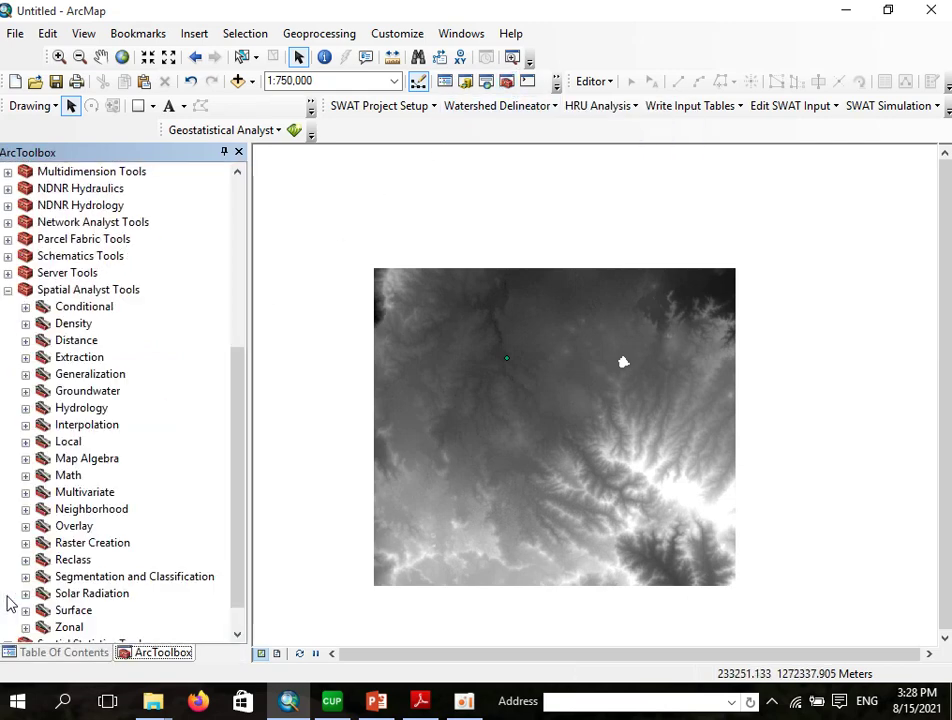
{"action": "left_click", "coordinate": [25, 408]}
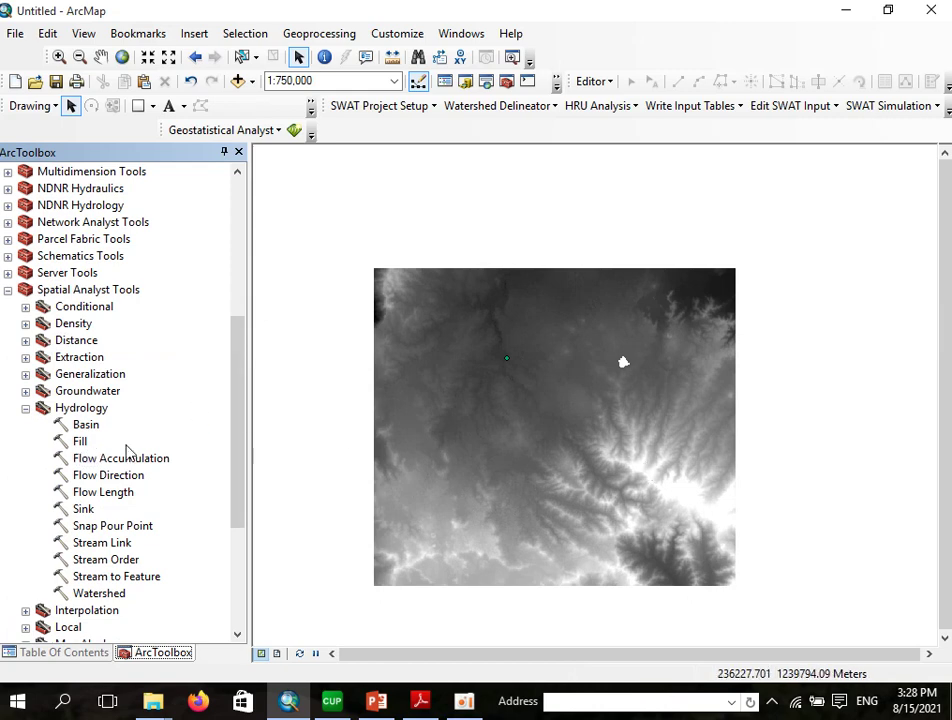
{"action": "left_click", "coordinate": [80, 446]}
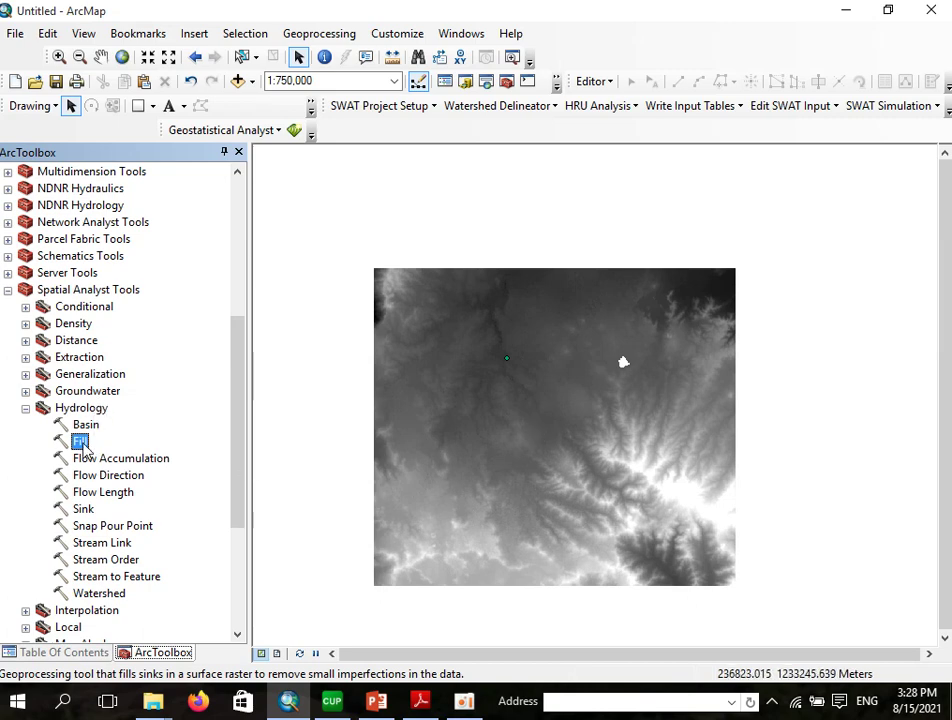
{"action": "double_click", "coordinate": [82, 446]}
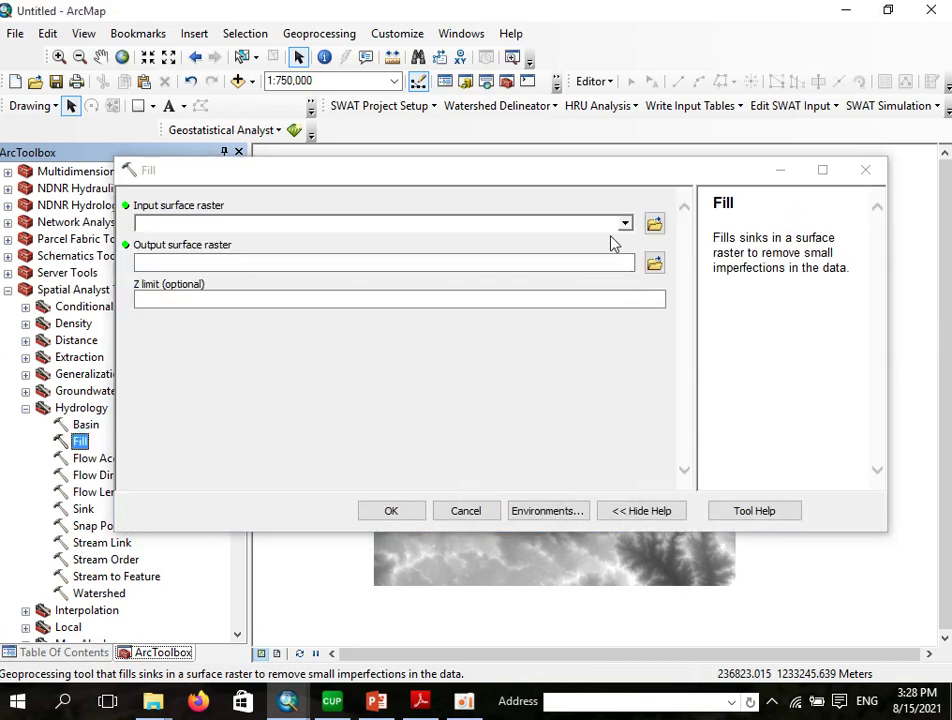
{"action": "left_click", "coordinate": [625, 223]}
{"action": "left_click", "coordinate": [236, 245]}
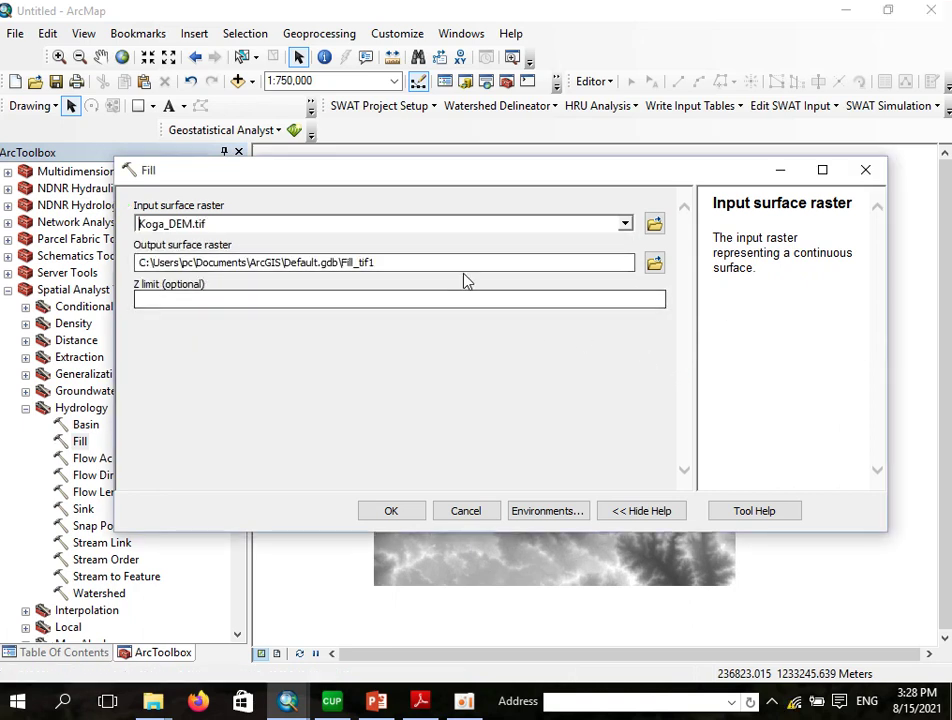
Step: Choose the desktop folder irrigation suiatbility mapping as the location for the Fill output surface raster
{"action": "left_click", "coordinate": [654, 263]}
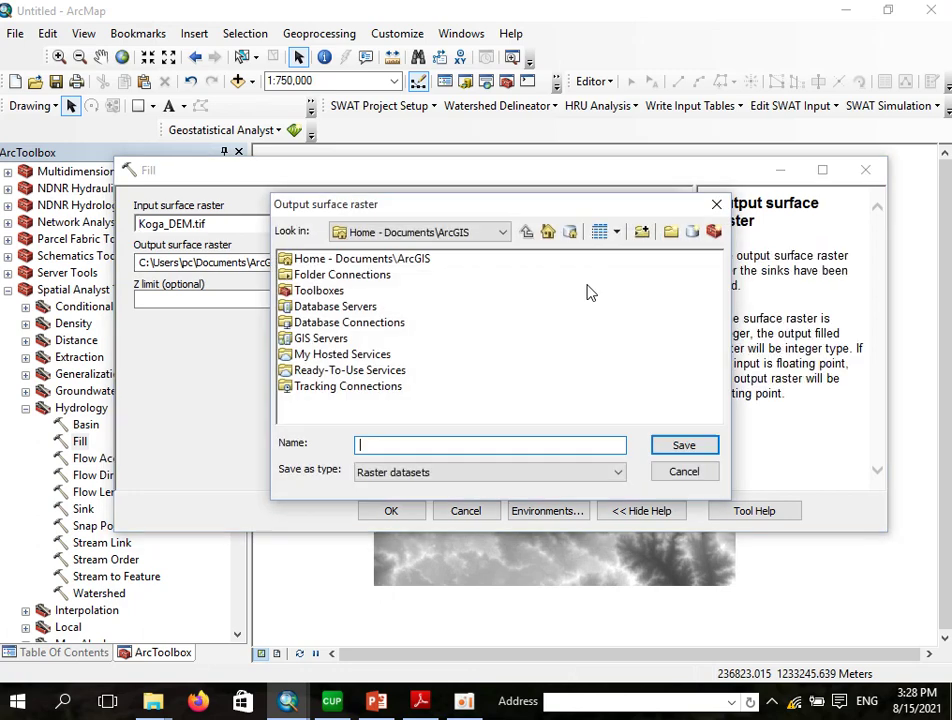
{"action": "left_click", "coordinate": [470, 232]}
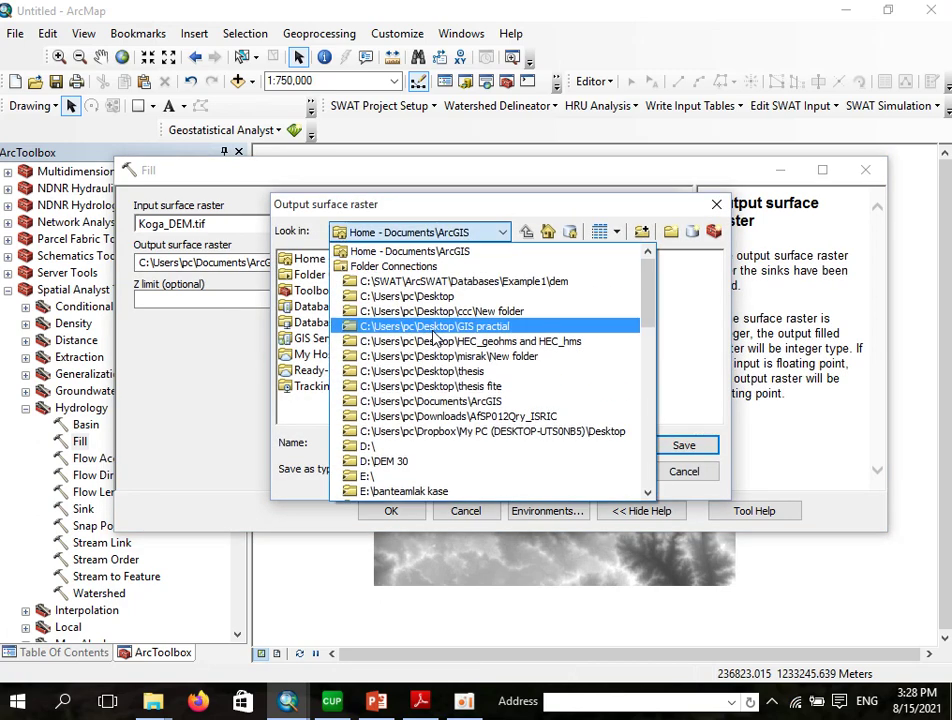
{"action": "left_click", "coordinate": [420, 296]}
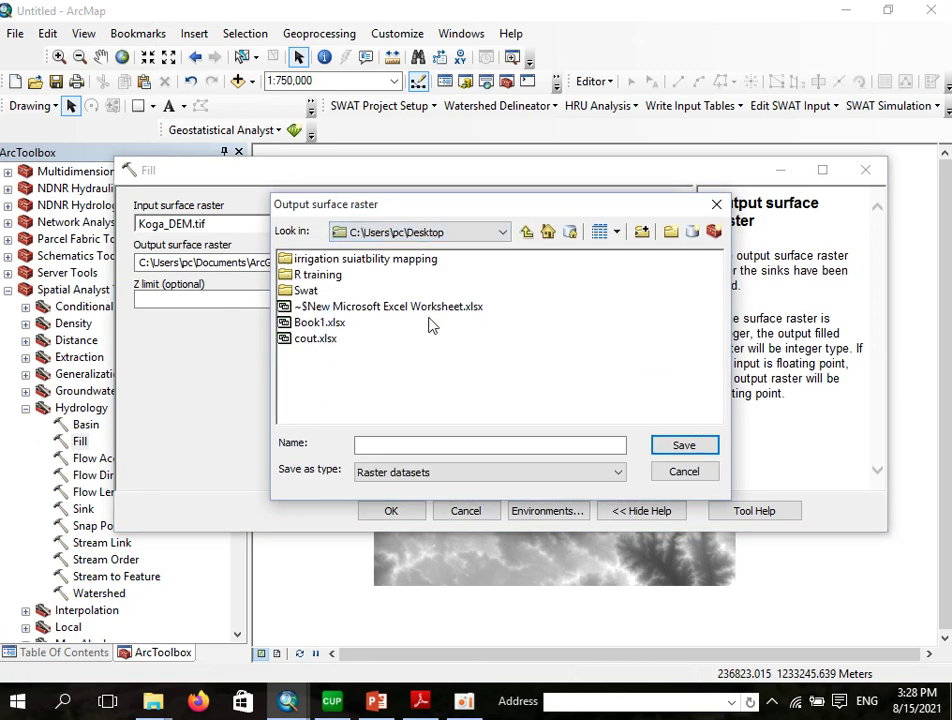
{"action": "double_click", "coordinate": [322, 259]}
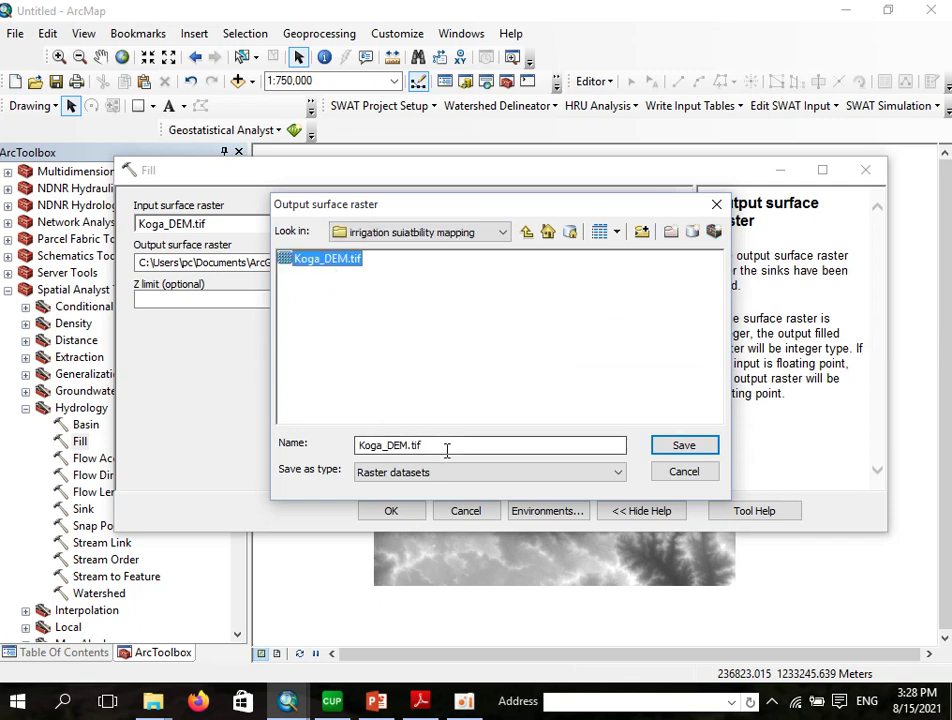
{"action": "left_click", "coordinate": [351, 323]}
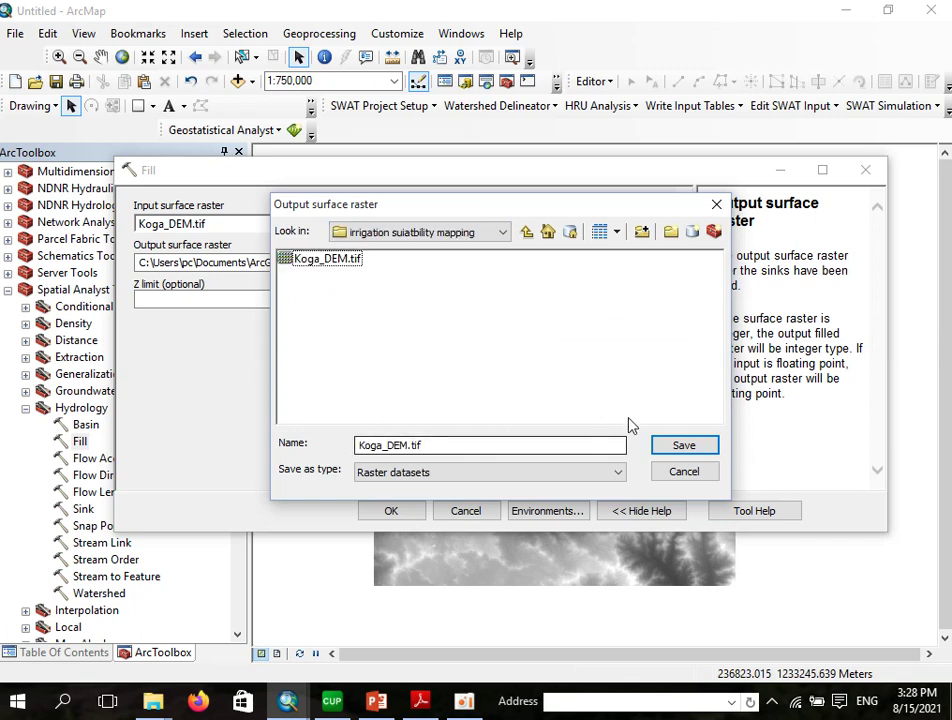
{"action": "left_click", "coordinate": [527, 232]}
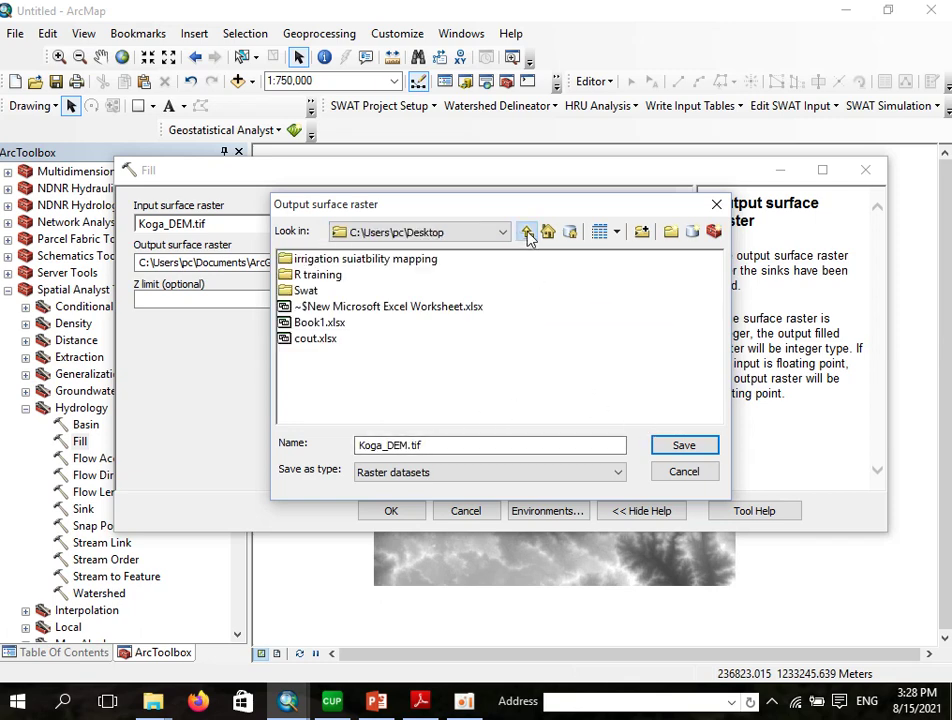
{"action": "left_click", "coordinate": [360, 263]}
{"action": "double_click", "coordinate": [369, 262]}
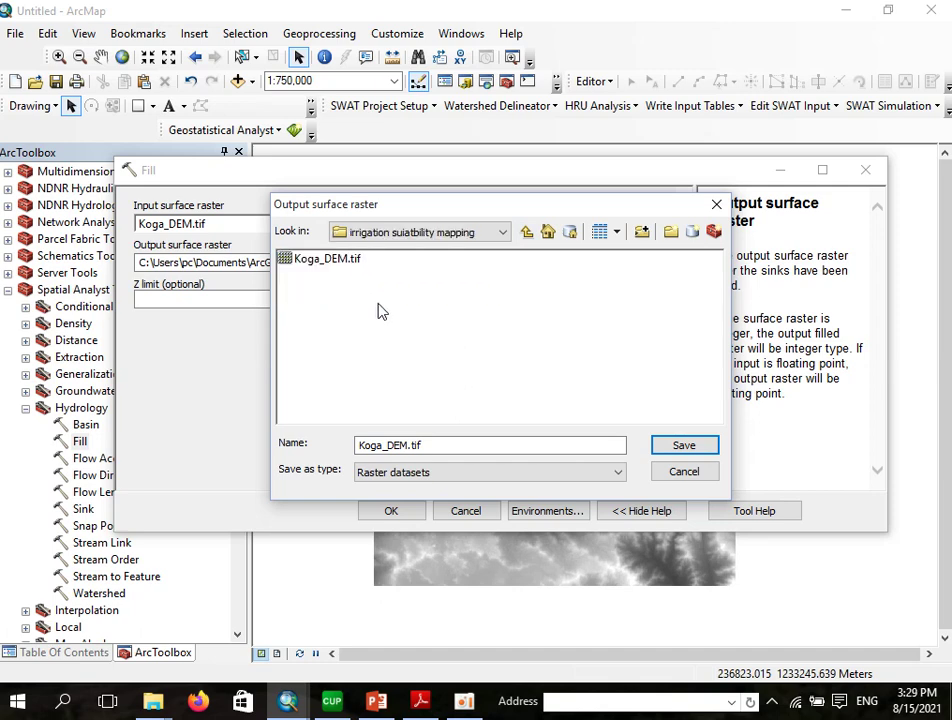
Step: Run the Fill tool with the output raster named fill, and collapse the legend of the resulting layer
{"action": "left_click_drag", "start_coordinate": [428, 446], "coordinate": [333, 446]}
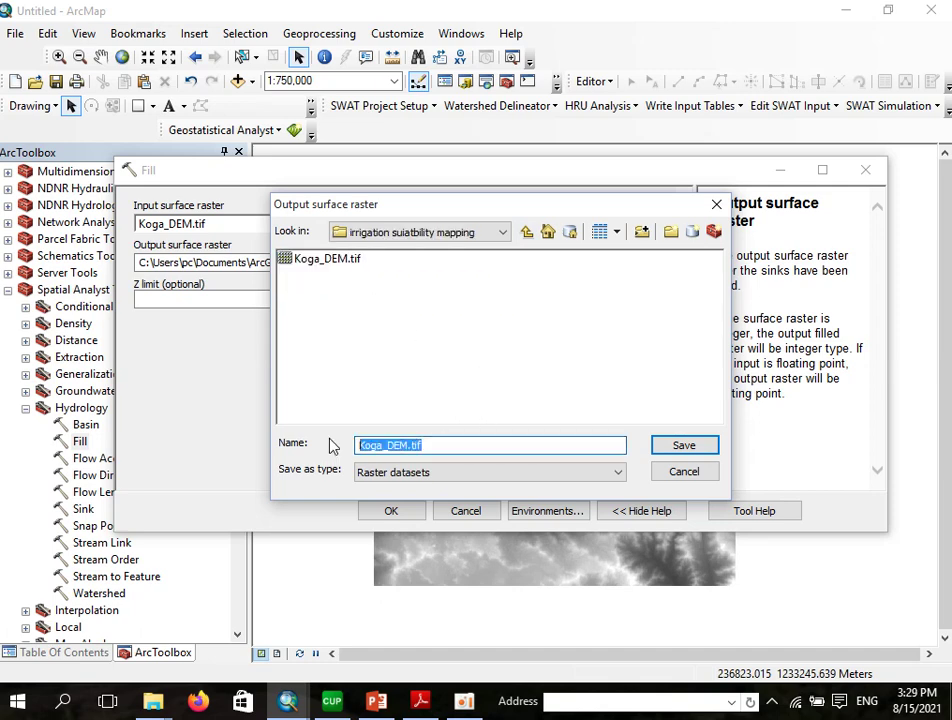
{"action": "type", "text": "fill"}
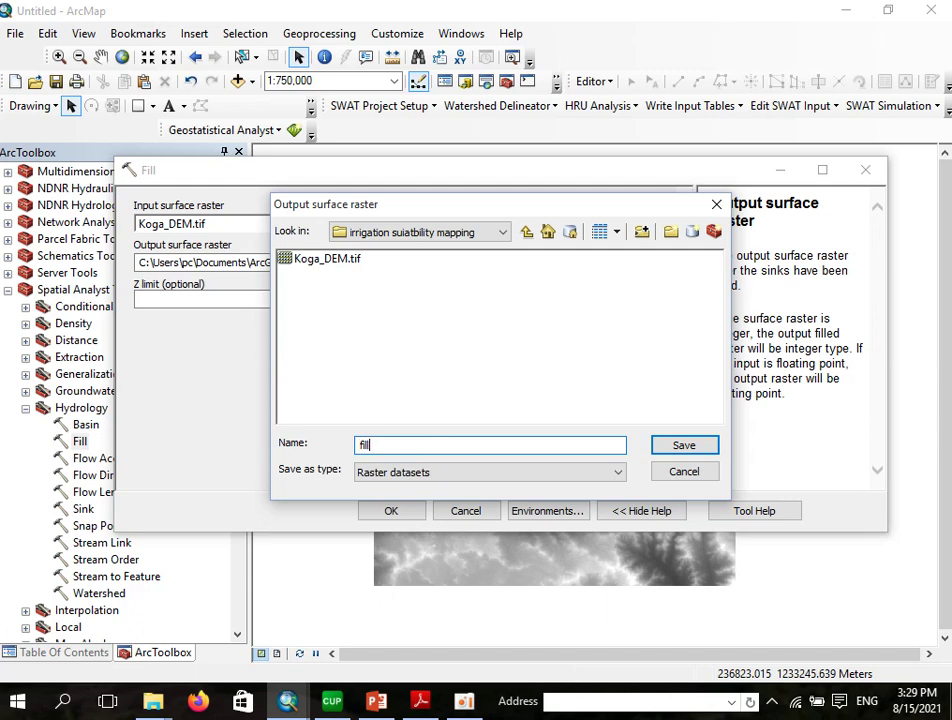
{"action": "left_click", "coordinate": [686, 446]}
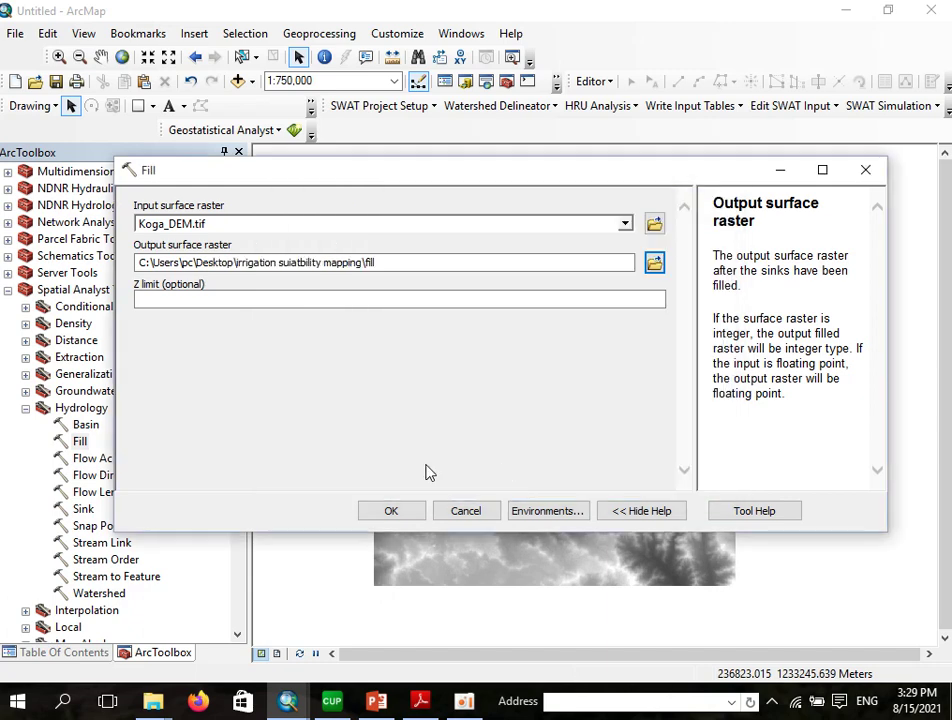
{"action": "left_click", "coordinate": [391, 512]}
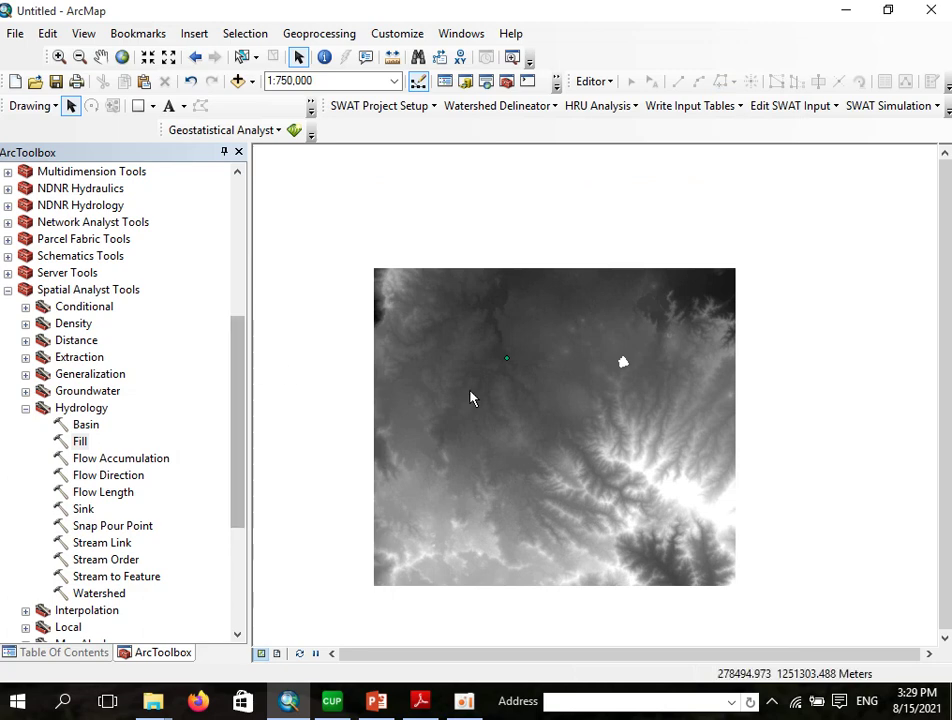
{"action": "left_click", "coordinate": [88, 652]}
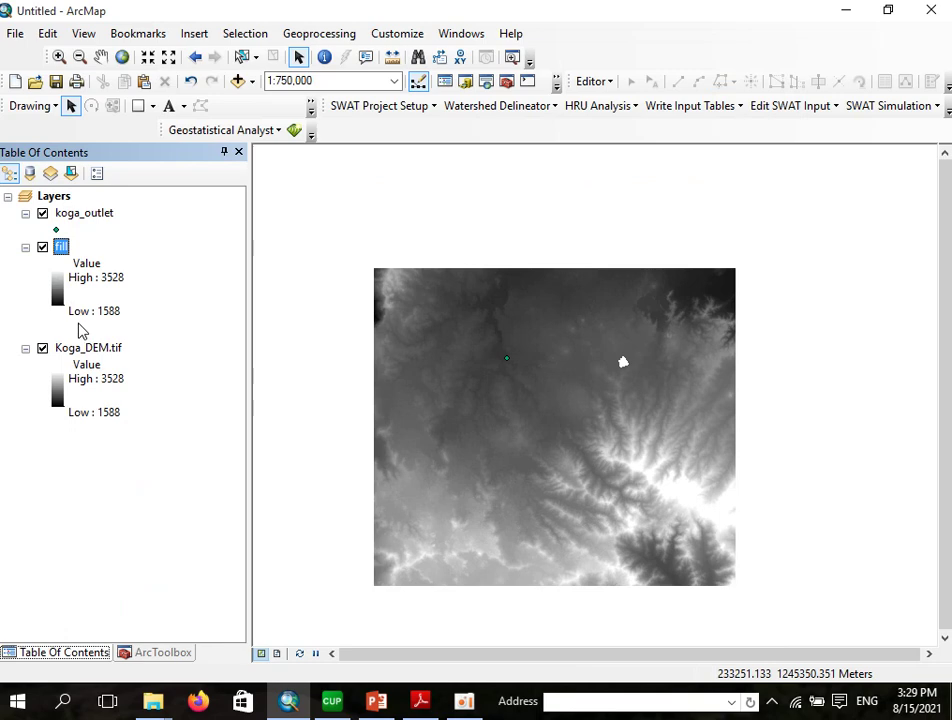
{"action": "left_click", "coordinate": [27, 248]}
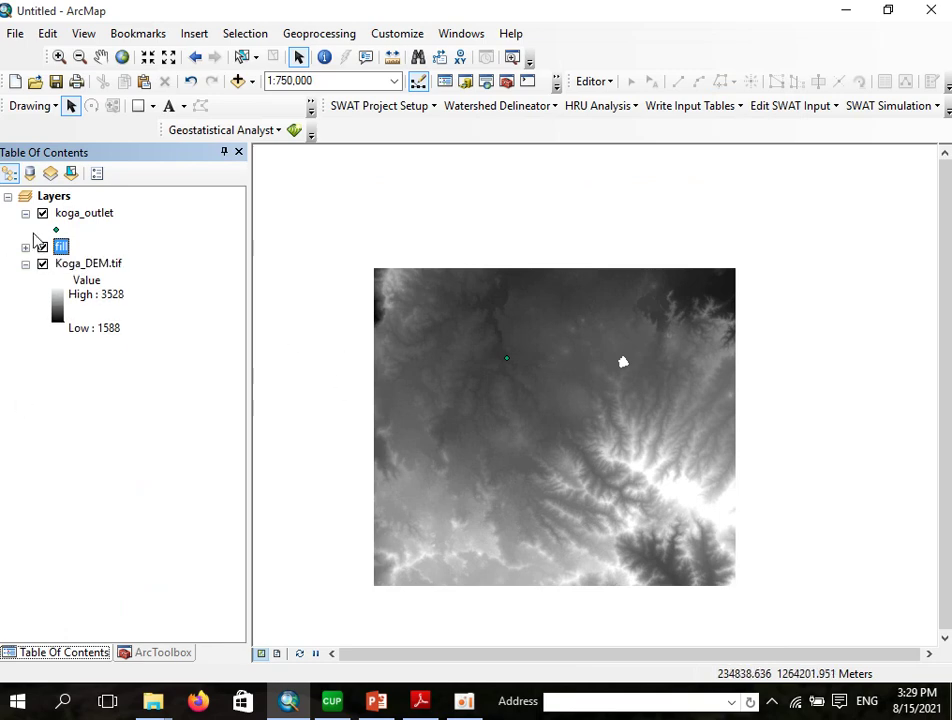
Step: Run the Flow Direction tool with fill as the input surface raster, saving the output as fdr in the irrigation suiatbility mapping folder
{"action": "left_click", "coordinate": [152, 652]}
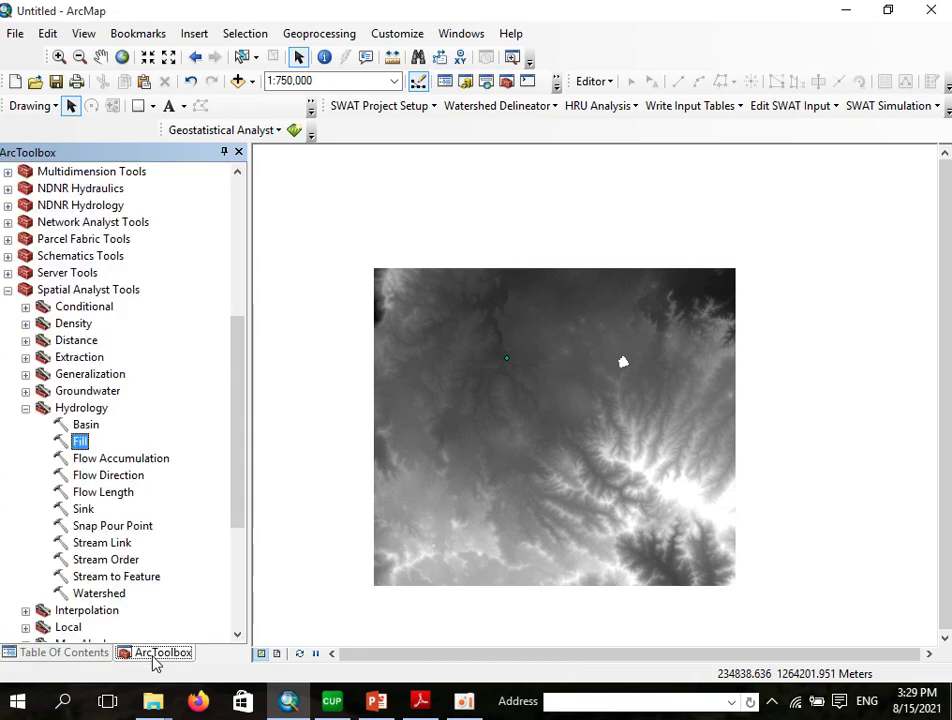
{"action": "left_click", "coordinate": [115, 476]}
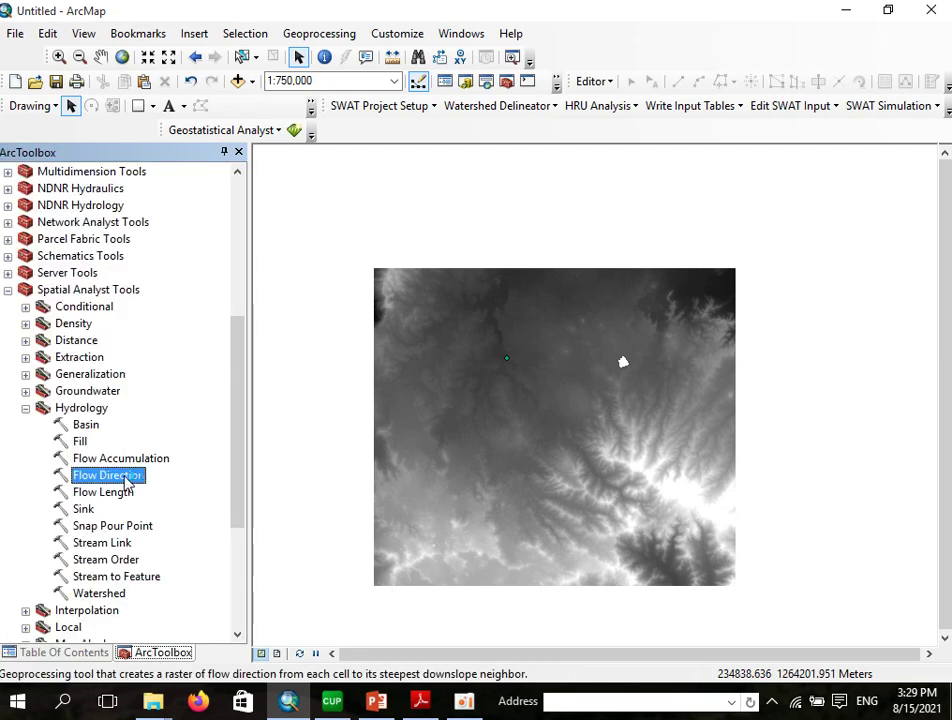
{"action": "double_click", "coordinate": [125, 482]}
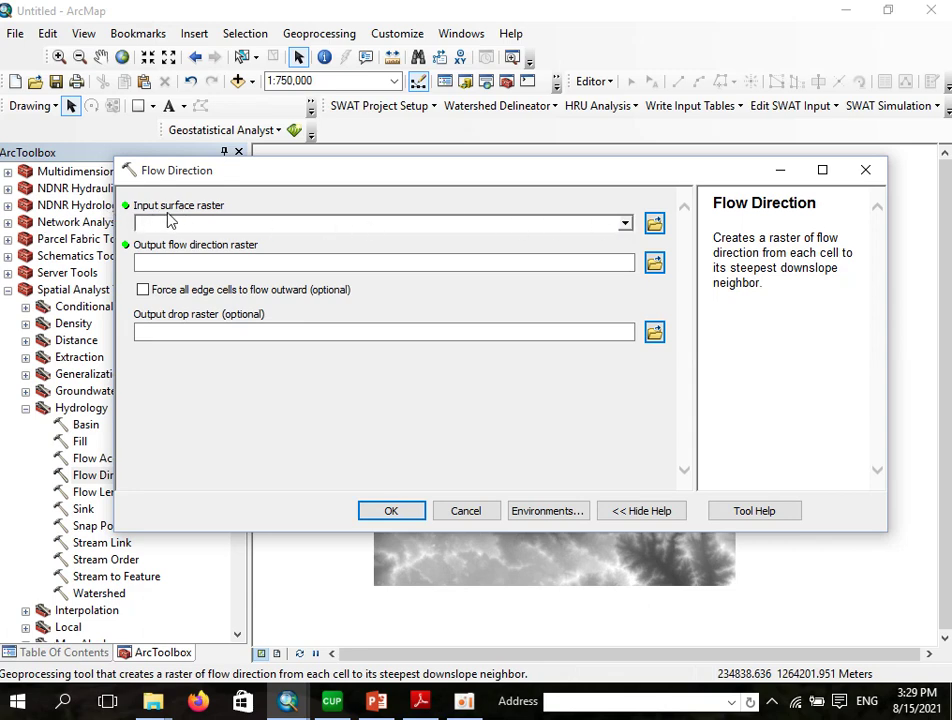
{"action": "left_click", "coordinate": [625, 222]}
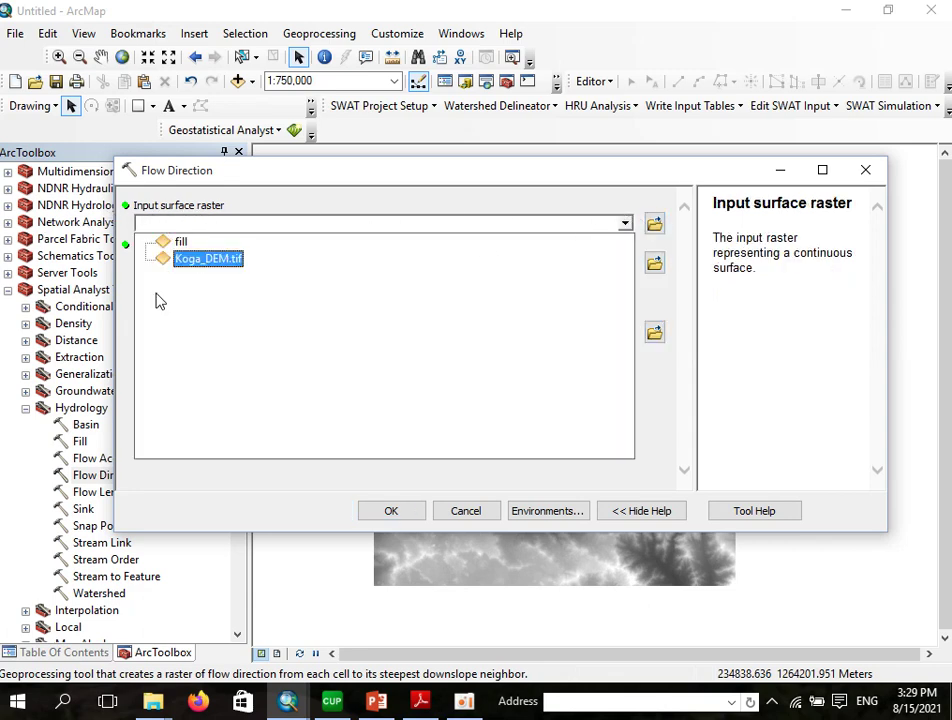
{"action": "left_click", "coordinate": [178, 243]}
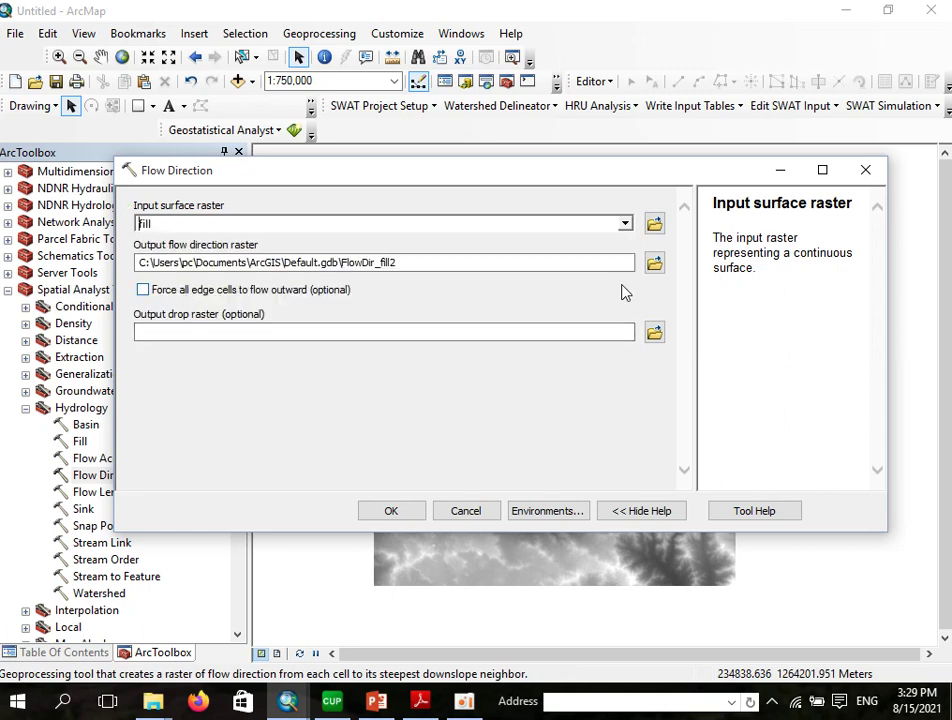
{"action": "left_click", "coordinate": [654, 263]}
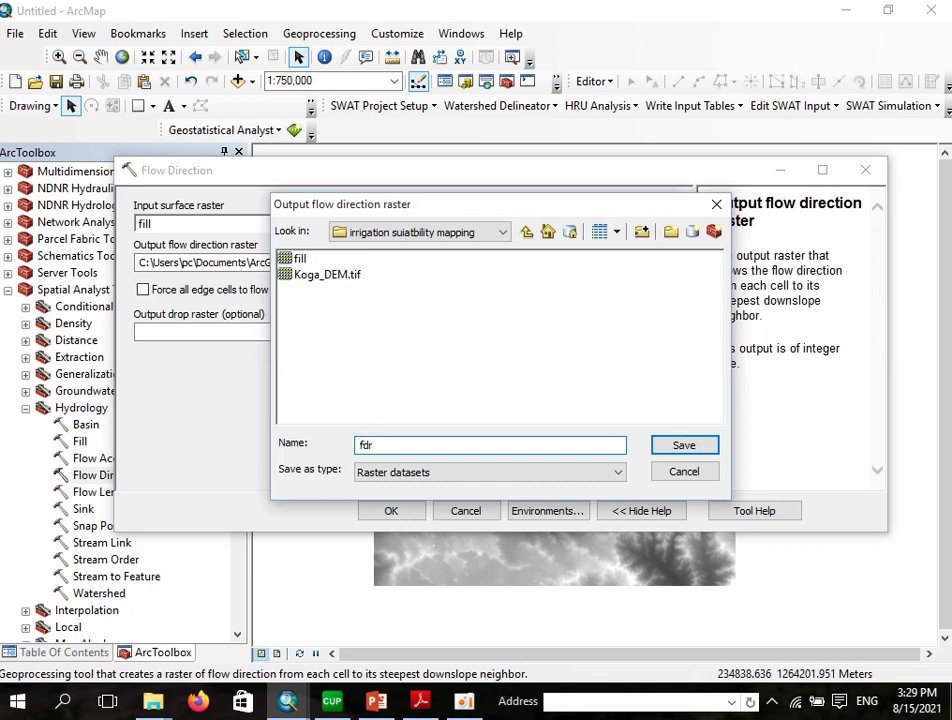
{"action": "type", "text": "fdr"}
{"action": "left_click", "coordinate": [684, 446]}
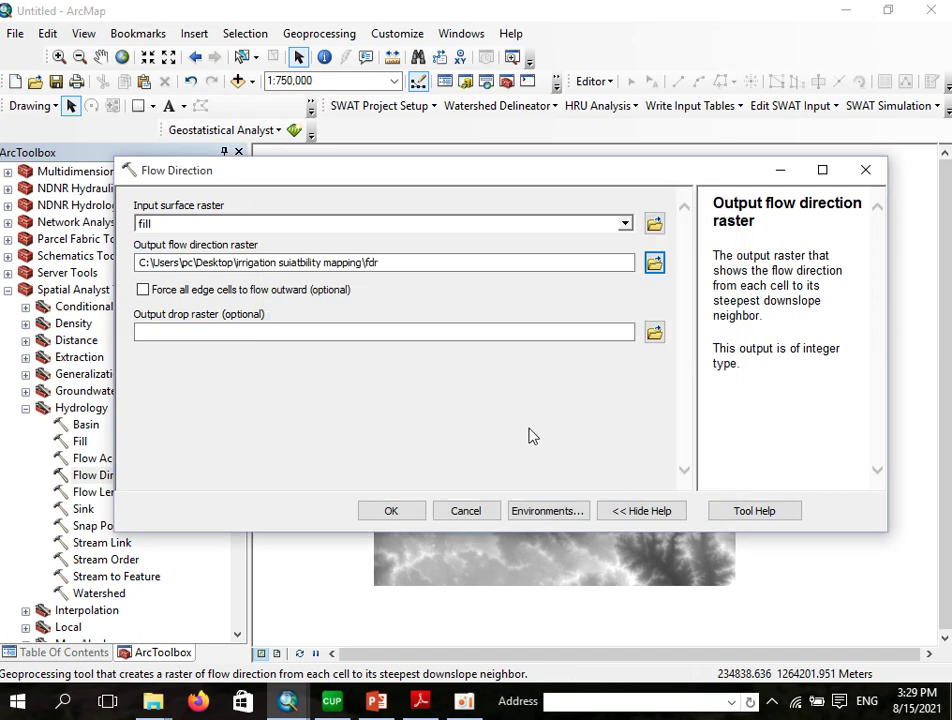
{"action": "left_click", "coordinate": [405, 510]}
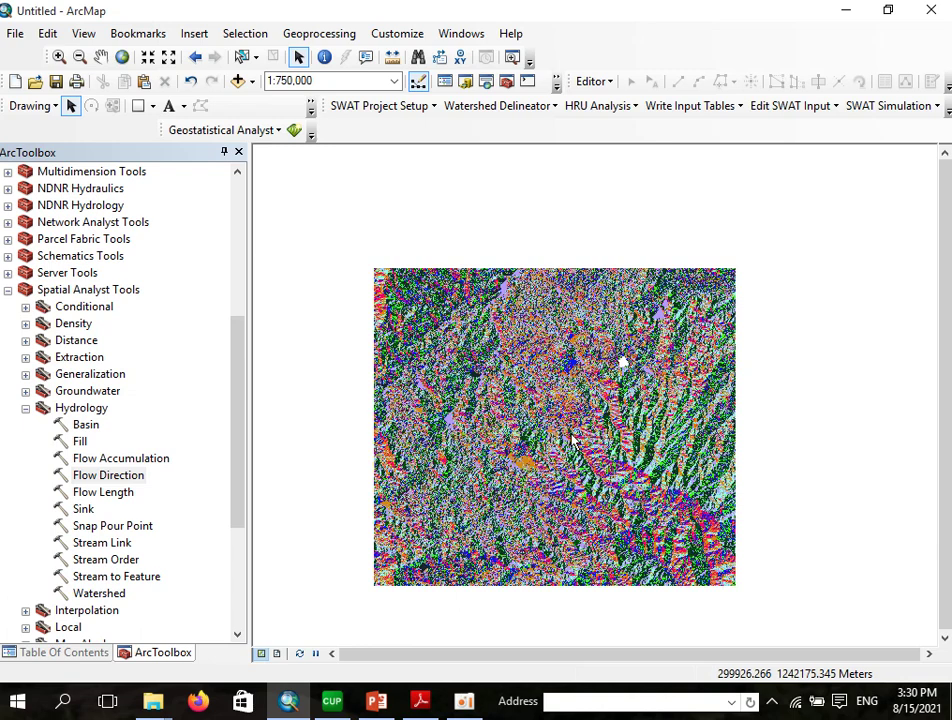
Step: Collapse the legend of the fdr layer in the layer list
{"action": "left_click", "coordinate": [136, 472]}
{"action": "left_click", "coordinate": [128, 460]}
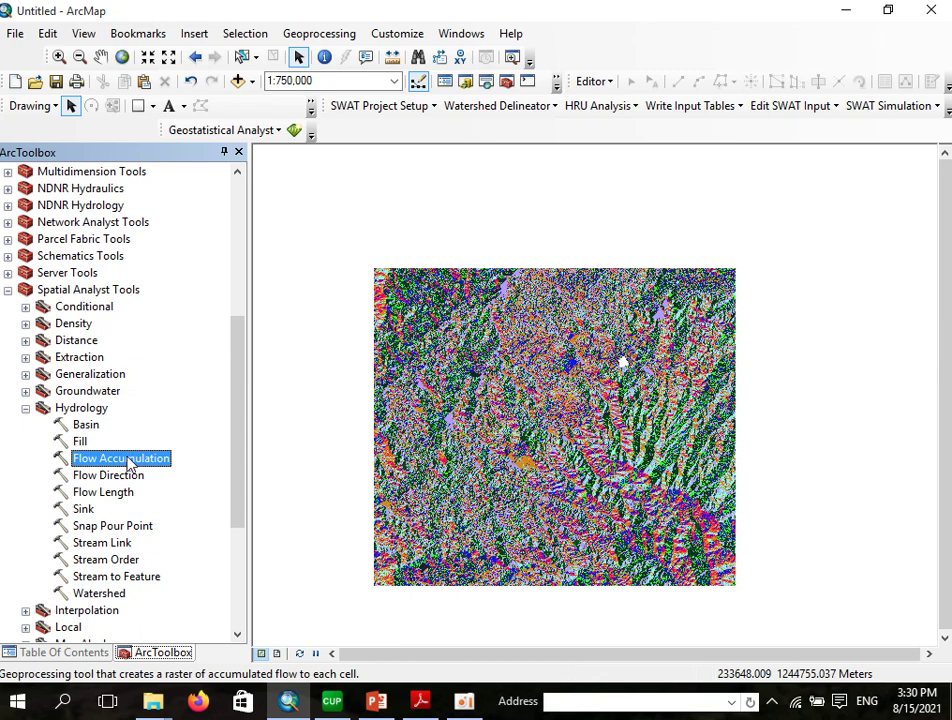
{"action": "left_click", "coordinate": [64, 652]}
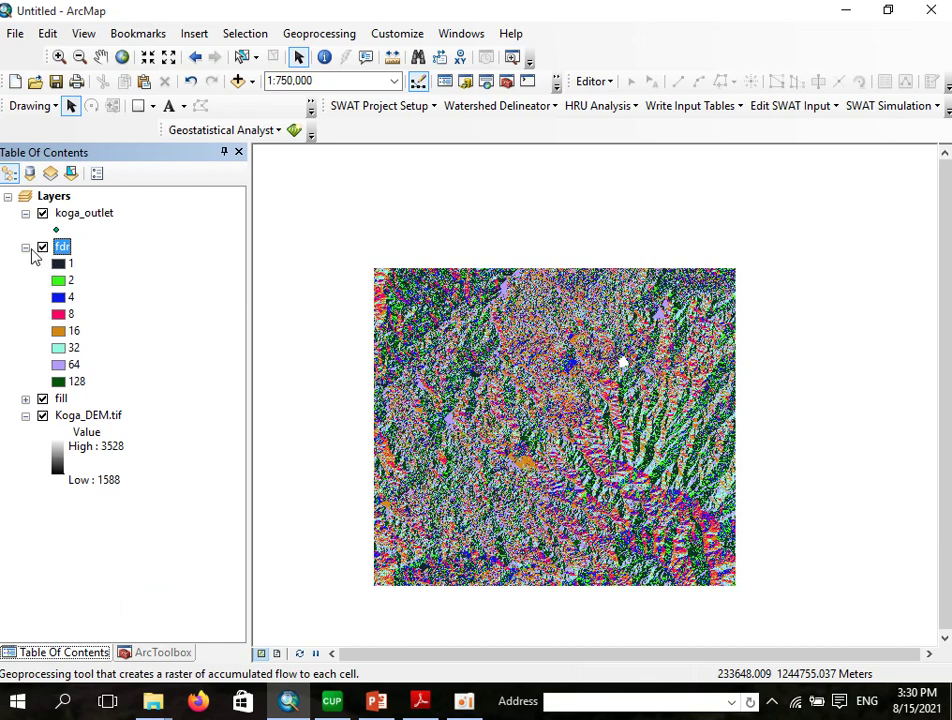
{"action": "left_click", "coordinate": [26, 247]}
Step: Run the Flow Accumulation tool with fdr as the input flow direction raster, saving the output as facum with data type FLOAT
{"action": "left_click", "coordinate": [153, 652]}
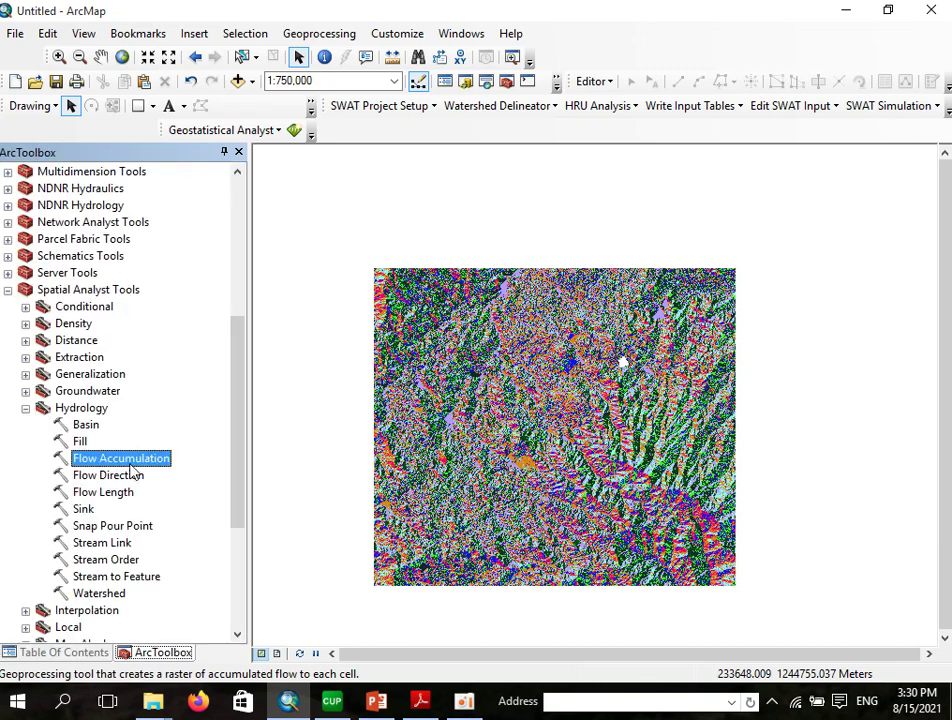
{"action": "double_click", "coordinate": [121, 461]}
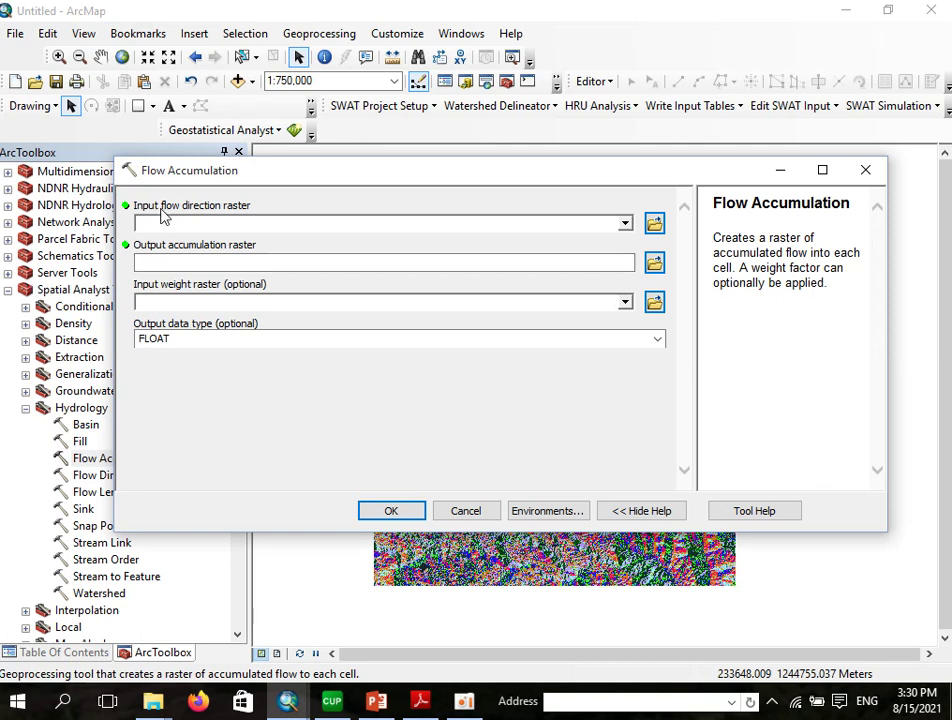
{"action": "left_click", "coordinate": [624, 222]}
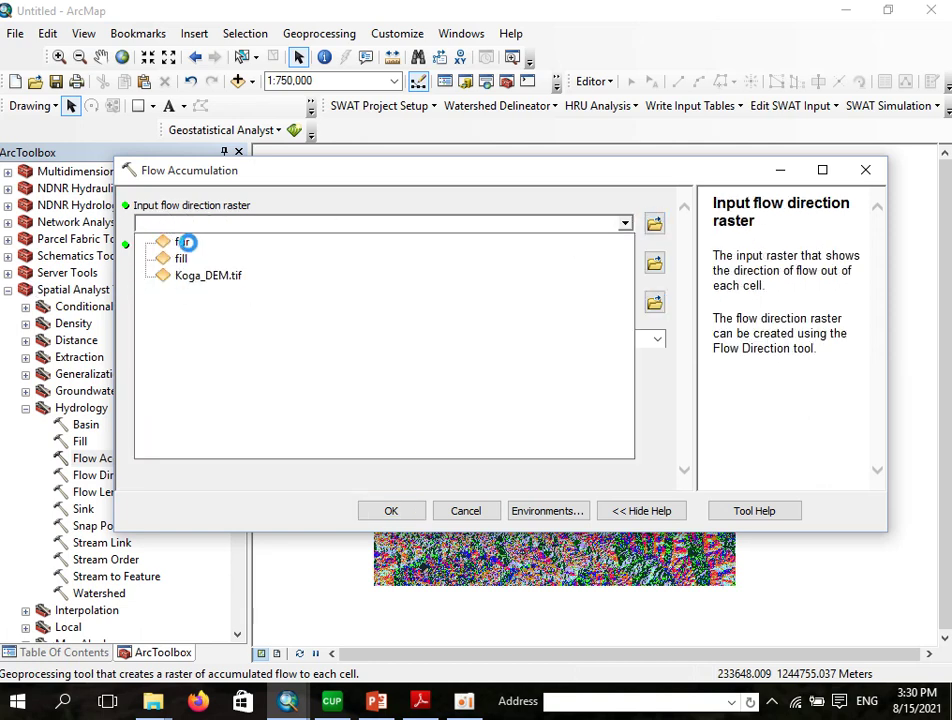
{"action": "left_click", "coordinate": [182, 242]}
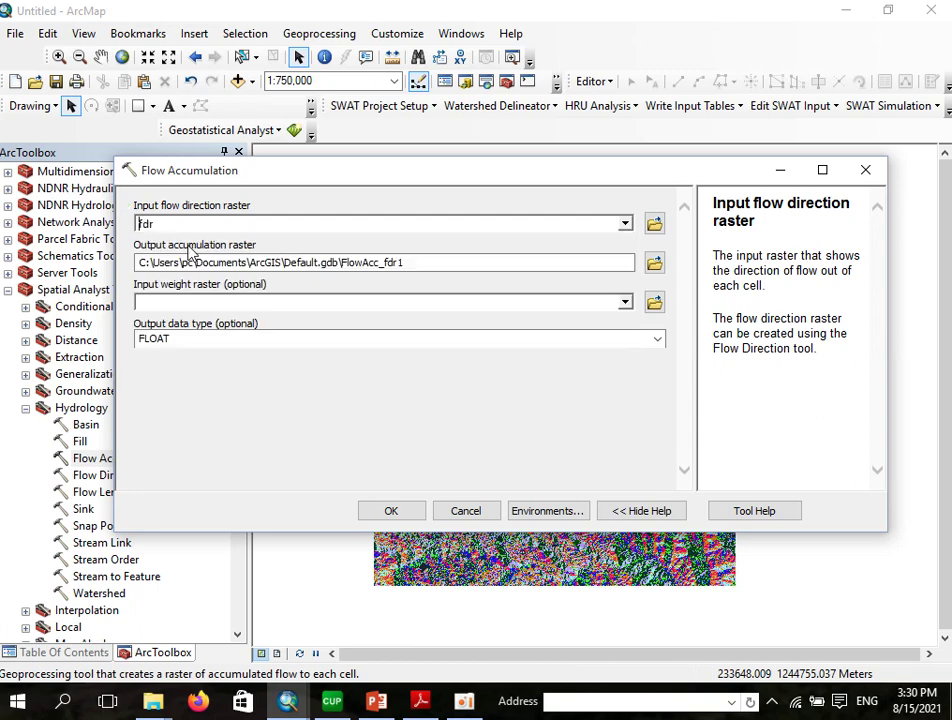
{"action": "left_click", "coordinate": [648, 262]}
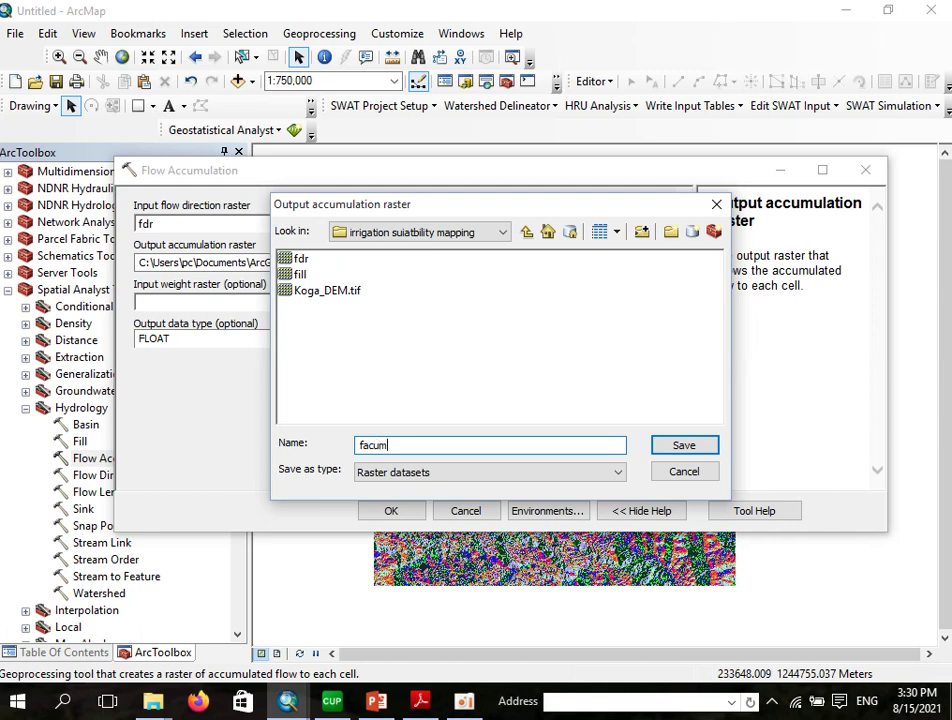
{"action": "key", "text": "Return"}
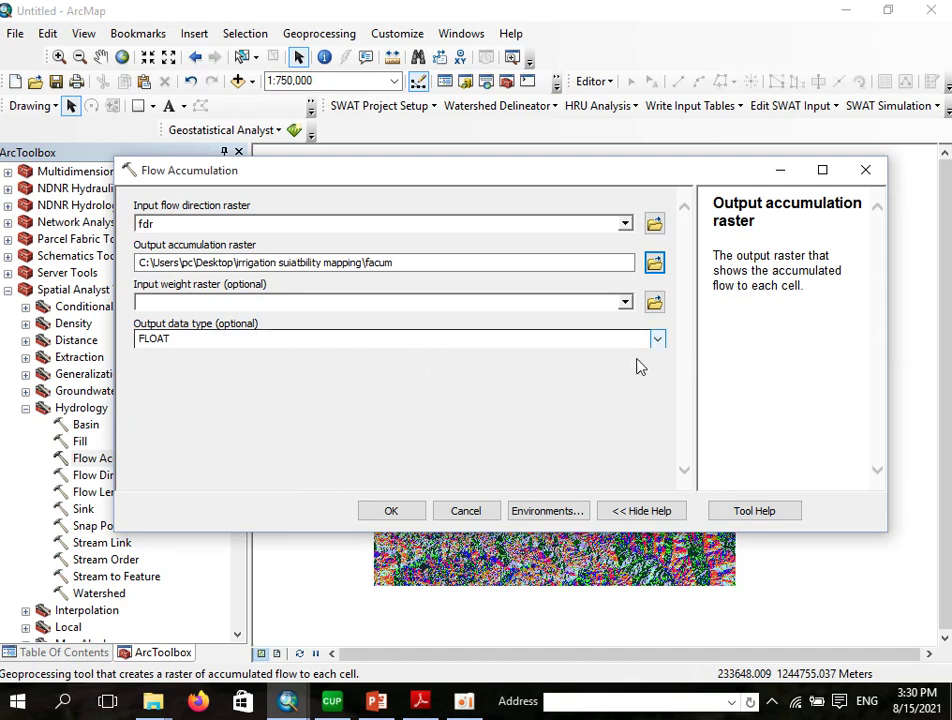
{"action": "left_click", "coordinate": [392, 511]}
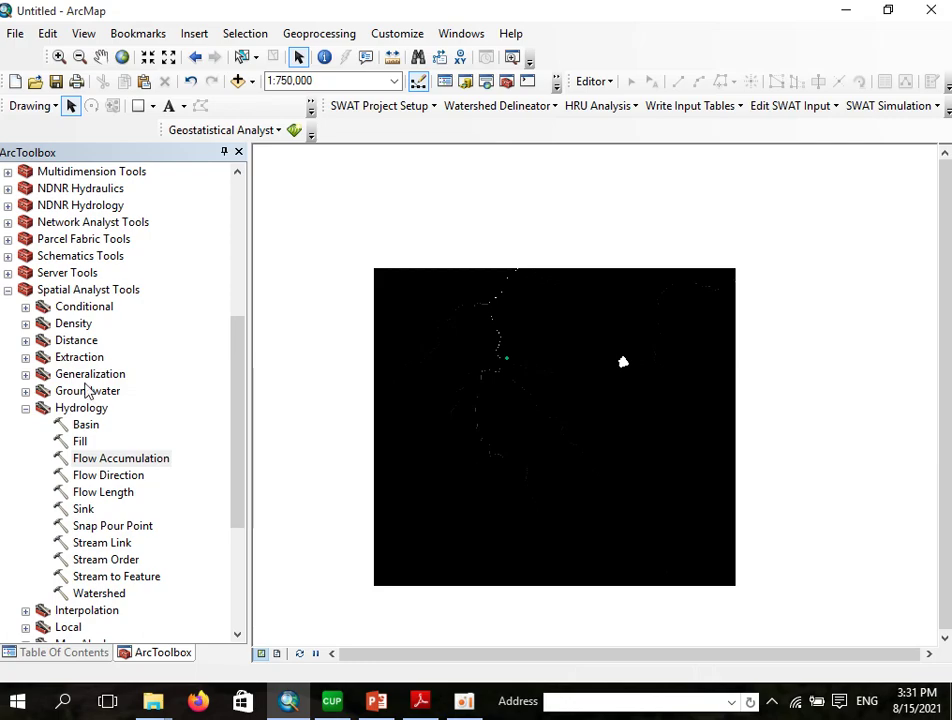
Step: Examine the flow accumulation lines around the koga_outlet point up close, and return the map to its full extent
{"action": "scroll", "coordinate": [493, 359], "scroll_direction": "up", "scroll_amount": 3}
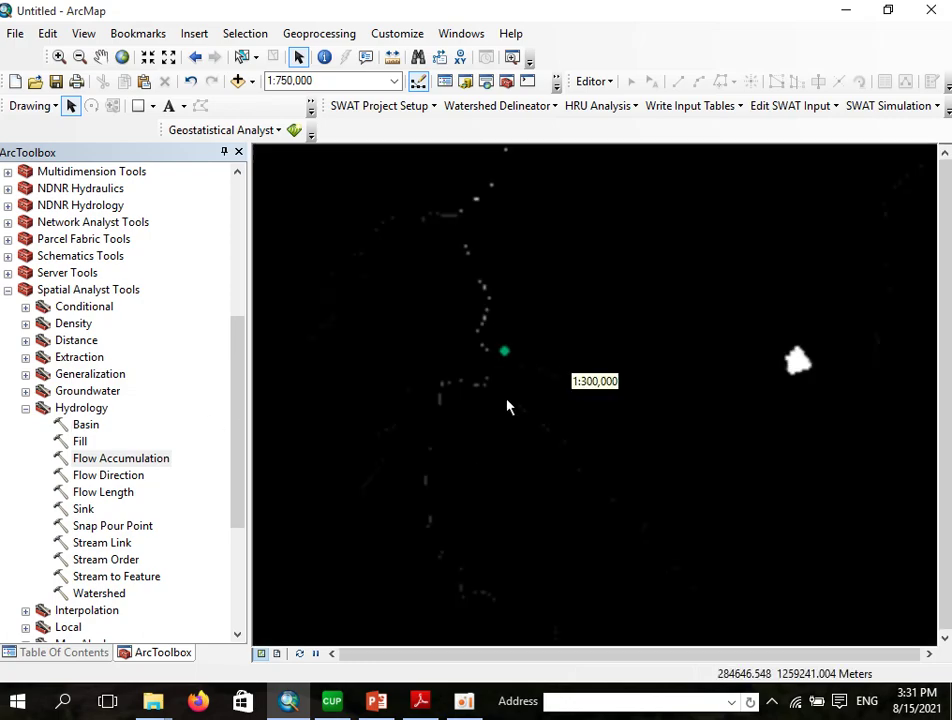
{"action": "scroll", "coordinate": [492, 390], "scroll_direction": "up", "scroll_amount": 1}
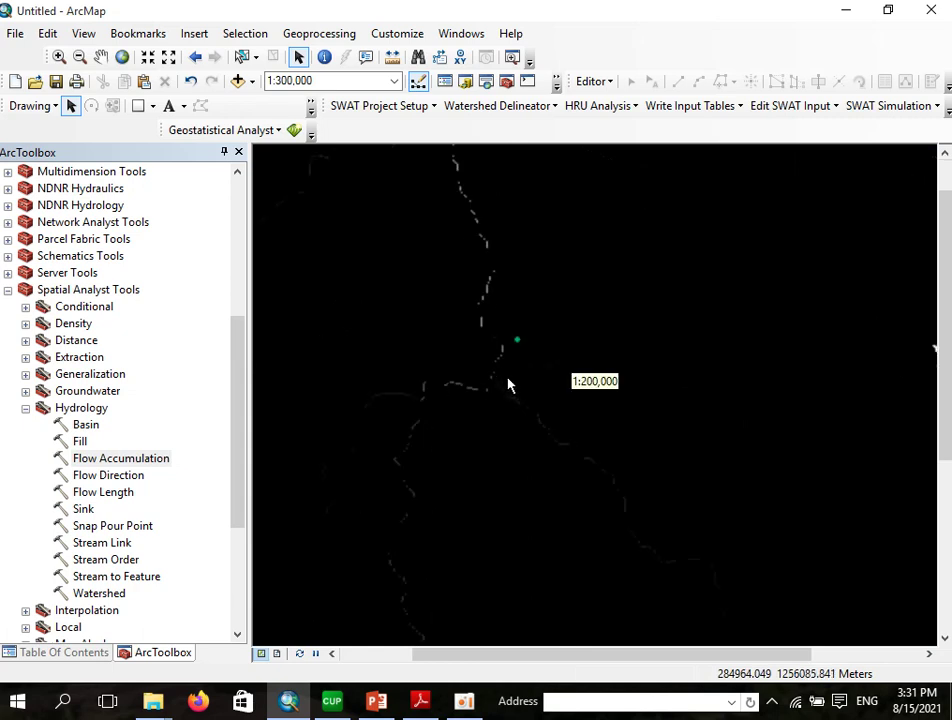
{"action": "scroll", "coordinate": [514, 345], "scroll_direction": "up", "scroll_amount": 4}
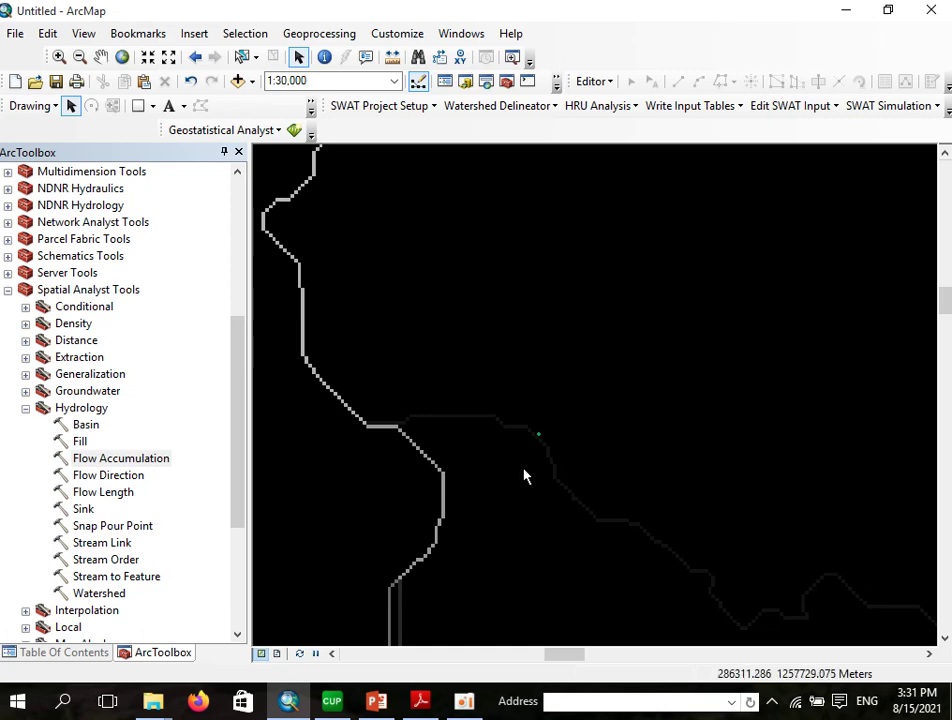
{"action": "scroll", "coordinate": [552, 453], "scroll_direction": "up", "scroll_amount": 1}
{"action": "scroll", "coordinate": [557, 489], "scroll_direction": "down", "scroll_amount": 3}
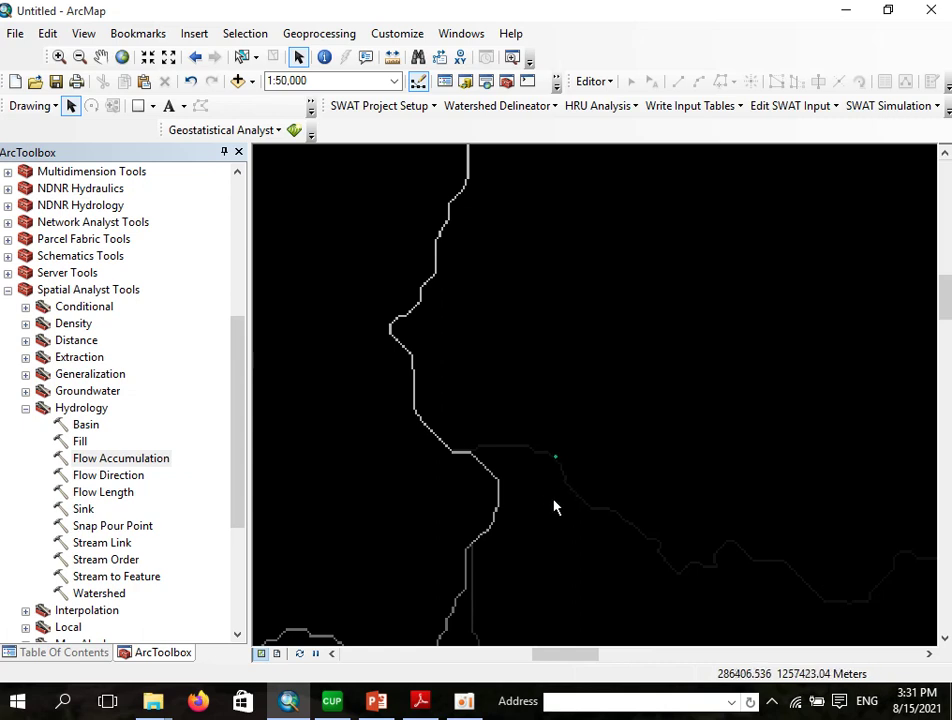
{"action": "scroll", "coordinate": [530, 452], "scroll_direction": "down", "scroll_amount": 1}
{"action": "scroll", "coordinate": [530, 452], "scroll_direction": "down", "scroll_amount": 1}
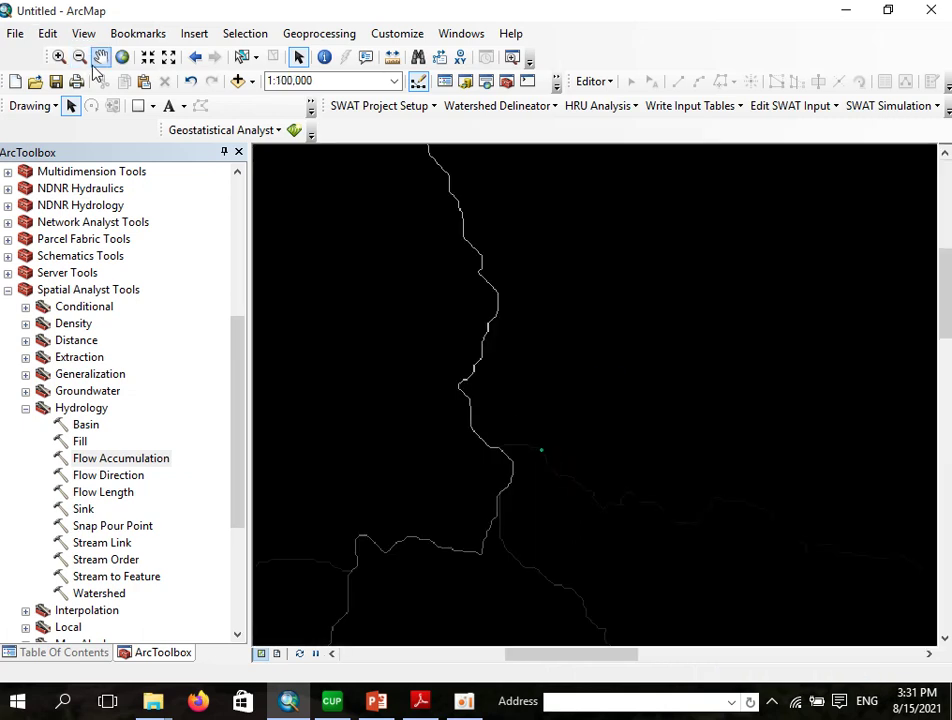
{"action": "left_click", "coordinate": [122, 57]}
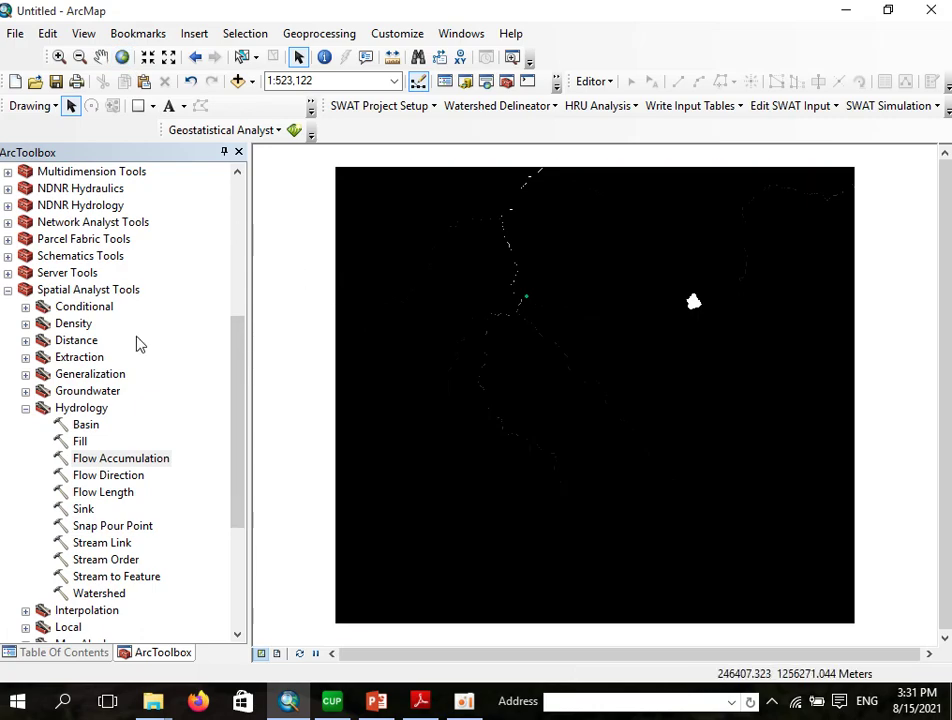
Step: Run the Raster Calculator from Map Algebra with the expression "facum" > 2000, saving the output raster as facum2000 in the irrigation suiatbility mapping folder
{"action": "left_click", "coordinate": [25, 408]}
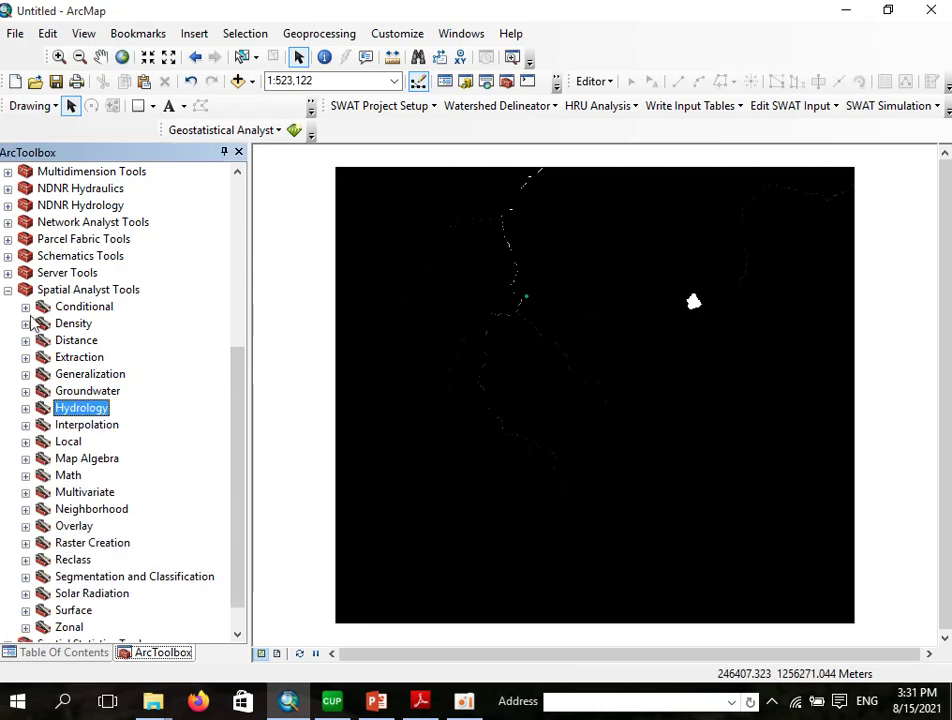
{"action": "left_click", "coordinate": [26, 459]}
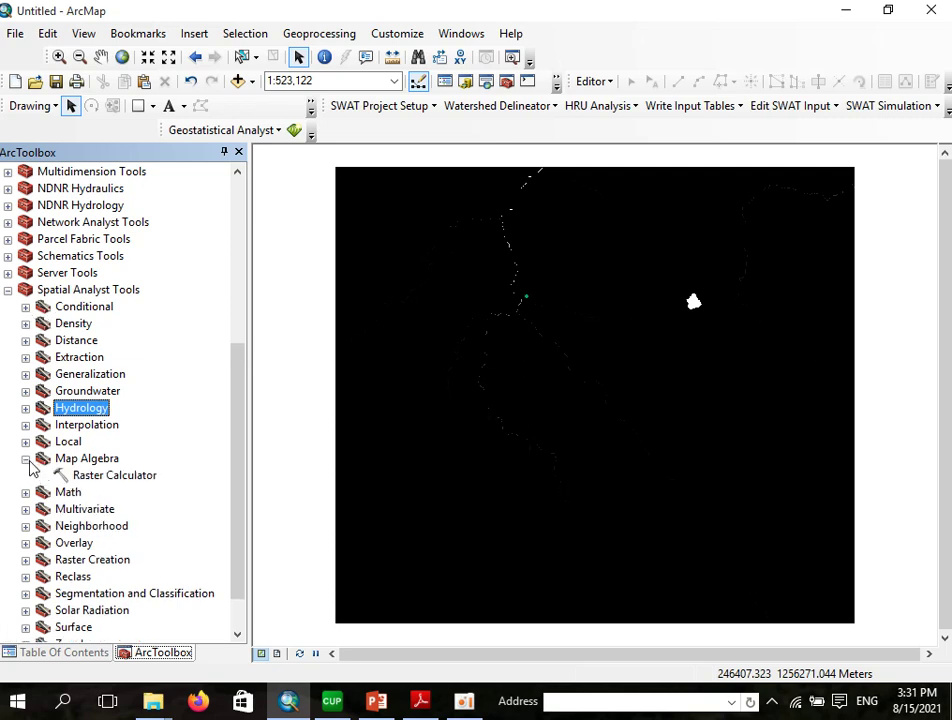
{"action": "double_click", "coordinate": [94, 477]}
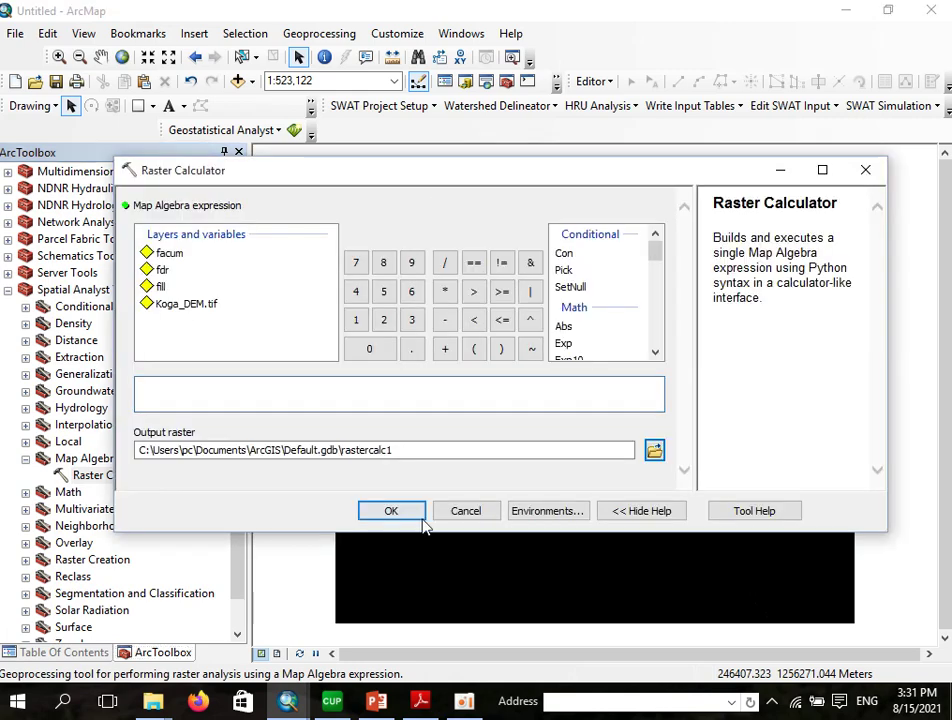
{"action": "double_click", "coordinate": [172, 257]}
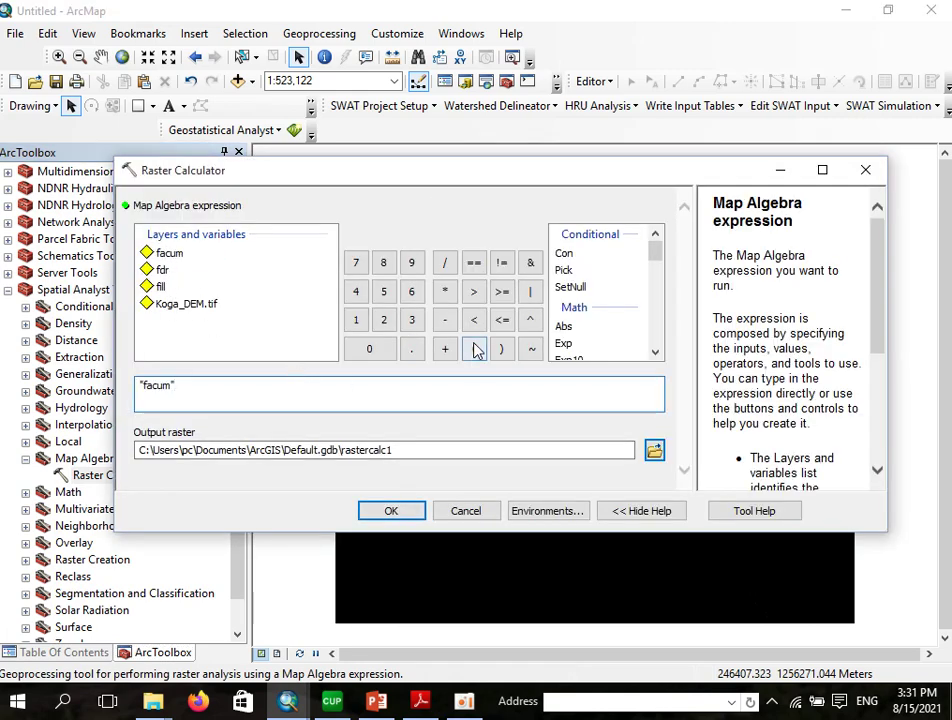
{"action": "left_click", "coordinate": [475, 292]}
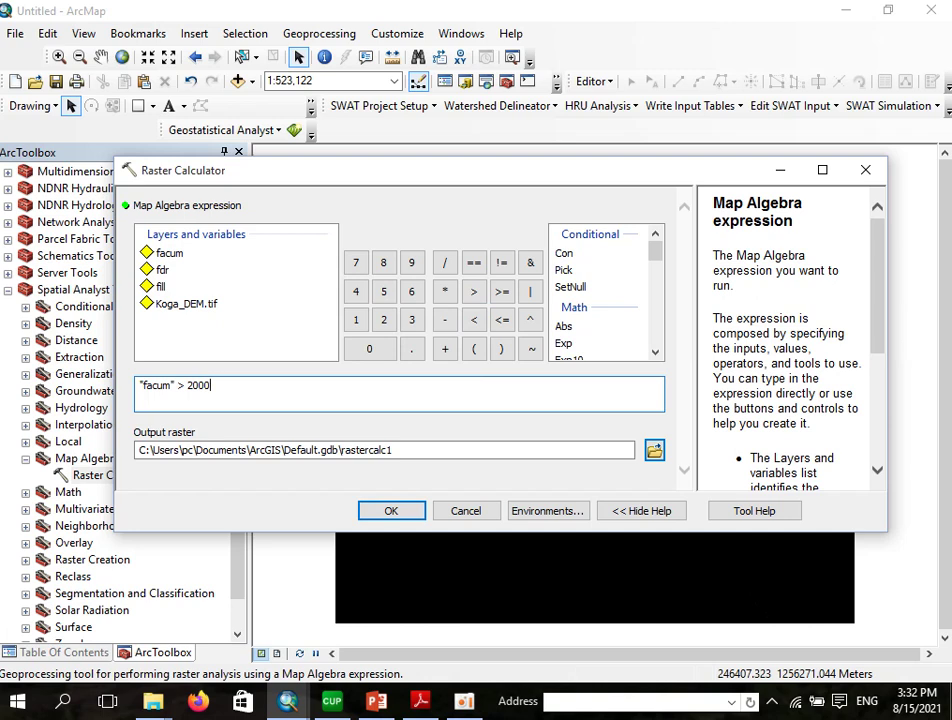
{"action": "left_click", "coordinate": [654, 453]}
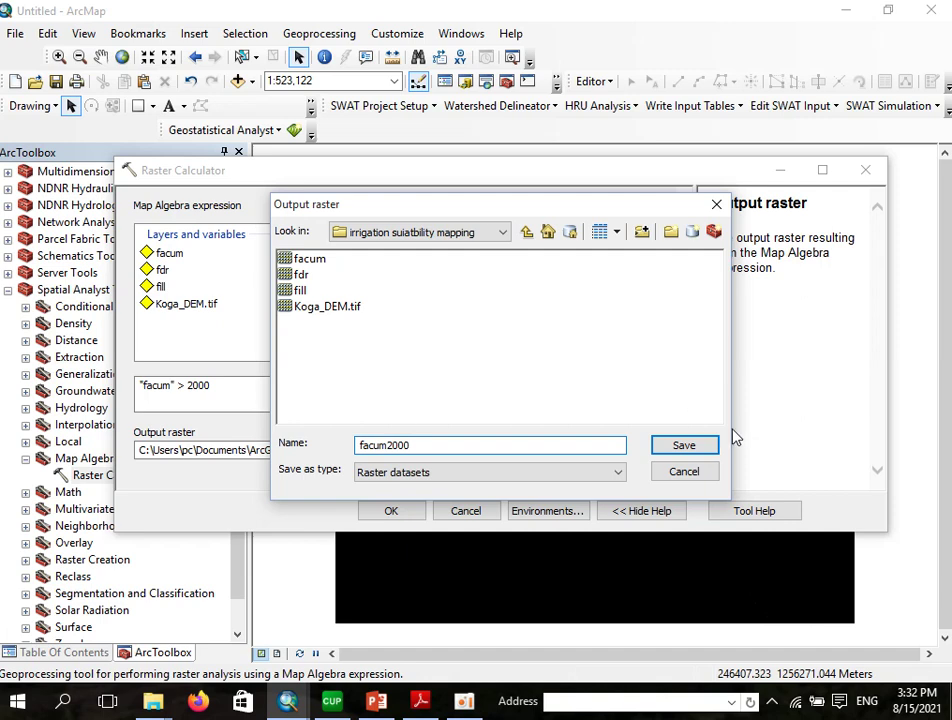
{"action": "left_click", "coordinate": [686, 448]}
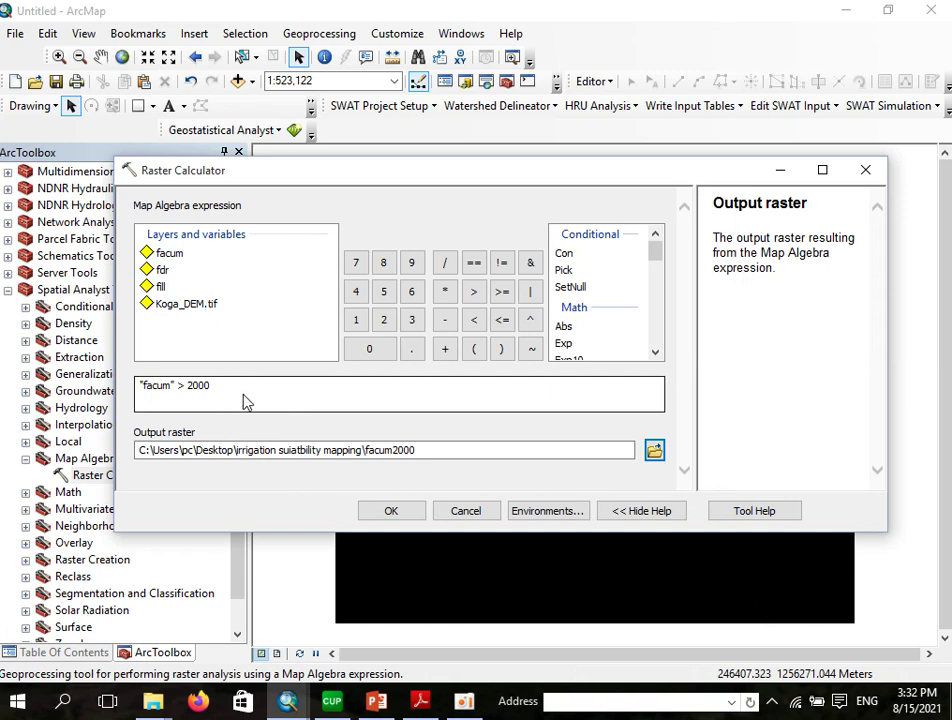
{"action": "left_click", "coordinate": [393, 510]}
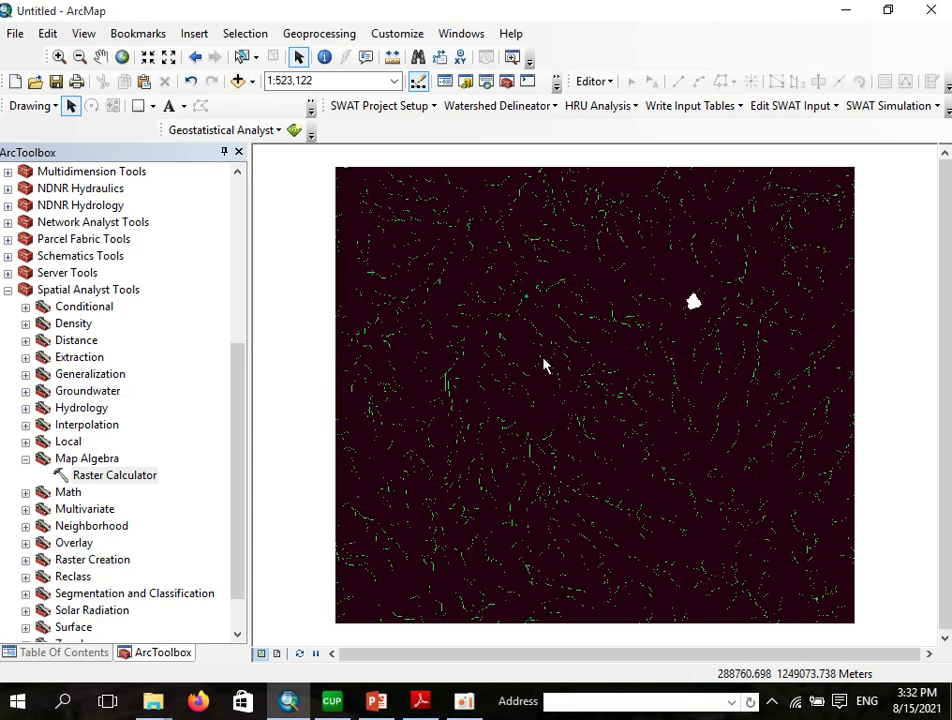
Step: Examine the stream network of the facum2000 raster around and upstream of the koga_outlet point
{"action": "scroll", "coordinate": [545, 366], "scroll_direction": "up", "scroll_amount": 2}
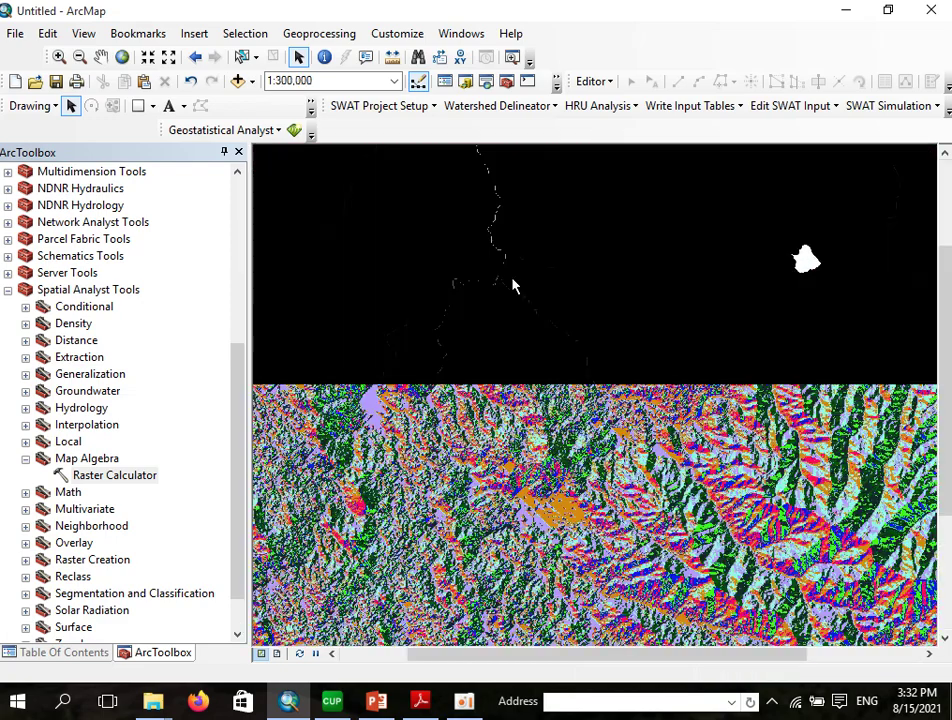
{"action": "scroll", "coordinate": [512, 284], "scroll_direction": "up", "scroll_amount": 1}
{"action": "scroll", "coordinate": [516, 278], "scroll_direction": "up", "scroll_amount": 2}
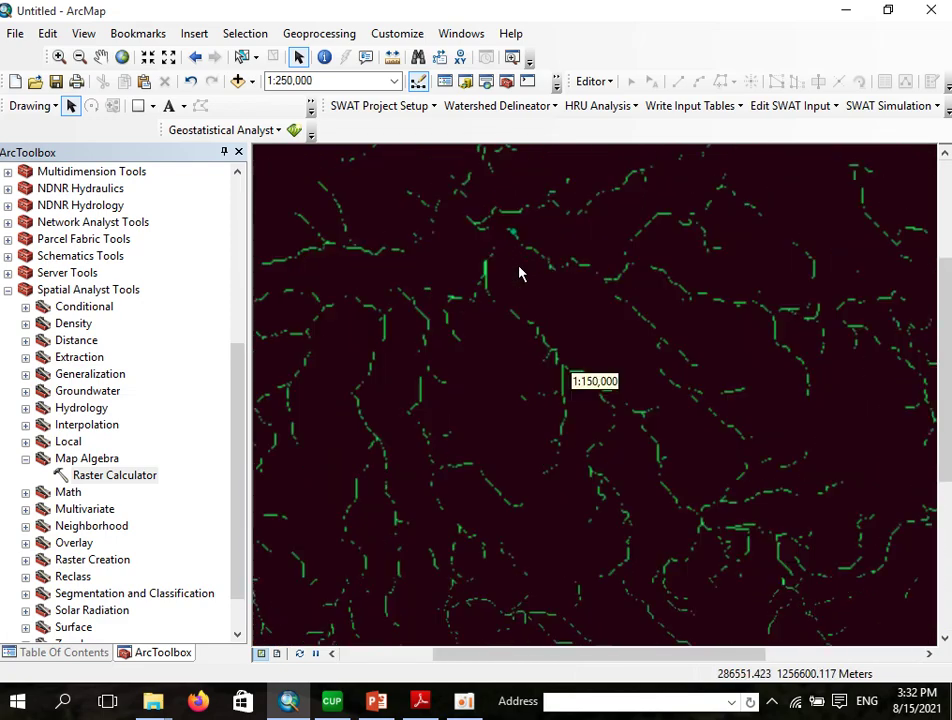
{"action": "scroll", "coordinate": [595, 296], "scroll_direction": "up", "scroll_amount": 1}
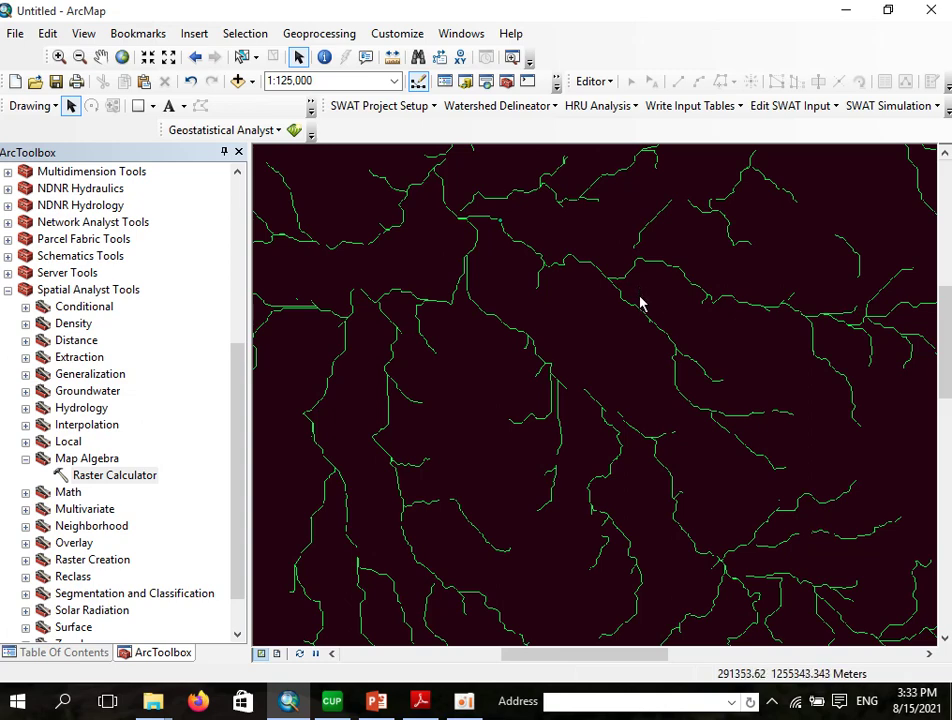
{"action": "scroll", "coordinate": [640, 296], "scroll_direction": "up", "scroll_amount": 1}
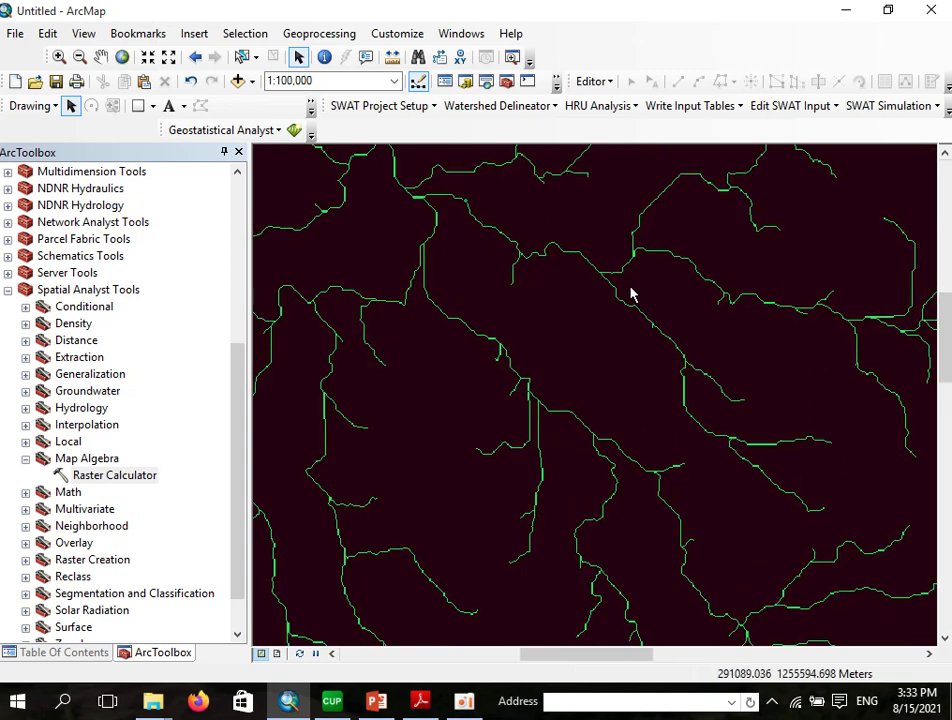
Step: Change the fill color of the value 1 stream cells in the facum2000 layer to dark blue
{"action": "scroll", "coordinate": [651, 310], "scroll_direction": "down", "scroll_amount": 1}
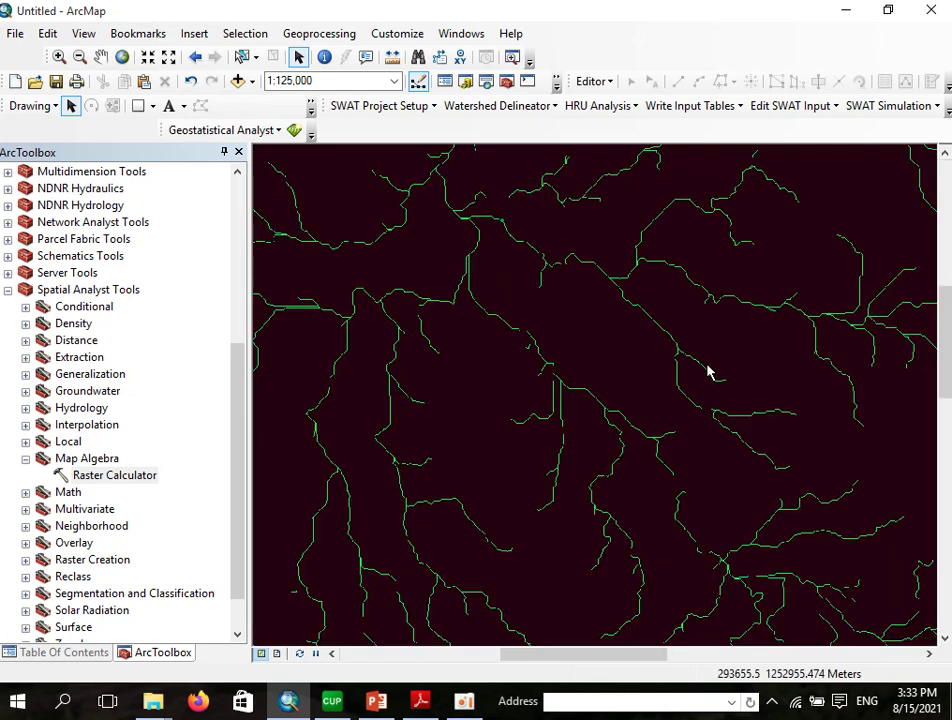
{"action": "scroll", "coordinate": [494, 249], "scroll_direction": "up", "scroll_amount": 3}
{"action": "scroll", "coordinate": [494, 249], "scroll_direction": "up", "scroll_amount": 7}
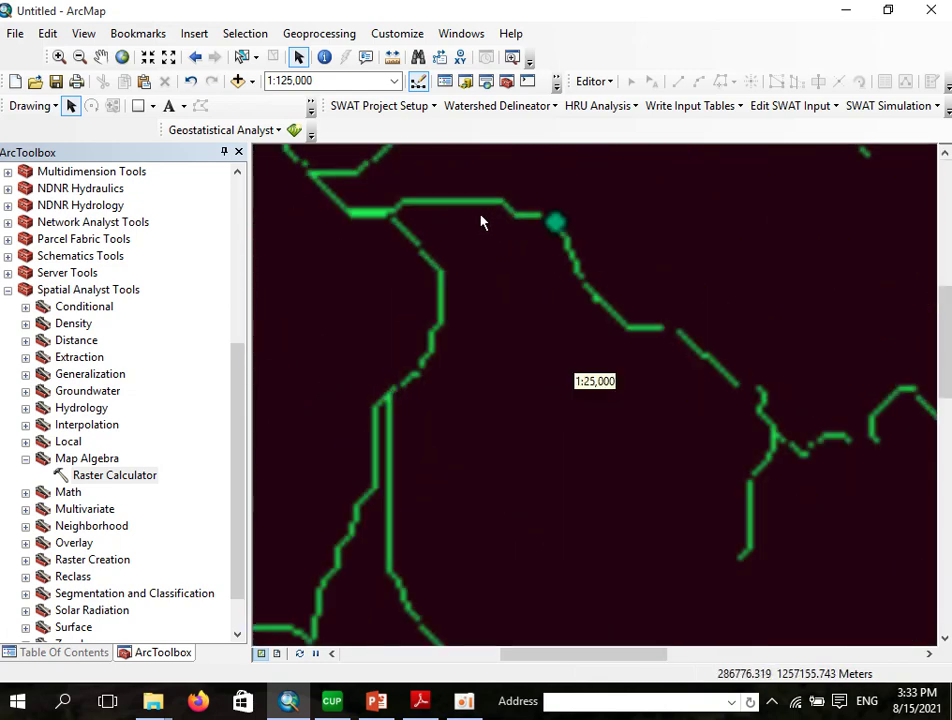
{"action": "scroll", "coordinate": [577, 273], "scroll_direction": "up", "scroll_amount": 2}
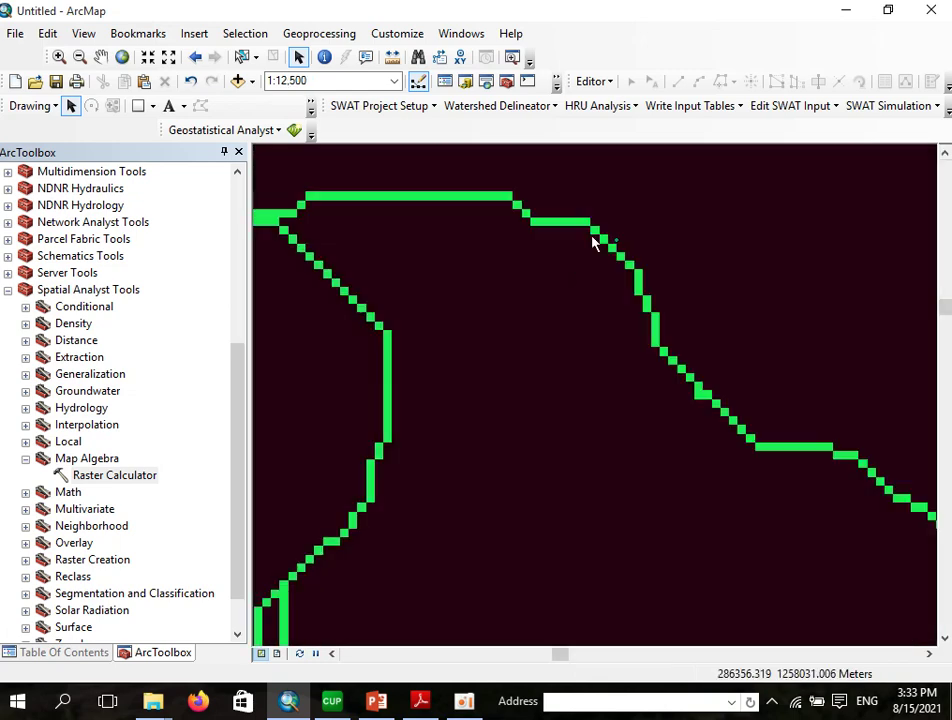
{"action": "left_click", "coordinate": [90, 652]}
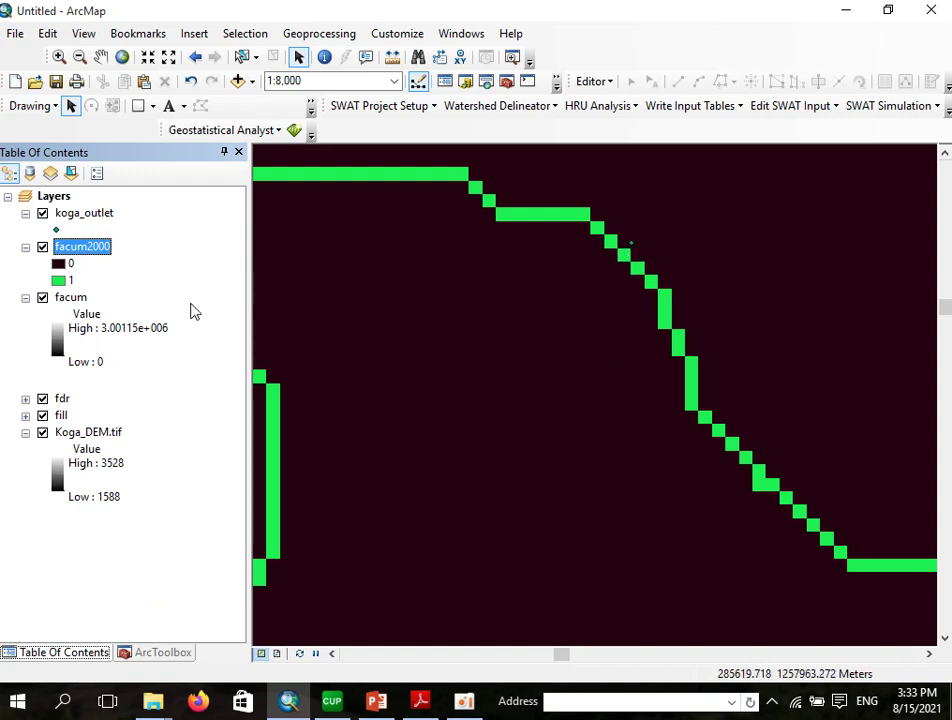
{"action": "left_click", "coordinate": [56, 280]}
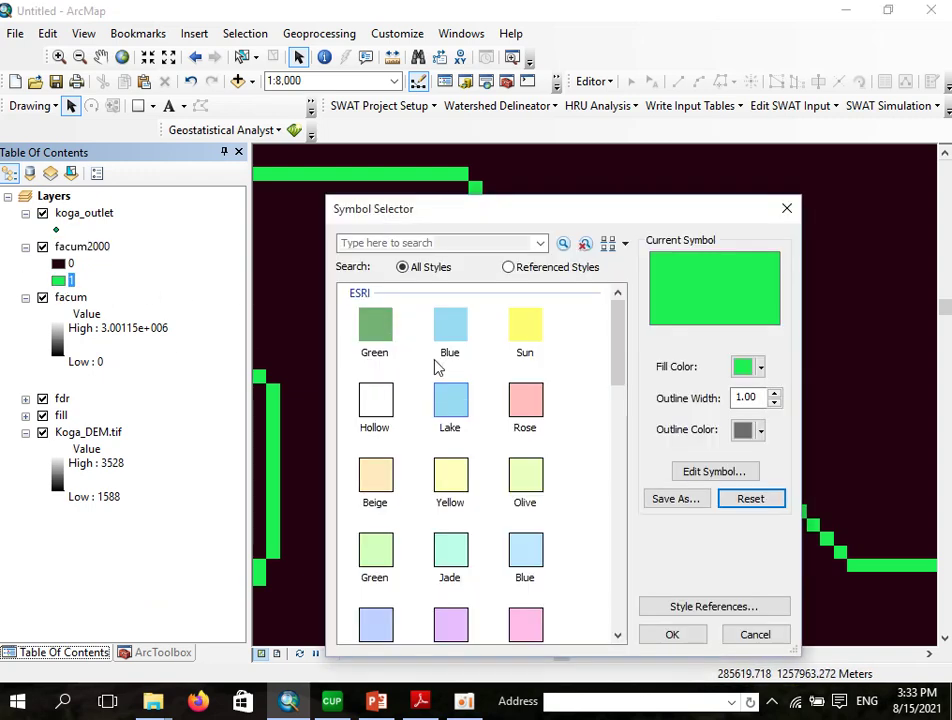
{"action": "left_click", "coordinate": [748, 367]}
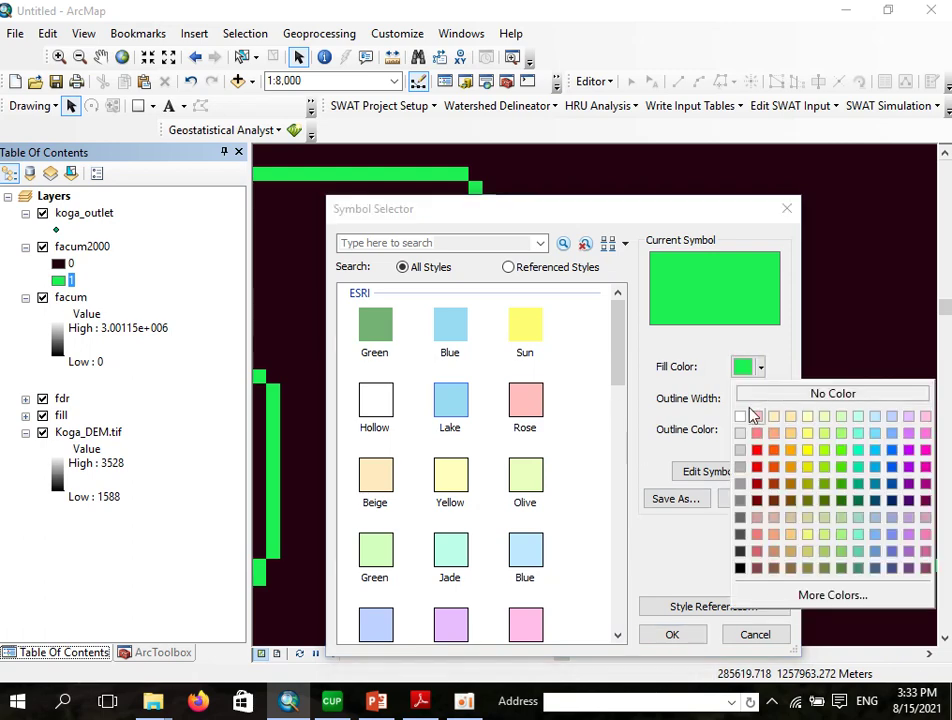
{"action": "left_click", "coordinate": [893, 486]}
{"action": "left_click", "coordinate": [668, 635]}
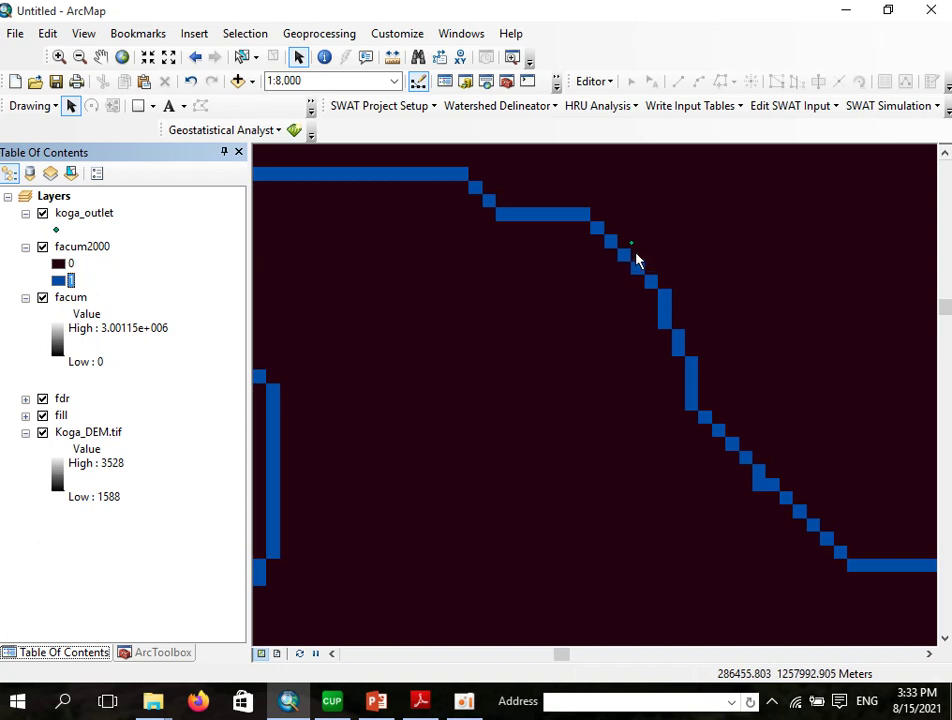
Step: Collapse the legends of the facum2000, facum and Koga_DEM.tif layers in the layer list
{"action": "scroll", "coordinate": [632, 252], "scroll_direction": "down", "scroll_amount": 2}
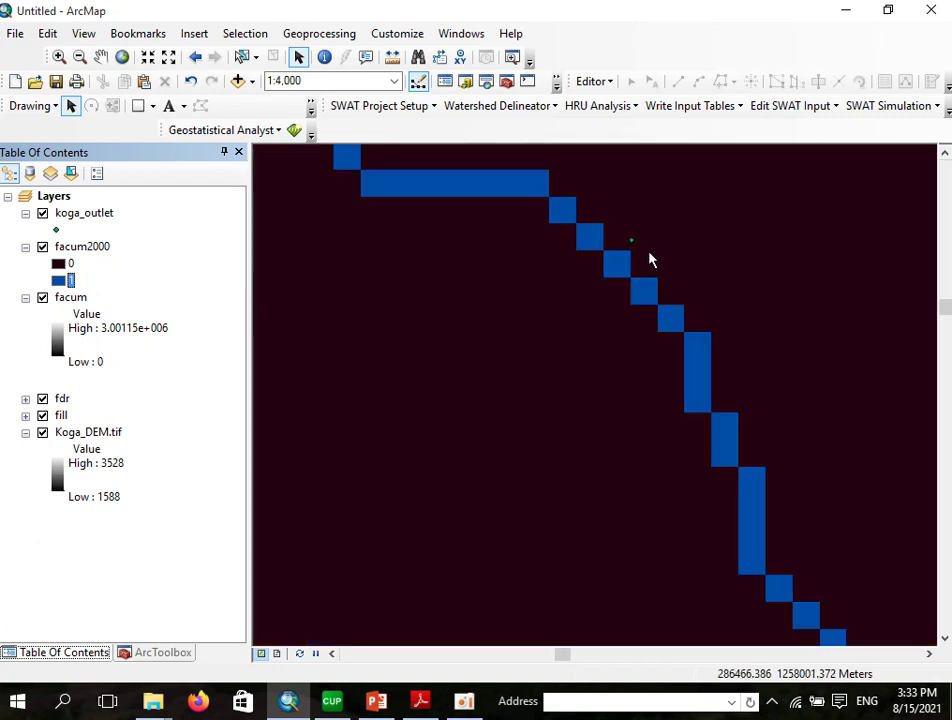
{"action": "left_click", "coordinate": [80, 247]}
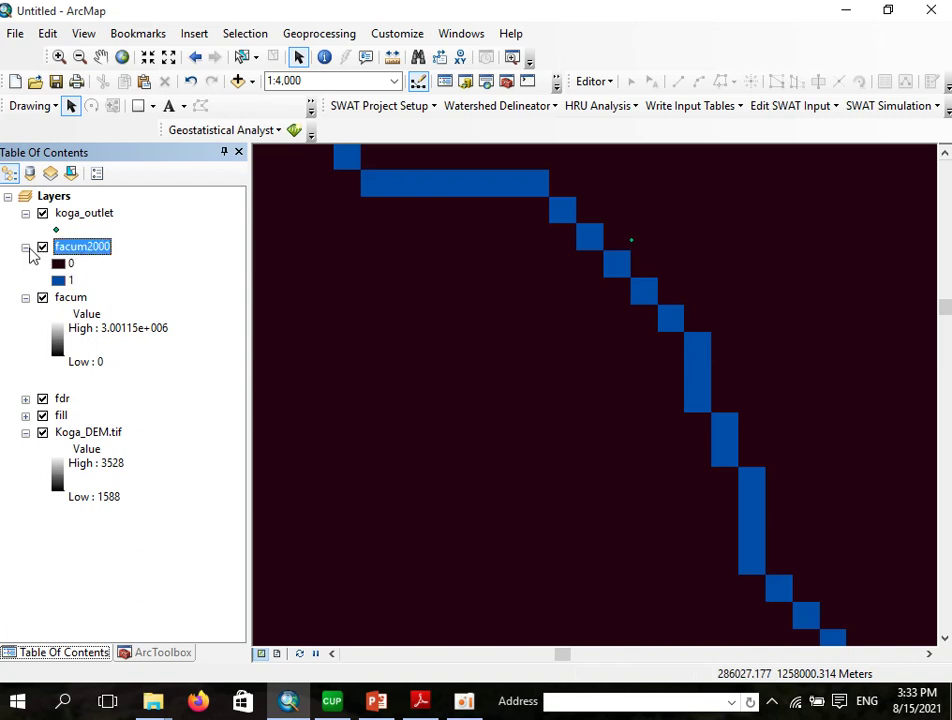
{"action": "left_click", "coordinate": [25, 247]}
{"action": "left_click", "coordinate": [25, 264]}
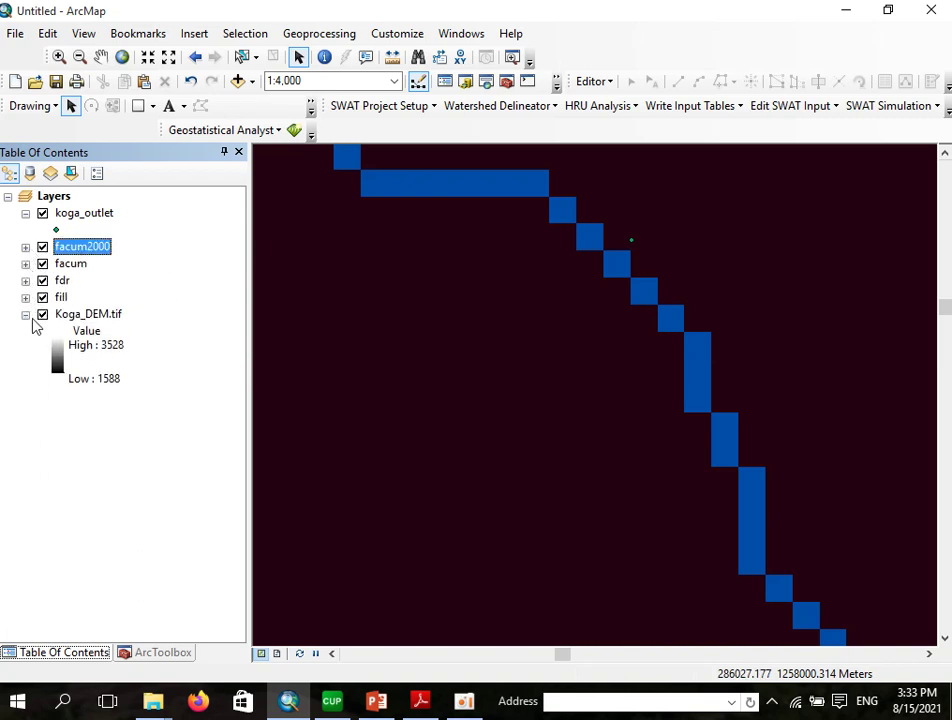
{"action": "left_click", "coordinate": [25, 315]}
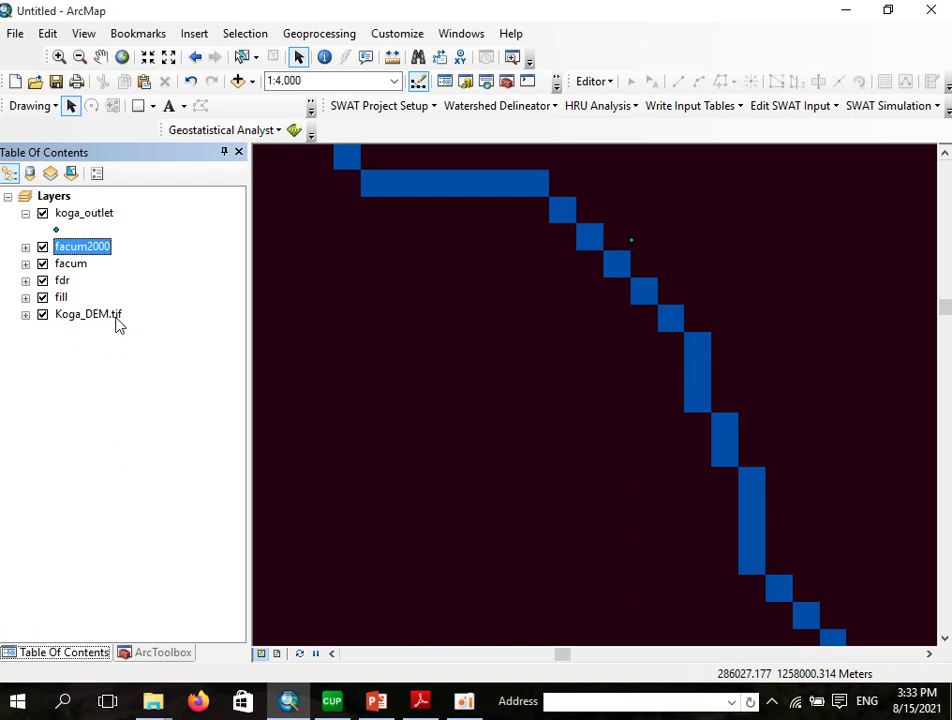
Step: Start an edit session on the koga_outlet point layer
{"action": "left_click", "coordinate": [88, 214]}
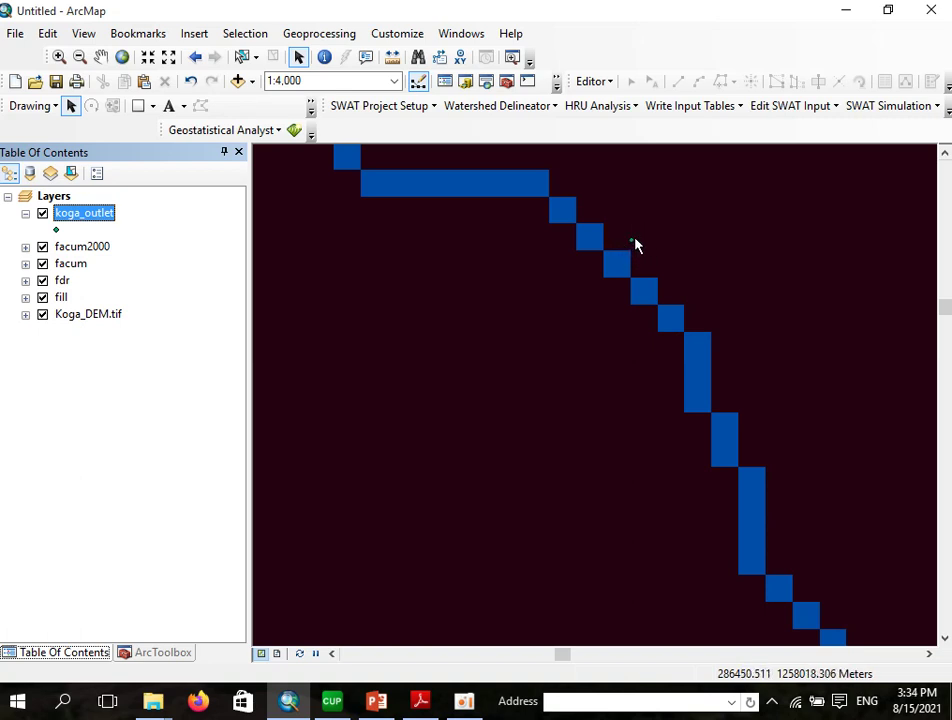
{"action": "left_click", "coordinate": [612, 84]}
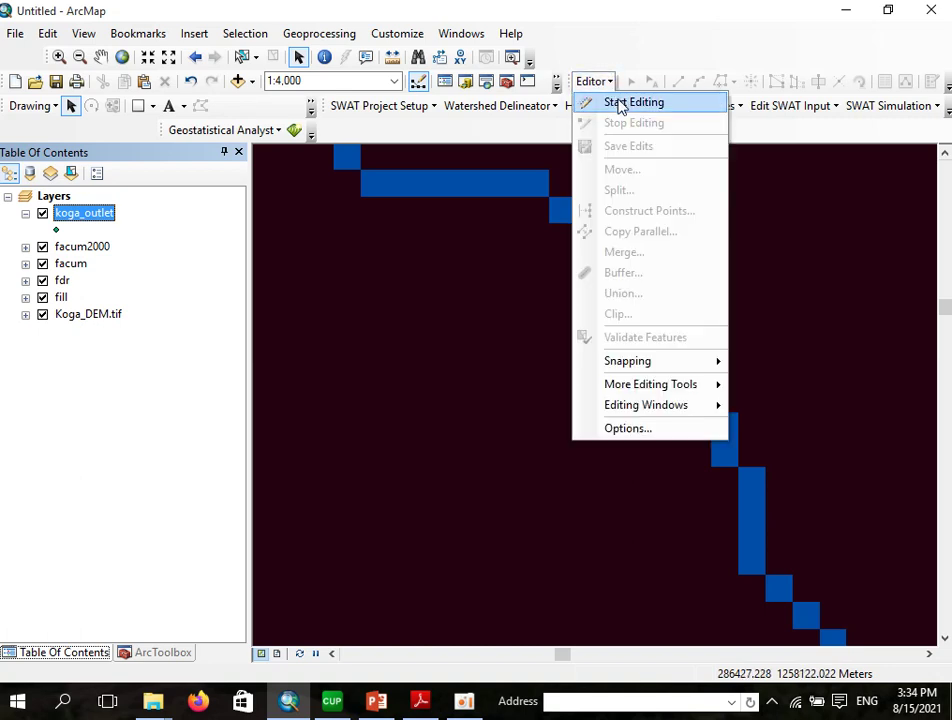
{"action": "left_click", "coordinate": [620, 103]}
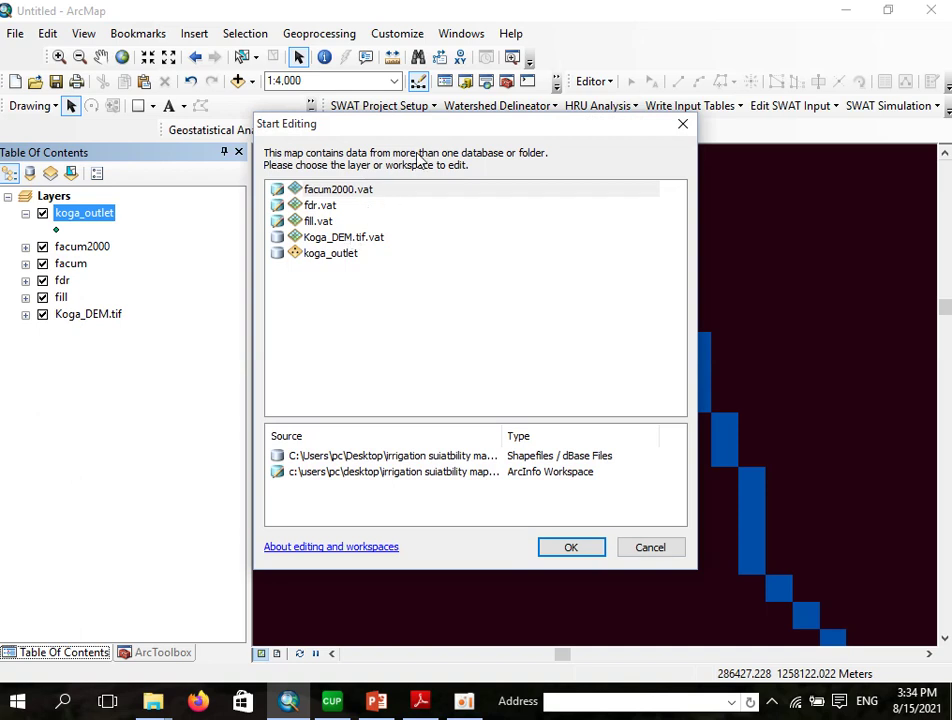
{"action": "left_click_drag", "start_coordinate": [391, 132], "coordinate": [395, 155]}
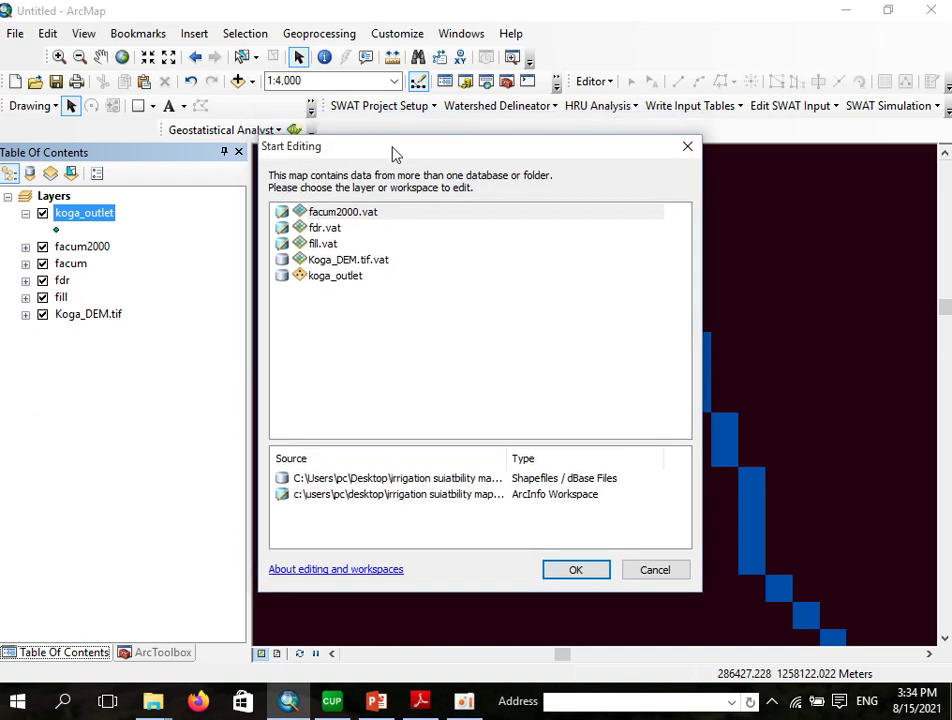
{"action": "left_click", "coordinate": [333, 278]}
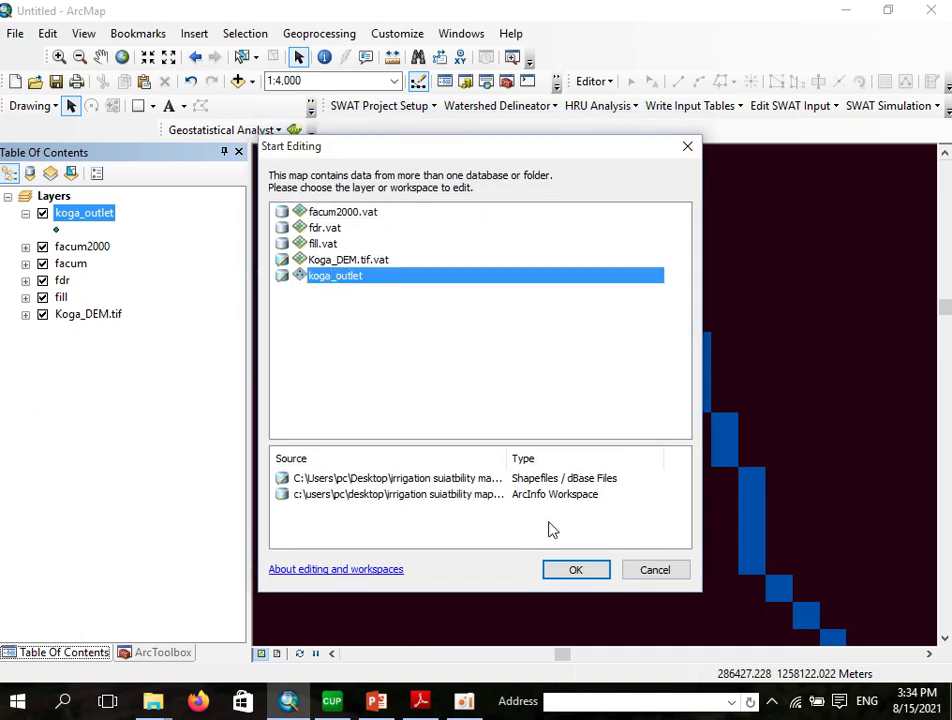
{"action": "left_click", "coordinate": [569, 571]}
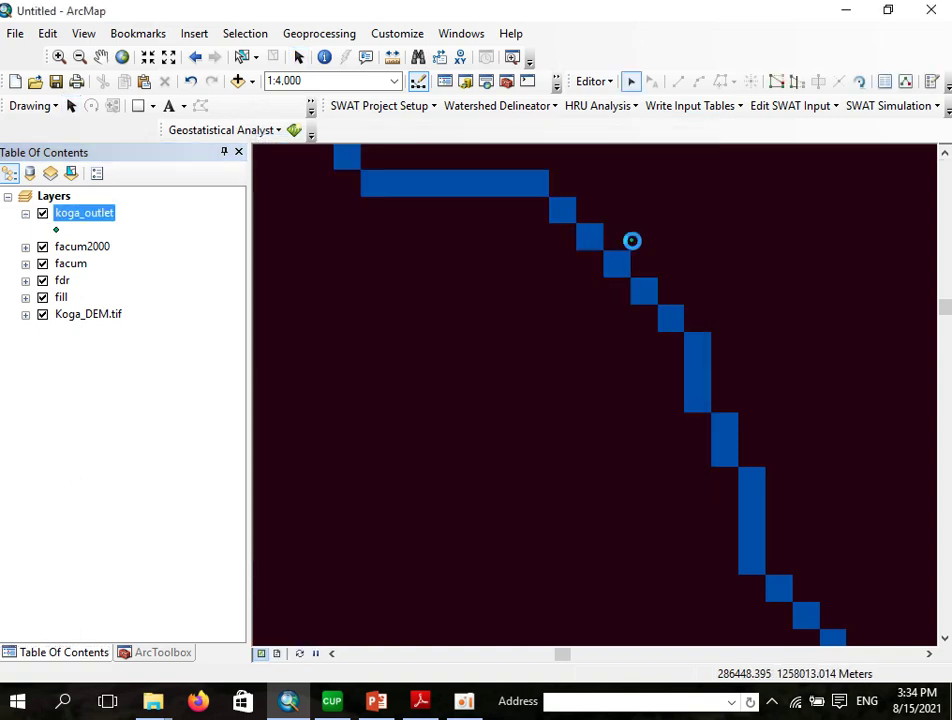
Step: Move the koga_outlet point onto the adjacent blue stream cell, save the edits and stop editing
{"action": "left_click", "coordinate": [631, 240]}
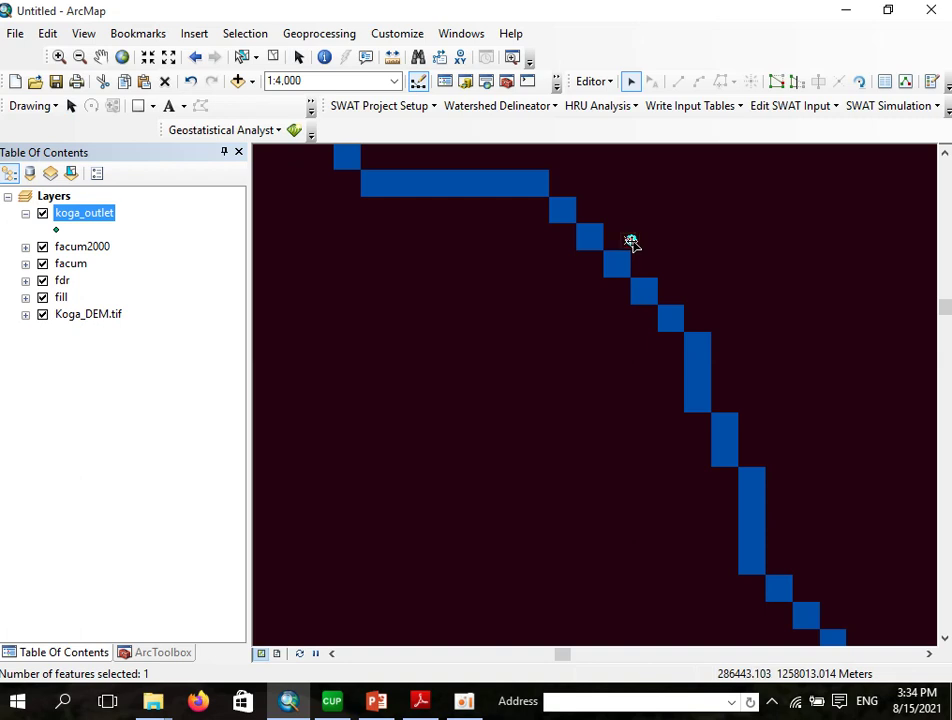
{"action": "left_click_drag", "start_coordinate": [631, 240], "coordinate": [590, 237]}
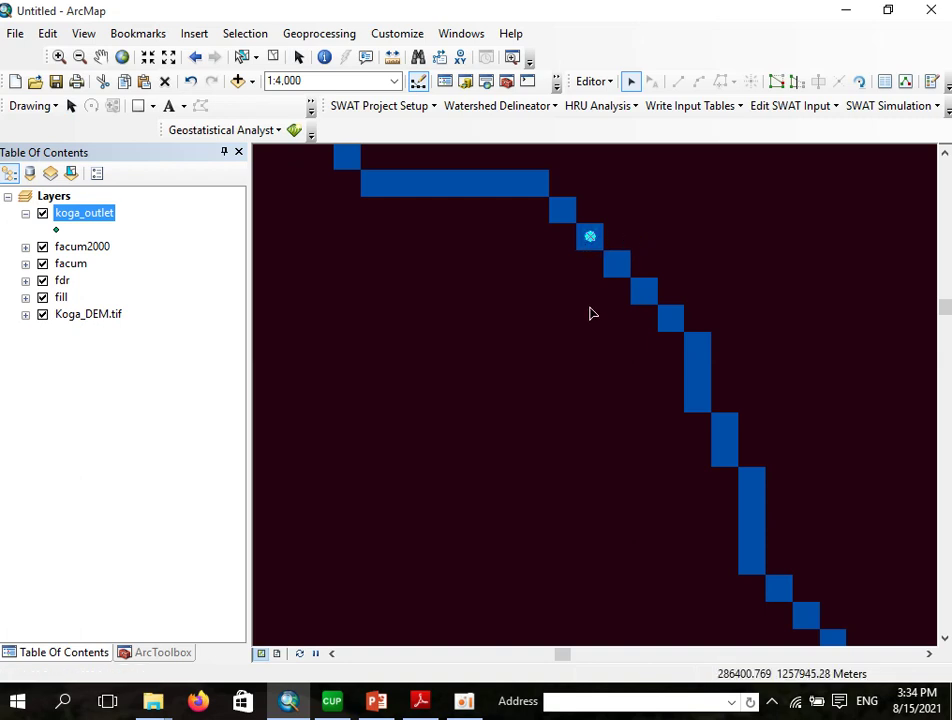
{"action": "left_click", "coordinate": [594, 81]}
{"action": "left_click", "coordinate": [623, 147]}
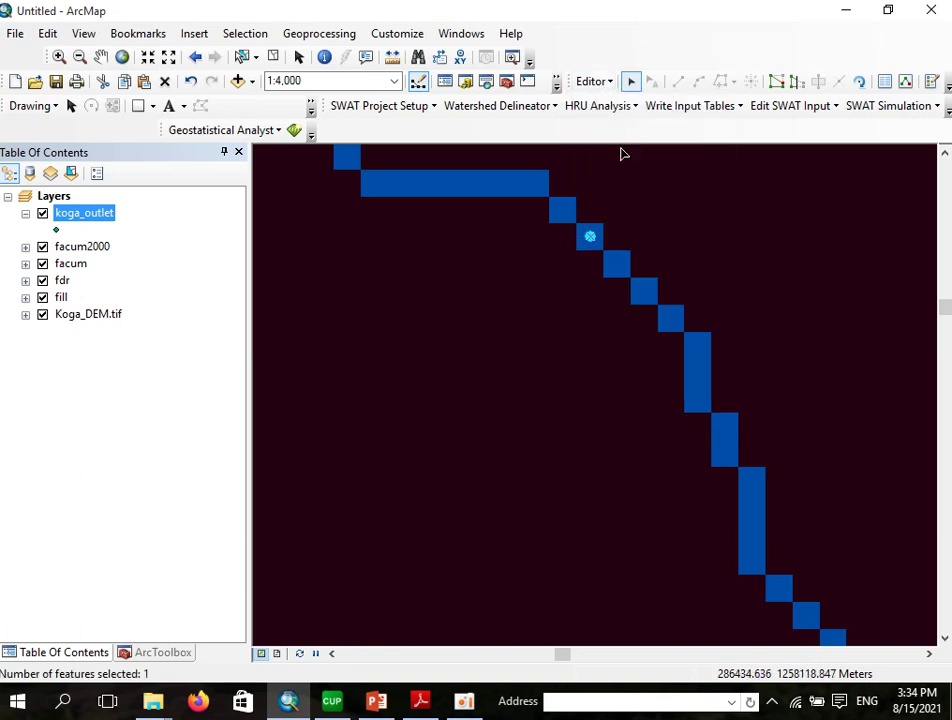
{"action": "left_click", "coordinate": [594, 81]}
{"action": "left_click", "coordinate": [622, 125]}
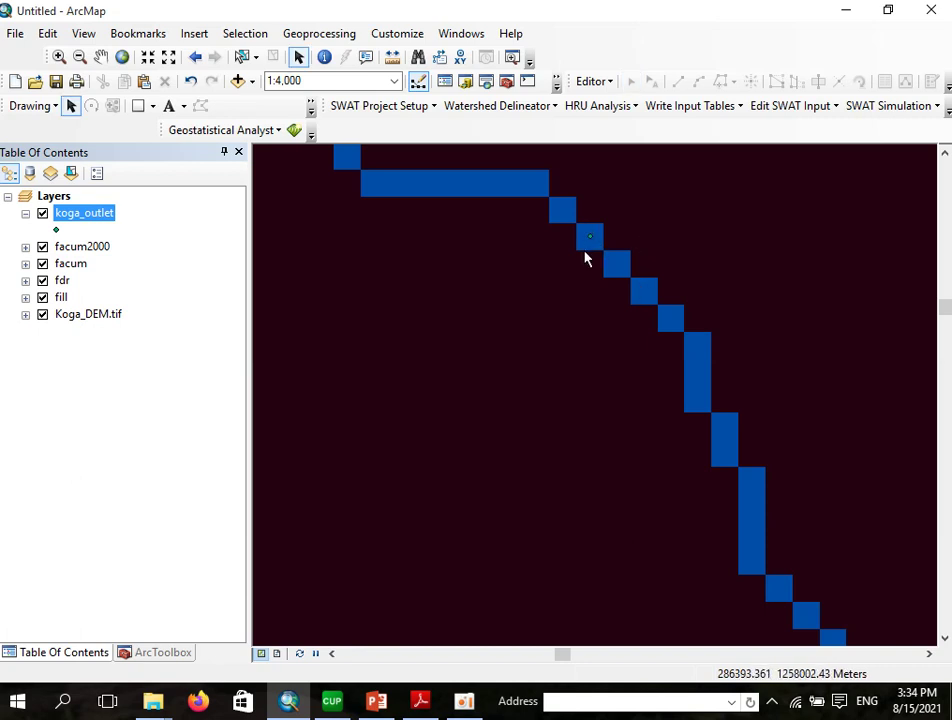
{"action": "scroll", "coordinate": [587, 249], "scroll_direction": "up", "scroll_amount": 2}
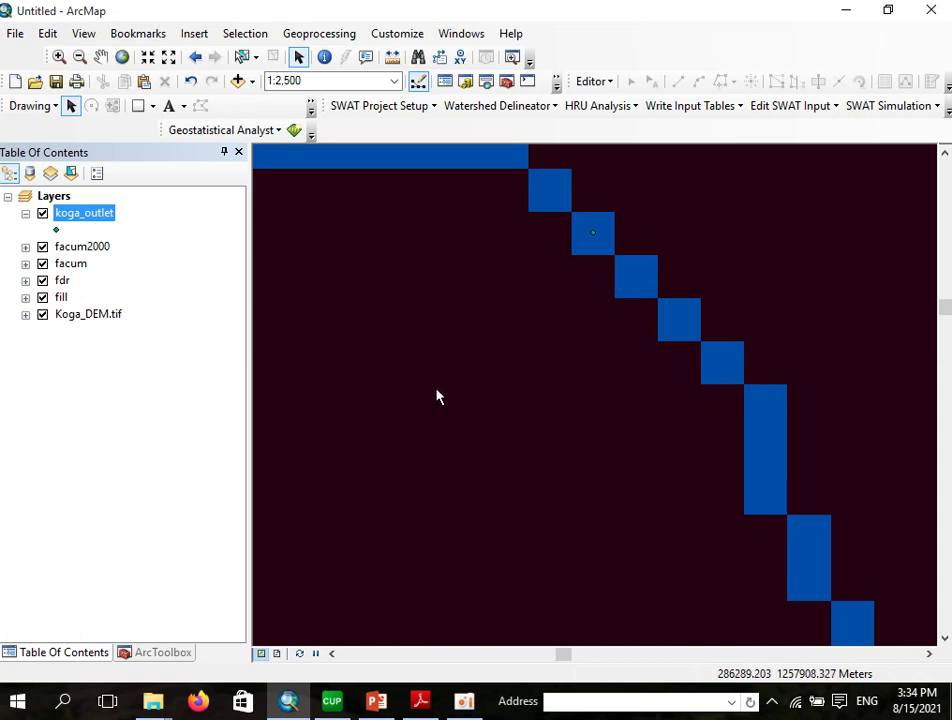
Step: Open the Snap Pour Point tool from Hydrology with koga_outlet as the pour point data and FID as the pour point field
{"action": "left_click", "coordinate": [160, 651]}
{"action": "left_click", "coordinate": [26, 458]}
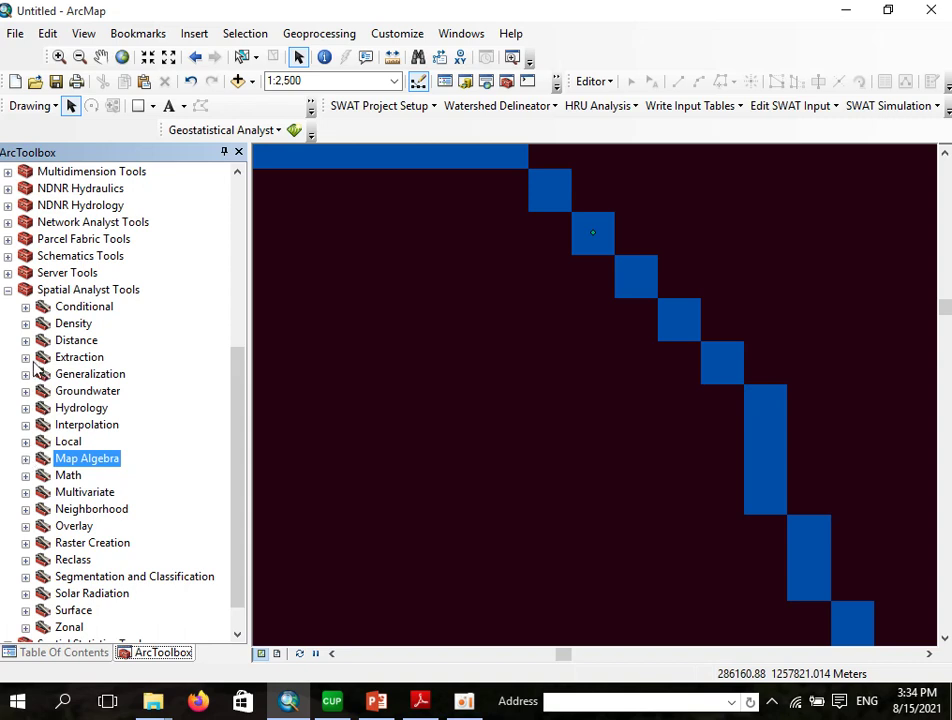
{"action": "left_click", "coordinate": [26, 408]}
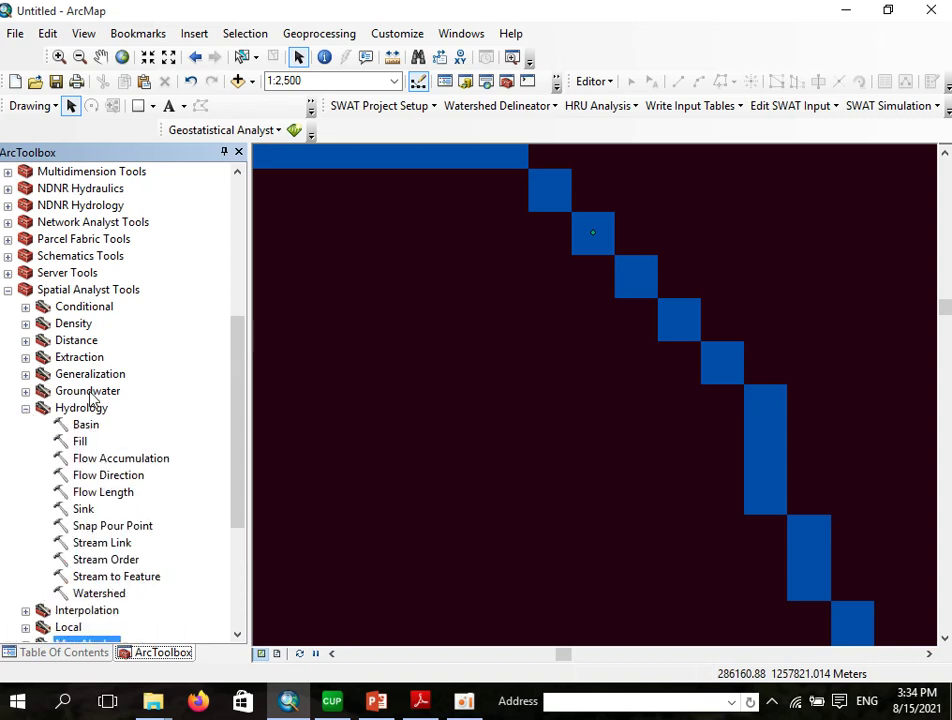
{"action": "double_click", "coordinate": [110, 528]}
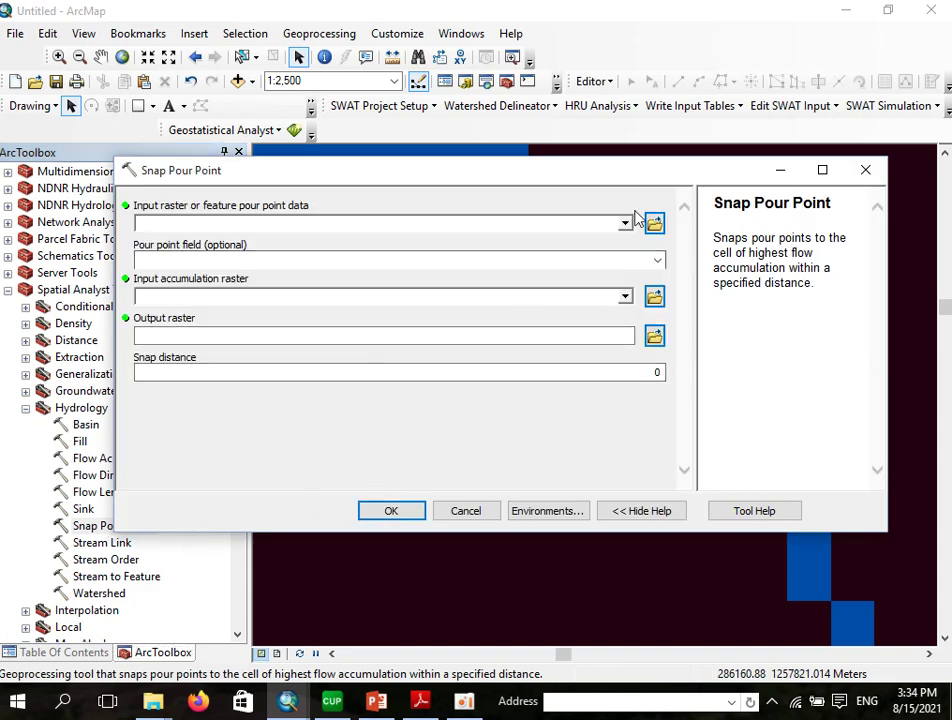
{"action": "left_click", "coordinate": [625, 223]}
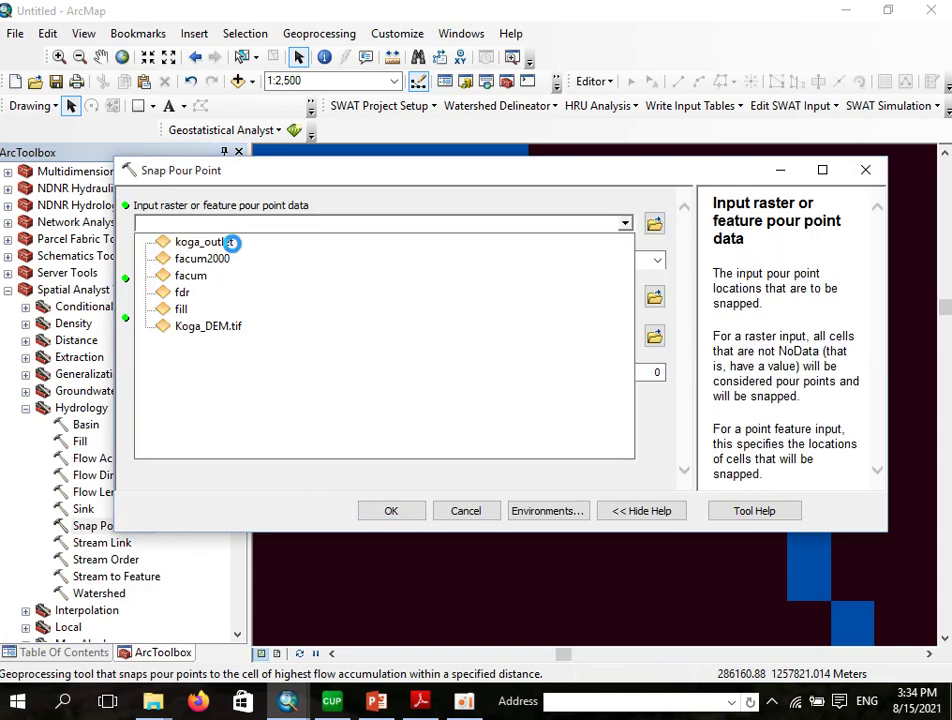
{"action": "left_click", "coordinate": [231, 242]}
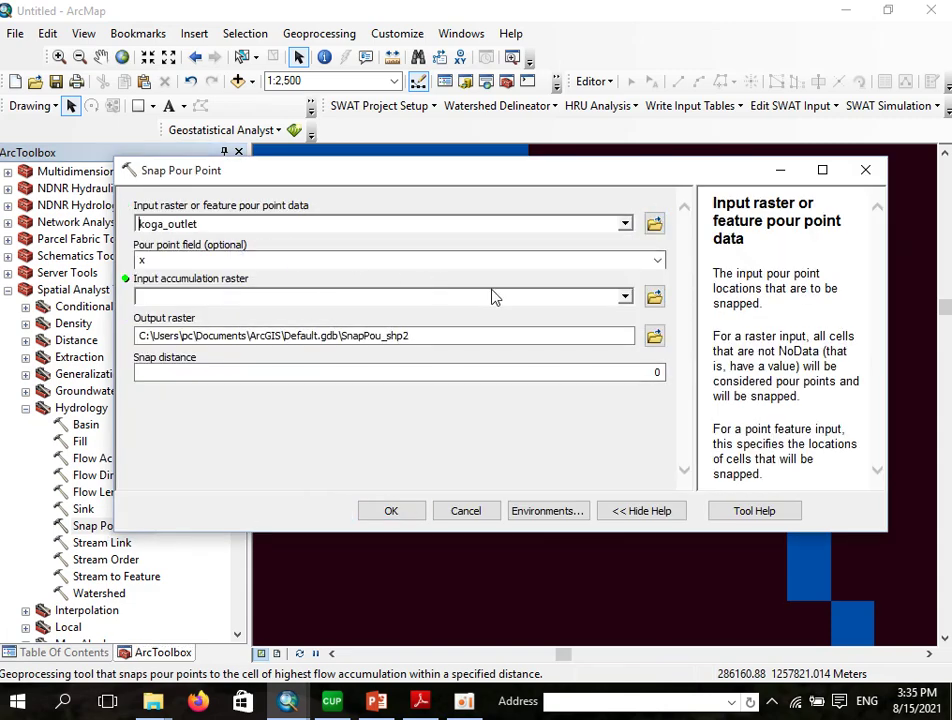
{"action": "left_click", "coordinate": [657, 260]}
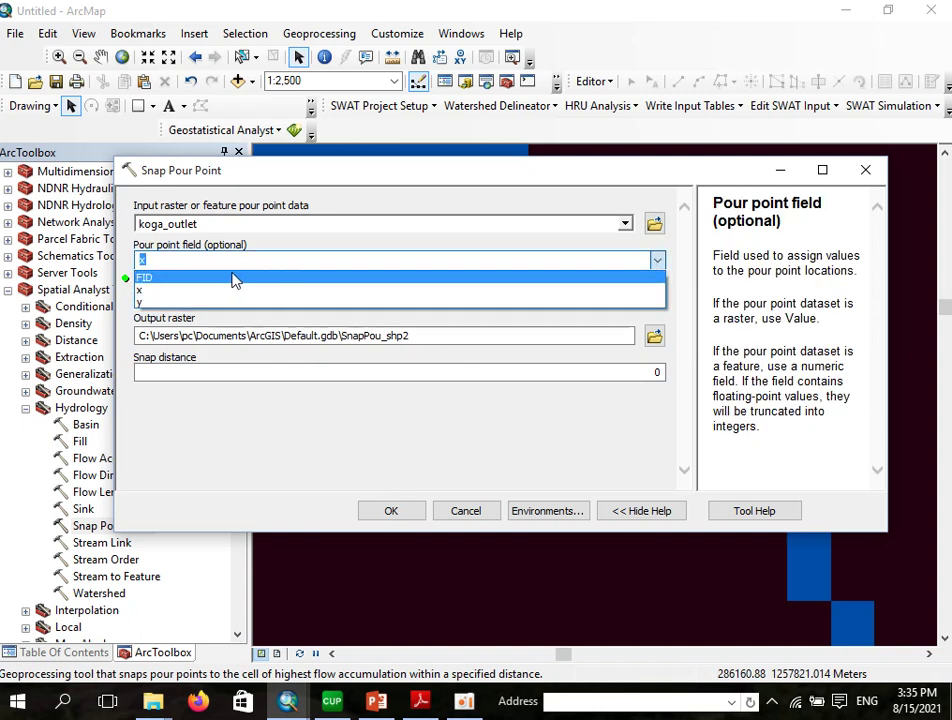
{"action": "left_click", "coordinate": [203, 285]}
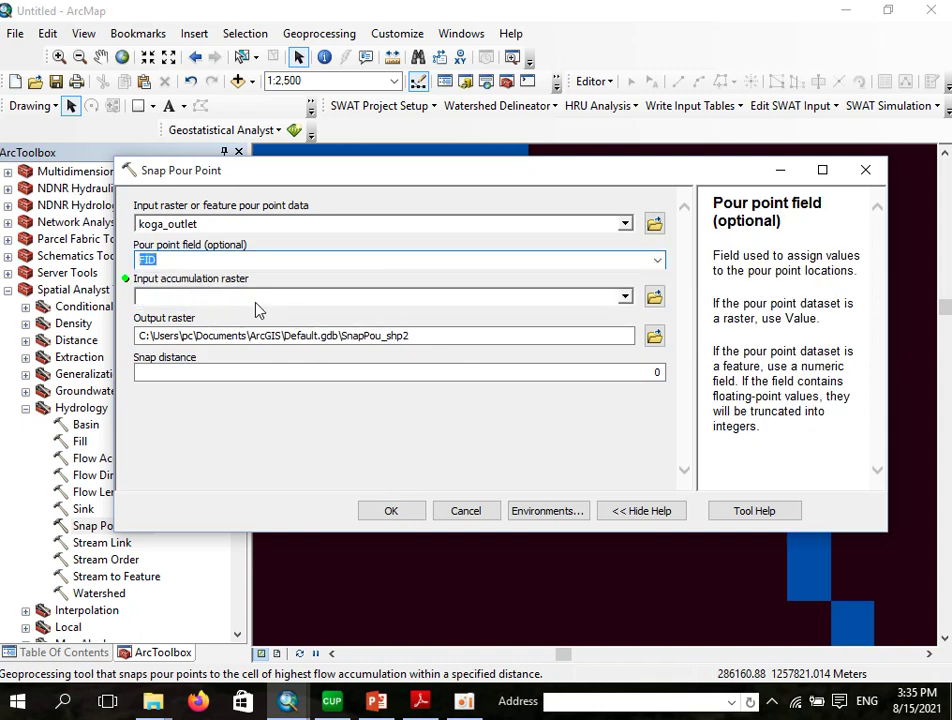
Step: Run Snap Pour Point with facum as the accumulation raster, saving the output as snapou in the irrigation suiatbility mapping folder
{"action": "left_click", "coordinate": [251, 297]}
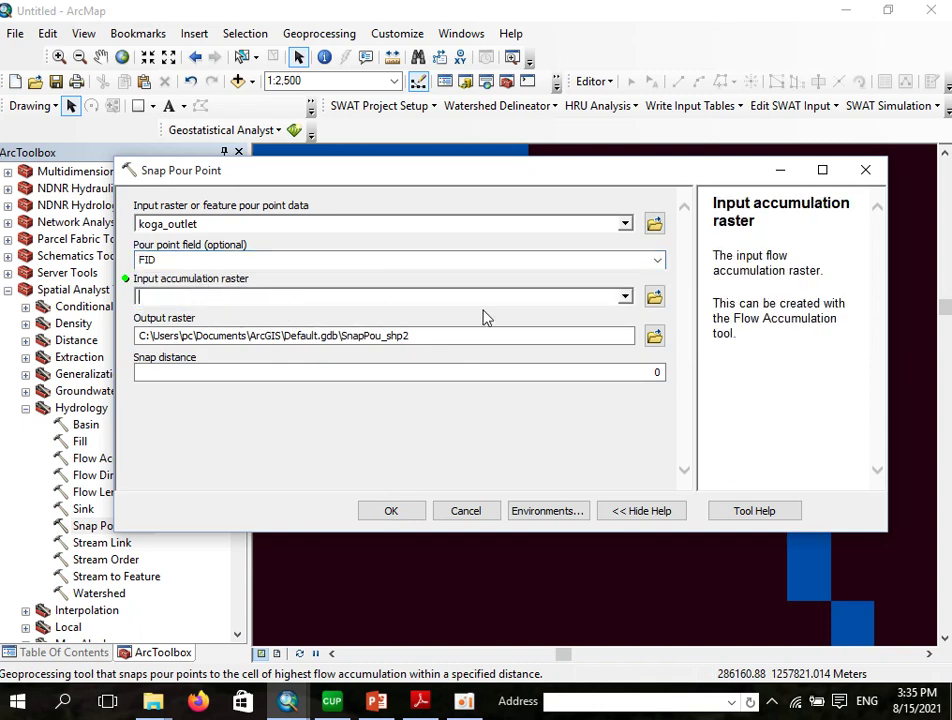
{"action": "left_click", "coordinate": [627, 298]}
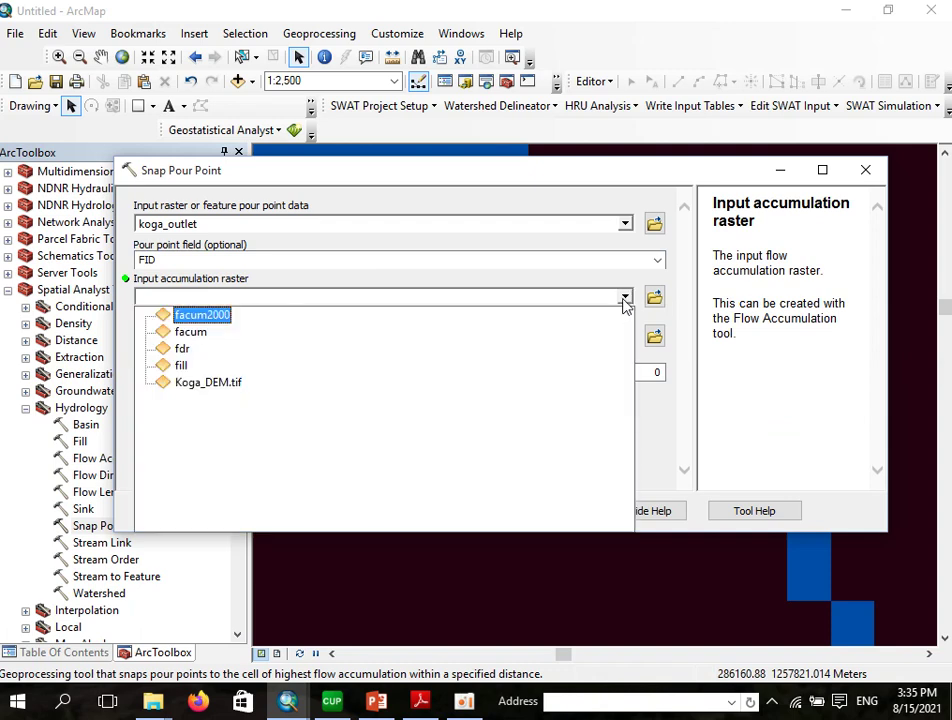
{"action": "left_click", "coordinate": [190, 332]}
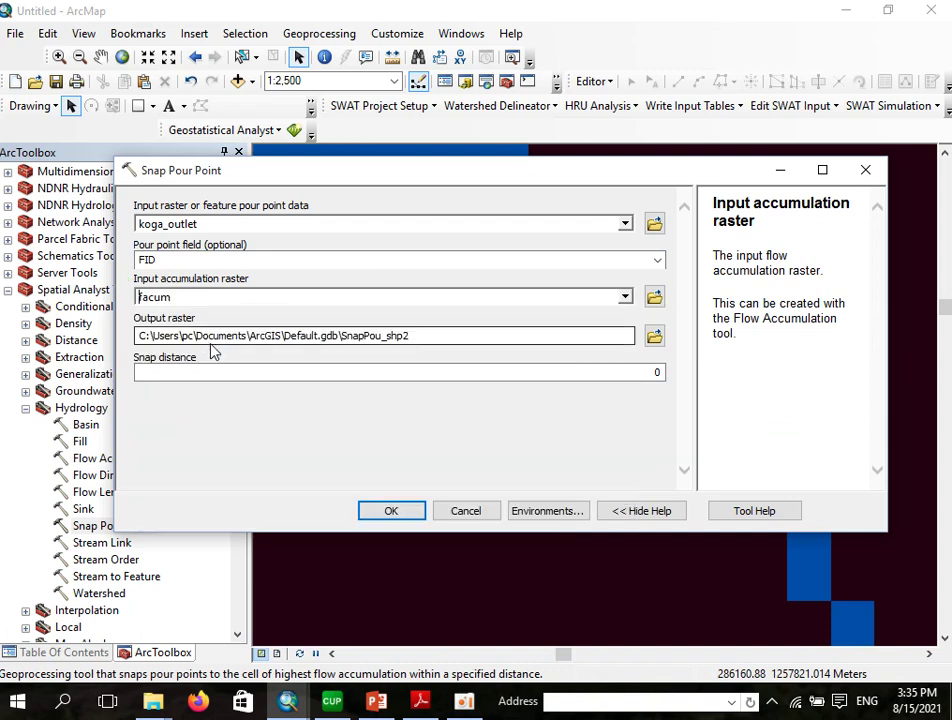
{"action": "left_click", "coordinate": [655, 337]}
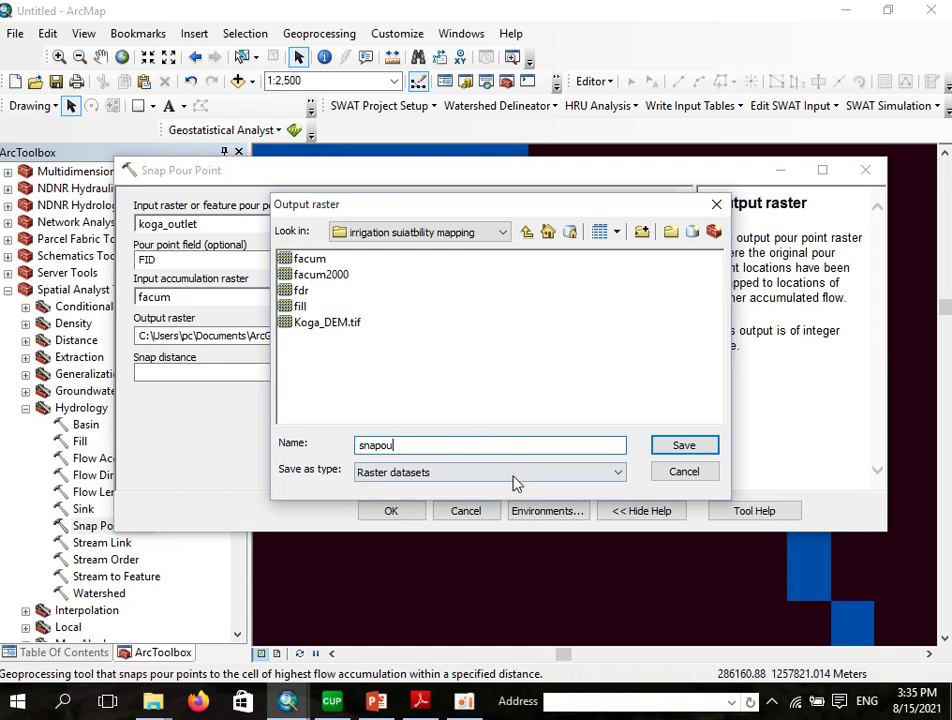
{"action": "left_click", "coordinate": [682, 448]}
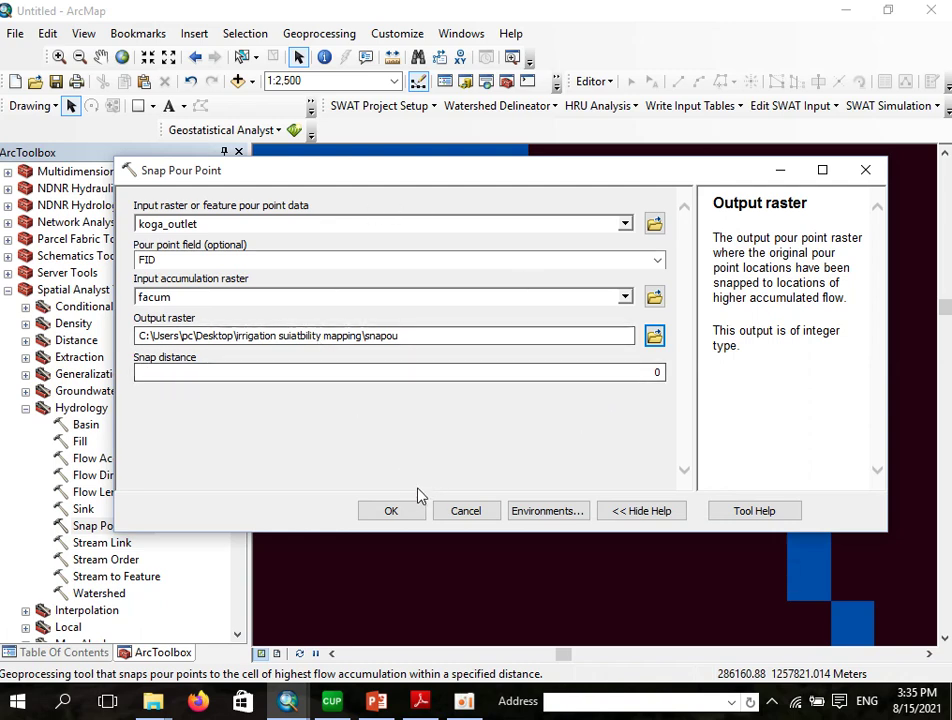
{"action": "left_click", "coordinate": [392, 511]}
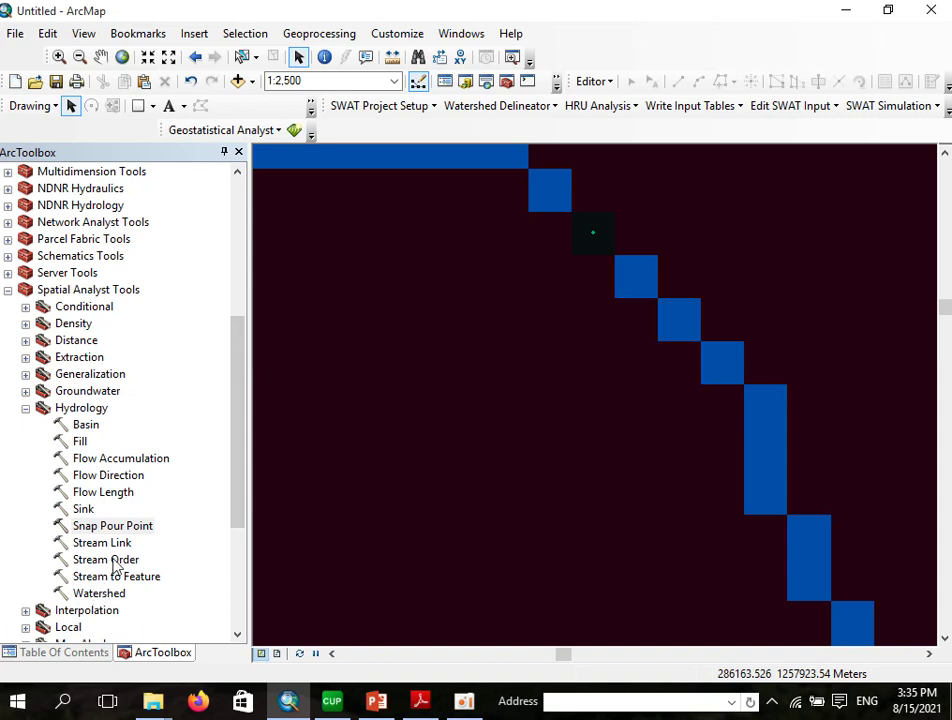
Step: Open the Watershed tool from Hydrology with fdr as the flow direction raster and snapou as the pour point data
{"action": "left_click", "coordinate": [99, 594]}
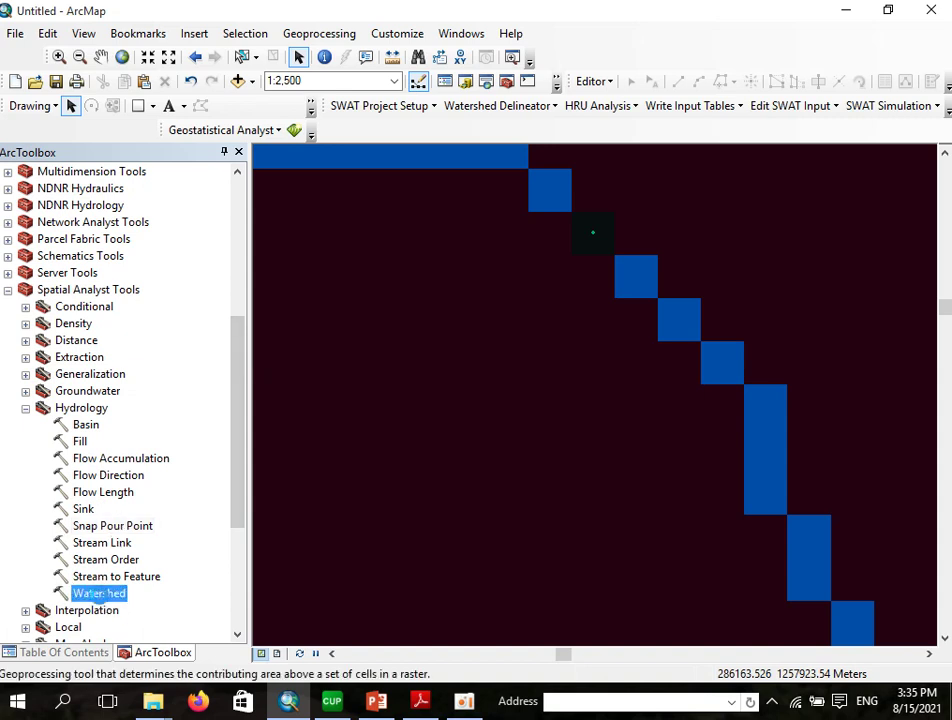
{"action": "double_click", "coordinate": [97, 594]}
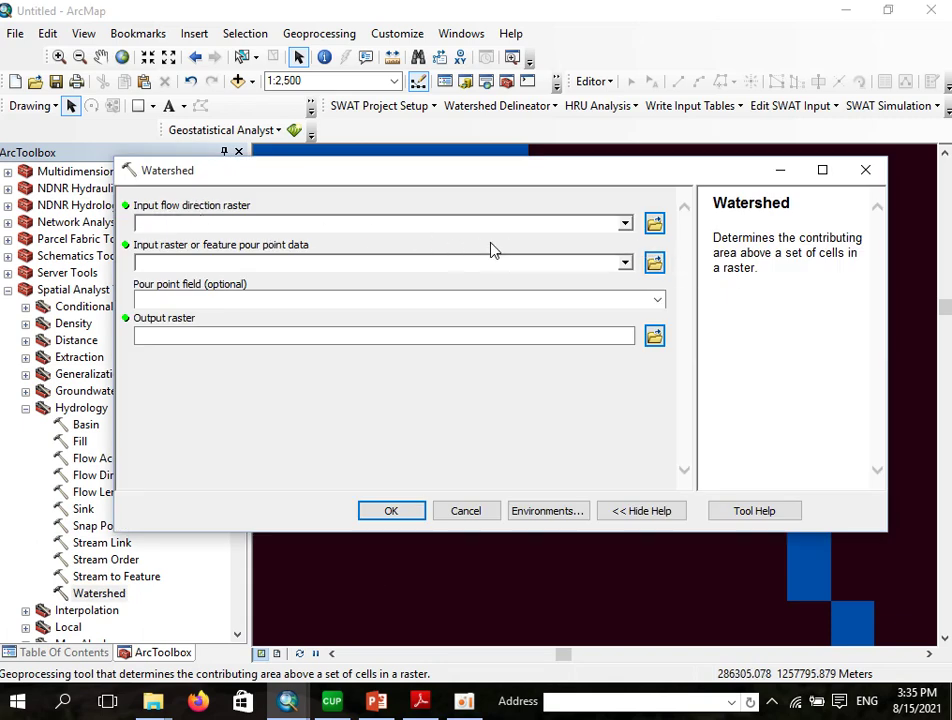
{"action": "left_click", "coordinate": [625, 223]}
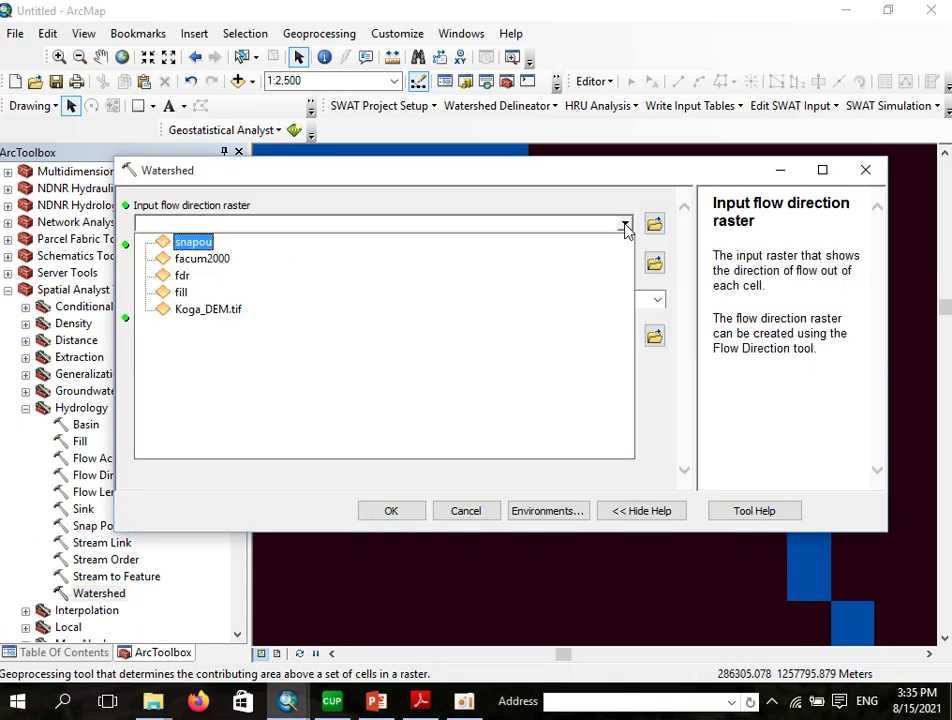
{"action": "left_click", "coordinate": [185, 276]}
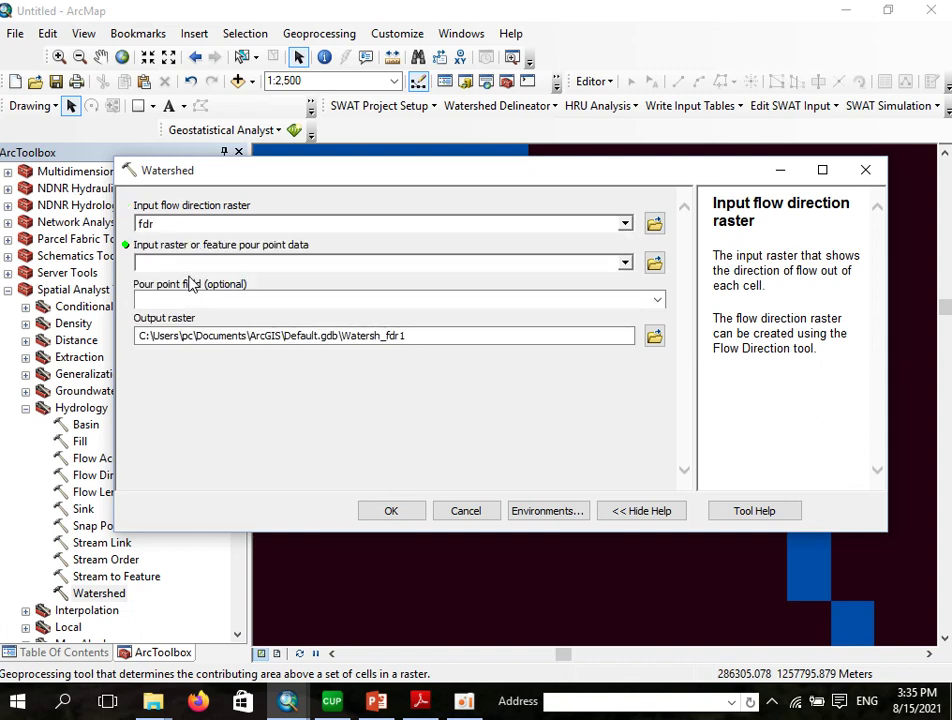
{"action": "left_click", "coordinate": [626, 263]}
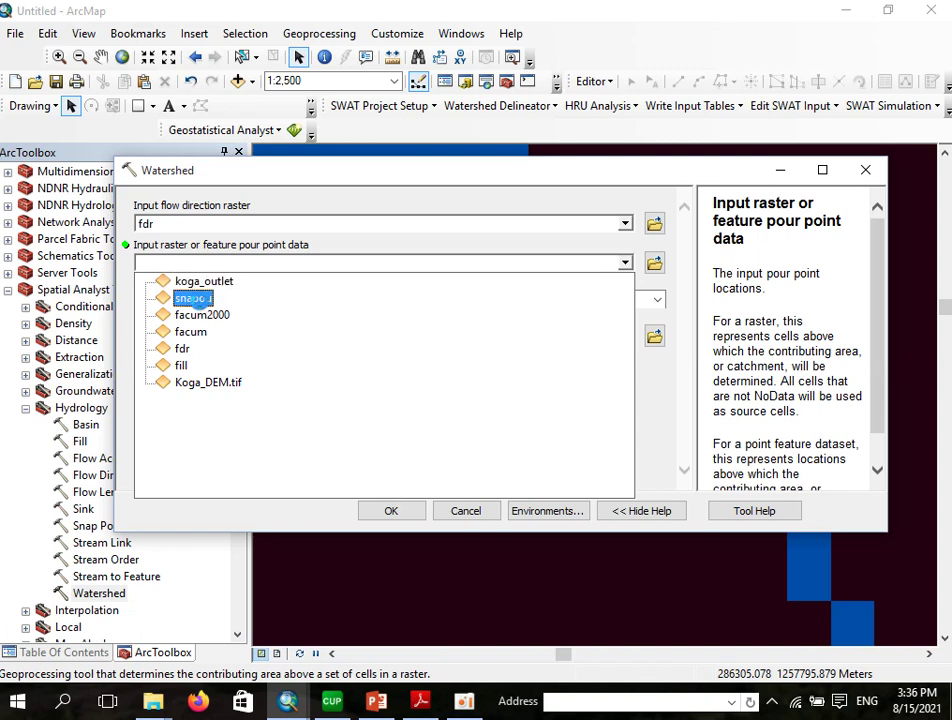
{"action": "left_click", "coordinate": [194, 298]}
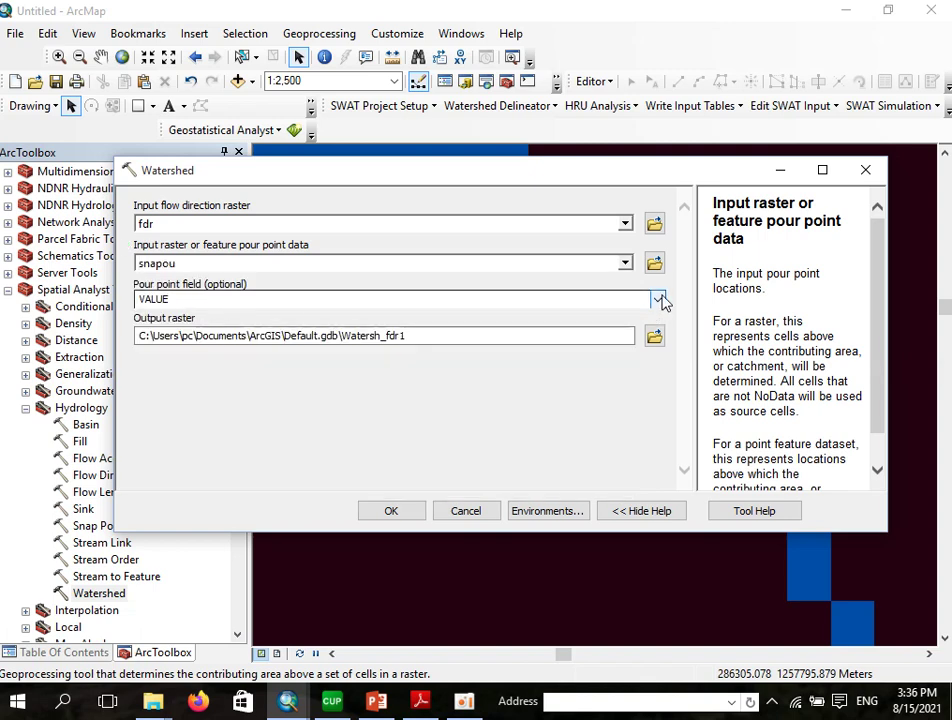
Step: Save the Watershed output raster as watershed in the irrigation suiatbility mapping folder and run the tool
{"action": "left_click", "coordinate": [654, 336]}
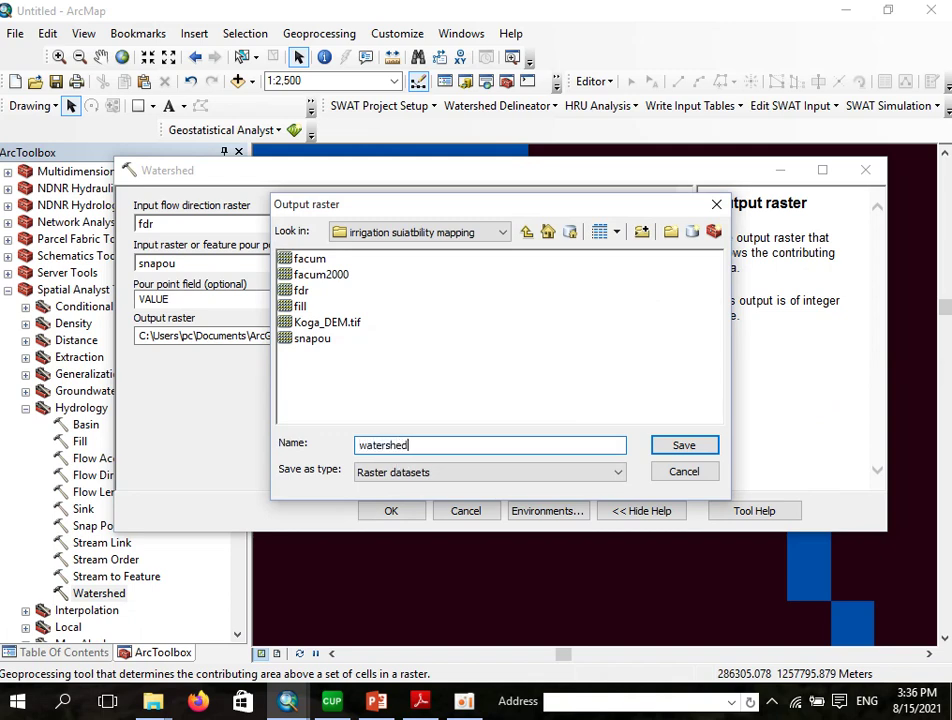
{"action": "left_click", "coordinate": [680, 446]}
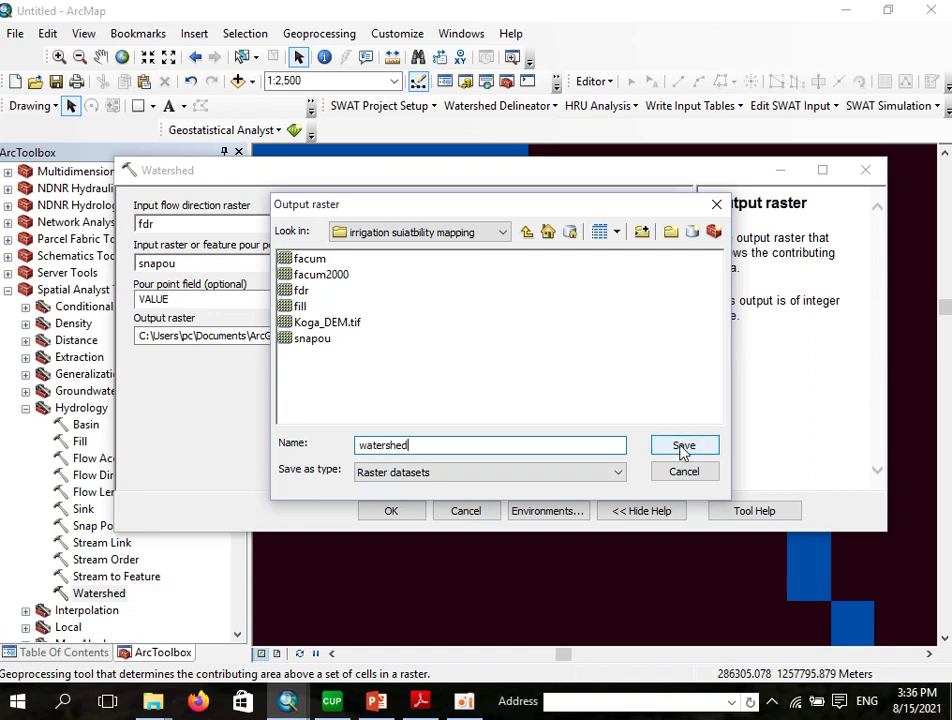
{"action": "left_click", "coordinate": [398, 511]}
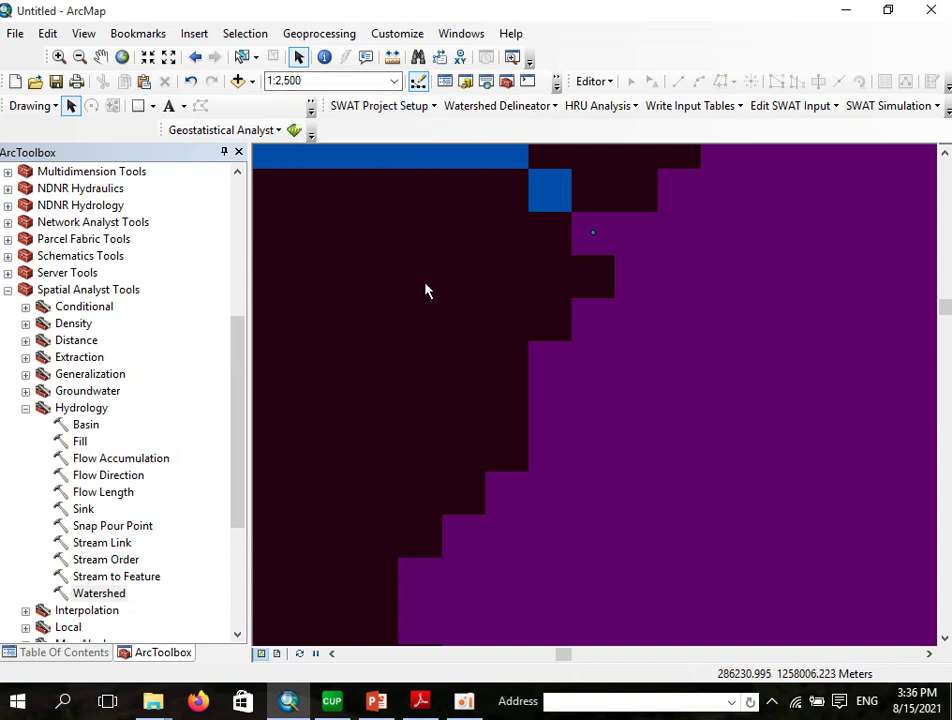
Step: Collapse the Hydrology toolset and the legends of the snapou and koga_outlet layers, then select the watershed layer
{"action": "left_click", "coordinate": [122, 59]}
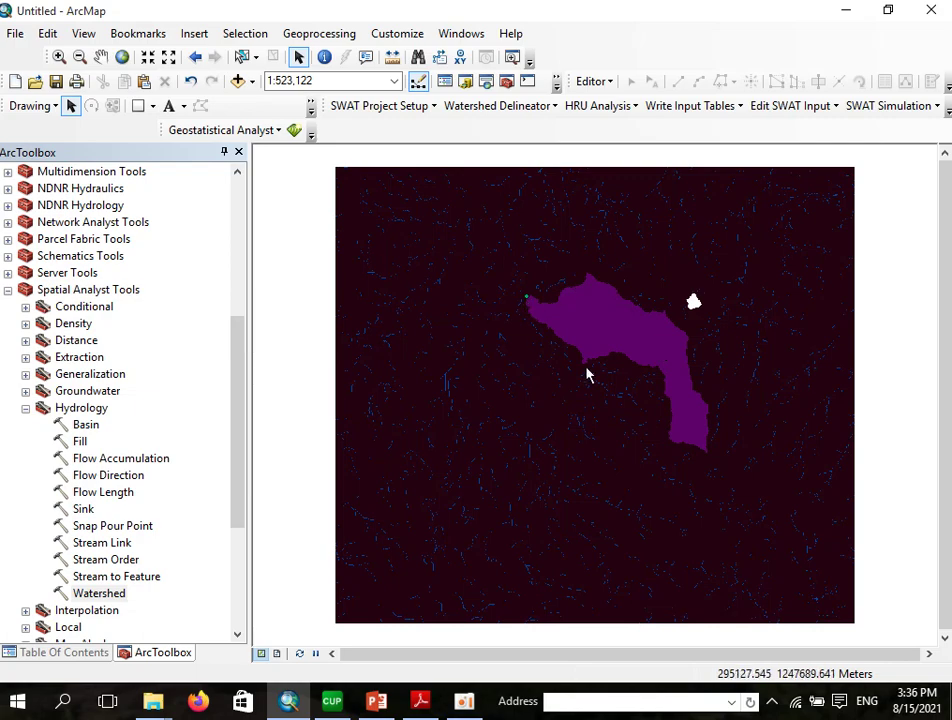
{"action": "scroll", "coordinate": [698, 421], "scroll_direction": "down", "scroll_amount": 2}
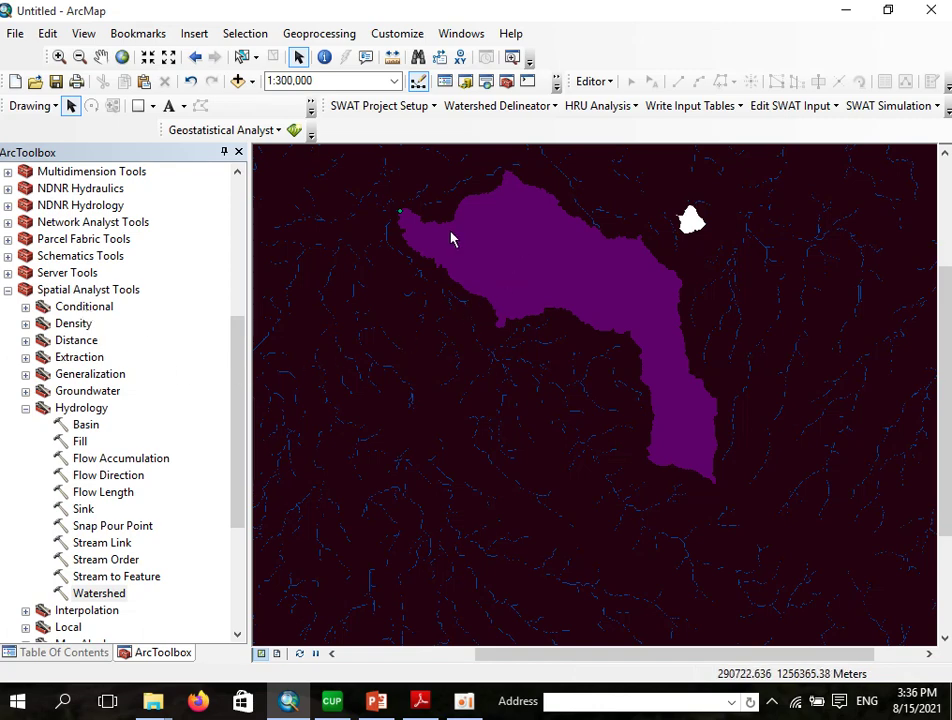
{"action": "left_click", "coordinate": [26, 409]}
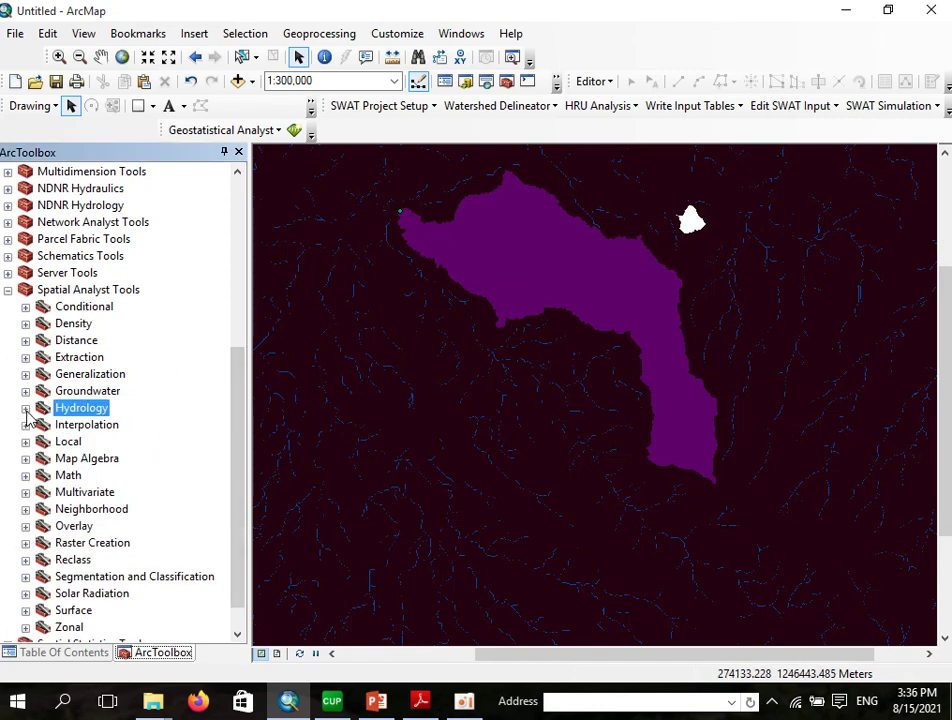
{"action": "left_click", "coordinate": [68, 652]}
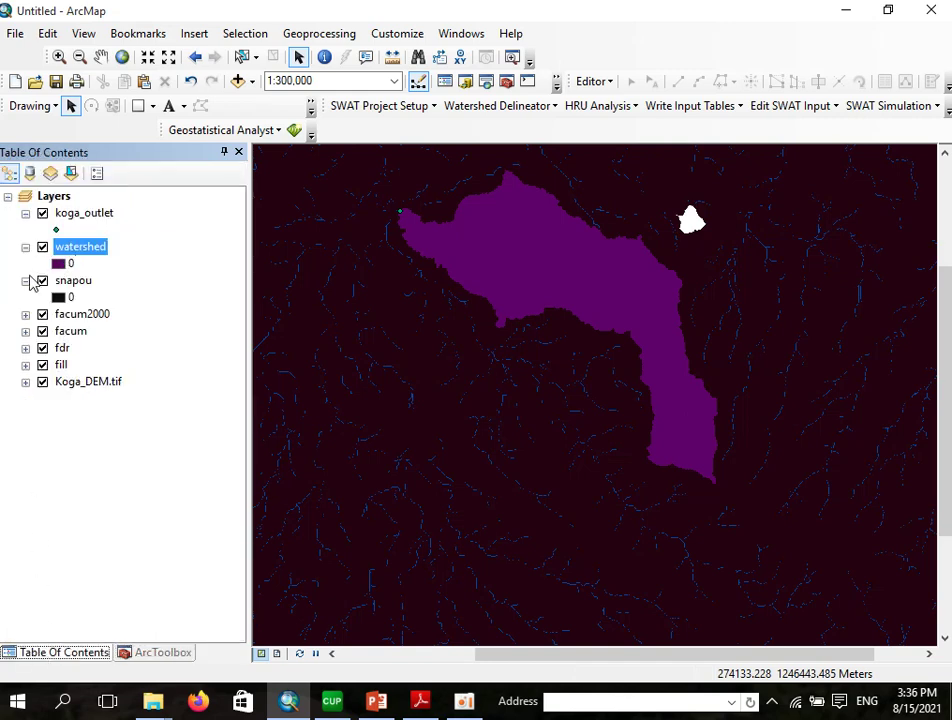
{"action": "left_click", "coordinate": [25, 281]}
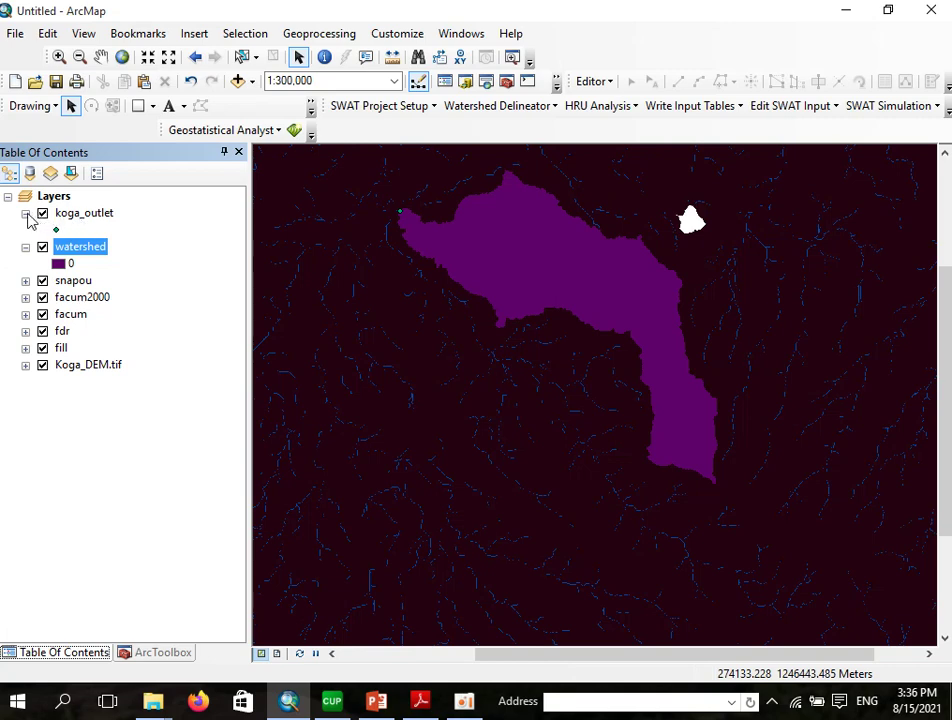
{"action": "left_click", "coordinate": [25, 213]}
{"action": "left_click", "coordinate": [100, 213]}
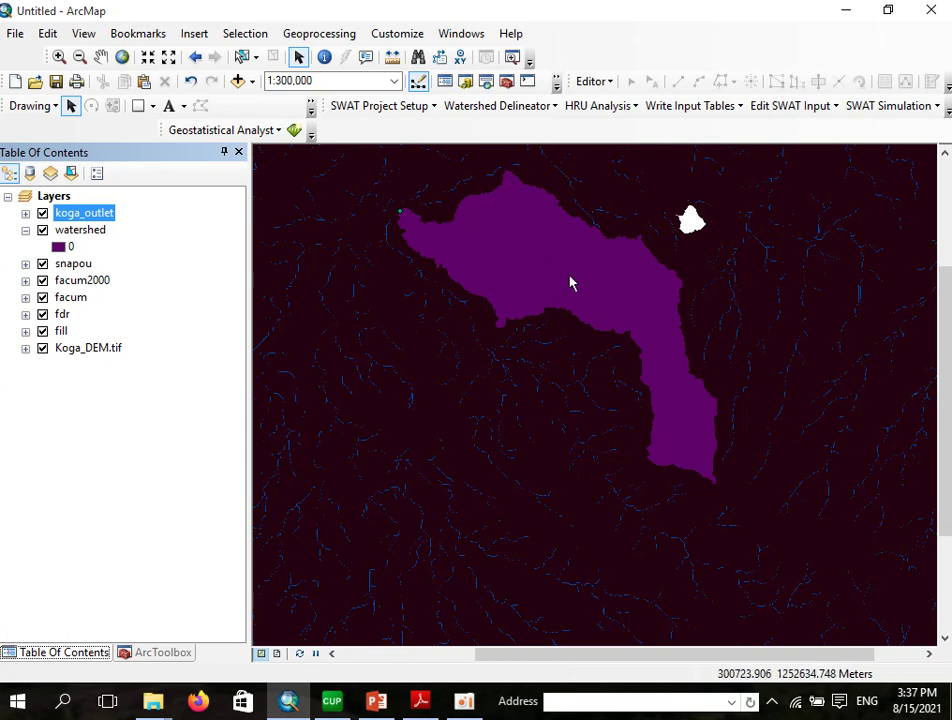
{"action": "left_click", "coordinate": [99, 238]}
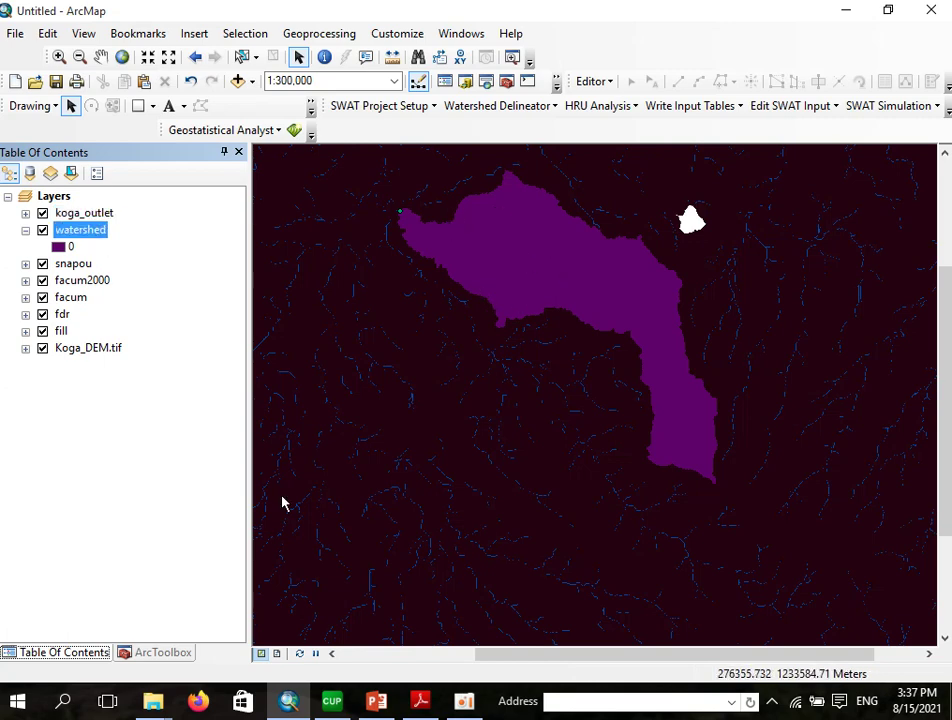
Step: Open the Raster to Polygon tool from the From Raster toolset of Conversion Tools
{"action": "left_click", "coordinate": [160, 652]}
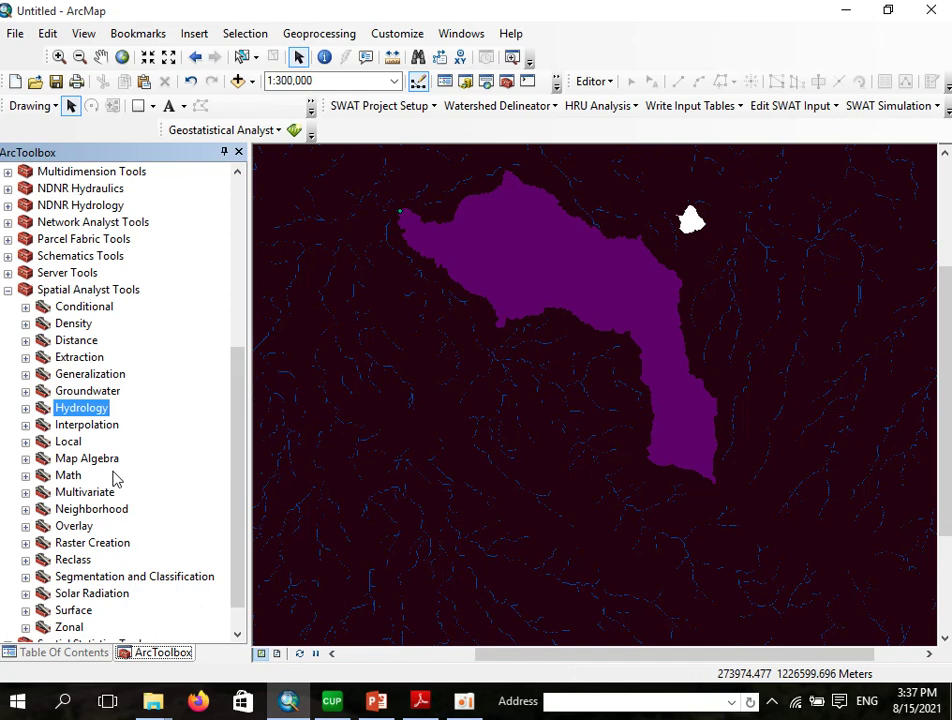
{"action": "left_click", "coordinate": [82, 652]}
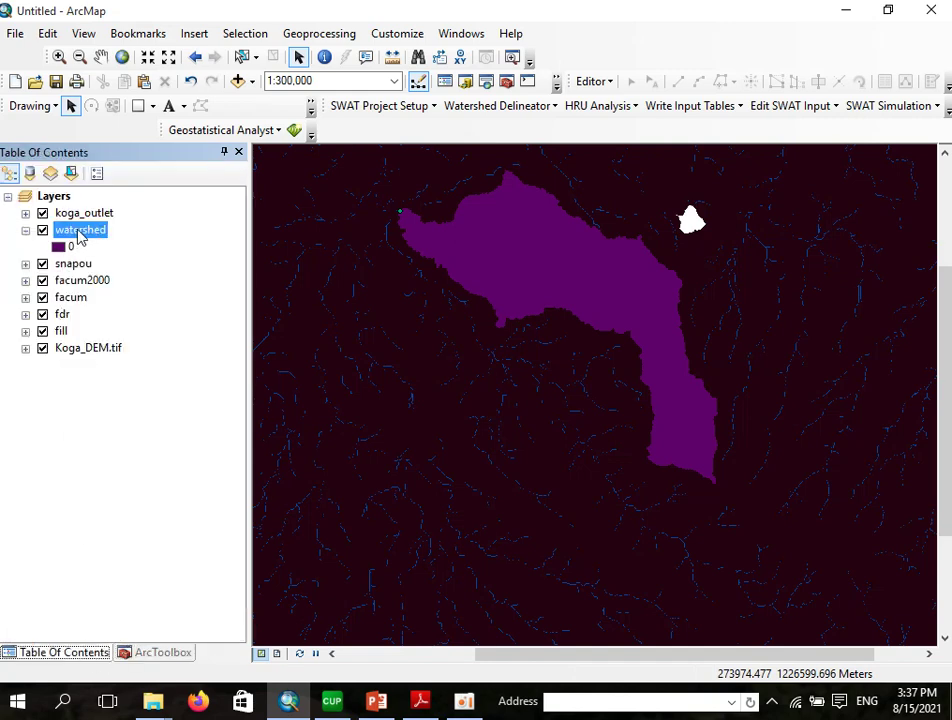
{"action": "left_click", "coordinate": [155, 652]}
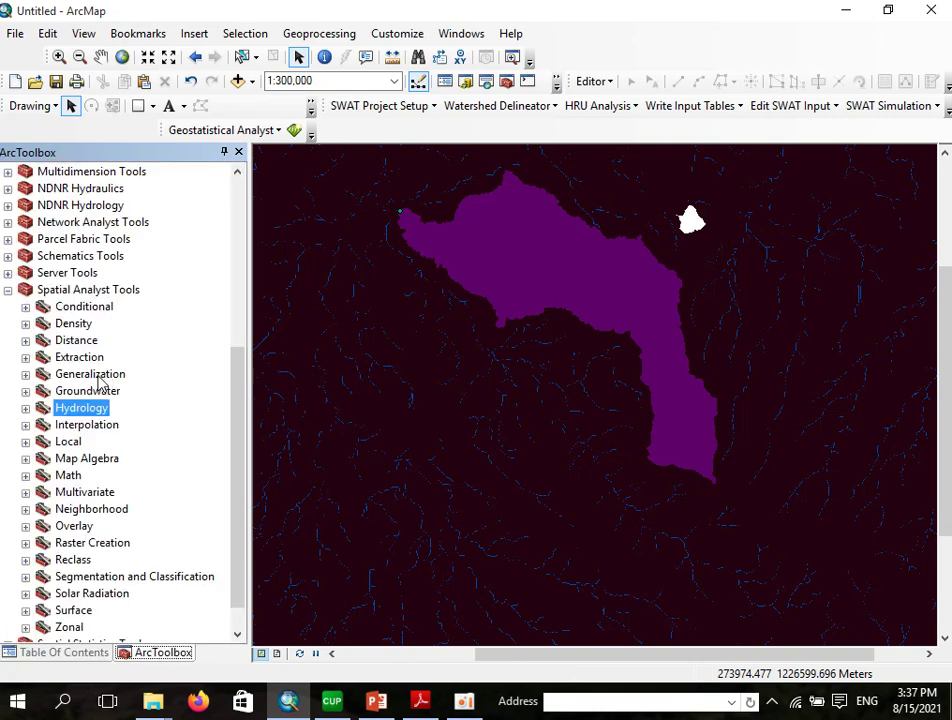
{"action": "left_click", "coordinate": [8, 289]}
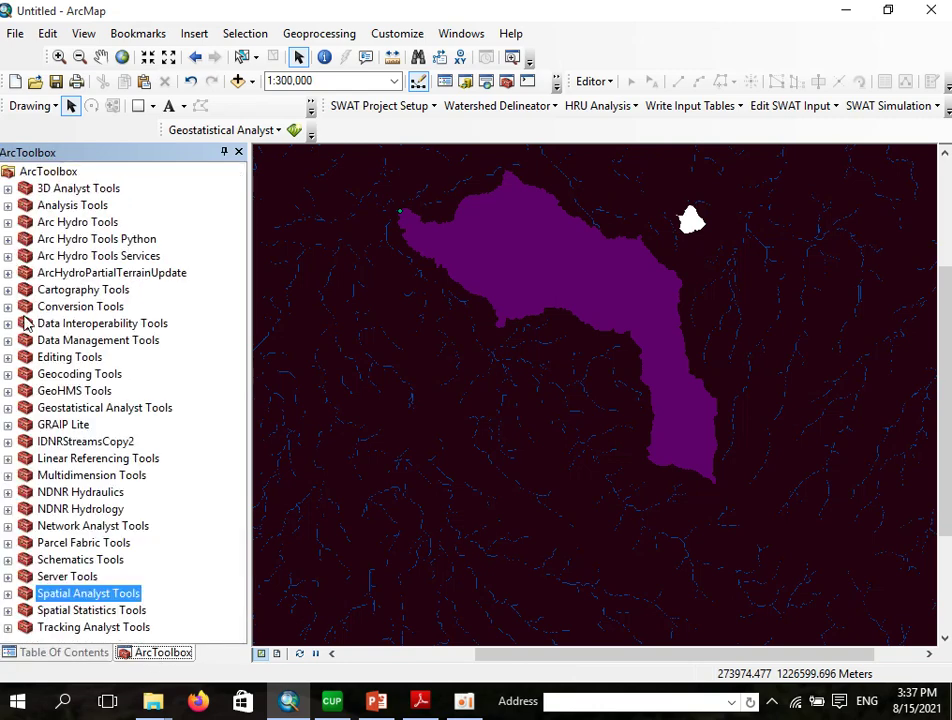
{"action": "left_click", "coordinate": [8, 306]}
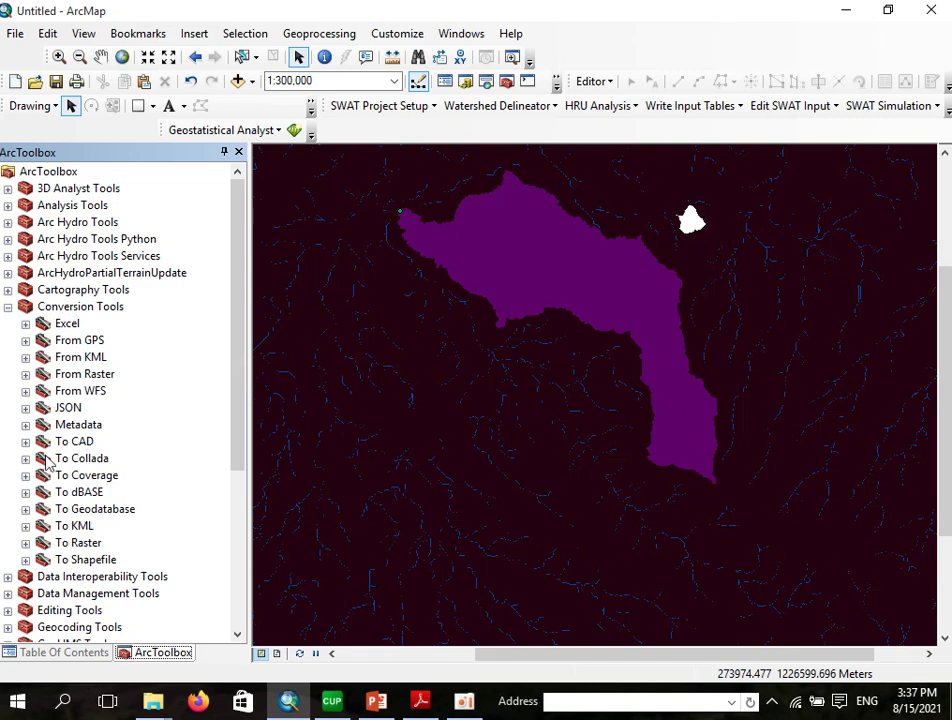
{"action": "left_click", "coordinate": [26, 375]}
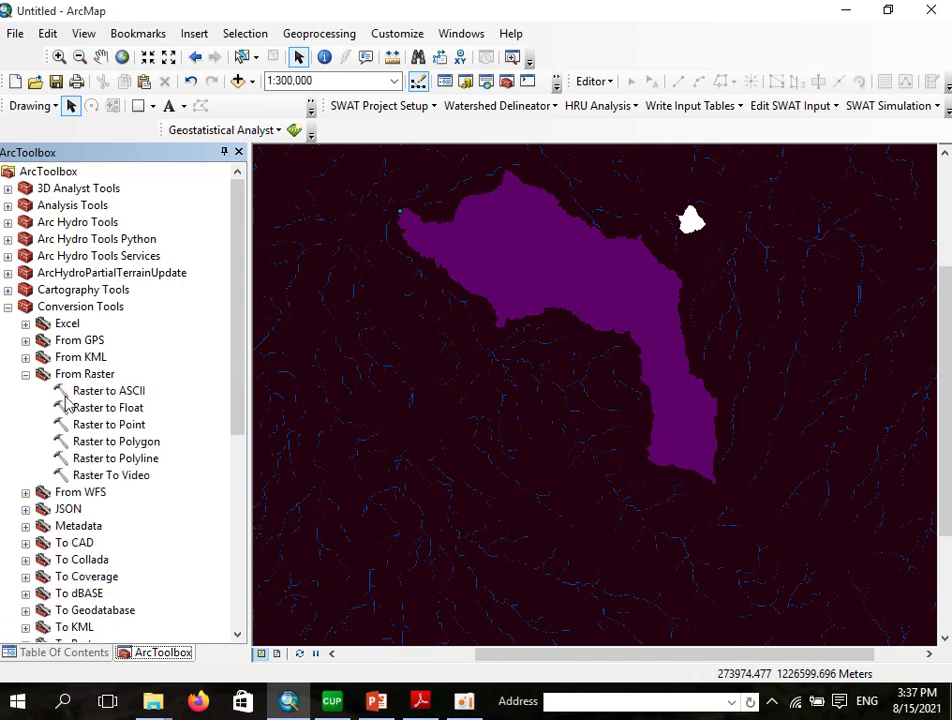
{"action": "double_click", "coordinate": [118, 441]}
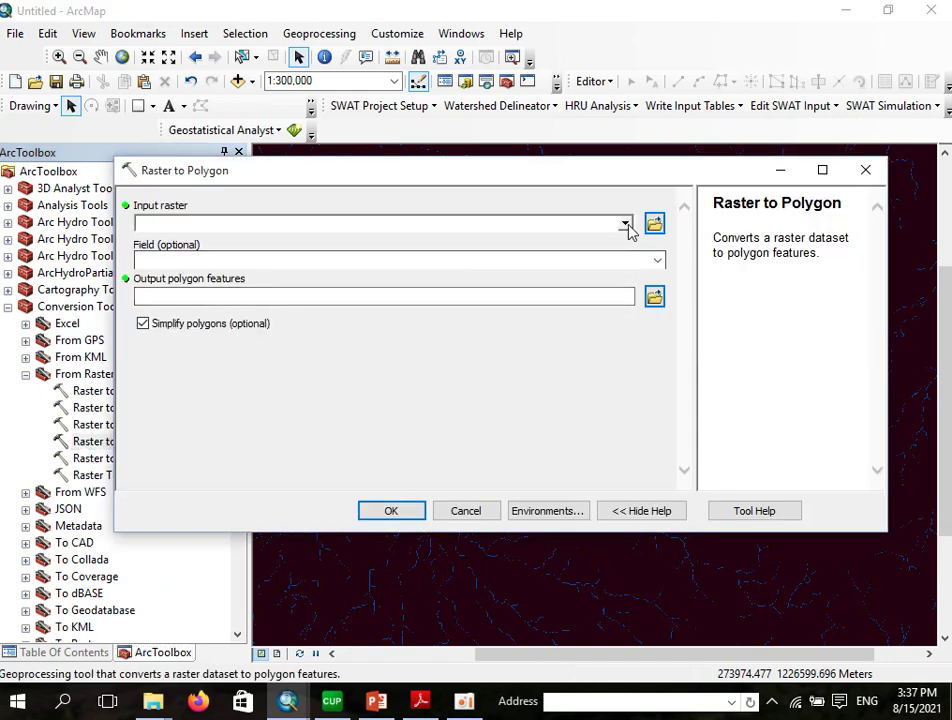
Step: Convert the watershed raster to polygons using the VALUE field, saving the output as Koga_watershed in the irrigation suiatbility mapping folder
{"action": "left_click", "coordinate": [626, 224]}
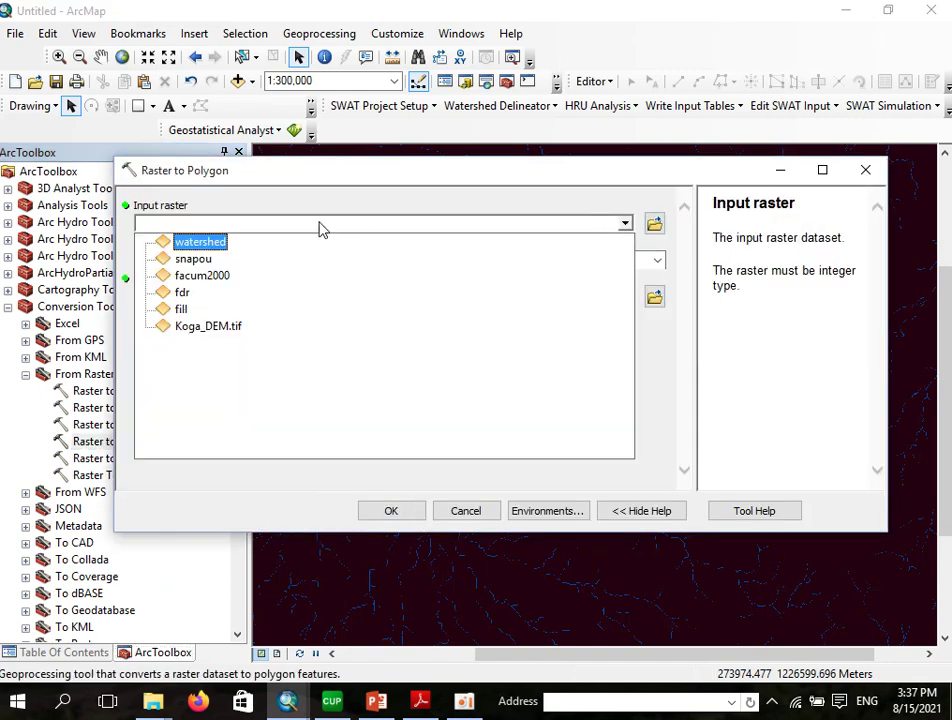
{"action": "left_click", "coordinate": [210, 243]}
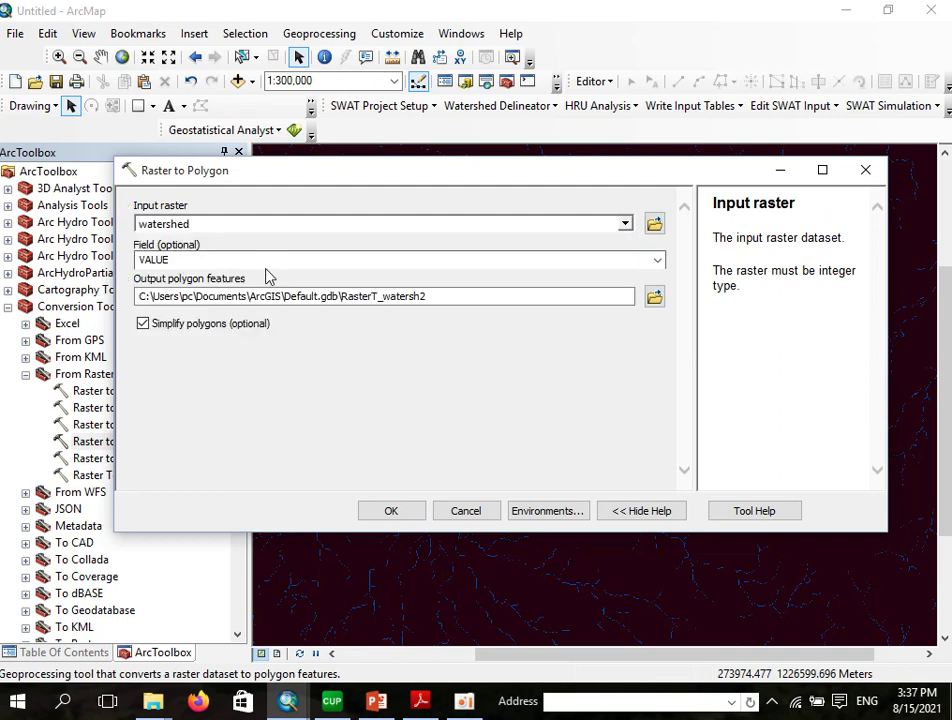
{"action": "left_click", "coordinate": [659, 260]}
{"action": "left_click", "coordinate": [658, 261]}
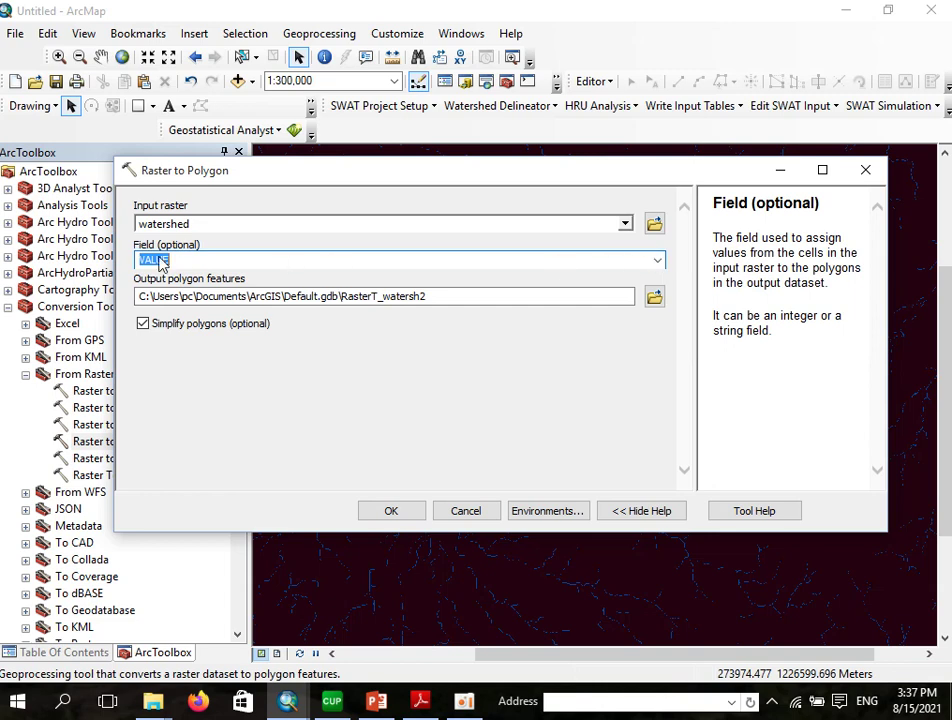
{"action": "left_click", "coordinate": [655, 299]}
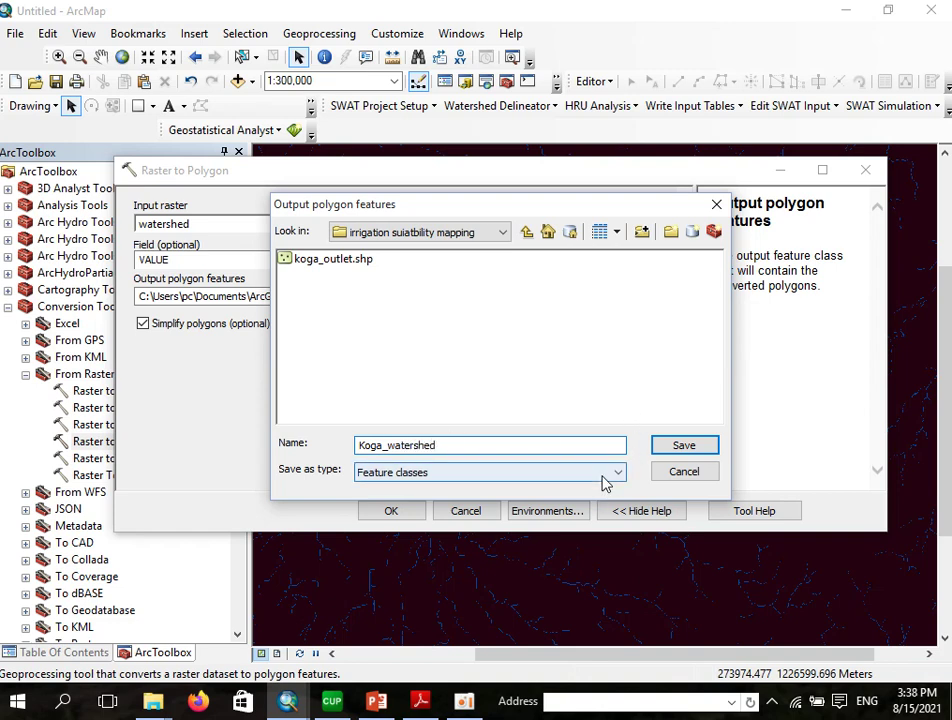
{"action": "left_click", "coordinate": [703, 446]}
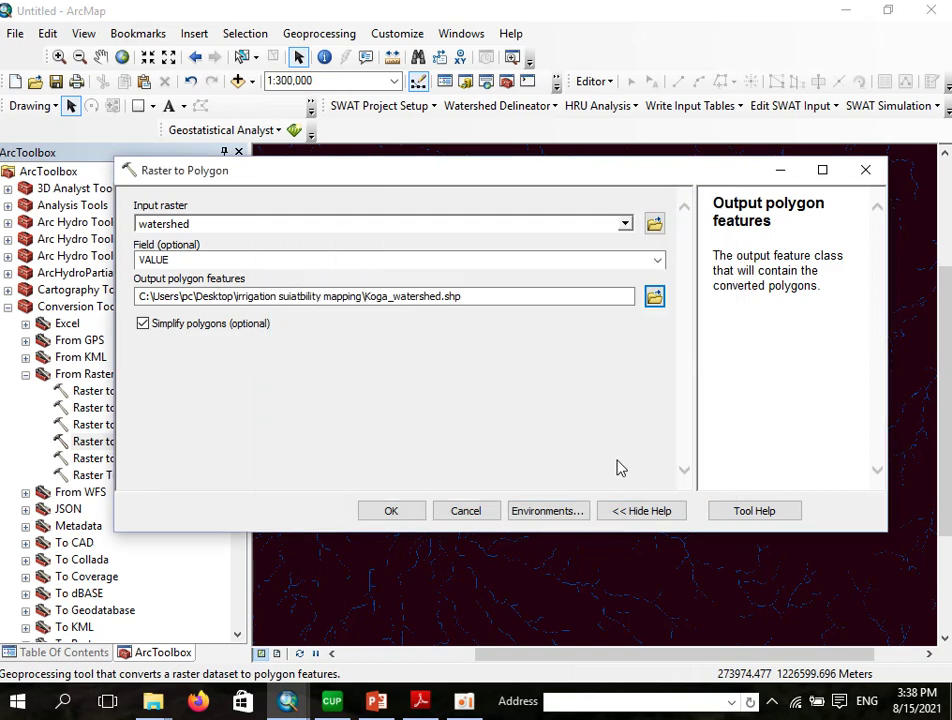
{"action": "left_click", "coordinate": [404, 513]}
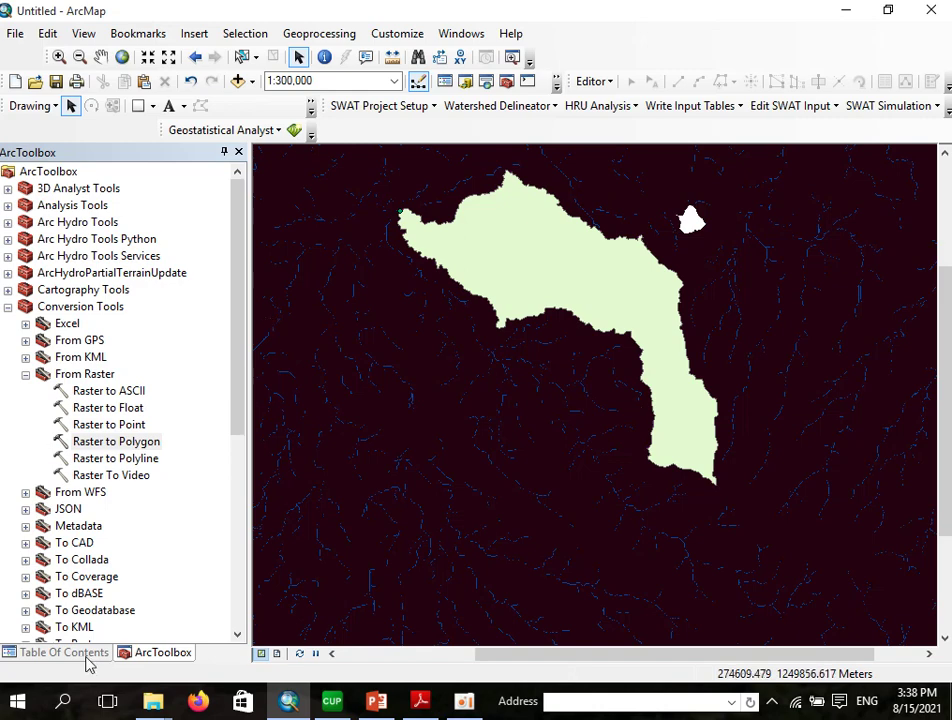
Step: Open the Koga_watershed attribute table and select the FID 0 polygon to locate it on the map
{"action": "left_click", "coordinate": [62, 652]}
{"action": "right_click", "coordinate": [82, 235]}
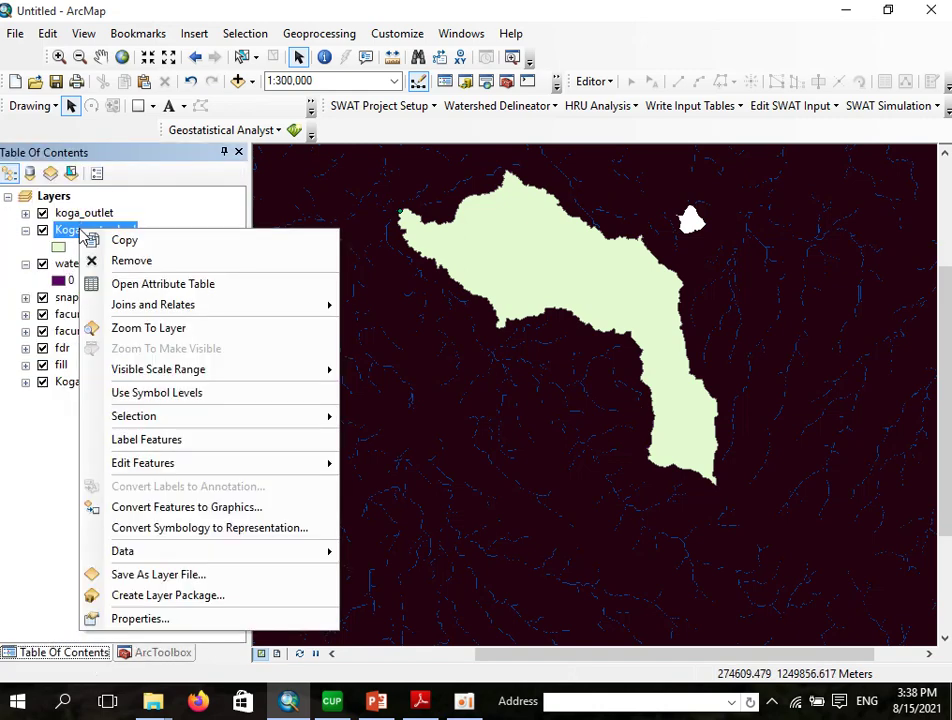
{"action": "left_click", "coordinate": [172, 284]}
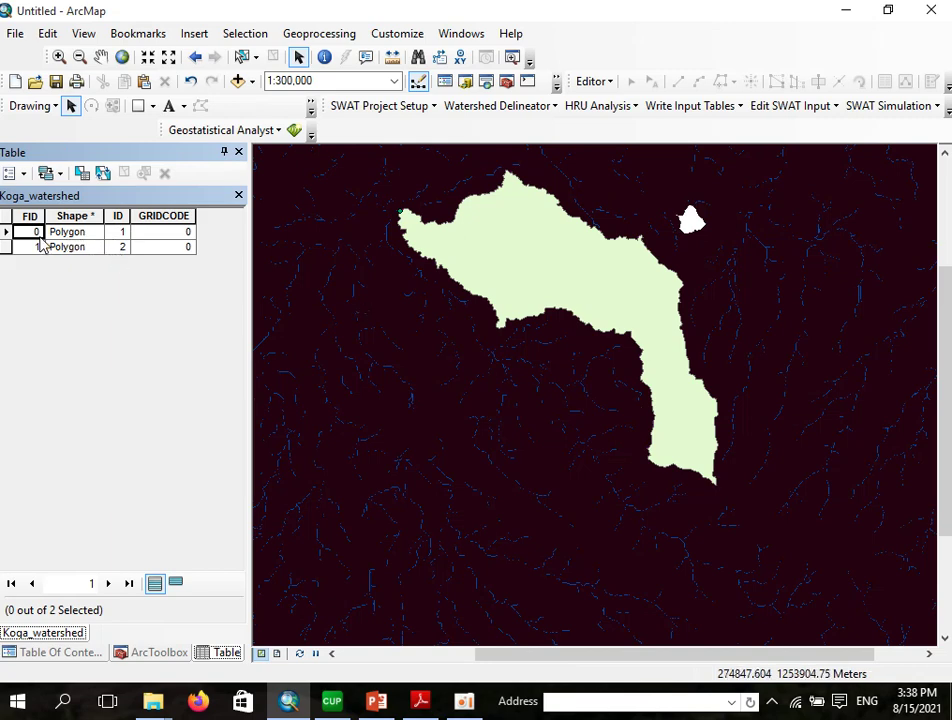
{"action": "left_click", "coordinate": [5, 232]}
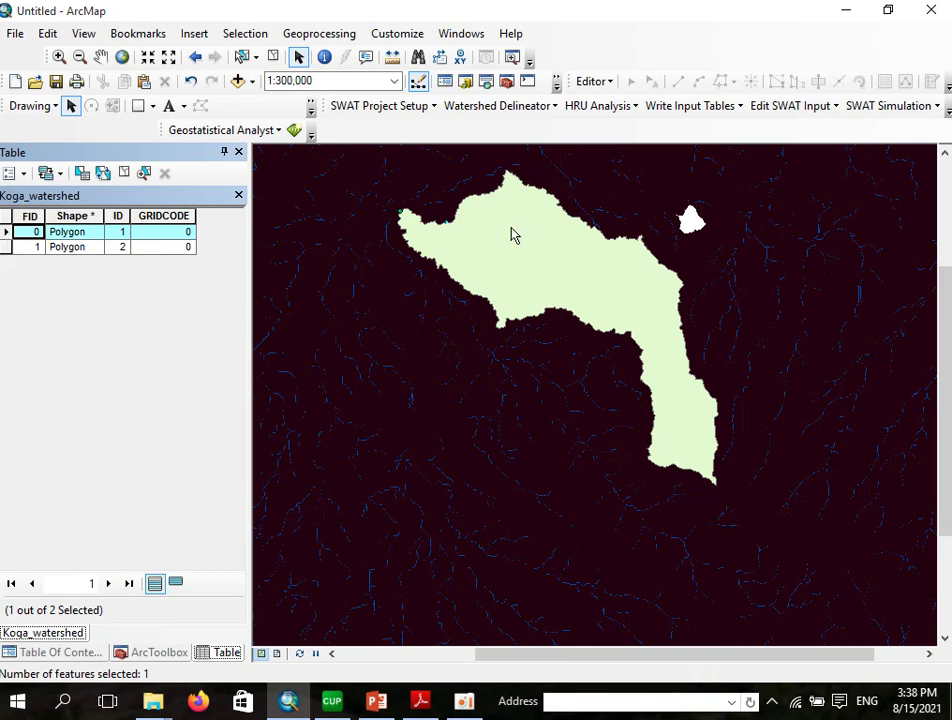
{"action": "scroll", "coordinate": [447, 228], "scroll_direction": "up", "scroll_amount": 1}
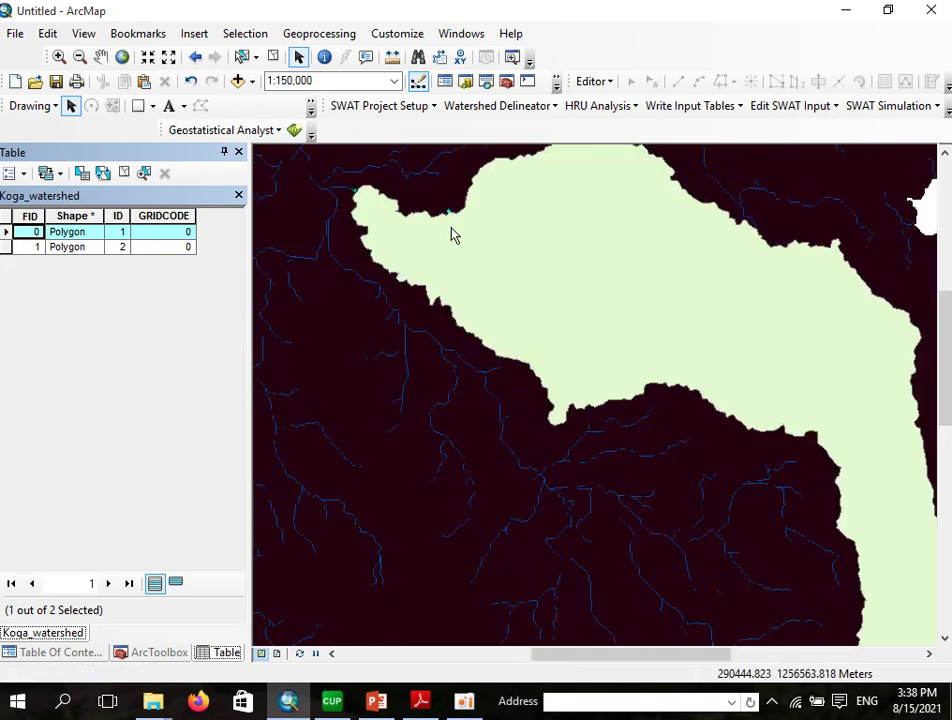
{"action": "scroll", "coordinate": [454, 236], "scroll_direction": "up", "scroll_amount": 1}
{"action": "scroll", "coordinate": [461, 245], "scroll_direction": "down", "scroll_amount": 1}
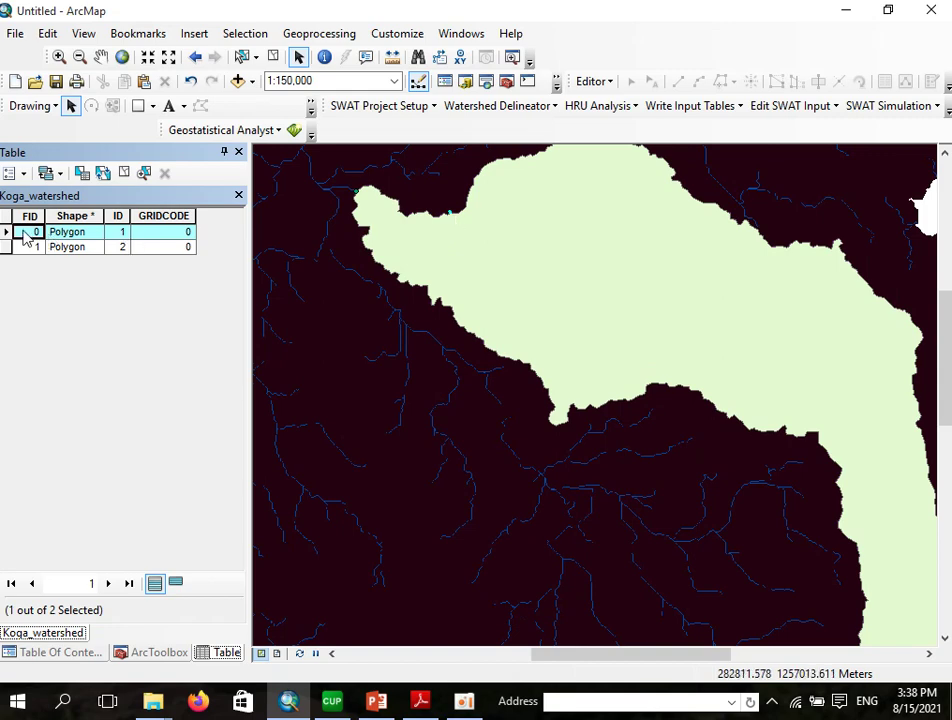
{"action": "left_click", "coordinate": [112, 247]}
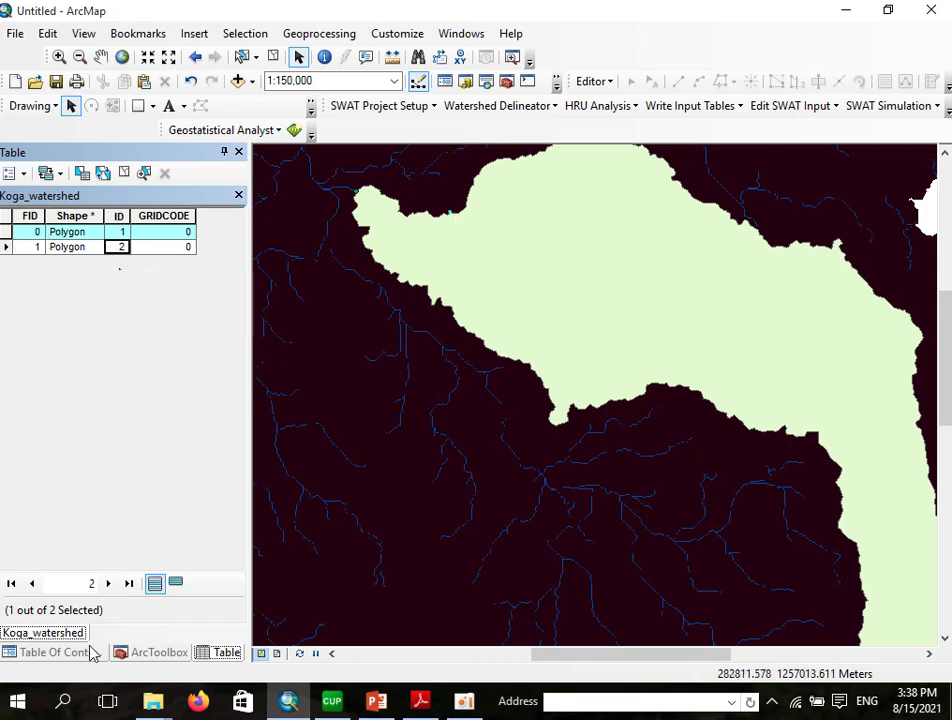
Step: Return to the layer list and view the whole Koga_watershed polygon on the map
{"action": "left_click", "coordinate": [57, 652]}
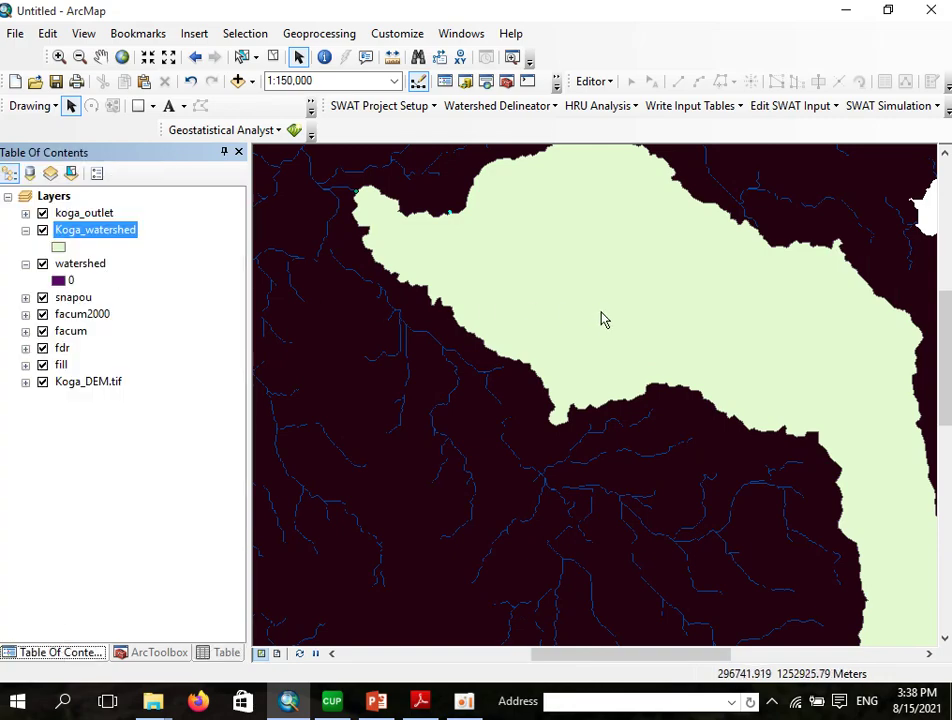
{"action": "scroll", "coordinate": [601, 319], "scroll_direction": "up", "scroll_amount": 2}
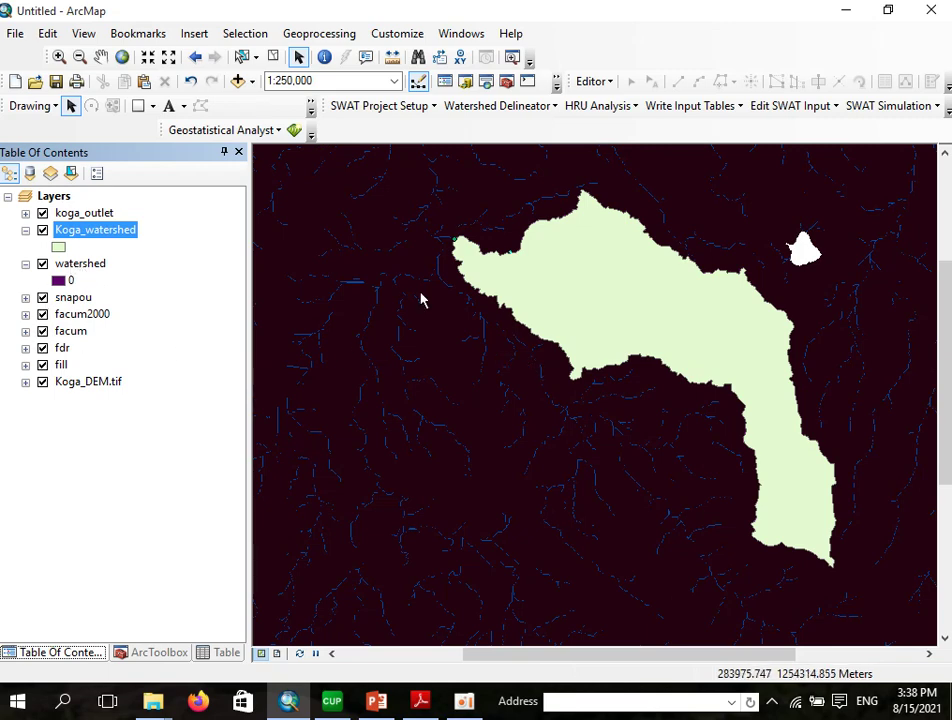
{"action": "left_click", "coordinate": [464, 702]}
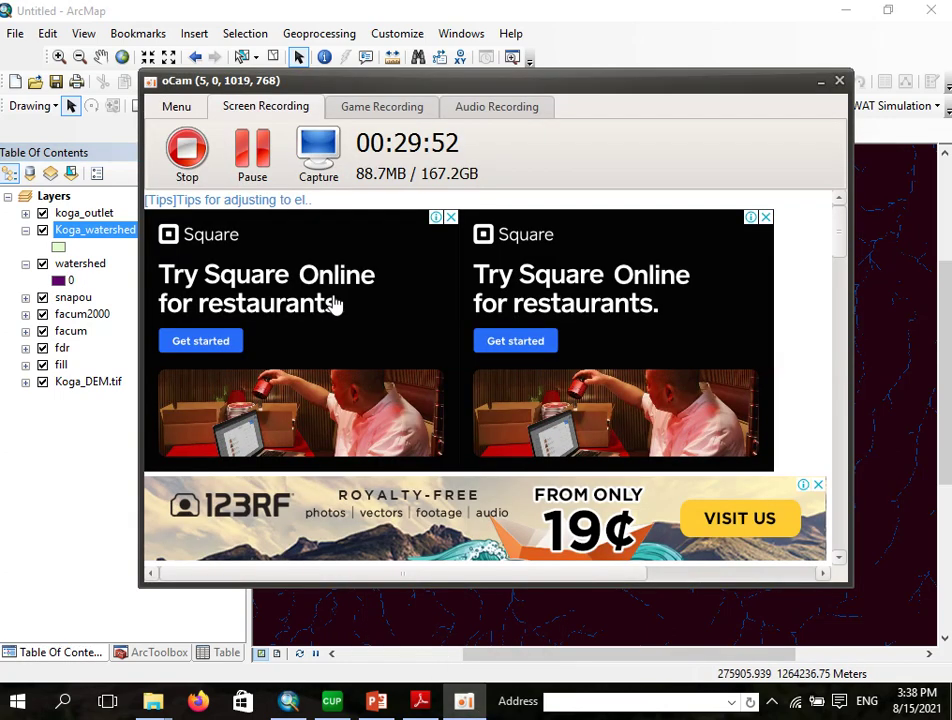
{"action": "left_click", "coordinate": [821, 82]}
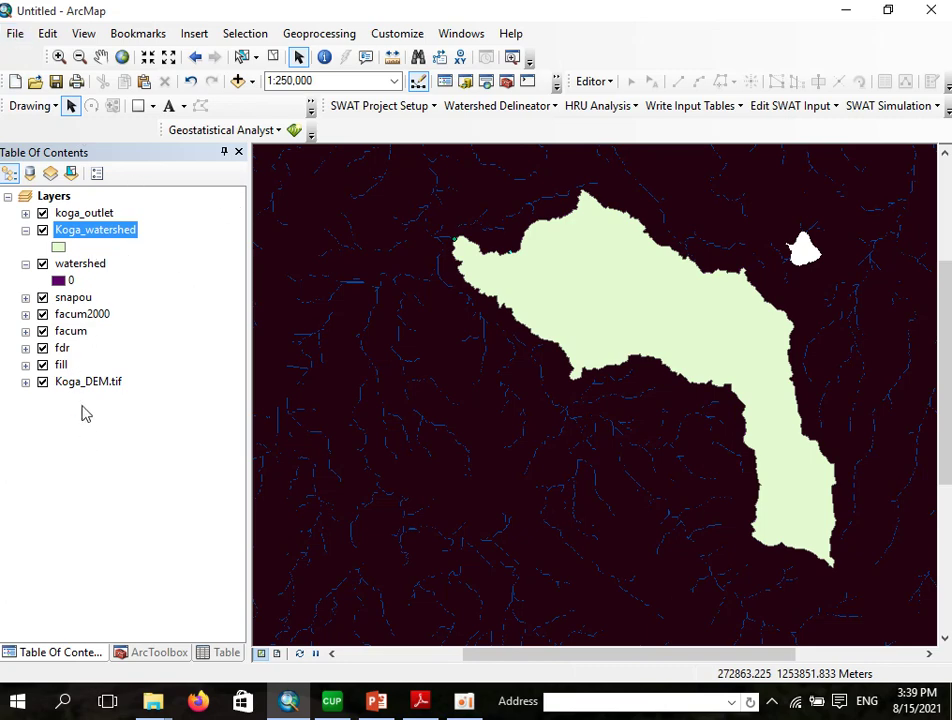
Step: Hide every layer except Koga_watershed and Koga_DEM.tif, with the watershed raster's legend collapsed
{"action": "left_click", "coordinate": [25, 263]}
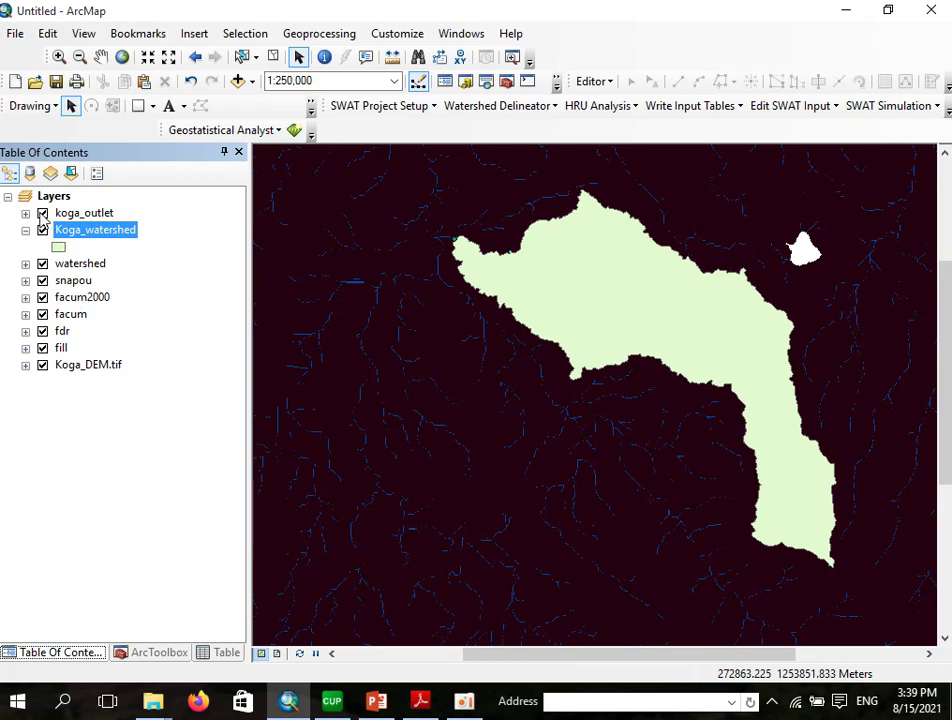
{"action": "left_click", "coordinate": [42, 213]}
{"action": "left_click", "coordinate": [42, 263]}
{"action": "left_click", "coordinate": [42, 280]}
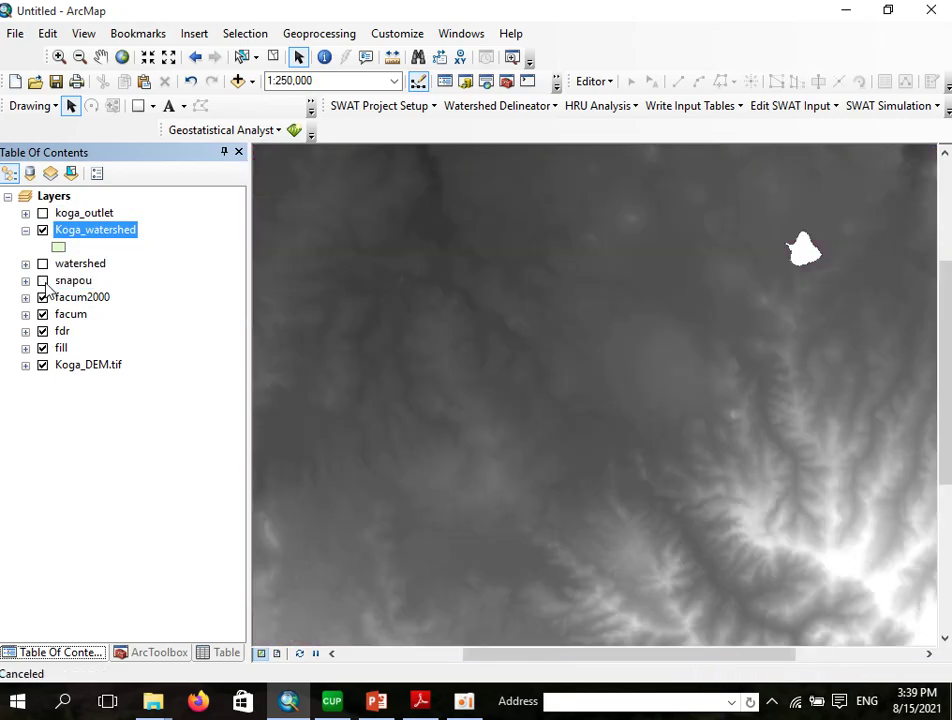
{"action": "left_click", "coordinate": [42, 297]}
{"action": "left_click", "coordinate": [42, 314]}
{"action": "left_click", "coordinate": [42, 331]}
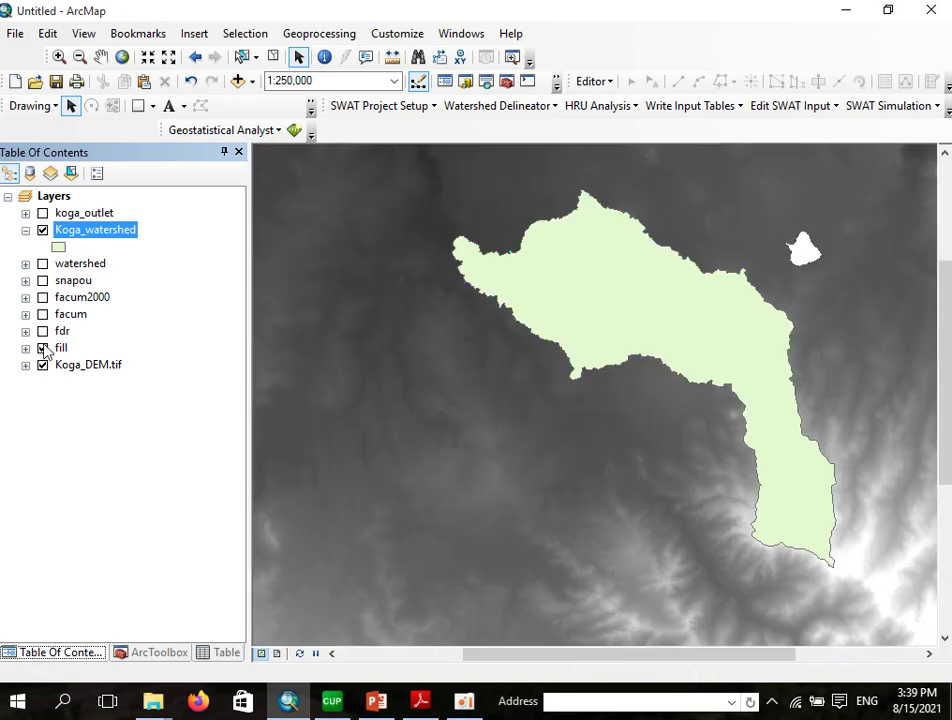
{"action": "left_click", "coordinate": [42, 348]}
{"action": "left_click", "coordinate": [42, 365]}
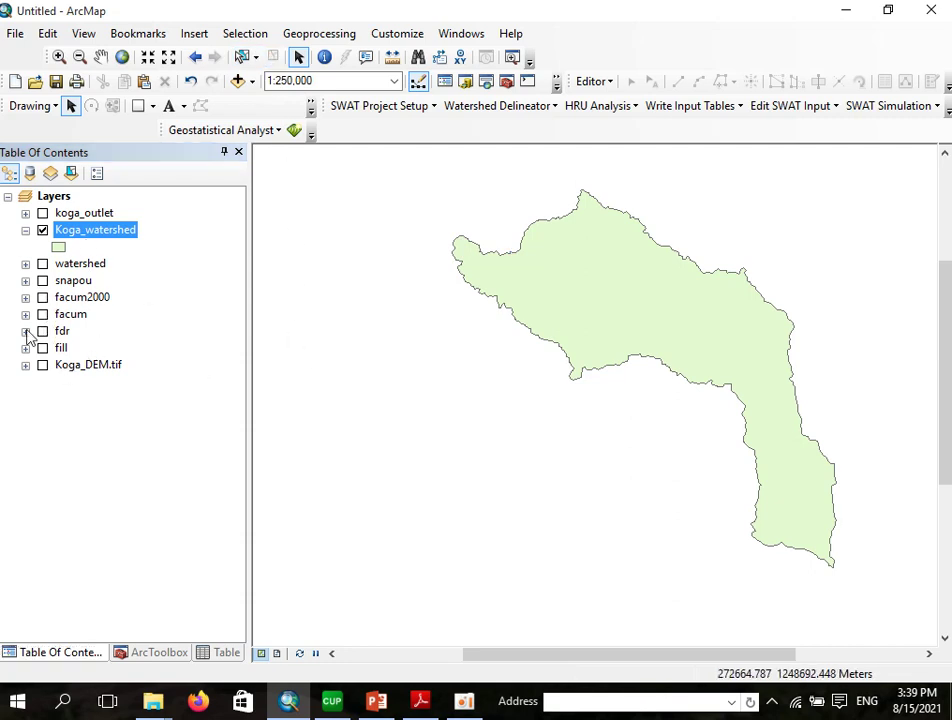
{"action": "left_click", "coordinate": [42, 366]}
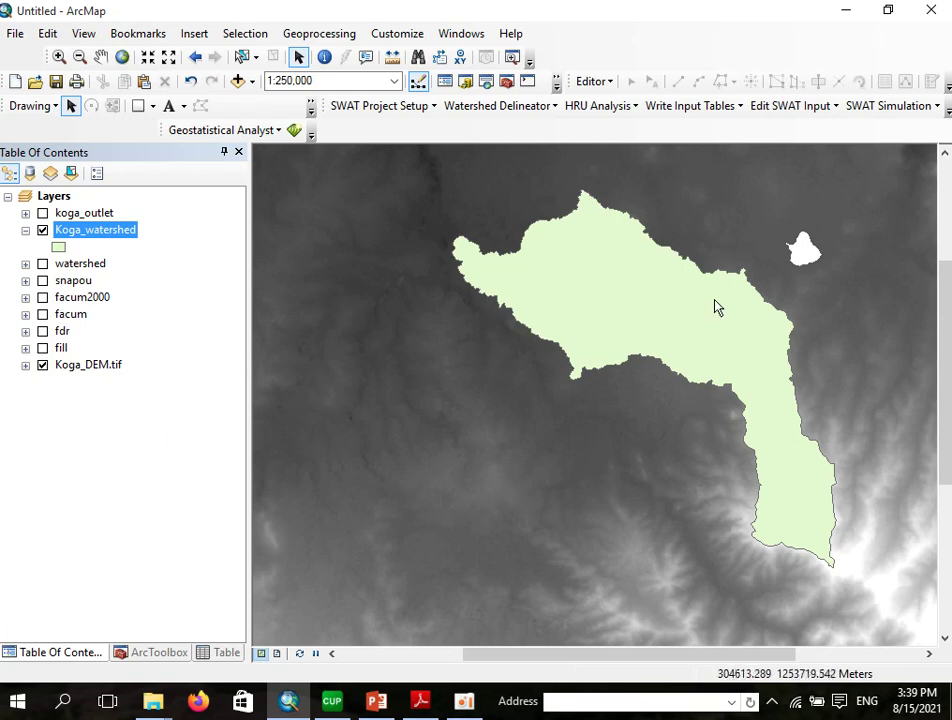
{"action": "scroll", "coordinate": [577, 342], "scroll_direction": "up", "scroll_amount": 3}
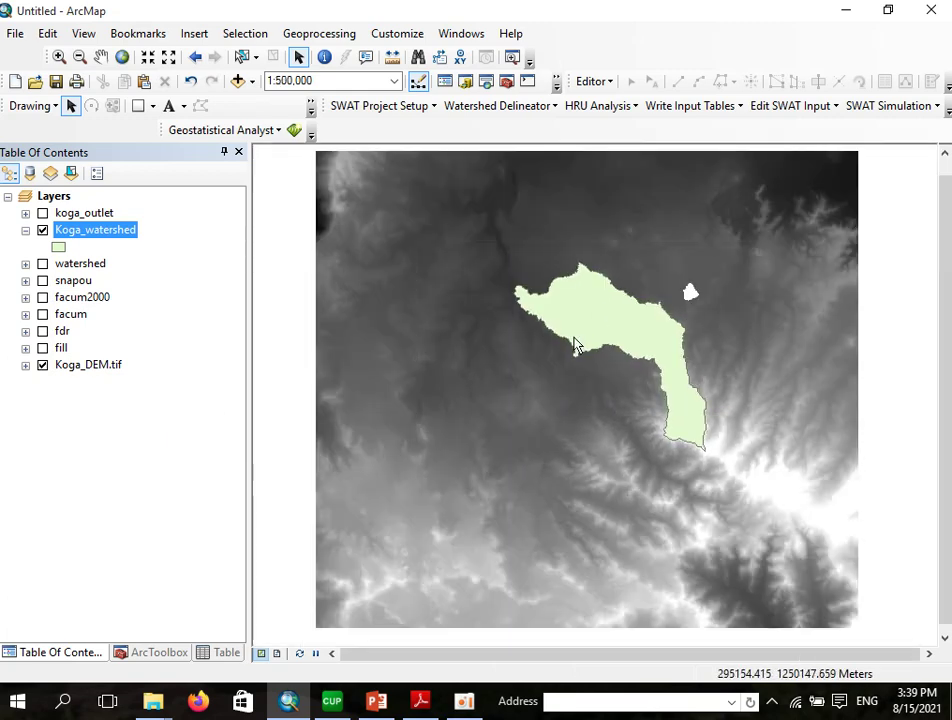
{"action": "scroll", "coordinate": [489, 317], "scroll_direction": "down", "scroll_amount": 1}
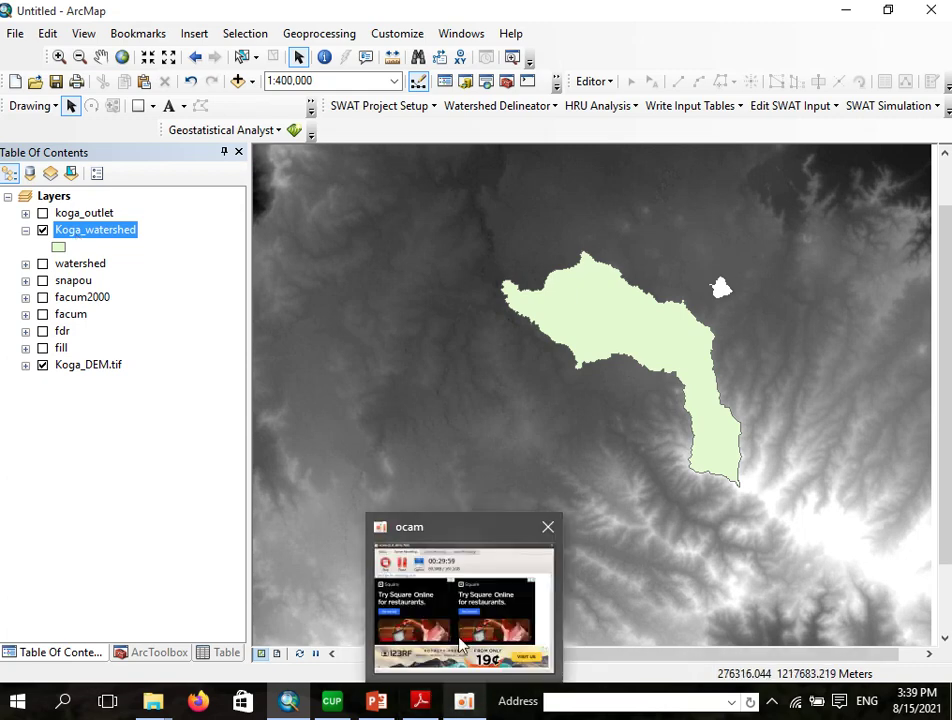
{"action": "left_click", "coordinate": [464, 701]}
{"action": "left_click", "coordinate": [252, 150]}
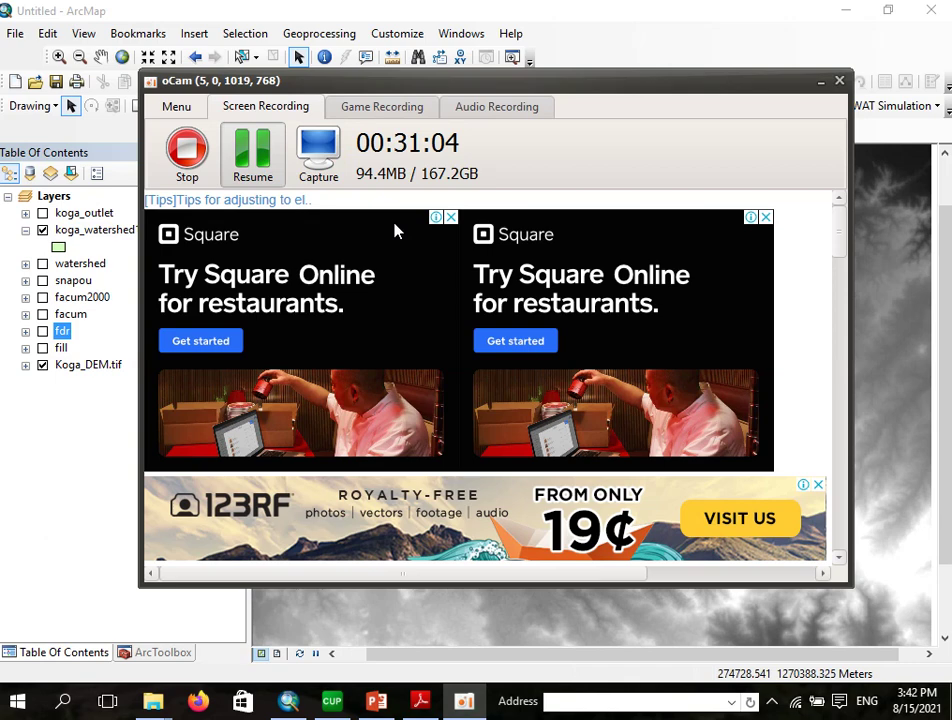
{"action": "left_click", "coordinate": [821, 81]}
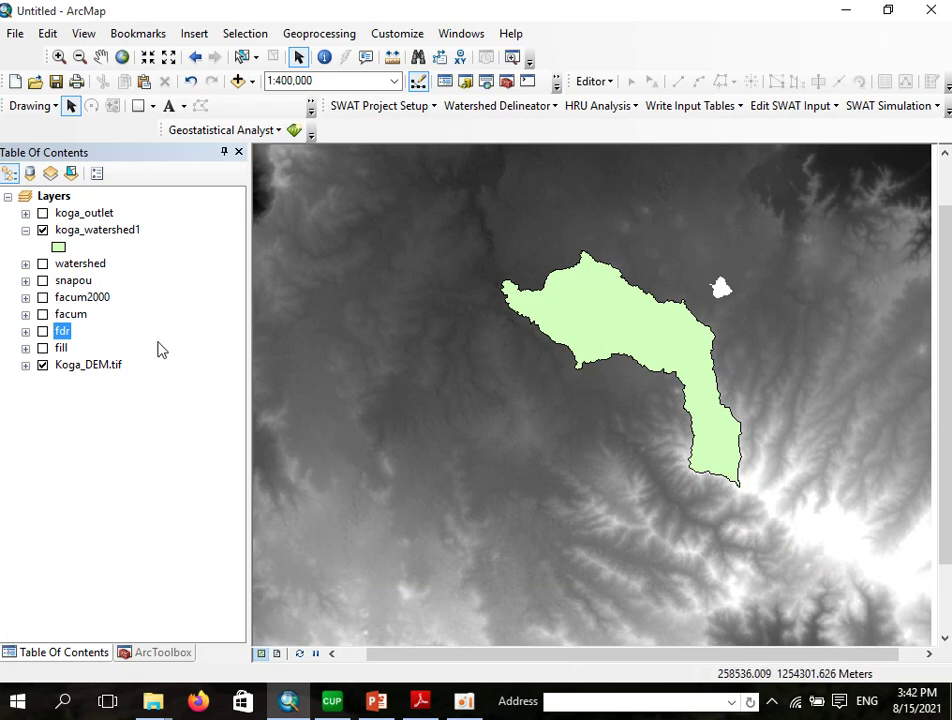
{"action": "left_click", "coordinate": [82, 264]}
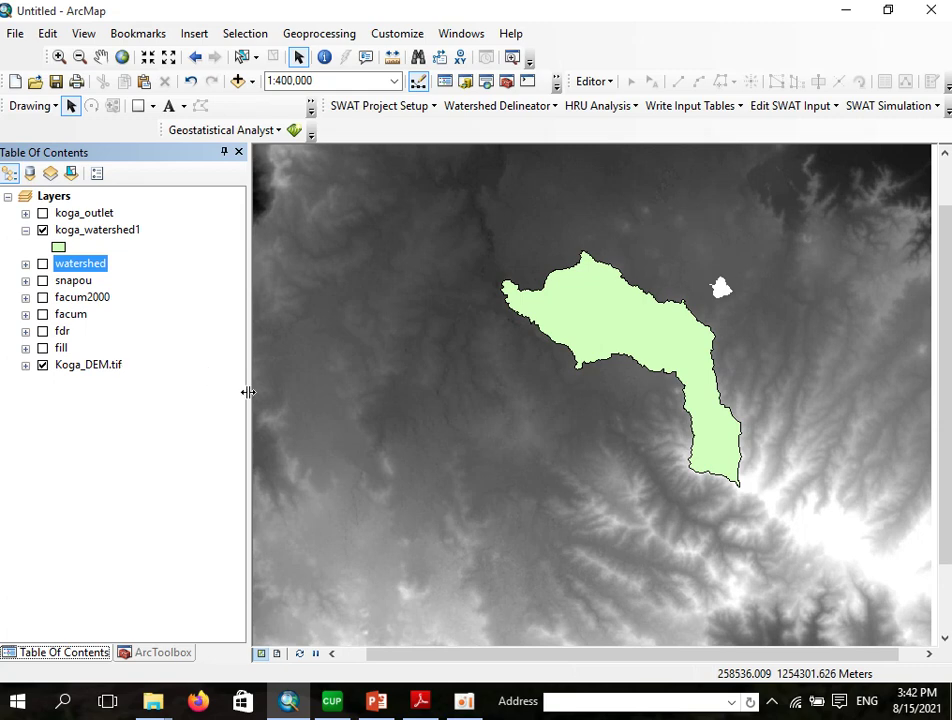
Step: Switch to PowerPoint and review the "Parameters used" slide for the irrigation suitability mapping
{"action": "mouse_move", "coordinate": [376, 701]}
{"action": "left_click", "coordinate": [343, 627]}
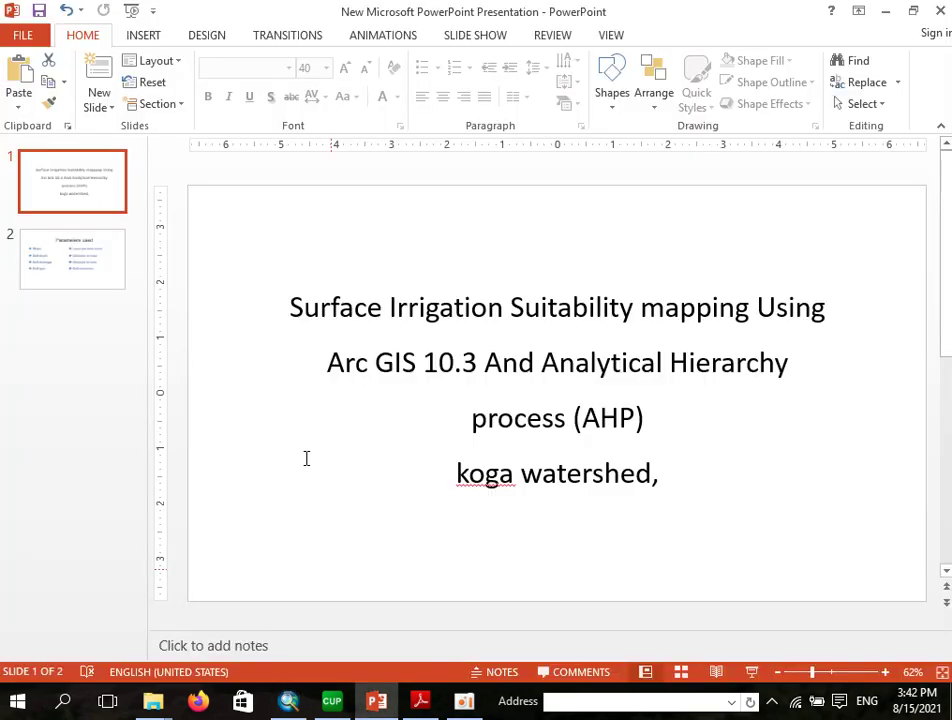
{"action": "scroll", "coordinate": [213, 379], "scroll_direction": "down", "scroll_amount": 1}
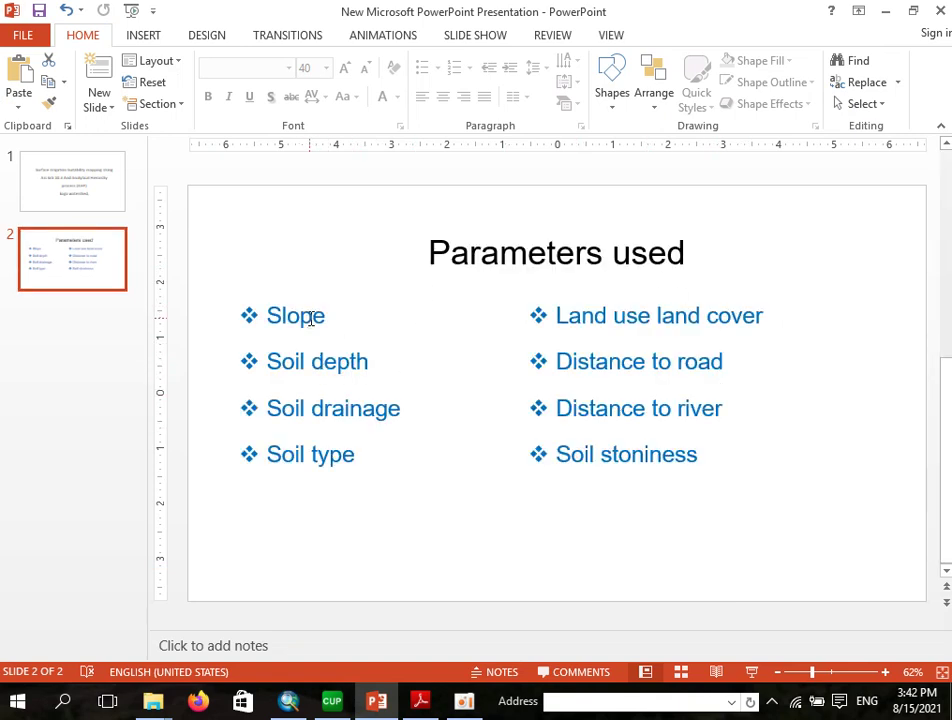
Step: Switch to draft_Proof_hi.pdf in Adobe Reader and read the slope gradient section with Table 2.1 on slope classes and suitability scores
{"action": "mouse_move", "coordinate": [420, 701]}
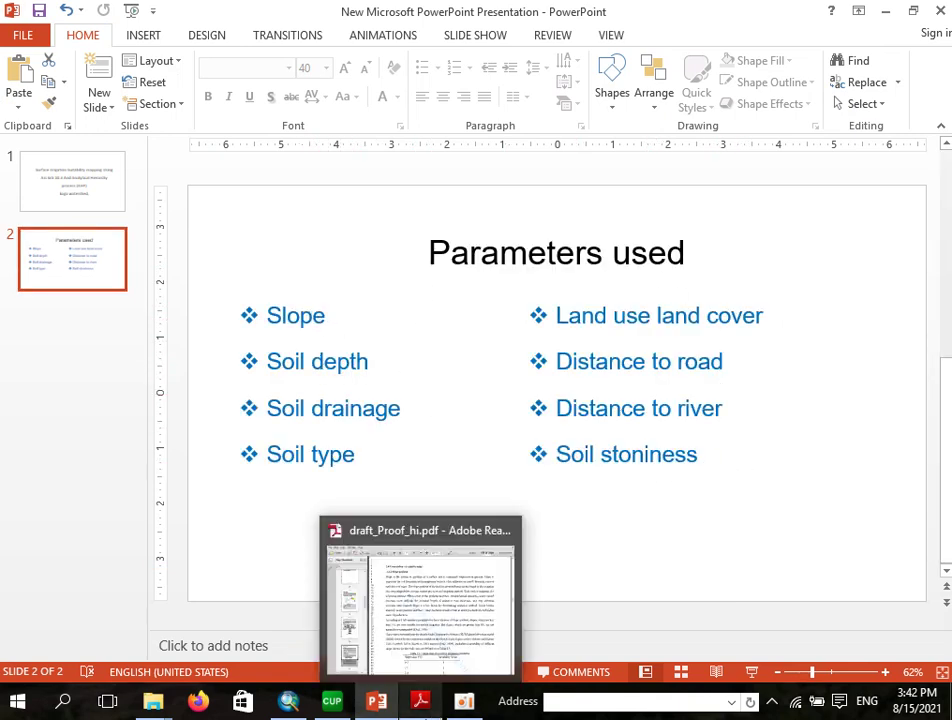
{"action": "left_click", "coordinate": [416, 606]}
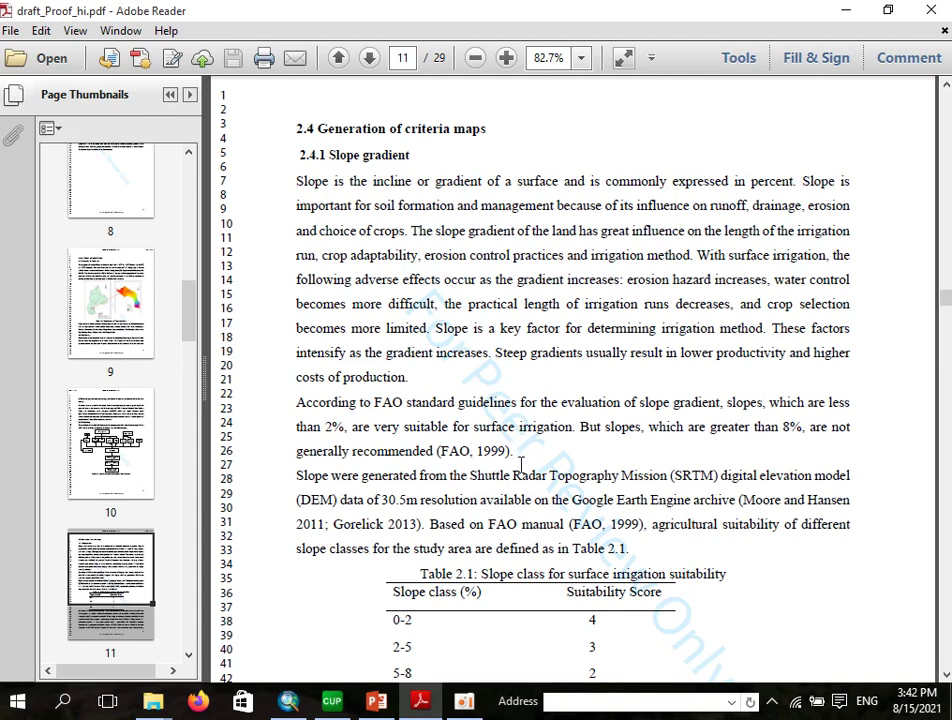
{"action": "scroll", "coordinate": [519, 463], "scroll_direction": "down", "scroll_amount": 5}
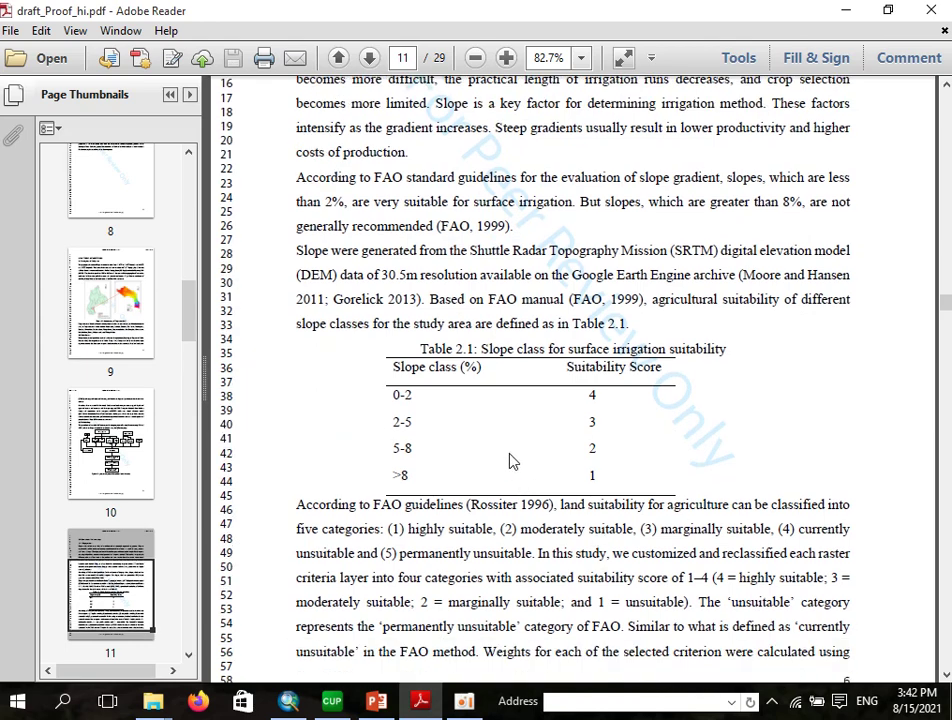
{"action": "scroll", "coordinate": [630, 436], "scroll_direction": "up", "scroll_amount": 2}
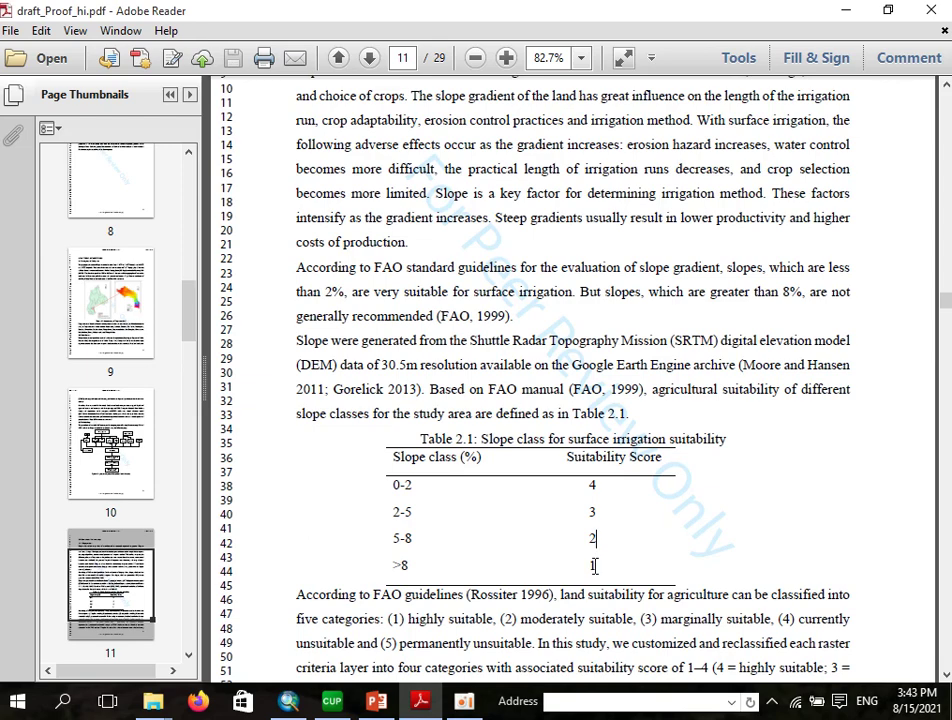
{"action": "scroll", "coordinate": [495, 450], "scroll_direction": "up", "scroll_amount": 3}
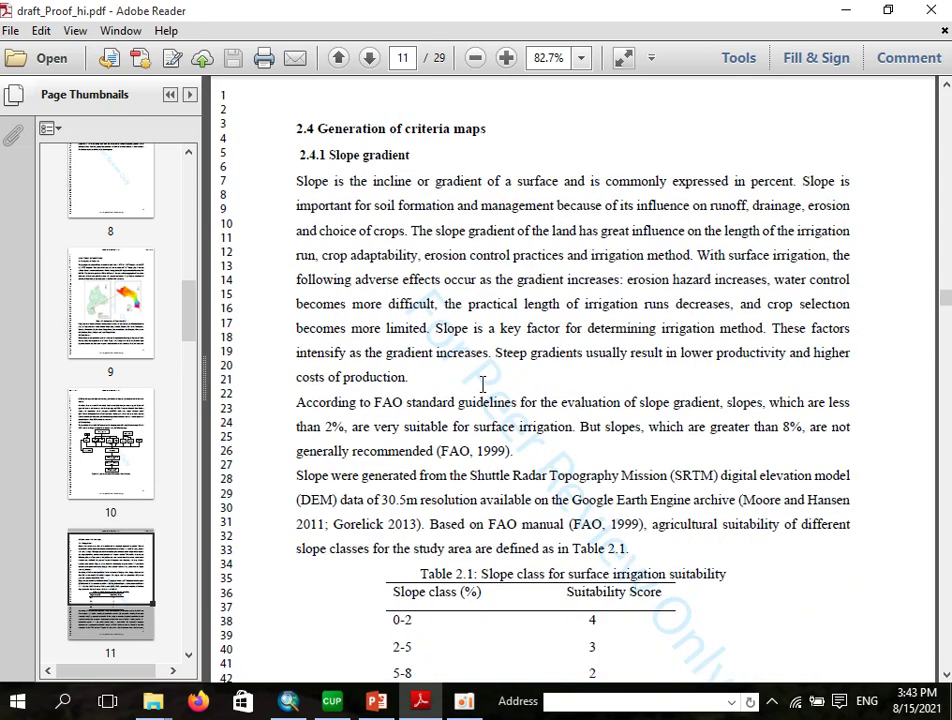
{"action": "scroll", "coordinate": [475, 289], "scroll_direction": "up", "scroll_amount": 2}
{"action": "scroll", "coordinate": [485, 360], "scroll_direction": "down", "scroll_amount": 3}
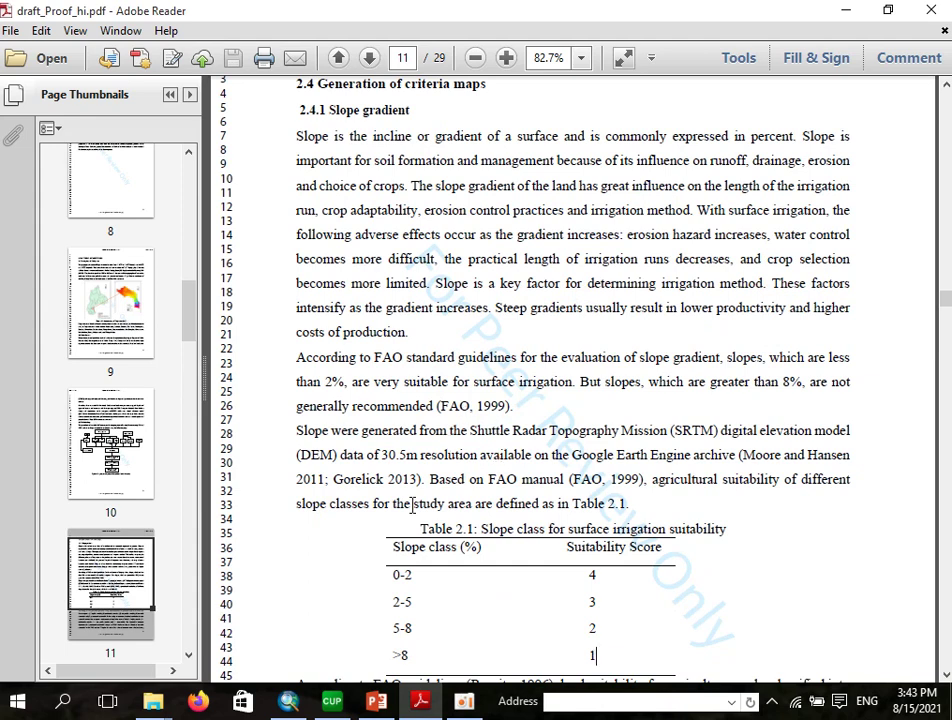
Step: Switch back to ArcMap and open the Extract by Mask tool from the Spatial Analyst extraction tools
{"action": "left_click", "coordinate": [288, 701]}
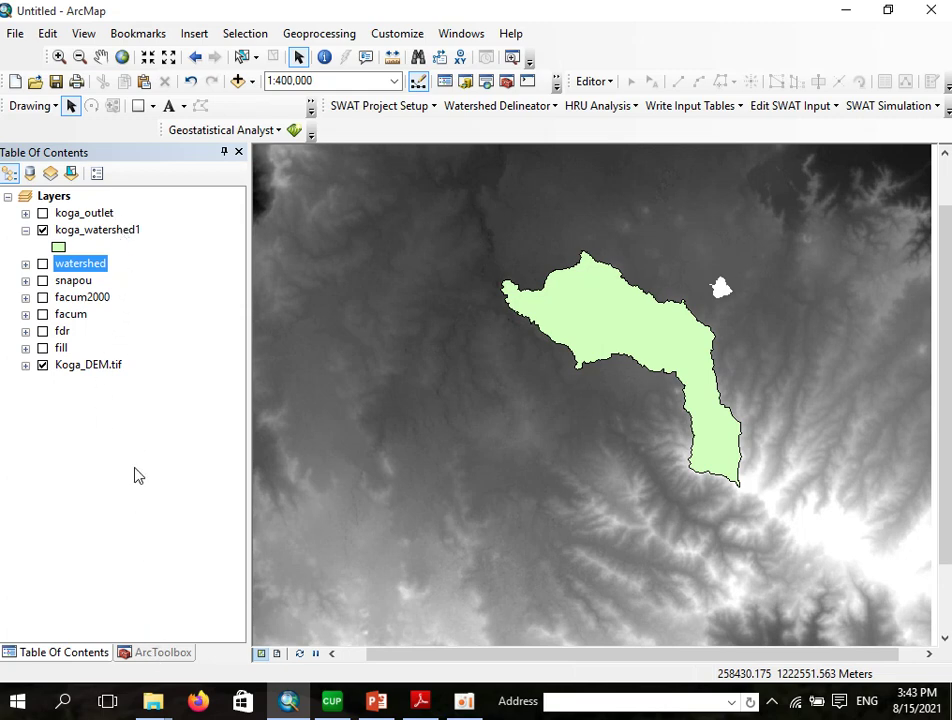
{"action": "left_click", "coordinate": [152, 654]}
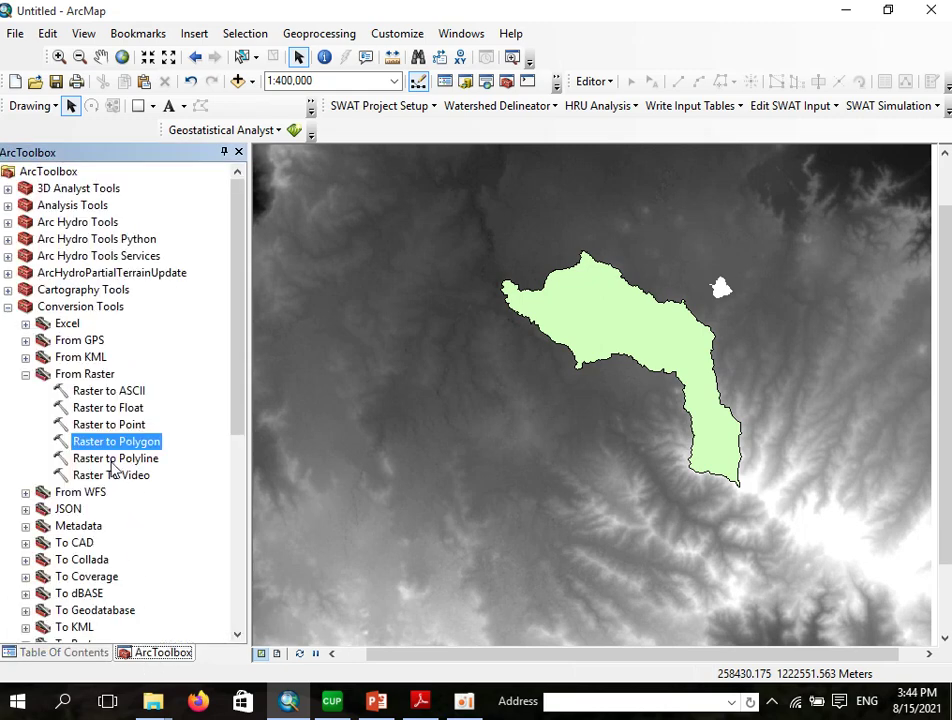
{"action": "left_click", "coordinate": [25, 374]}
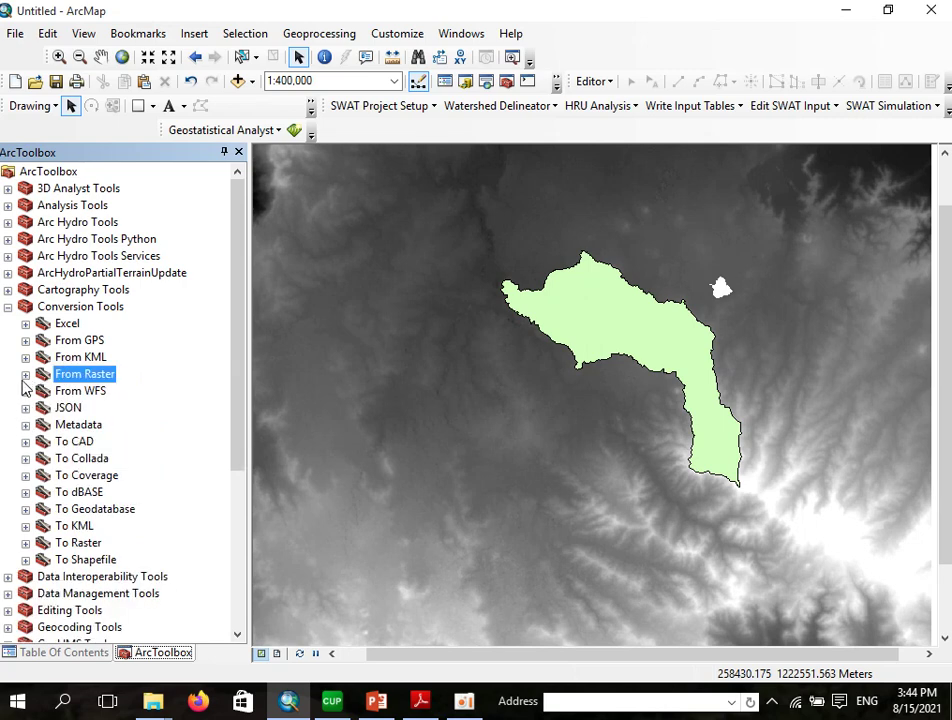
{"action": "left_click", "coordinate": [8, 307]}
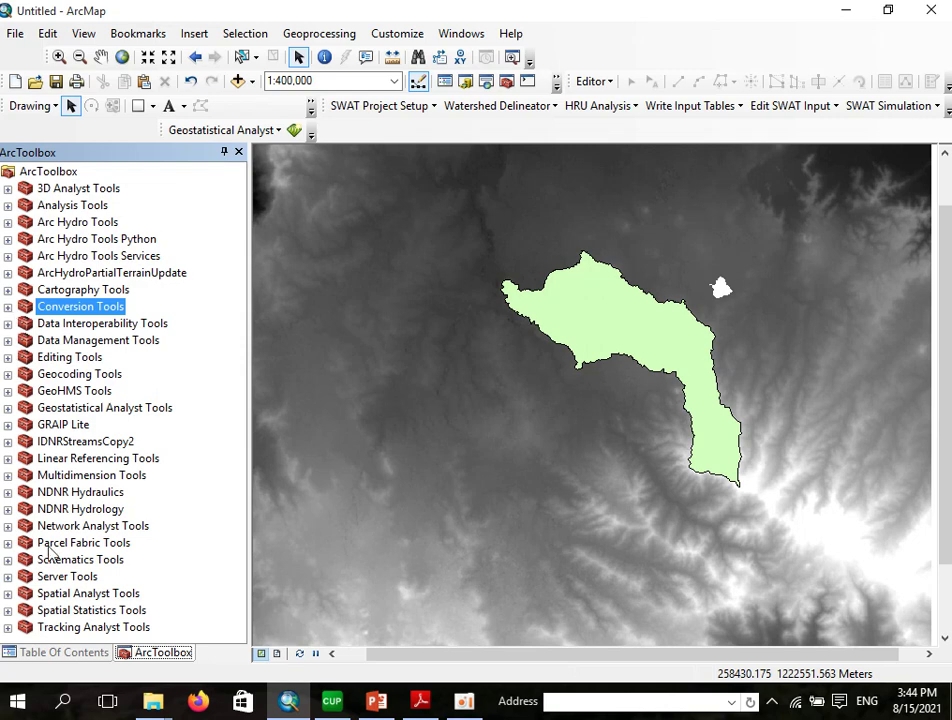
{"action": "left_click", "coordinate": [8, 594]}
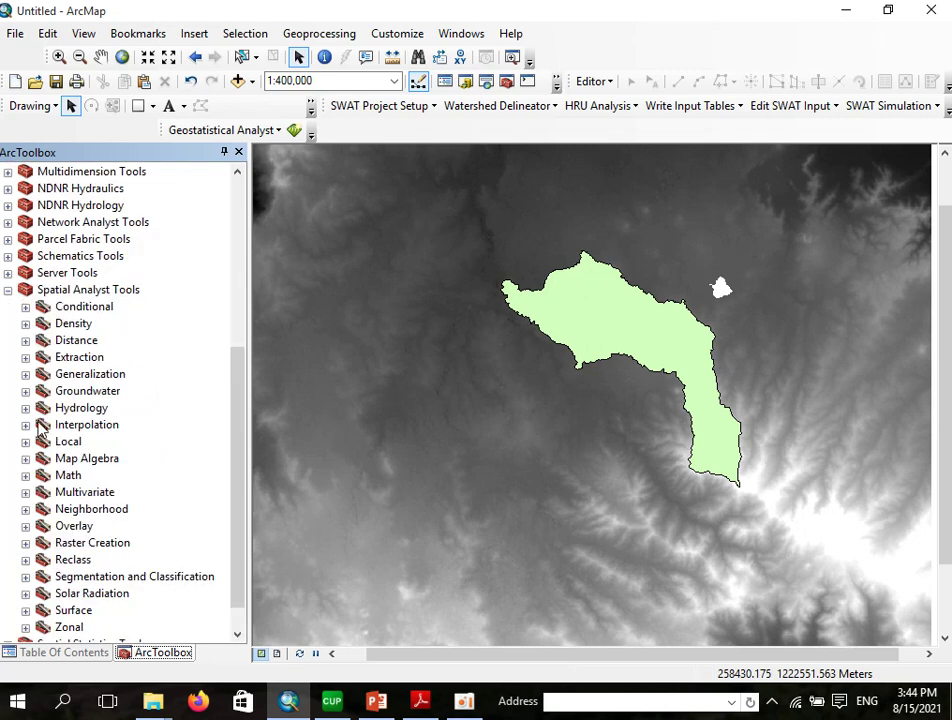
{"action": "left_click", "coordinate": [26, 358]}
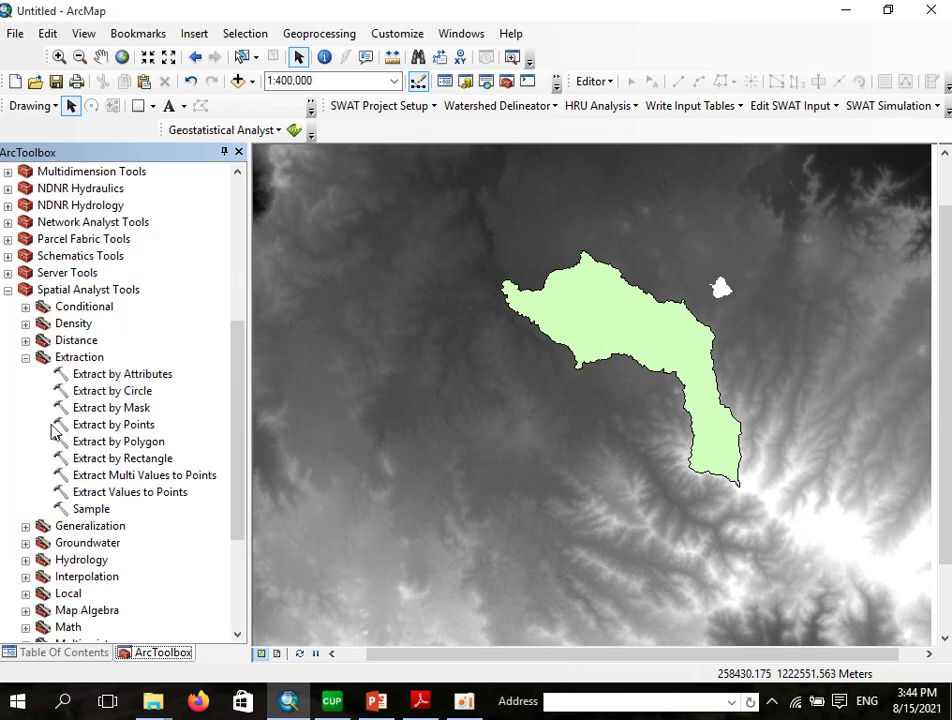
{"action": "left_click", "coordinate": [114, 409]}
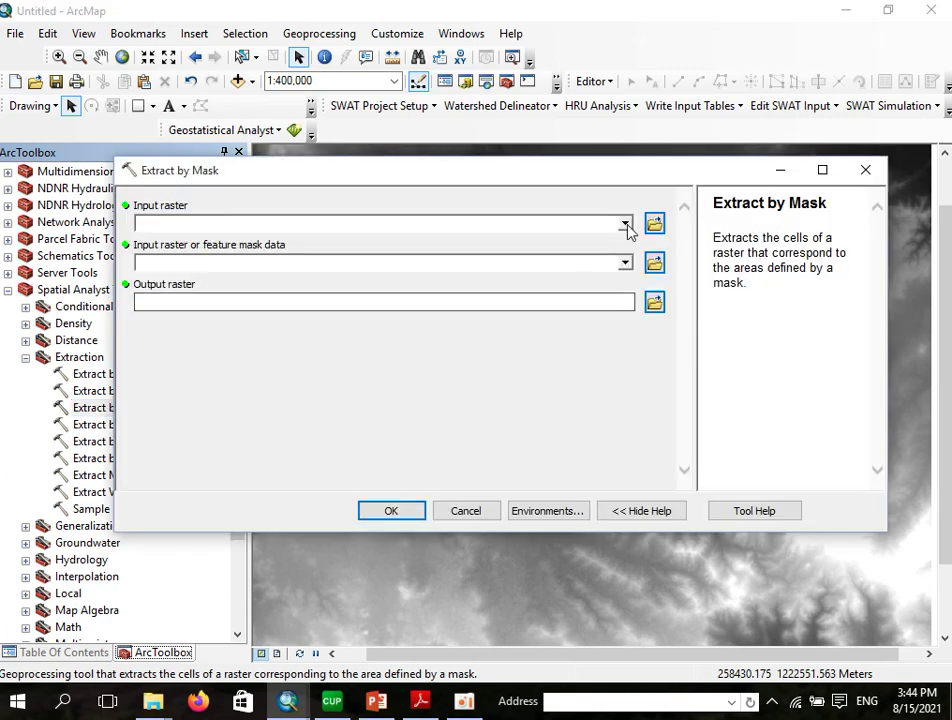
Step: Set Extract by Mask to use Koga_DEM.tif as input, koga_watershed1 as mask, and Koga_DEMonly in the irrigation suiatbility mapping folder as output
{"action": "left_click", "coordinate": [624, 224]}
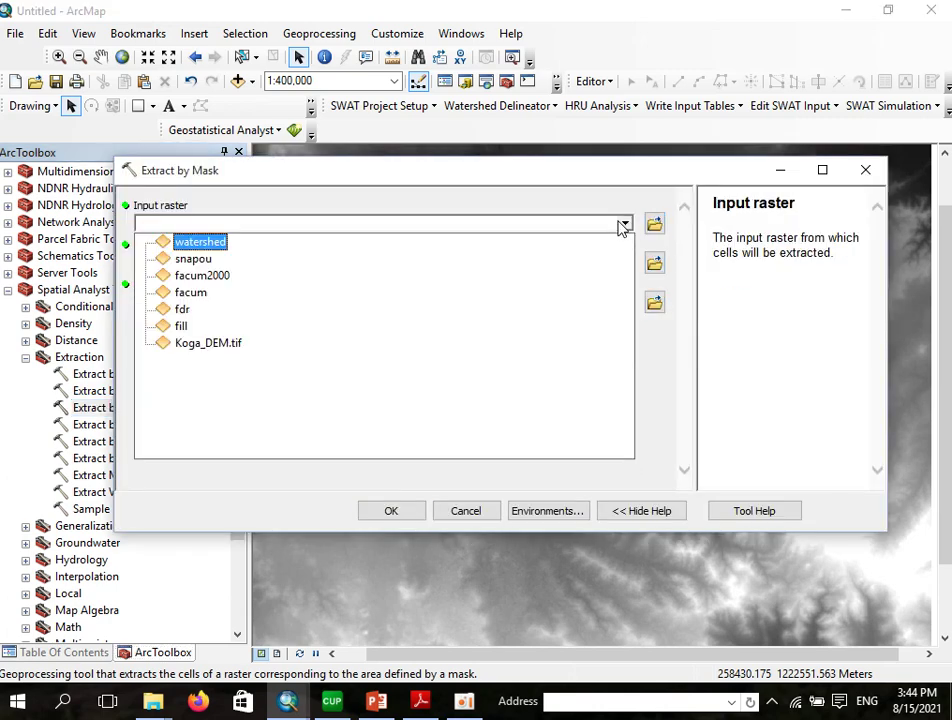
{"action": "left_click", "coordinate": [210, 344]}
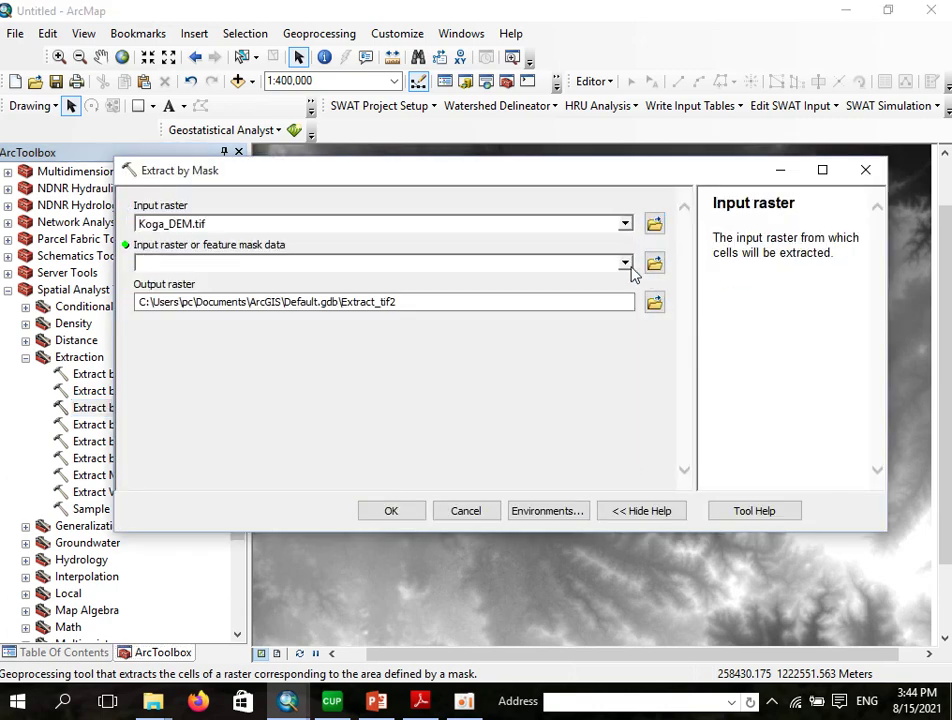
{"action": "left_click", "coordinate": [625, 263]}
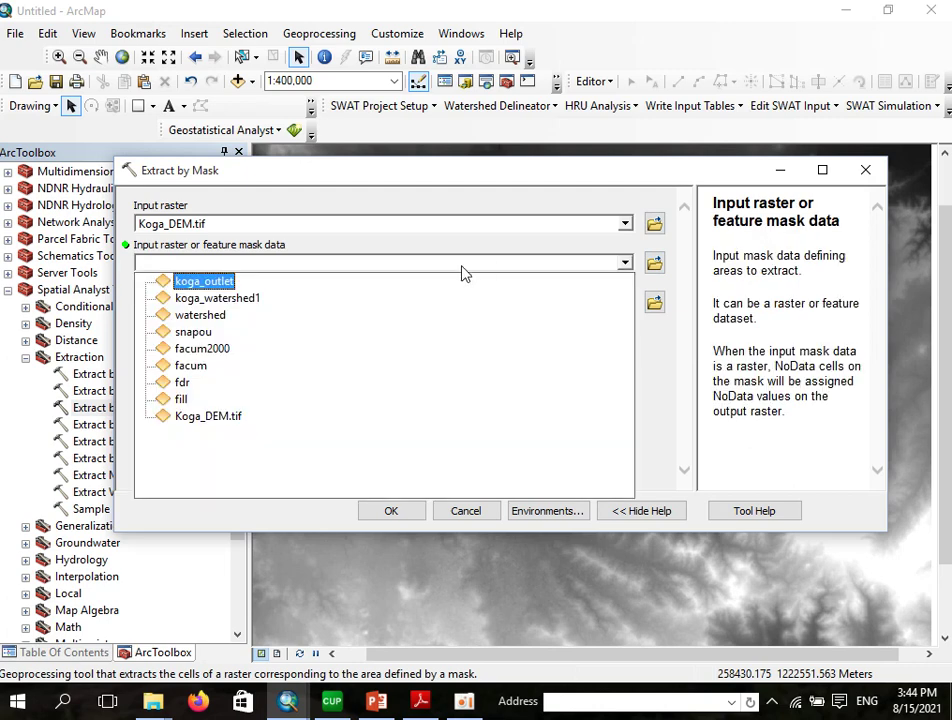
{"action": "left_click", "coordinate": [243, 299]}
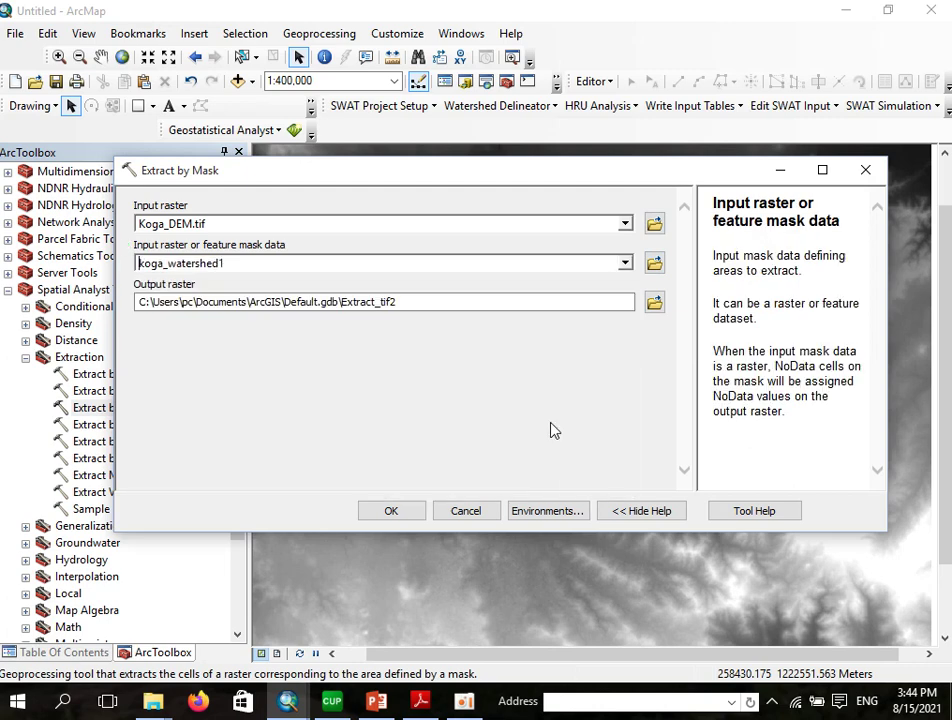
{"action": "left_click", "coordinate": [652, 302]}
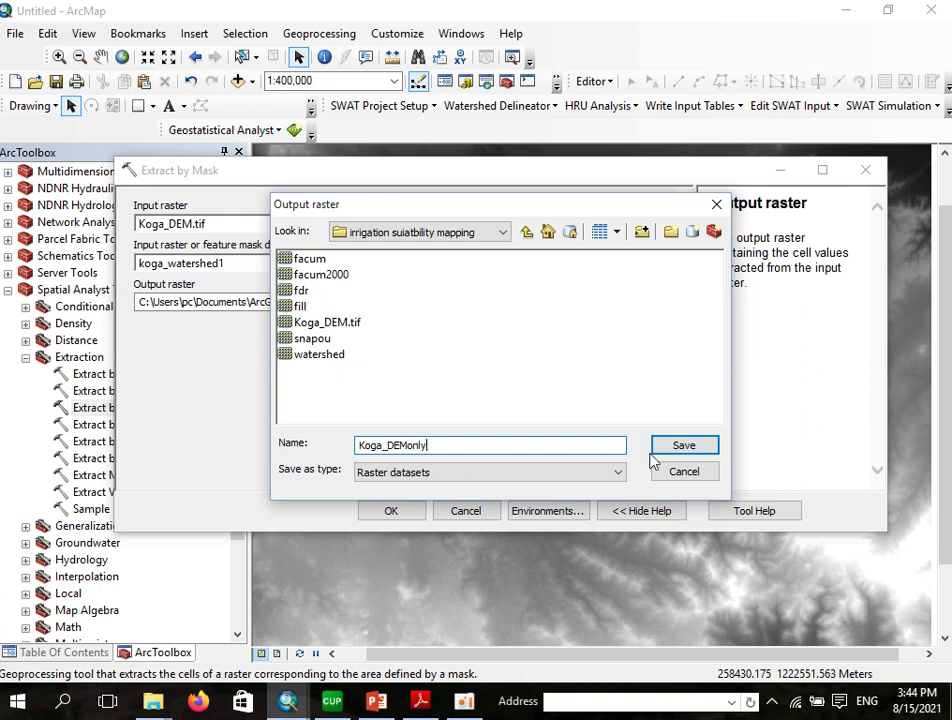
{"action": "left_click", "coordinate": [684, 446]}
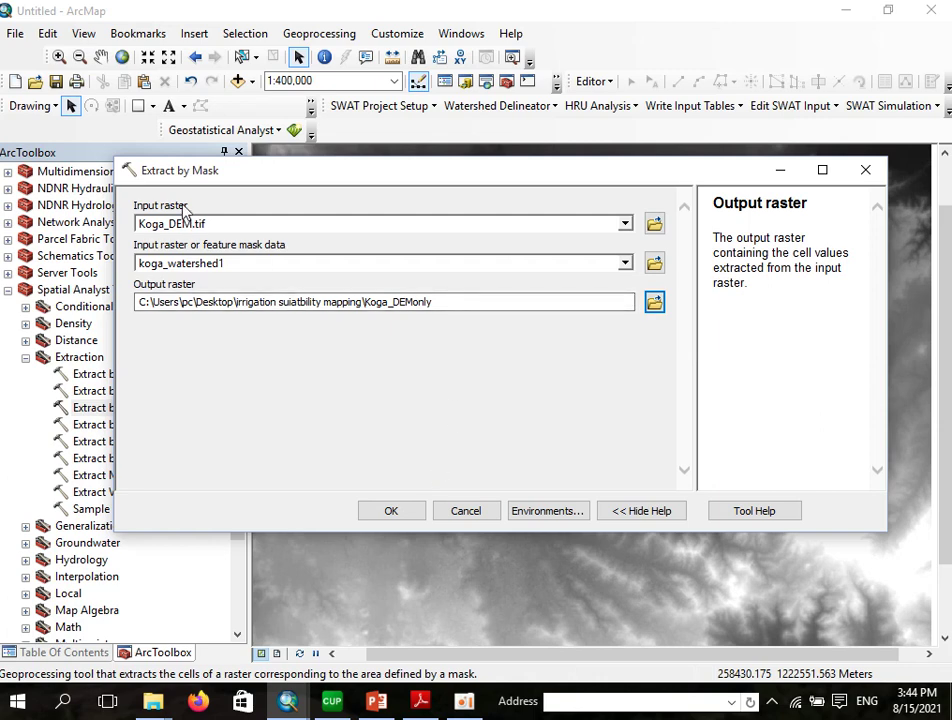
Step: Set the processing extent to Same as layer koga_watershed1 and run Extract by Mask
{"action": "left_click", "coordinate": [545, 512]}
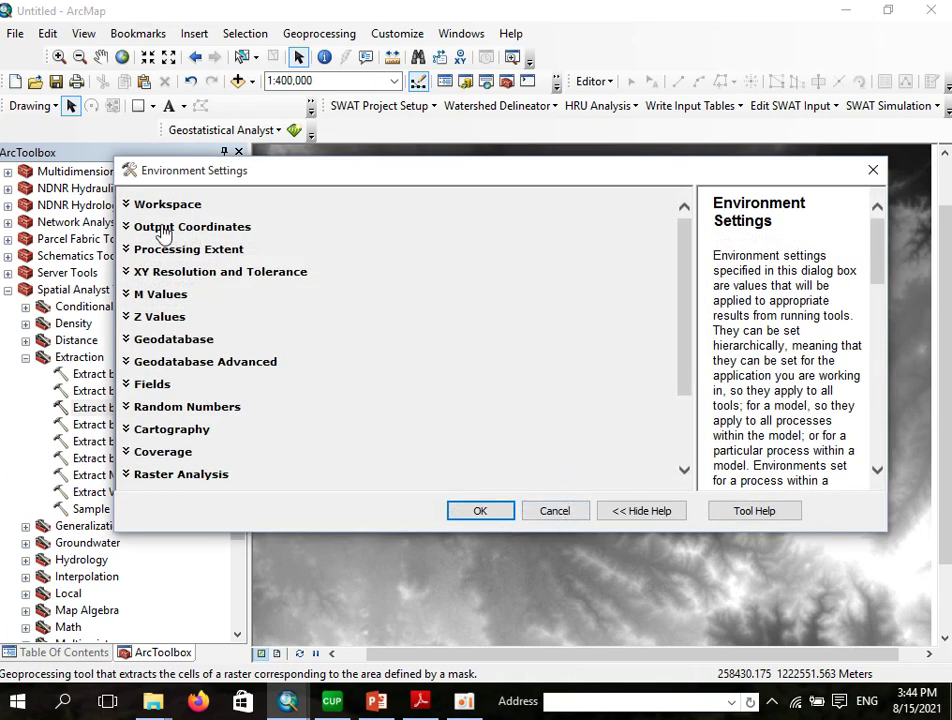
{"action": "left_click", "coordinate": [148, 250]}
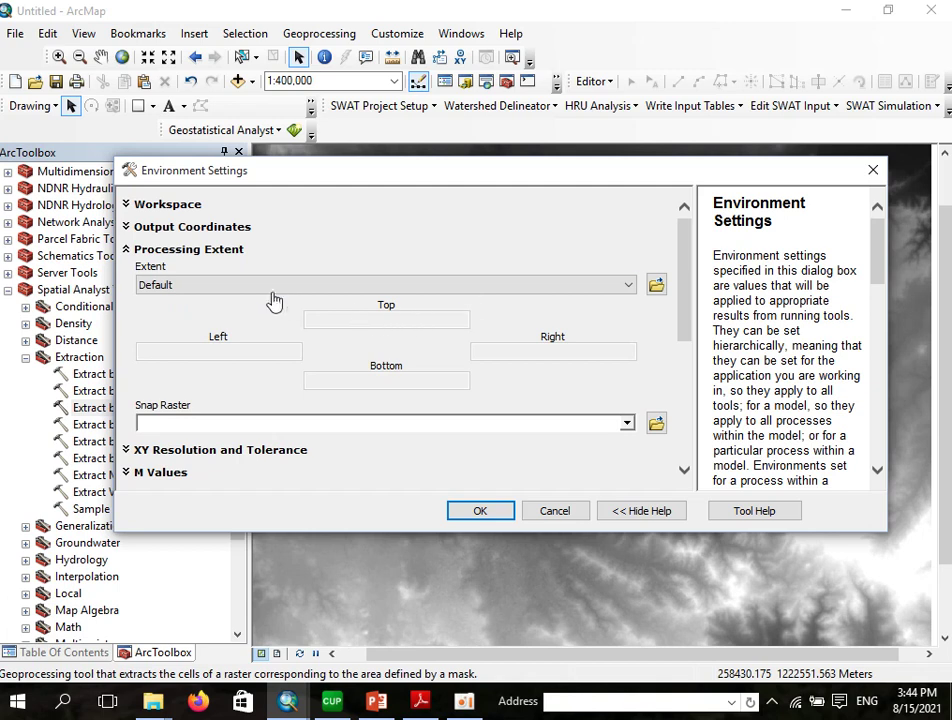
{"action": "left_click", "coordinate": [272, 290]}
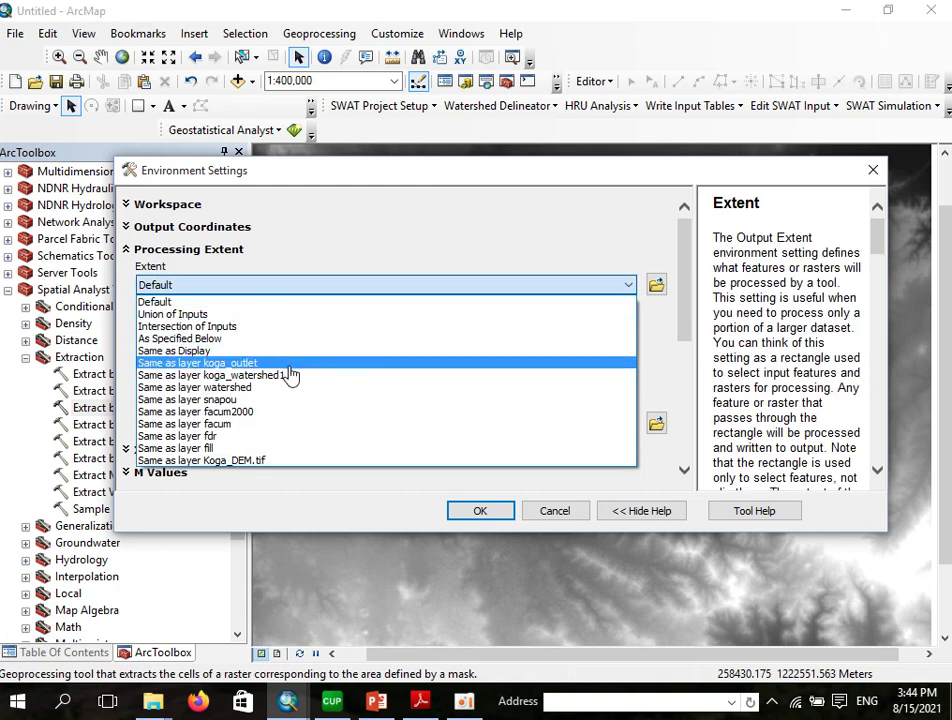
{"action": "left_click", "coordinate": [285, 376]}
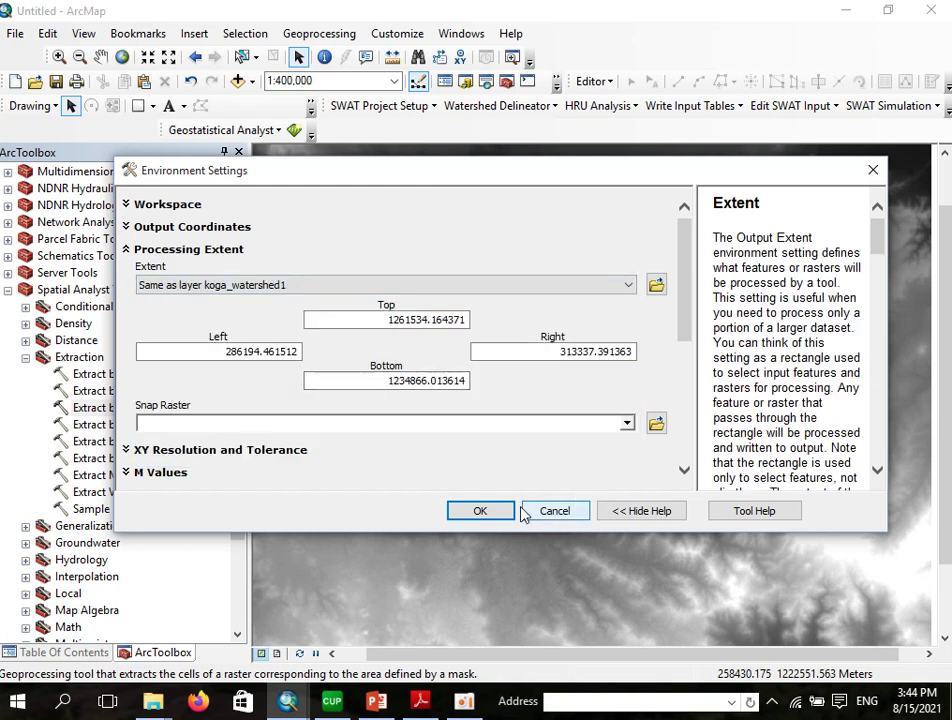
{"action": "left_click", "coordinate": [504, 512]}
{"action": "left_click", "coordinate": [393, 510]}
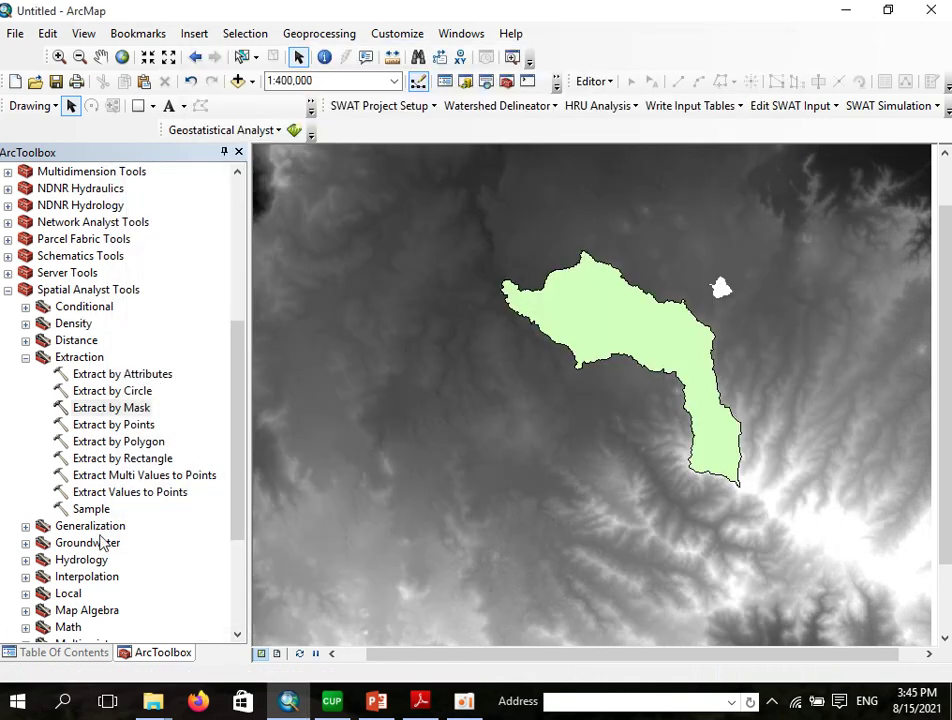
Step: Hide the Koga_DEM.tif and koga_watershed1 layers and zoom to the extent of Koga_DEMonly
{"action": "left_click", "coordinate": [90, 652]}
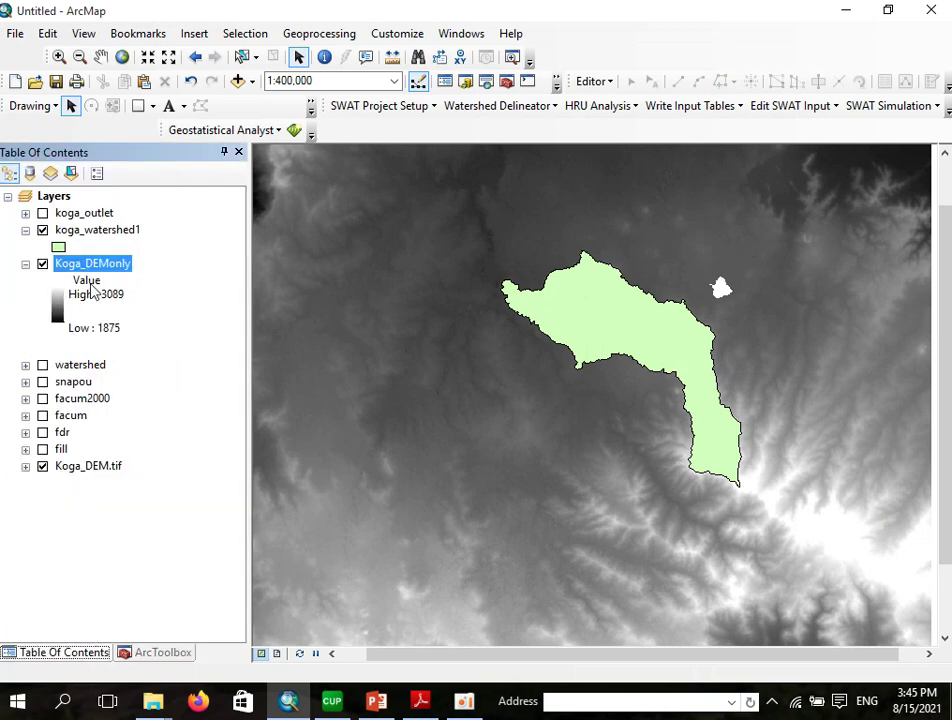
{"action": "left_click", "coordinate": [42, 466]}
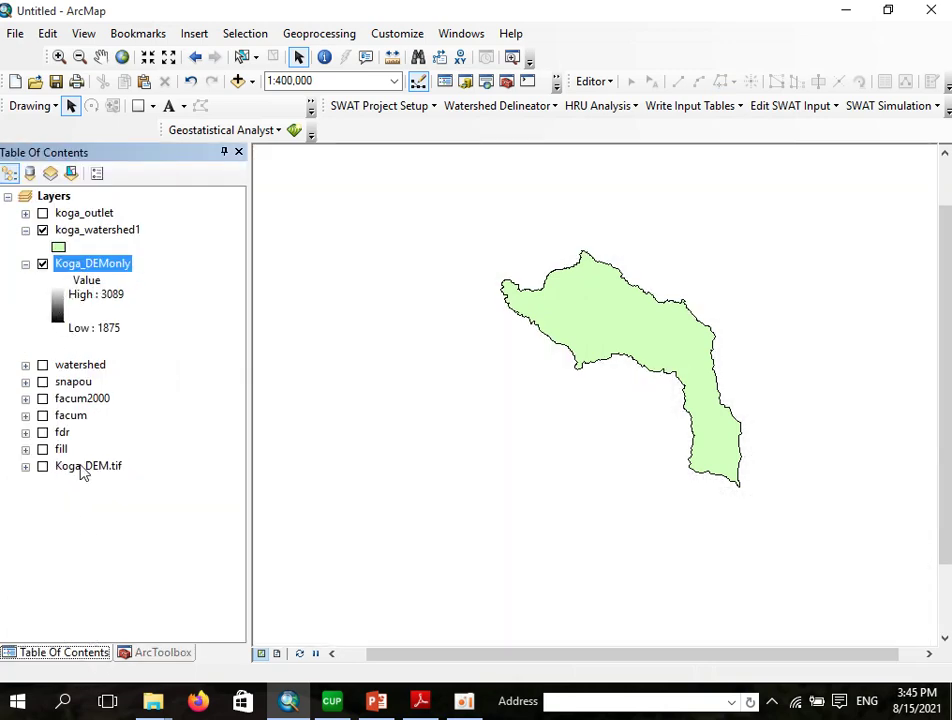
{"action": "left_click", "coordinate": [42, 230]}
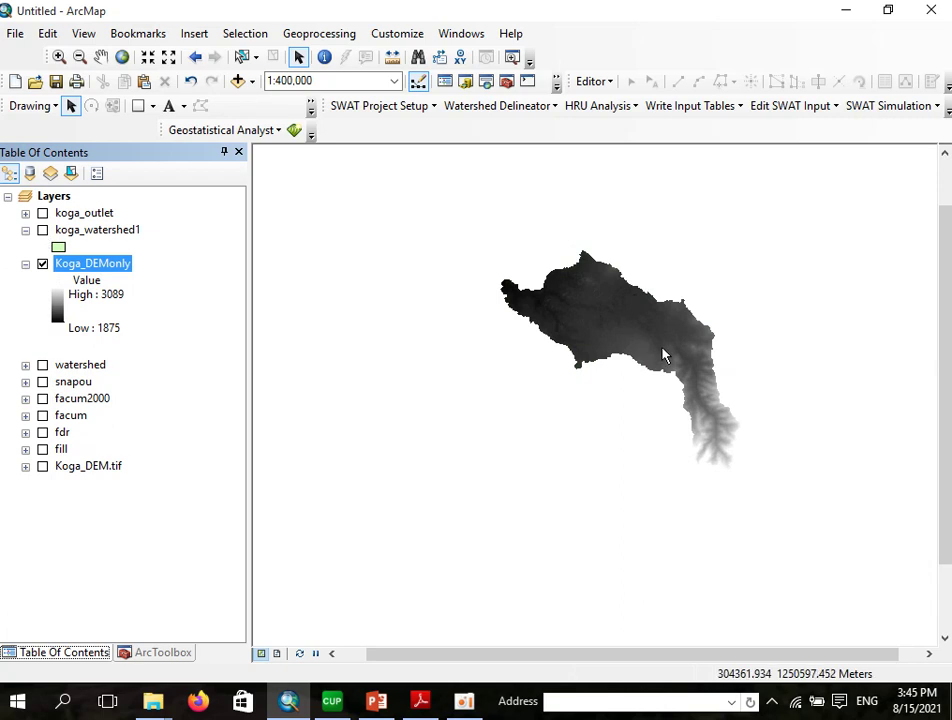
{"action": "right_click", "coordinate": [109, 270]}
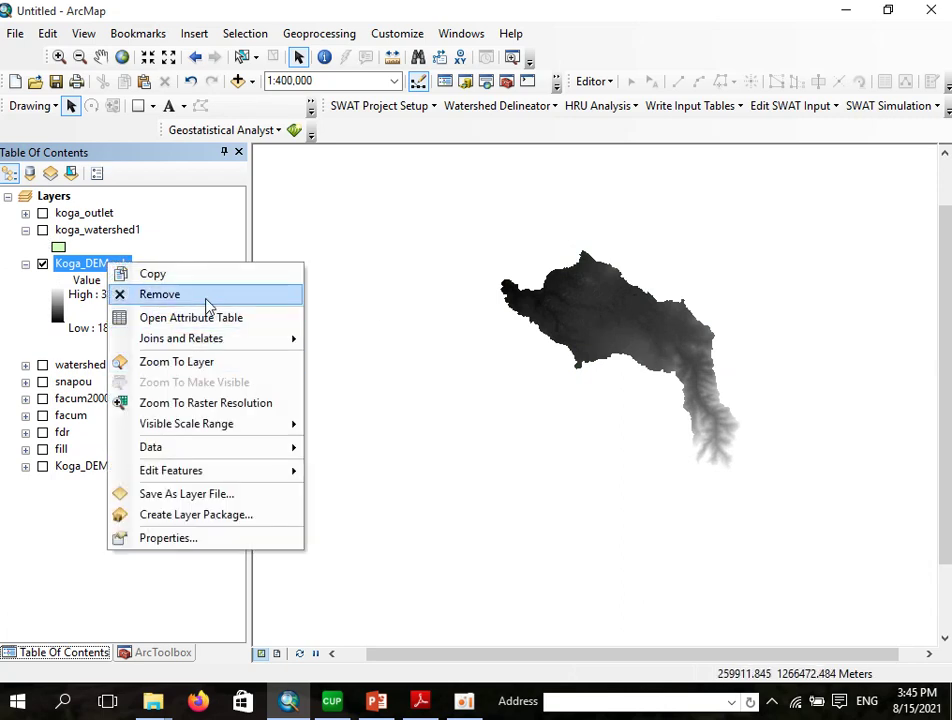
{"action": "left_click", "coordinate": [192, 362]}
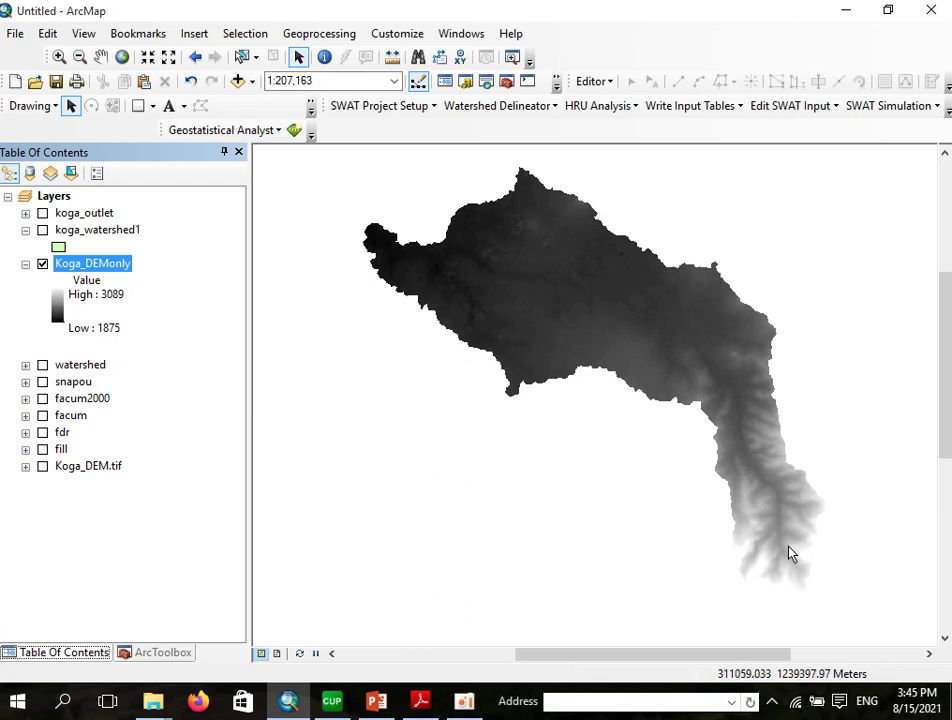
{"action": "left_click", "coordinate": [171, 245]}
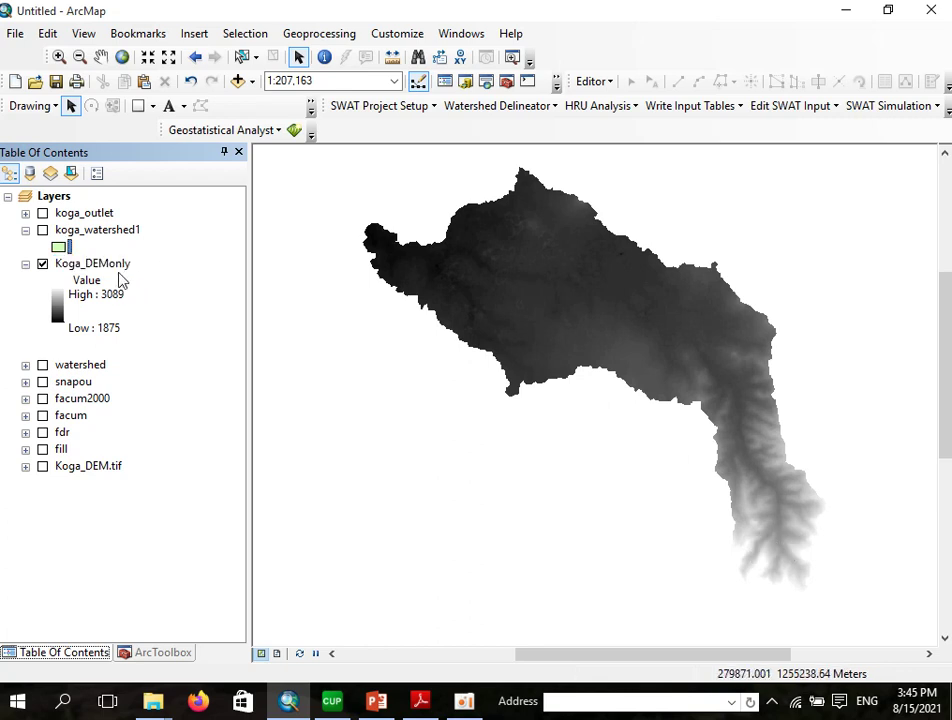
Step: Open the Slope tool from the Spatial Analyst surface tools
{"action": "left_click", "coordinate": [152, 653]}
{"action": "left_click", "coordinate": [26, 358]}
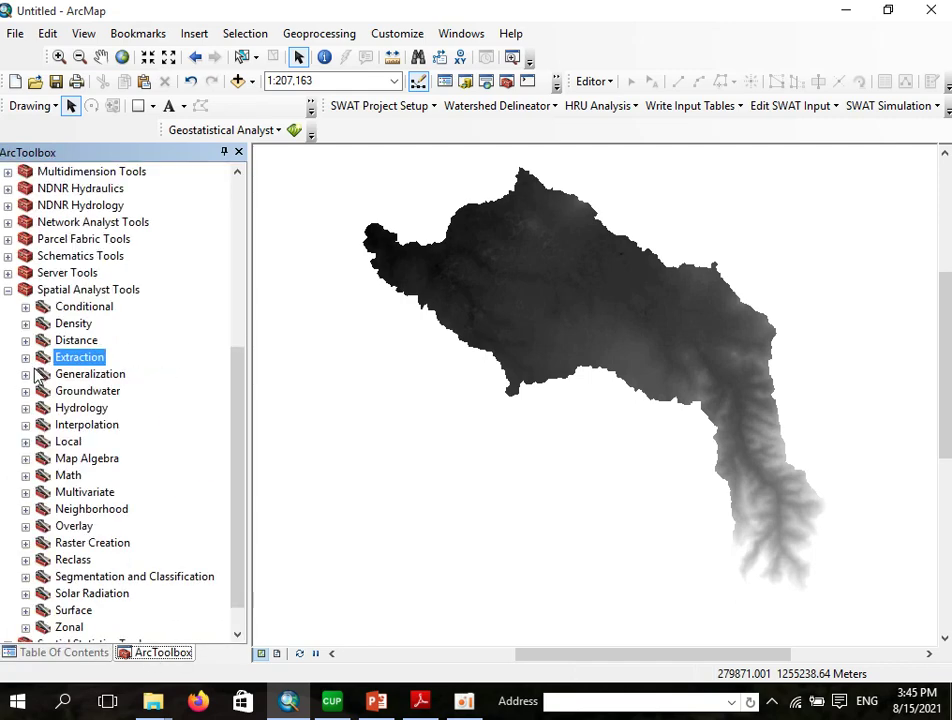
{"action": "scroll", "coordinate": [62, 605], "scroll_direction": "down", "scroll_amount": 1}
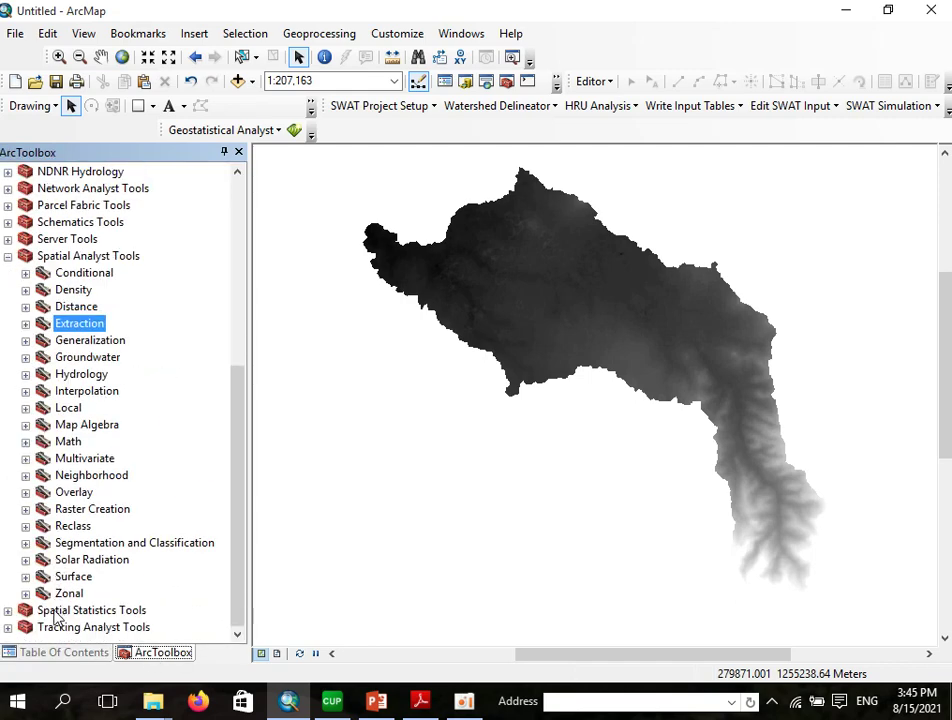
{"action": "left_click", "coordinate": [26, 577]}
{"action": "scroll", "coordinate": [113, 542], "scroll_direction": "down", "scroll_amount": 1}
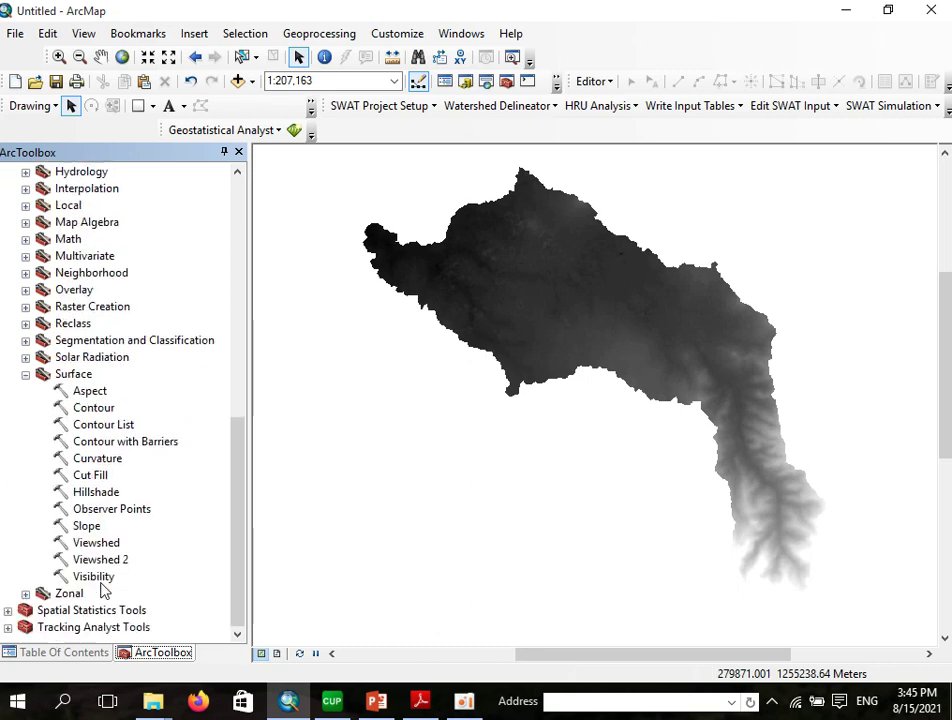
{"action": "double_click", "coordinate": [86, 527]}
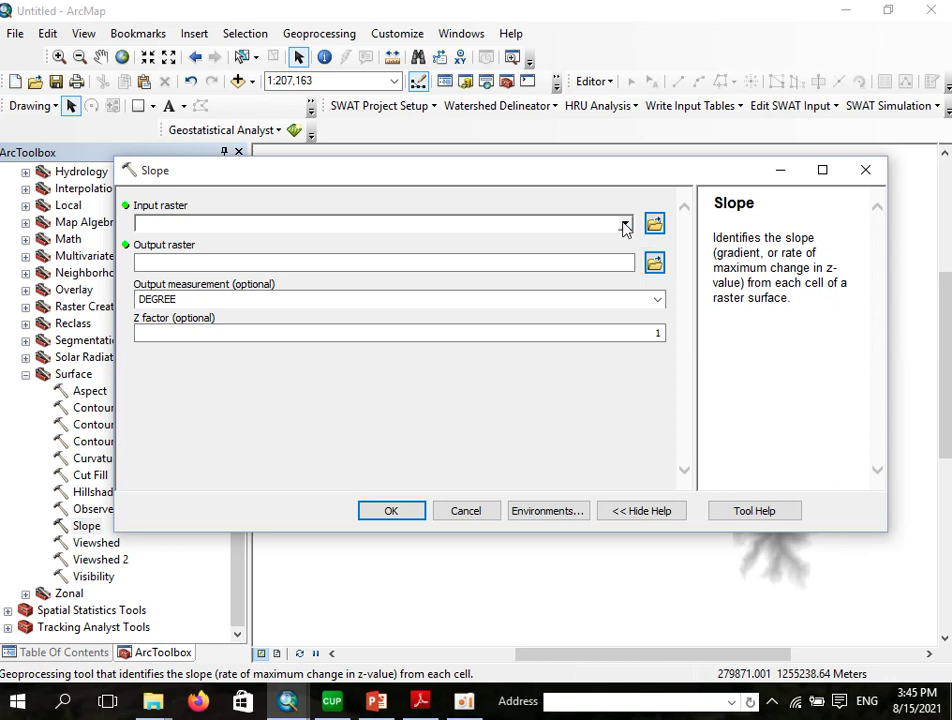
Step: Calculate the slope of Koga_DEMonly as PERCENT_RISE, saved as koga_slope in the irrigation suiatbility mapping folder, and show the layer list
{"action": "left_click", "coordinate": [625, 222]}
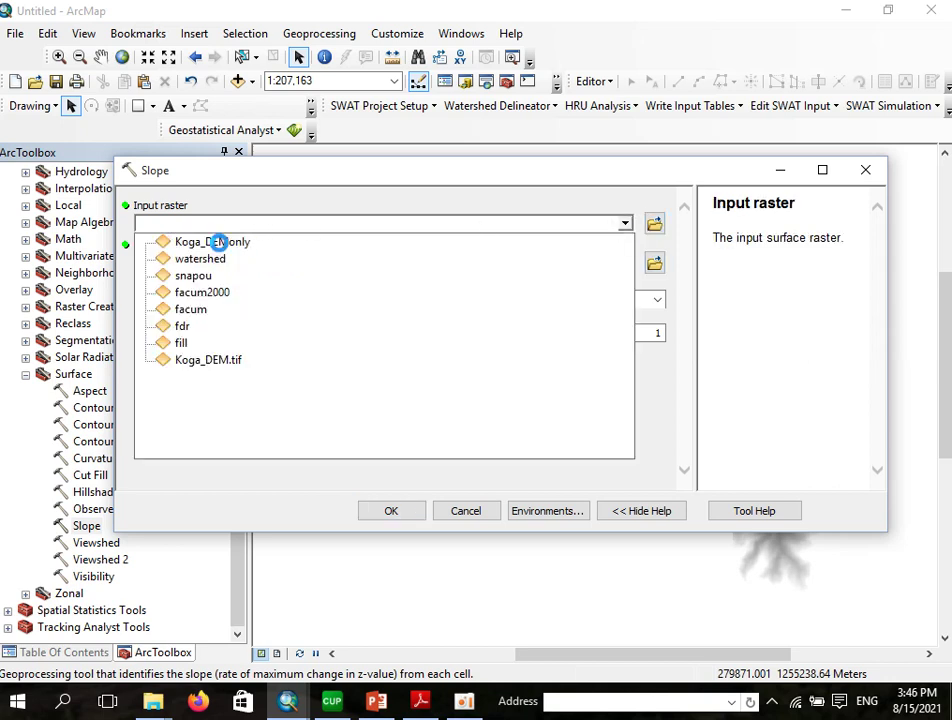
{"action": "left_click", "coordinate": [219, 244]}
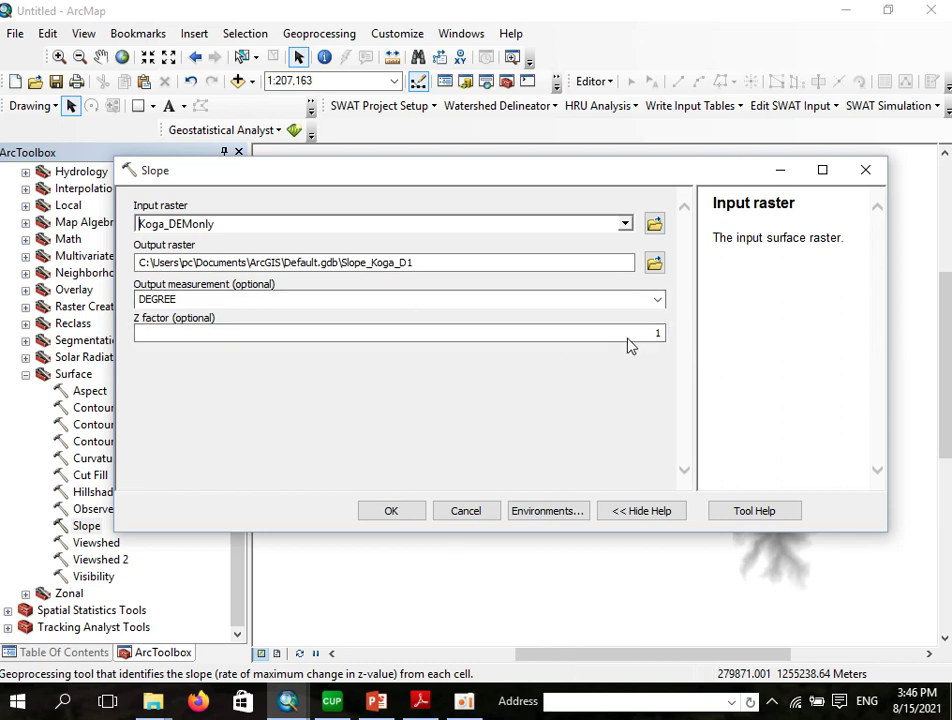
{"action": "left_click", "coordinate": [654, 262]}
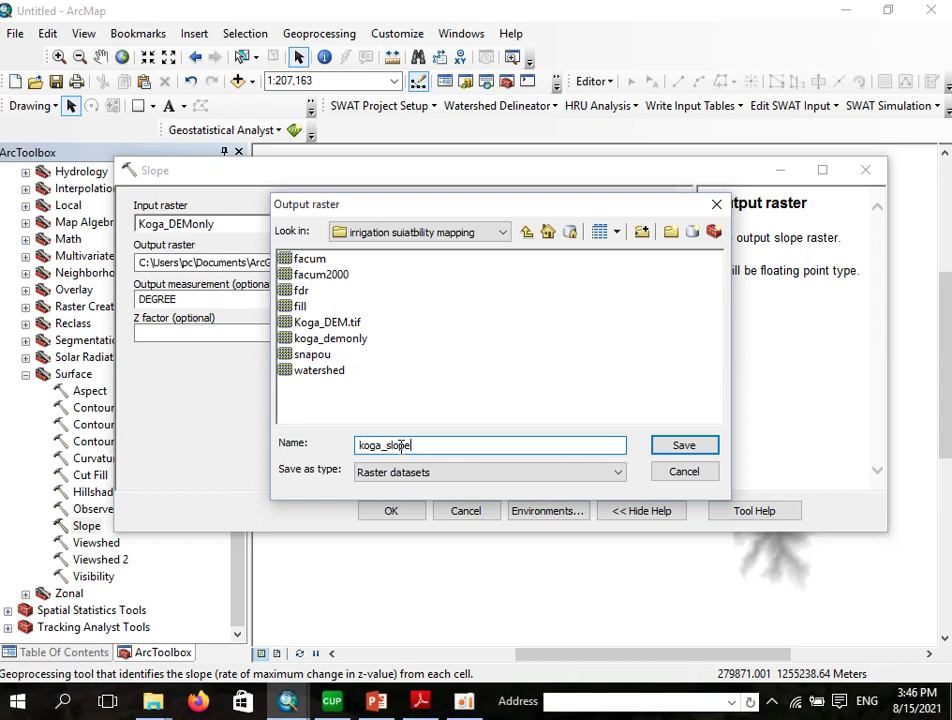
{"action": "left_click", "coordinate": [708, 448]}
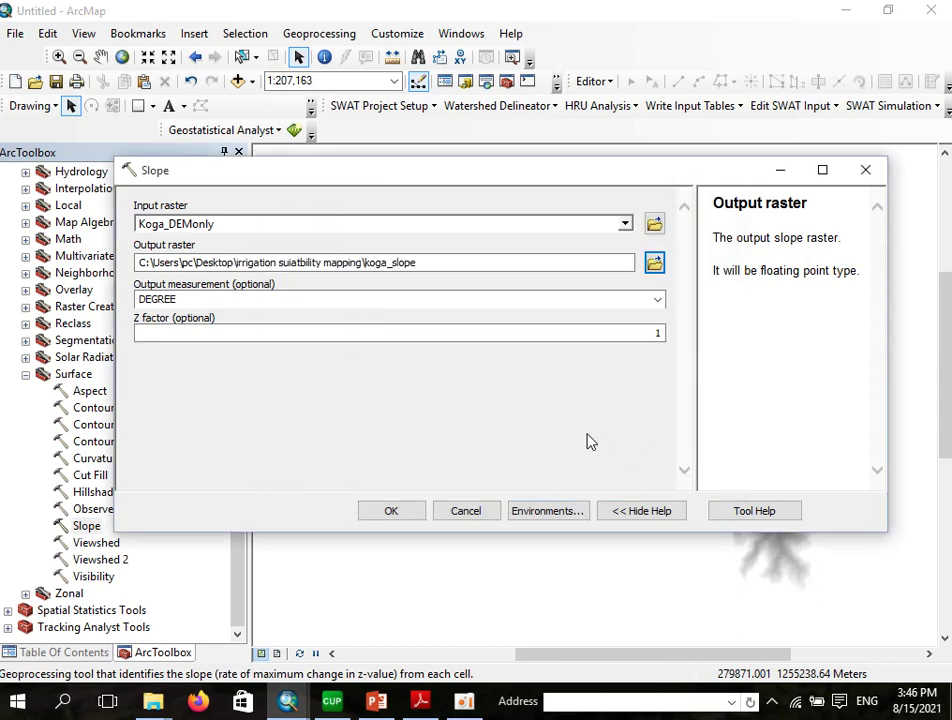
{"action": "left_click", "coordinate": [657, 300]}
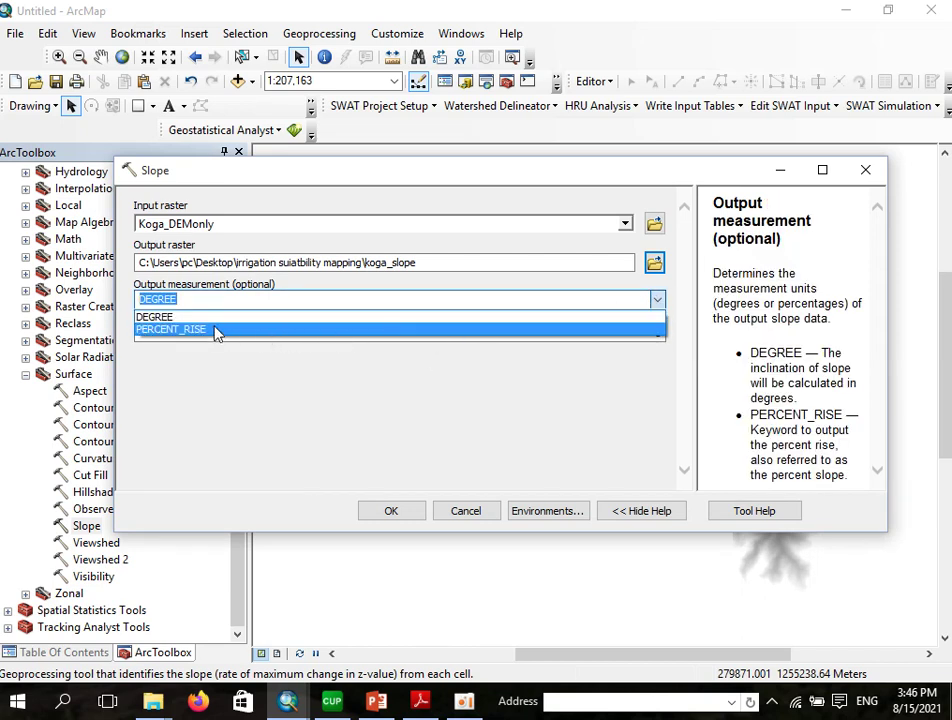
{"action": "left_click", "coordinate": [214, 331]}
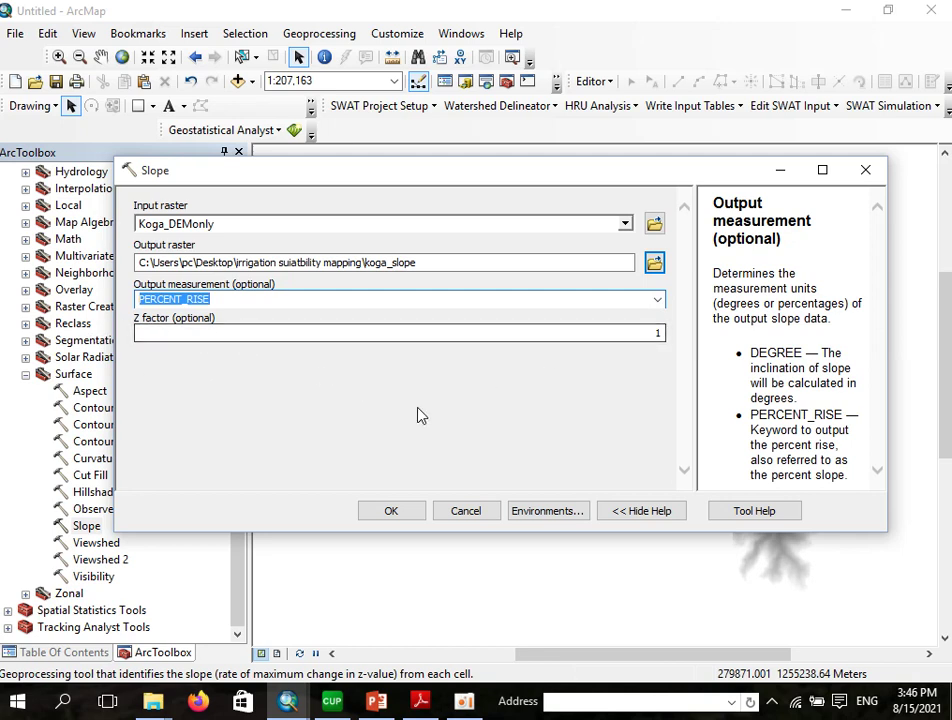
{"action": "left_click", "coordinate": [418, 513]}
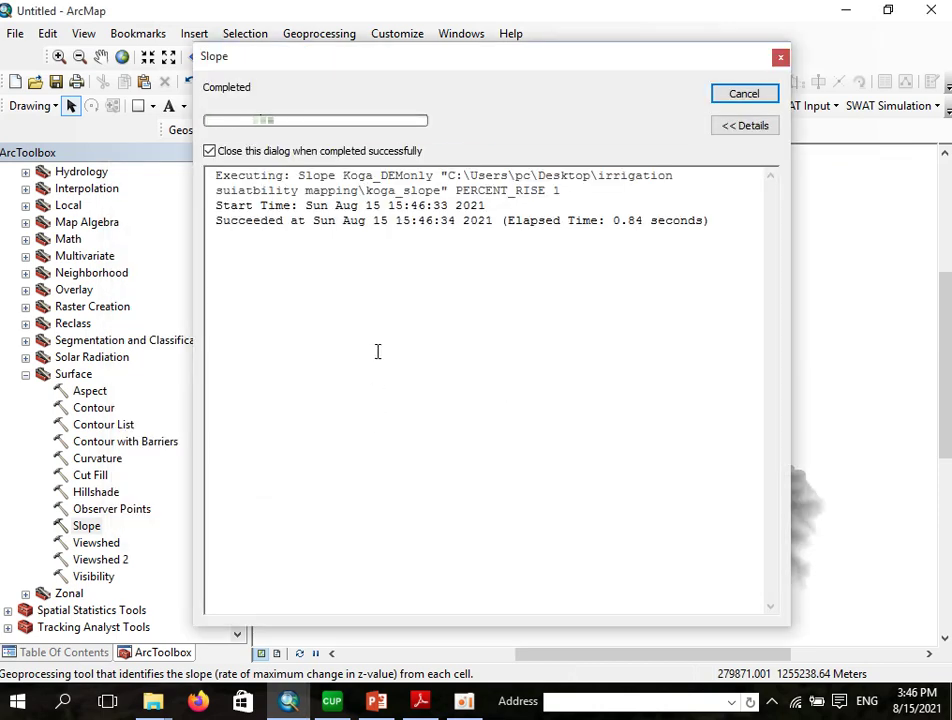
{"action": "left_click", "coordinate": [26, 375]}
{"action": "left_click", "coordinate": [72, 652]}
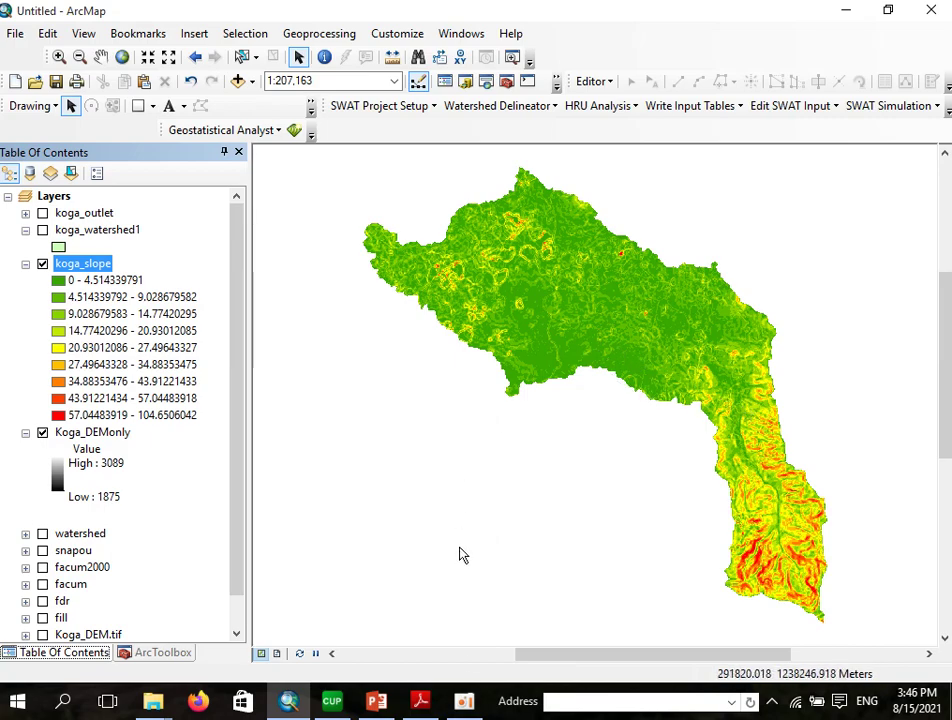
Step: Switch to draft_Proof_hi.pdf in Adobe Reader and review the slope classes, suitability scores and FAO category text around Table 2.1
{"action": "mouse_move", "coordinate": [441, 706]}
{"action": "left_click", "coordinate": [421, 601]}
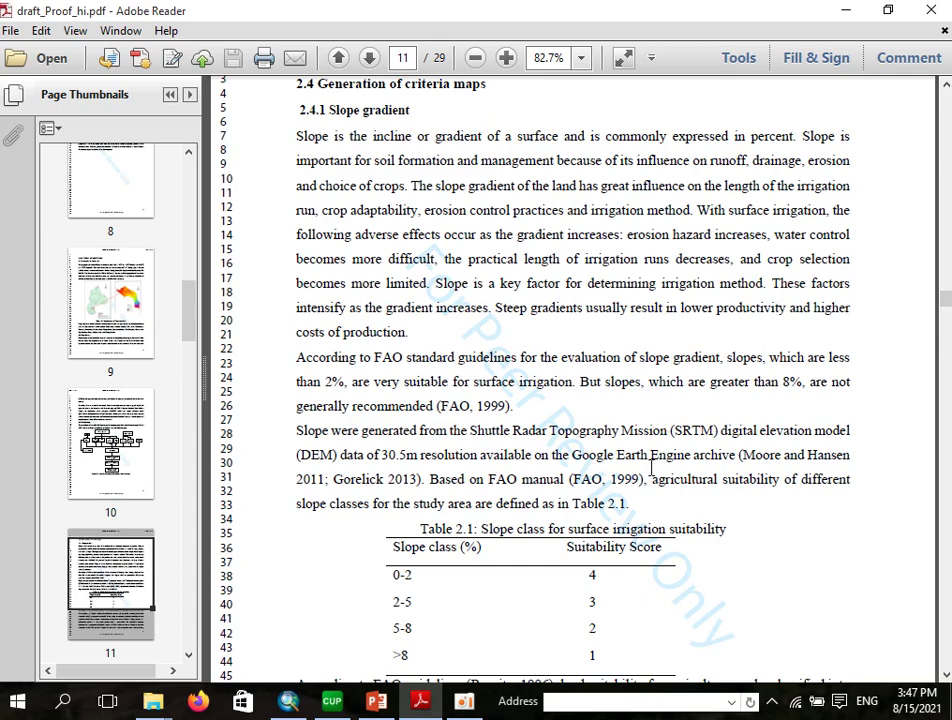
{"action": "scroll", "coordinate": [484, 350], "scroll_direction": "down", "scroll_amount": 4}
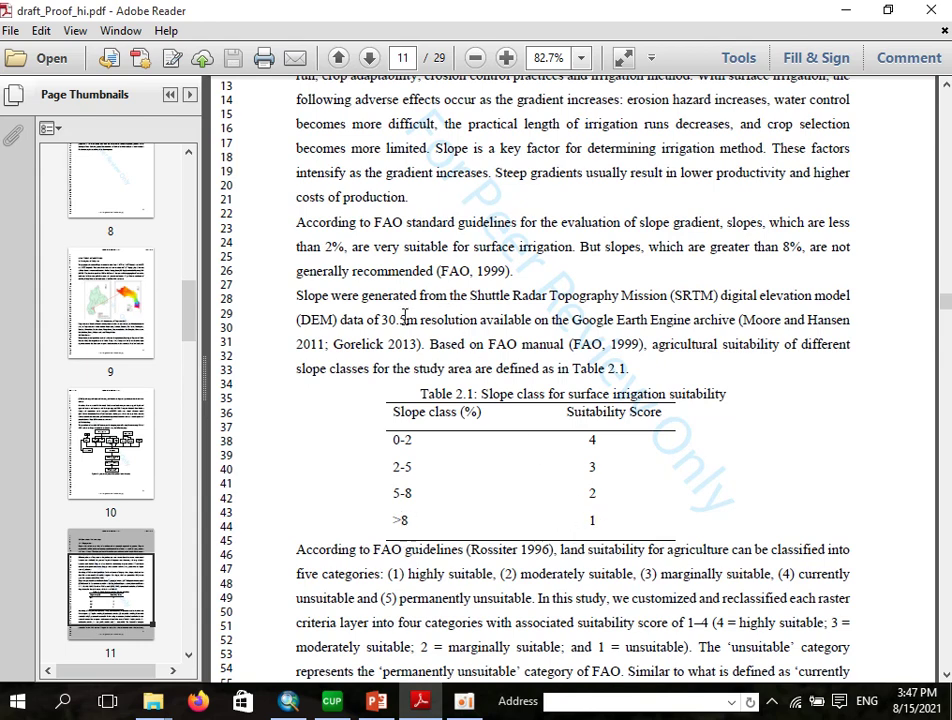
{"action": "scroll", "coordinate": [482, 475], "scroll_direction": "down", "scroll_amount": 1}
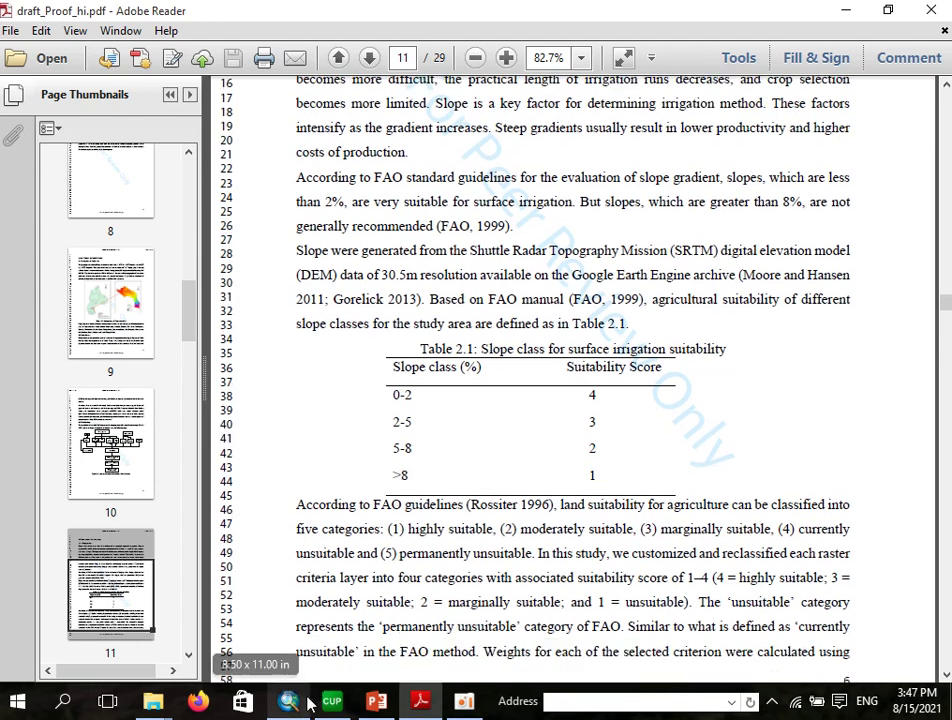
Step: Switch back to ArcMap and open the Reclassify tool from the Spatial Analyst reclass tools
{"action": "mouse_move", "coordinate": [296, 707]}
{"action": "left_click", "coordinate": [295, 658]}
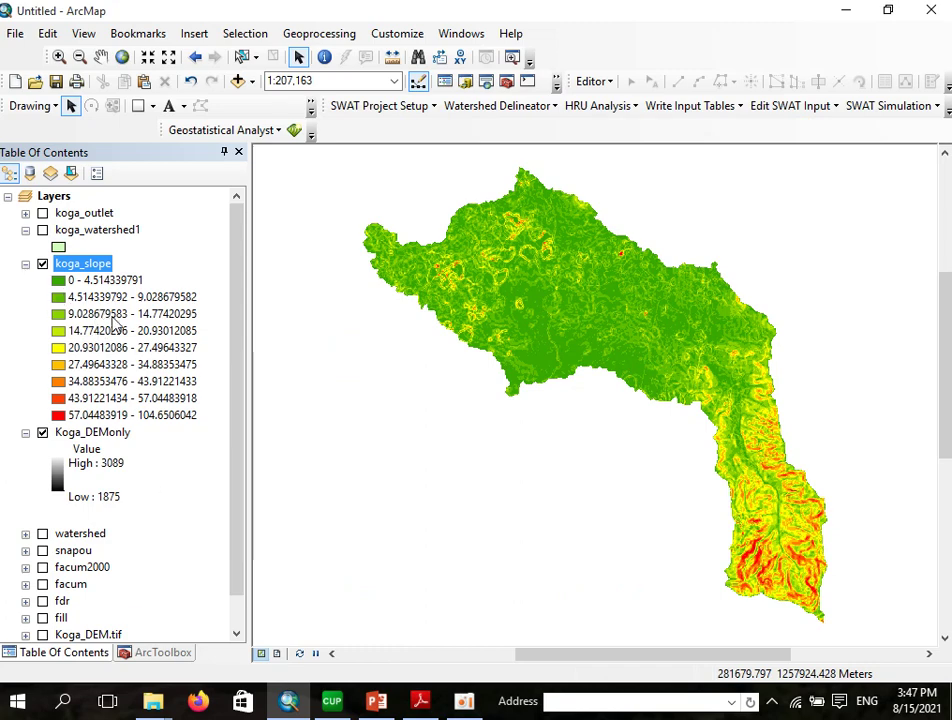
{"action": "left_click", "coordinate": [164, 655]}
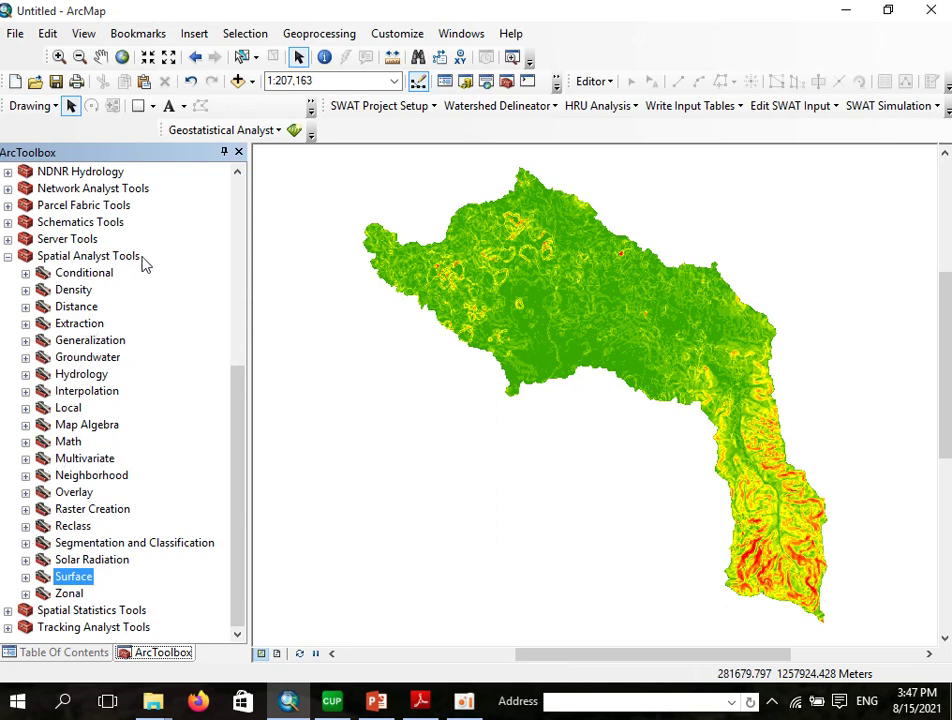
{"action": "left_click", "coordinate": [25, 526]}
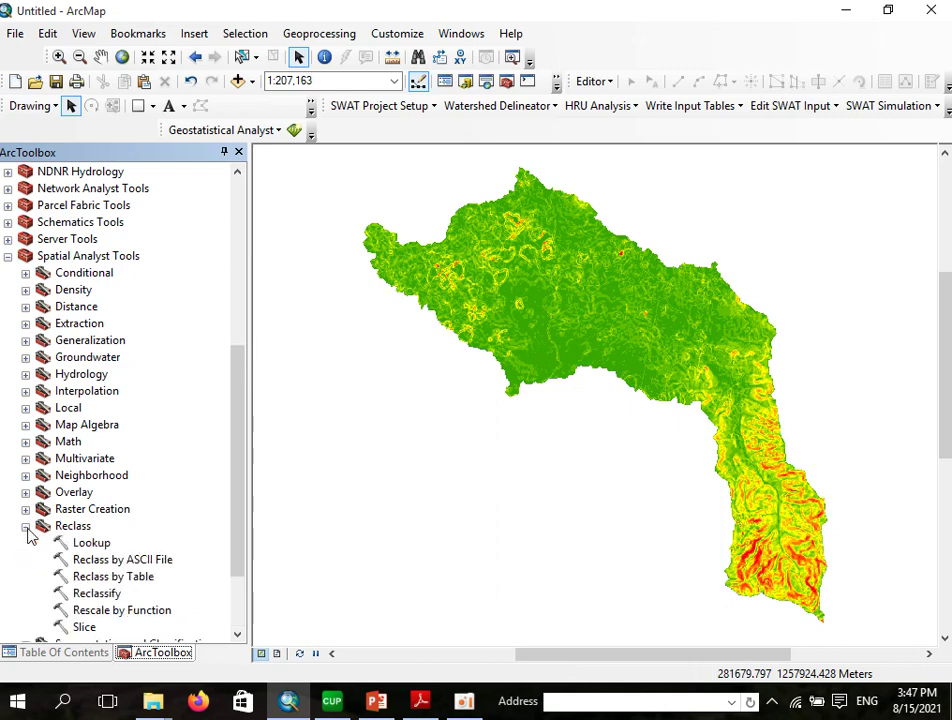
{"action": "double_click", "coordinate": [98, 594]}
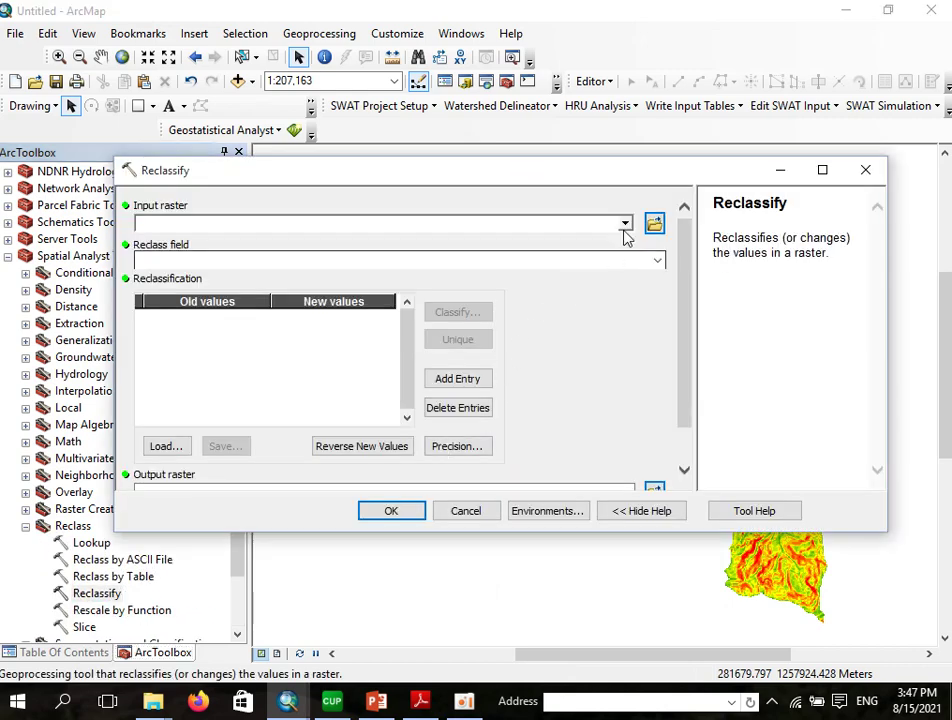
Step: Choose koga_slope as the input raster to reclassify, using the Value field
{"action": "left_click", "coordinate": [625, 223]}
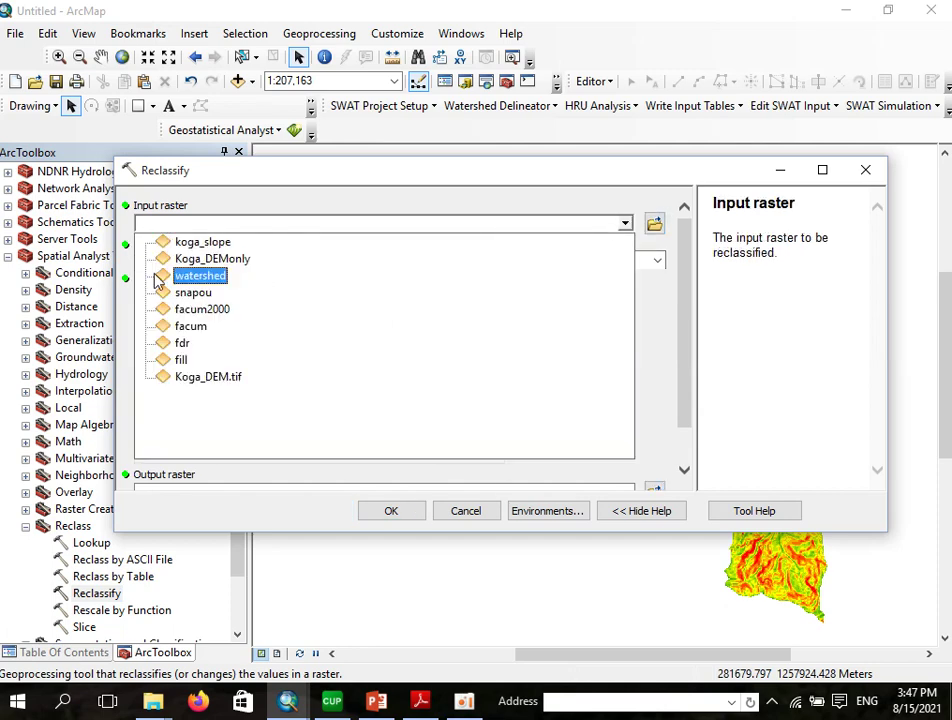
{"action": "left_click", "coordinate": [185, 243]}
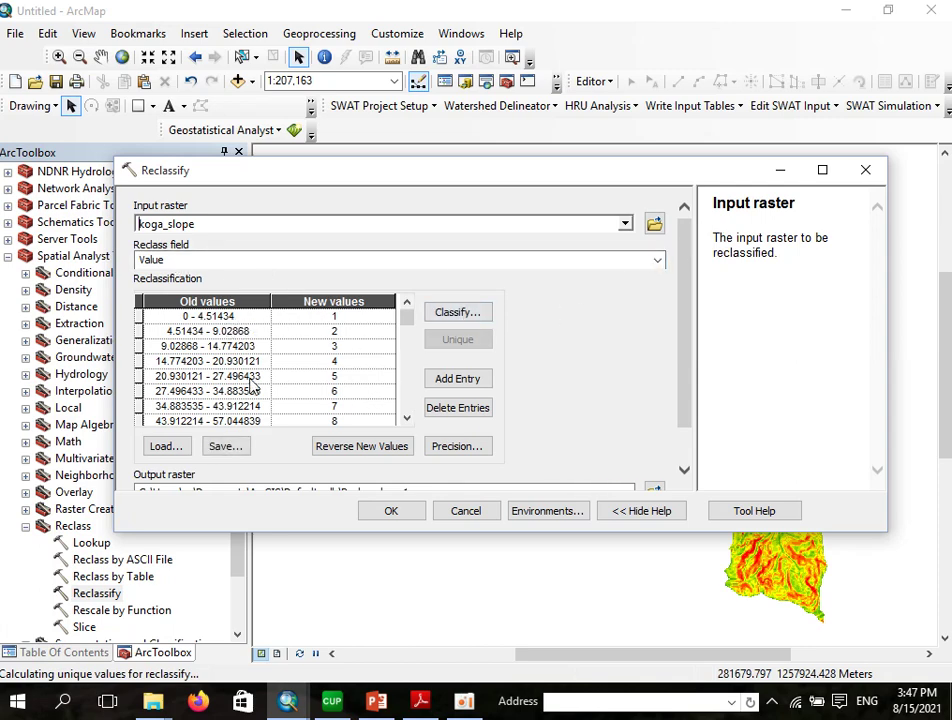
{"action": "scroll", "coordinate": [190, 290], "scroll_direction": "down", "scroll_amount": 2}
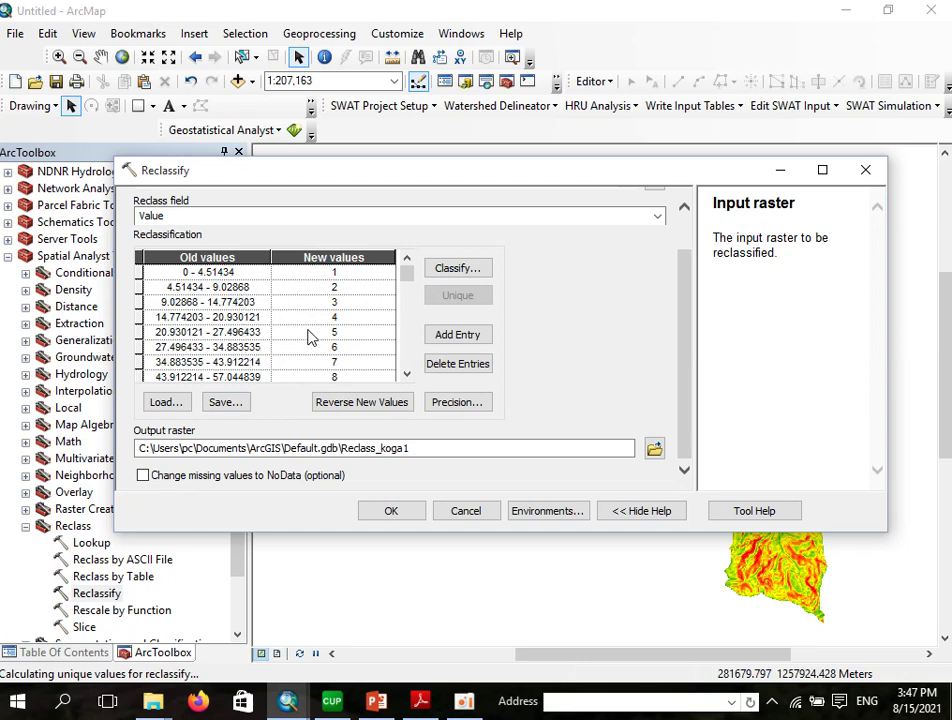
{"action": "scroll", "coordinate": [308, 334], "scroll_direction": "up", "scroll_amount": 2}
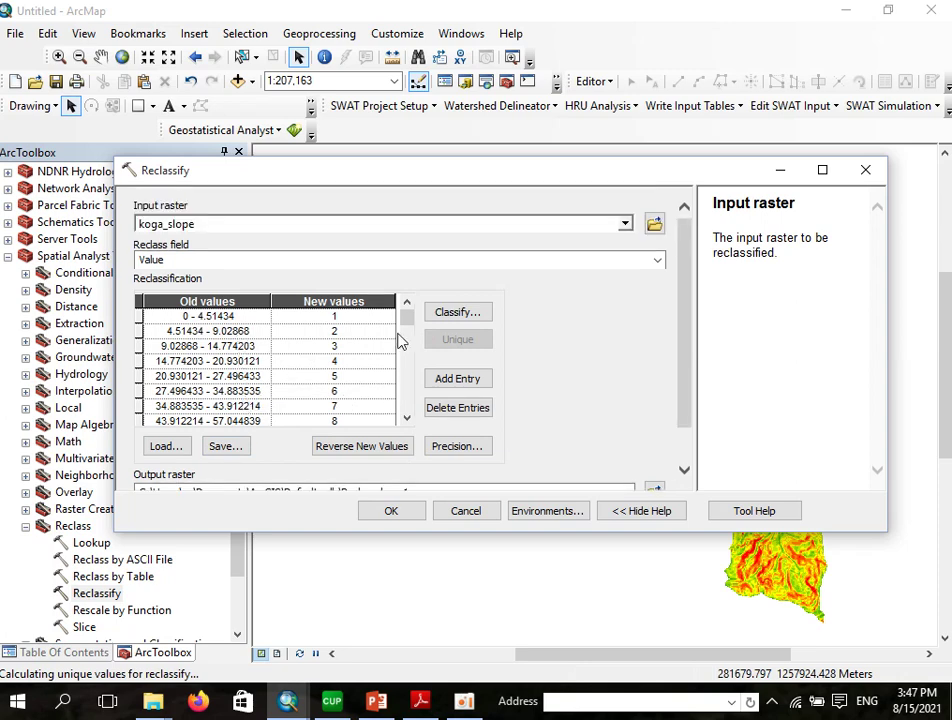
Step: Open the classification settings for the slope values and set the number of classes to 4
{"action": "left_click", "coordinate": [447, 313]}
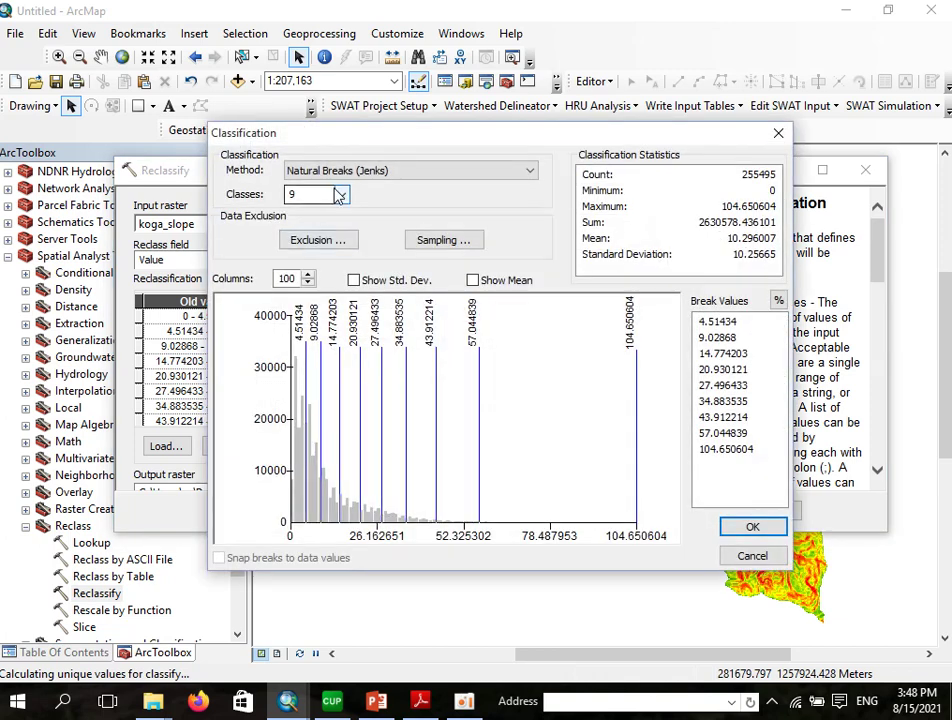
{"action": "left_click", "coordinate": [341, 195]}
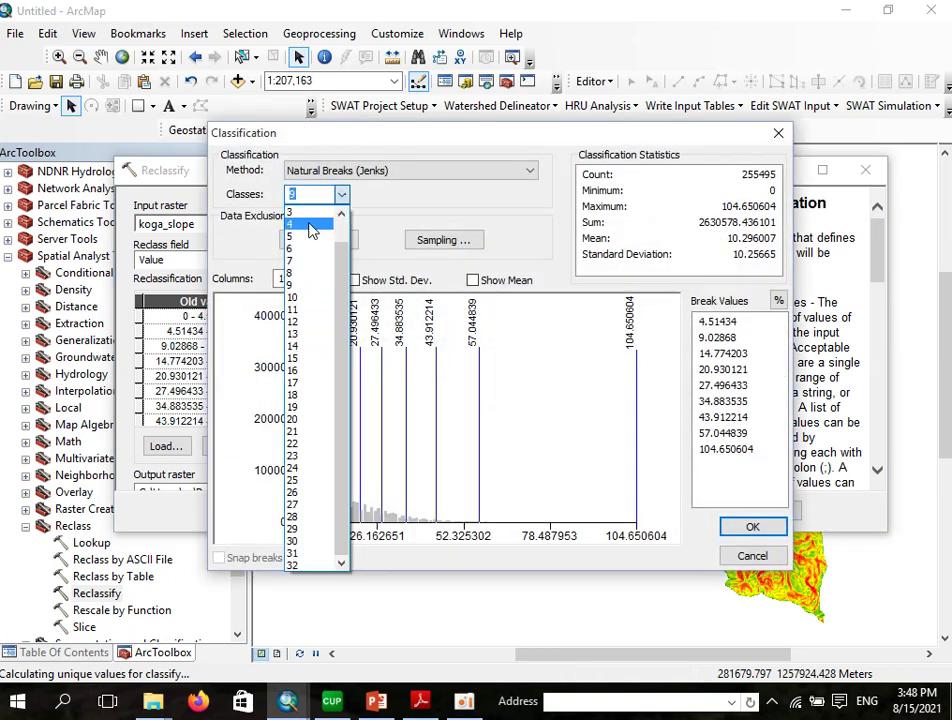
{"action": "left_click", "coordinate": [311, 227]}
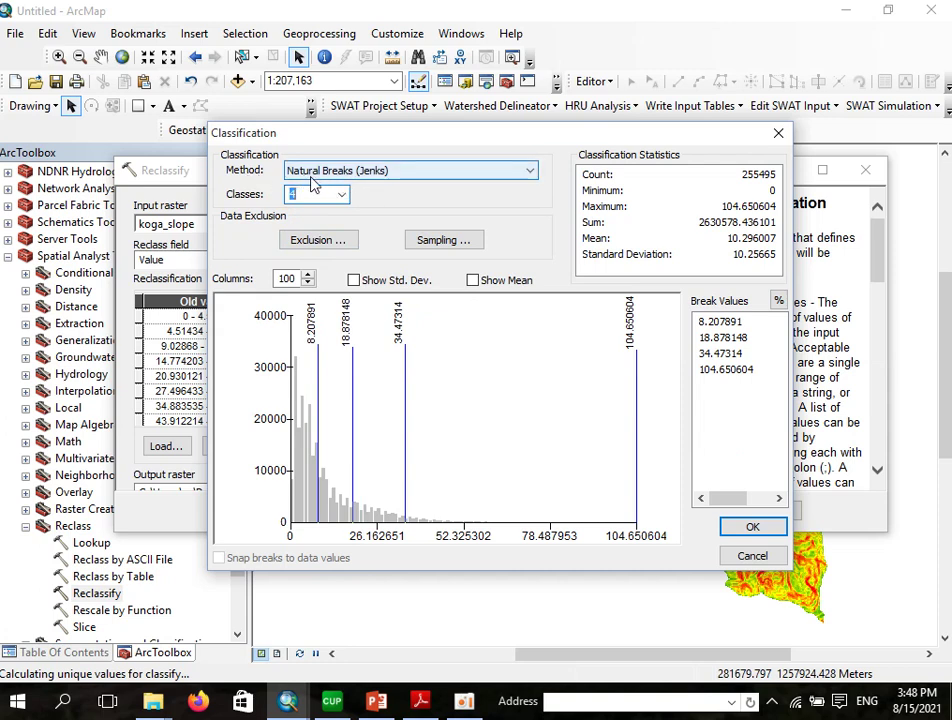
{"action": "left_click", "coordinate": [513, 171]}
{"action": "left_click", "coordinate": [515, 172]}
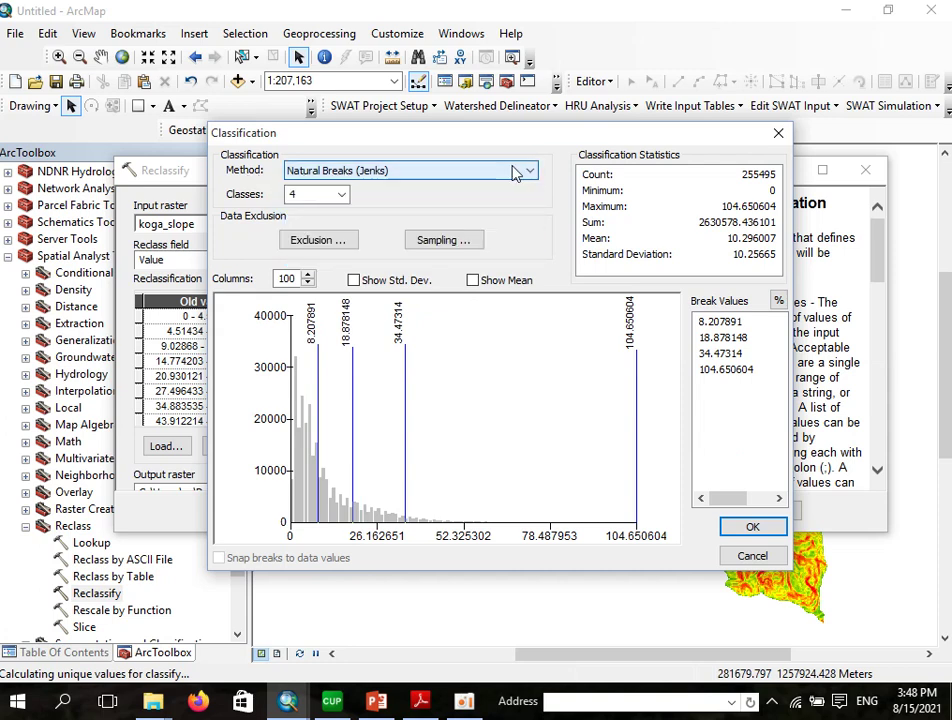
Step: Set the first three slope break values to 2, 5 and 8, keep the maximum as the last break, and accept the classification
{"action": "left_click", "coordinate": [718, 322]}
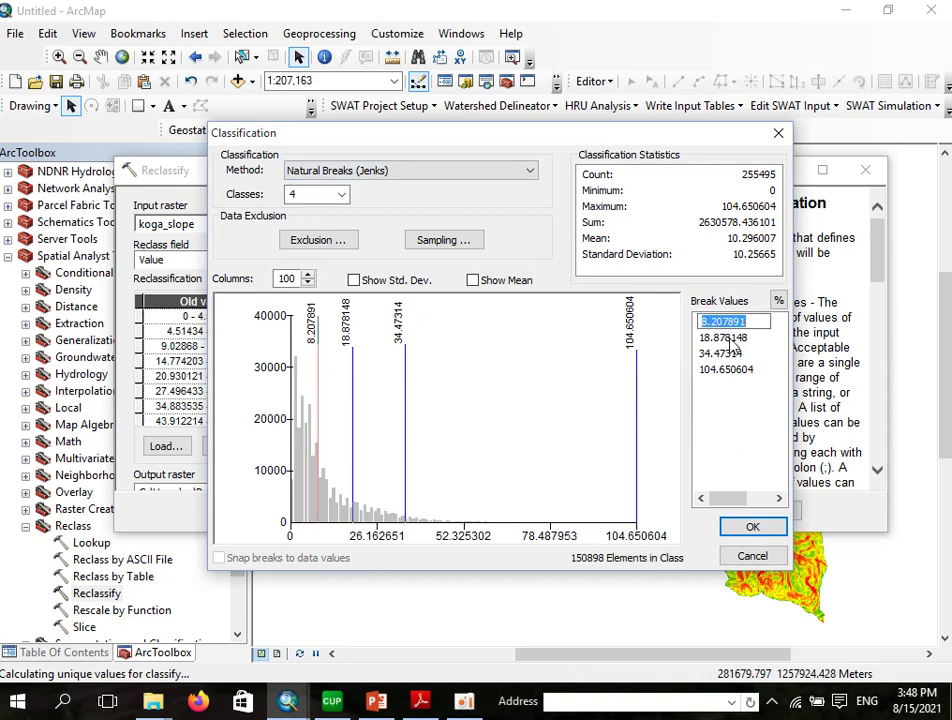
{"action": "type", "text": "2"}
{"action": "key", "text": "Return"}
{"action": "left_click", "coordinate": [728, 338]}
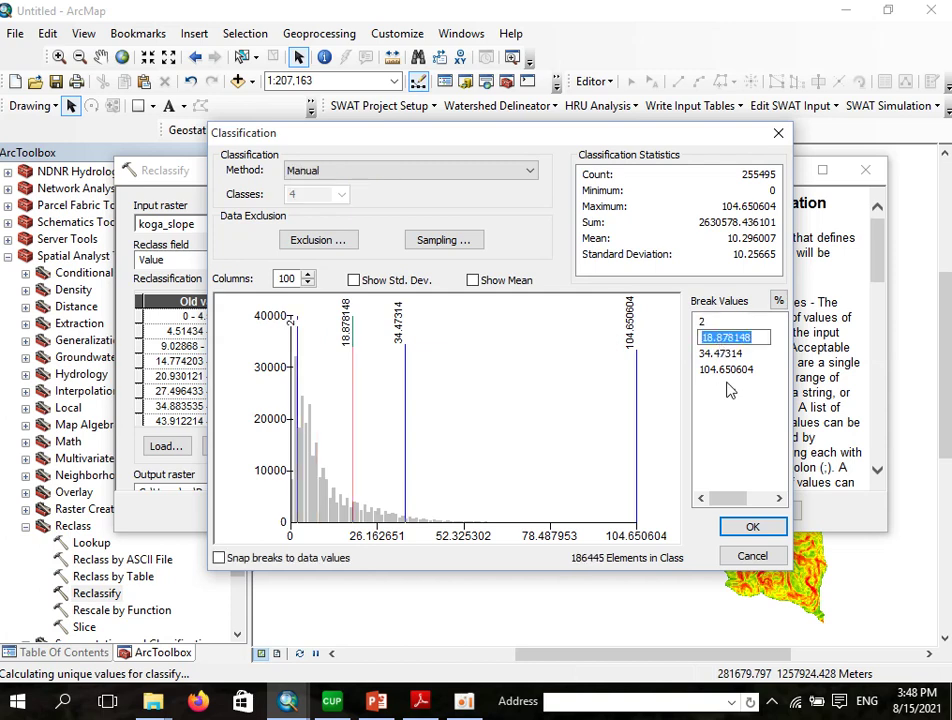
{"action": "type", "text": "5"}
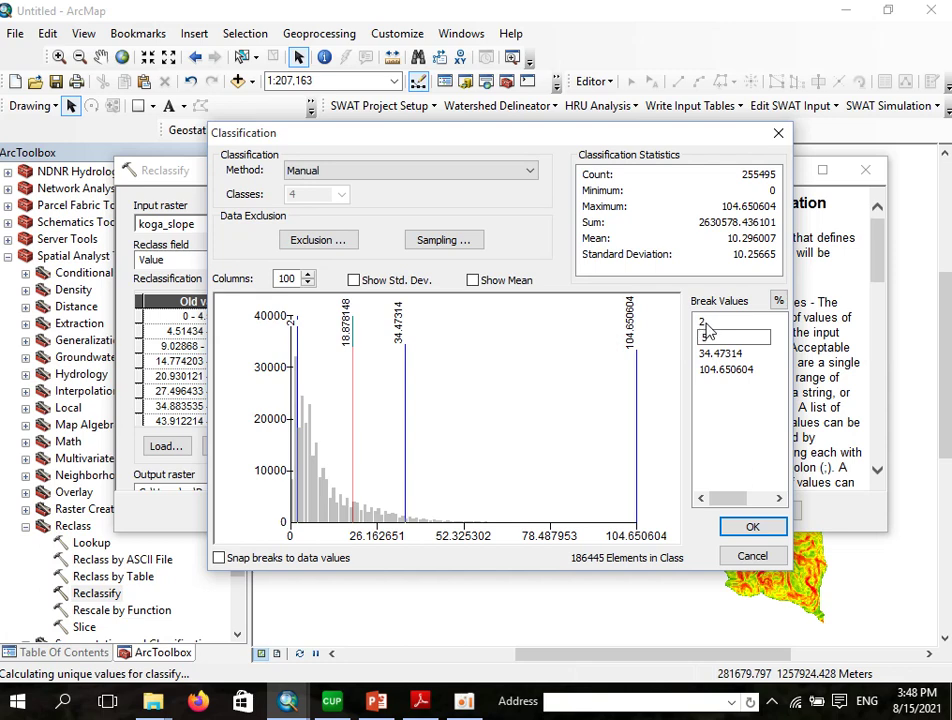
{"action": "key", "text": "Return"}
{"action": "left_click", "coordinate": [728, 353]}
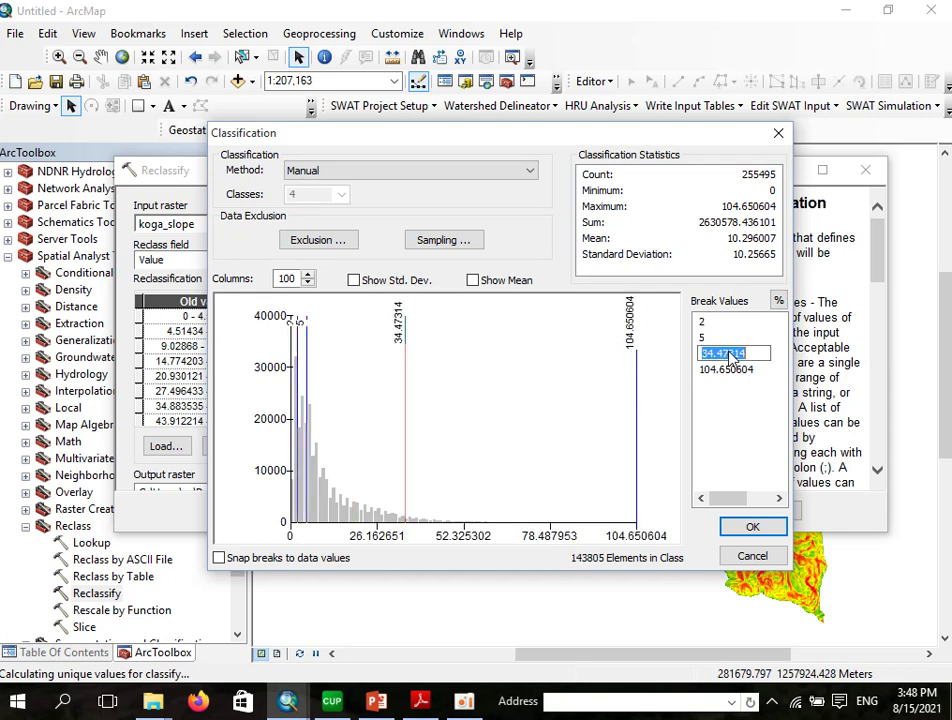
{"action": "type", "text": "8"}
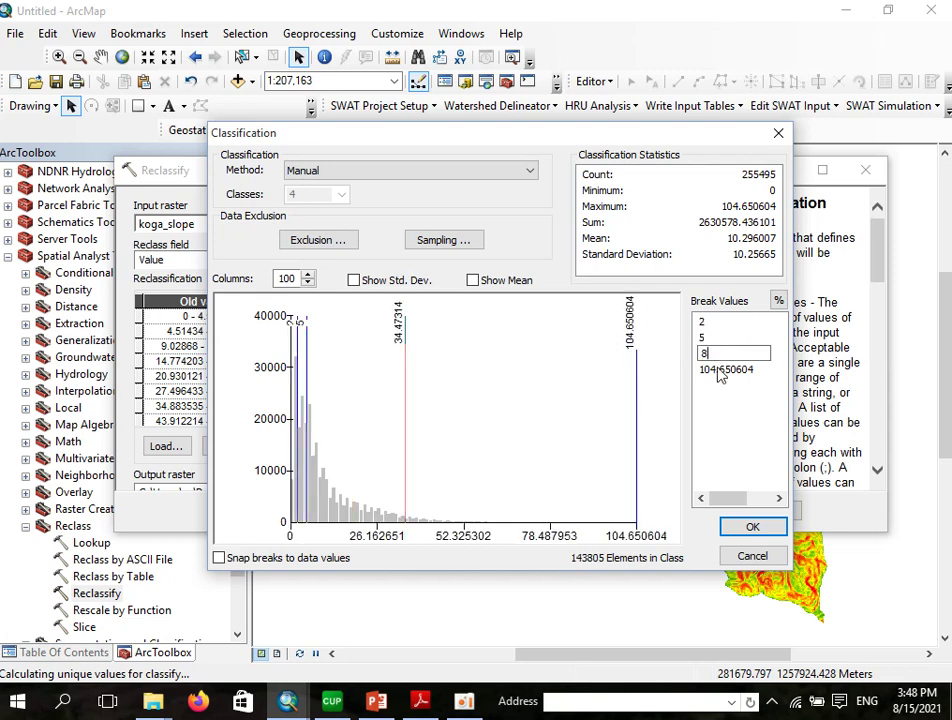
{"action": "key", "text": "Return"}
{"action": "left_click", "coordinate": [718, 370]}
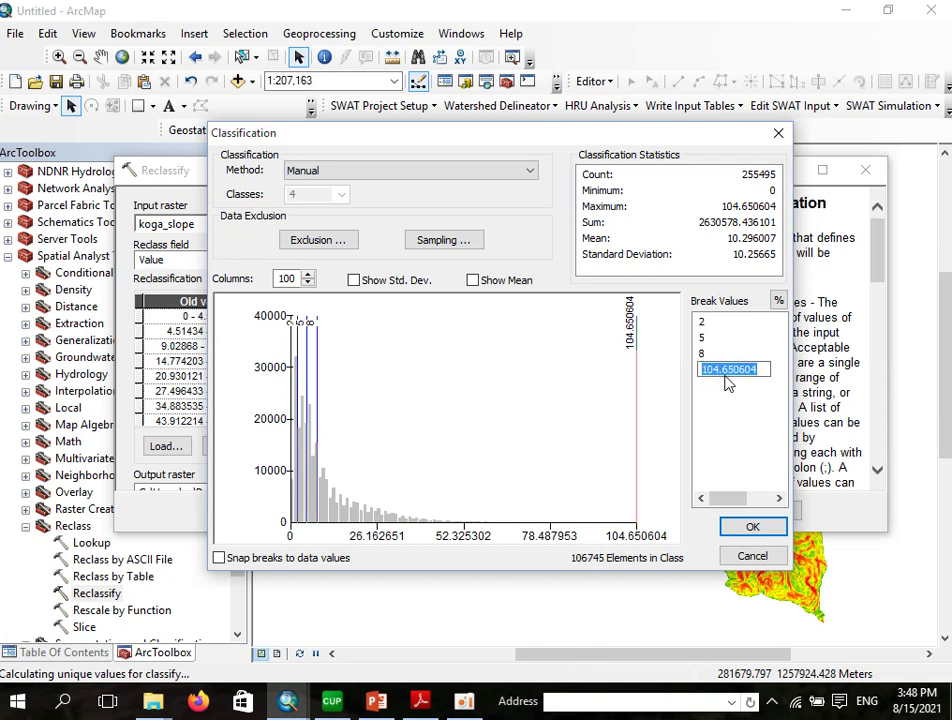
{"action": "left_click", "coordinate": [752, 528]}
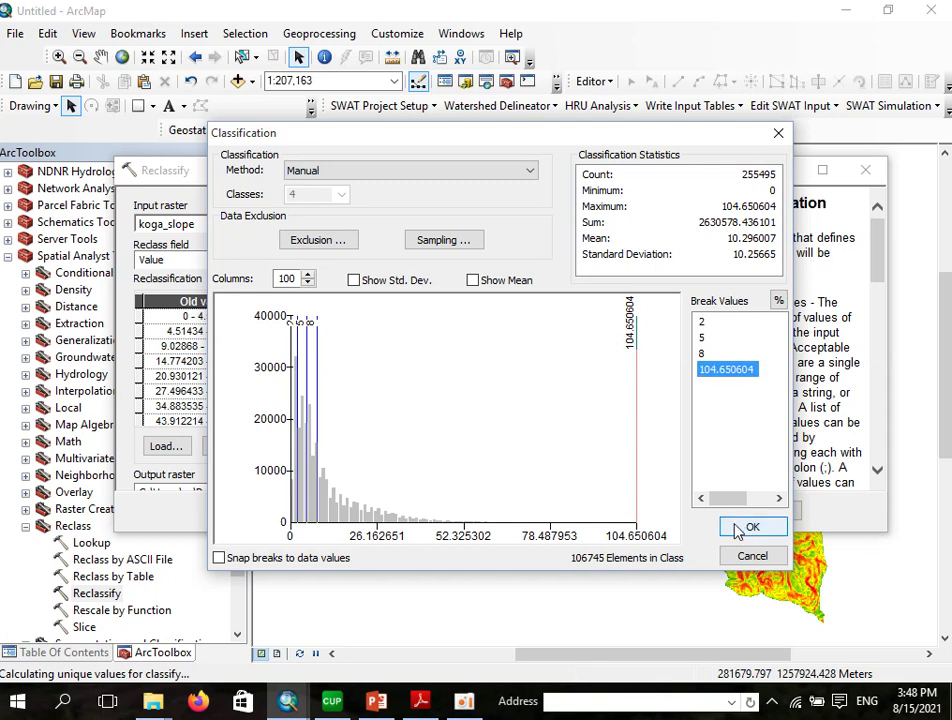
{"action": "left_click", "coordinate": [737, 531]}
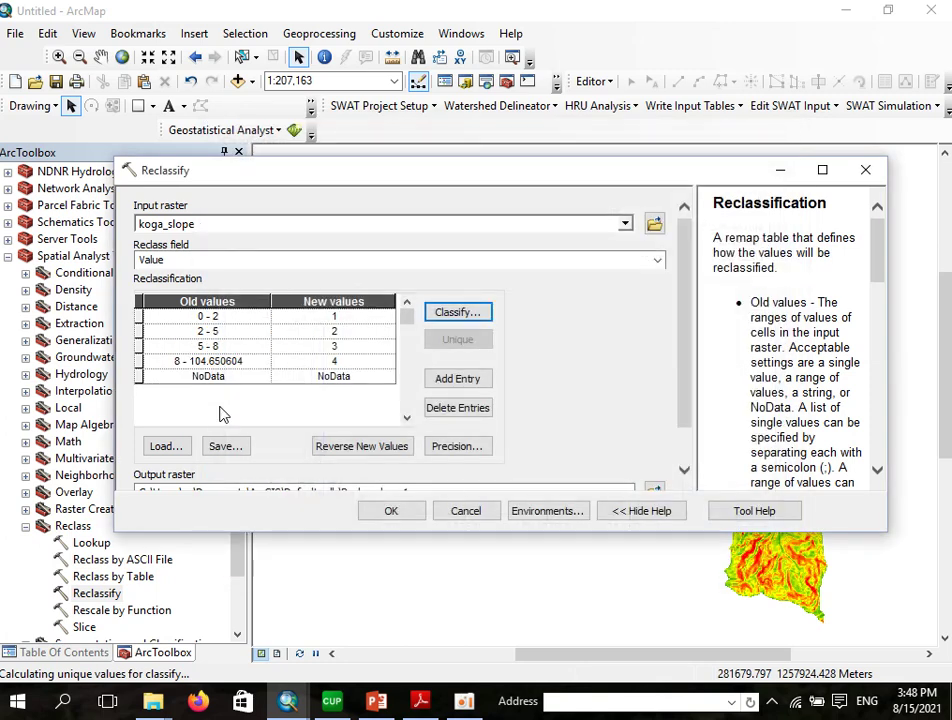
Step: Assign new values 4 to slopes 0 - 2, 3 to 2 - 5, 2 to 5 - 8 and 1 to the steepest class
{"action": "left_click", "coordinate": [329, 319]}
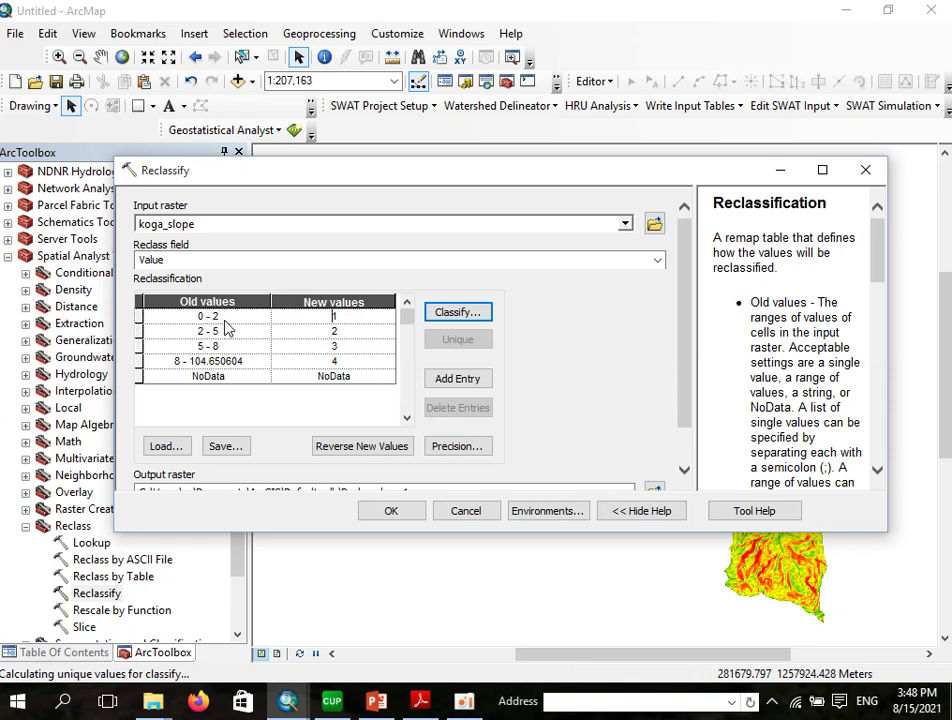
{"action": "double_click", "coordinate": [327, 322]}
{"action": "left_click", "coordinate": [339, 334]}
{"action": "double_click", "coordinate": [342, 348]}
{"action": "double_click", "coordinate": [349, 365]}
{"action": "double_click", "coordinate": [357, 351]}
Step: Save the output raster as slope_reclass in the irrigation suiatbility mapping folder and run the reclassification
{"action": "scroll", "coordinate": [500, 460], "scroll_direction": "down", "scroll_amount": 2}
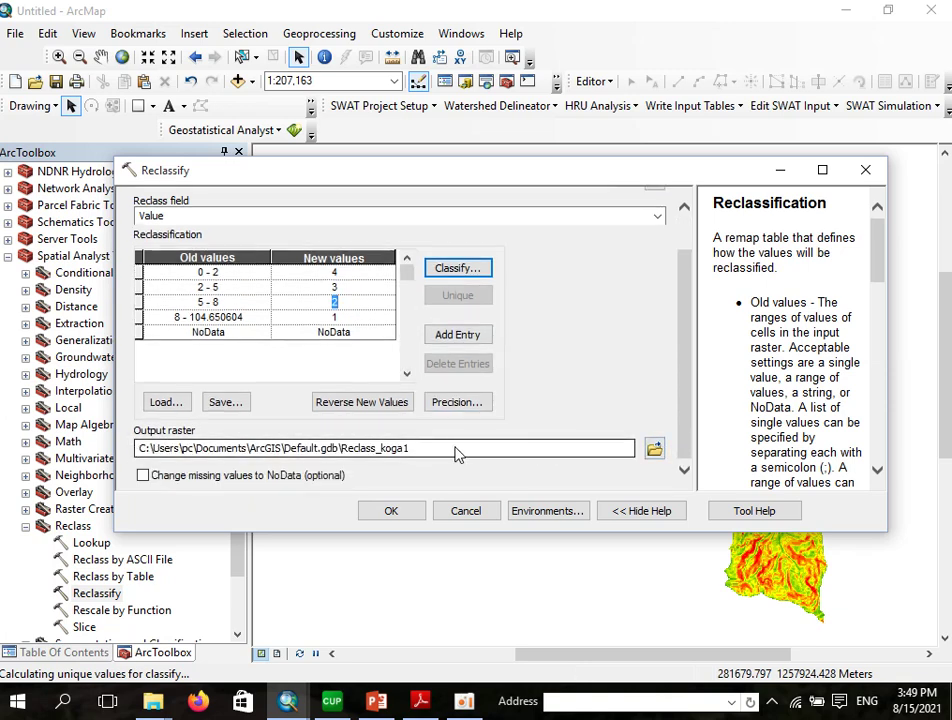
{"action": "left_click", "coordinate": [654, 448]}
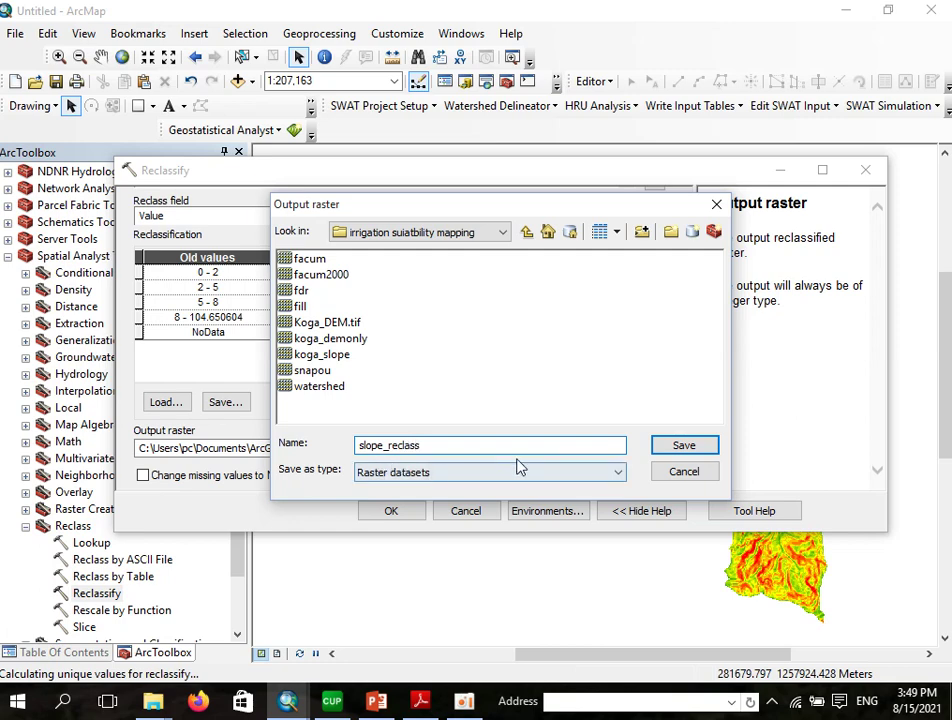
{"action": "left_click", "coordinate": [685, 446]}
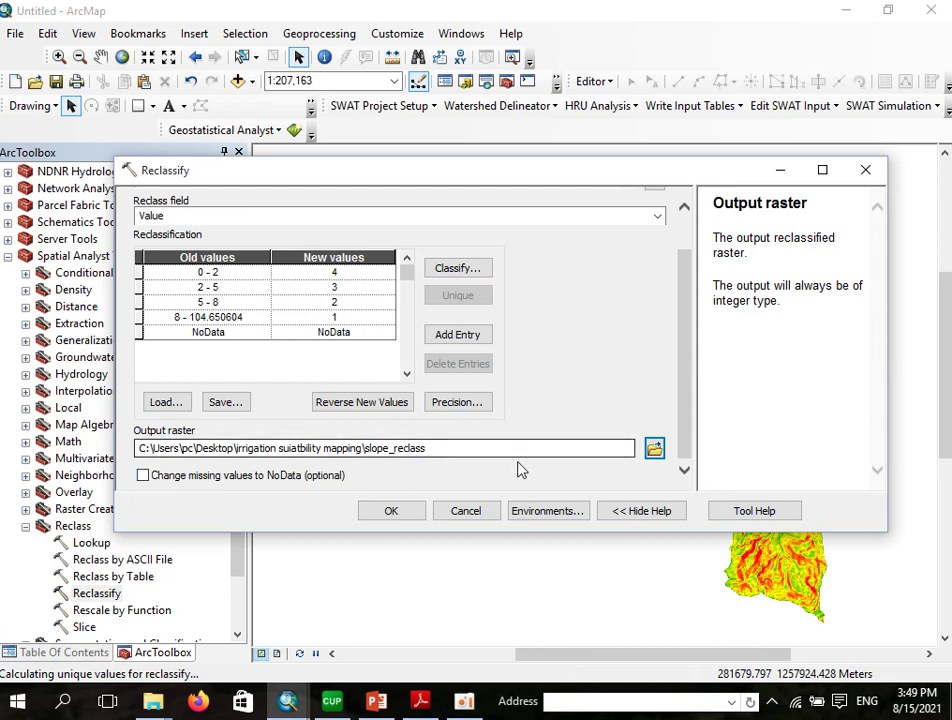
{"action": "left_click", "coordinate": [404, 510]}
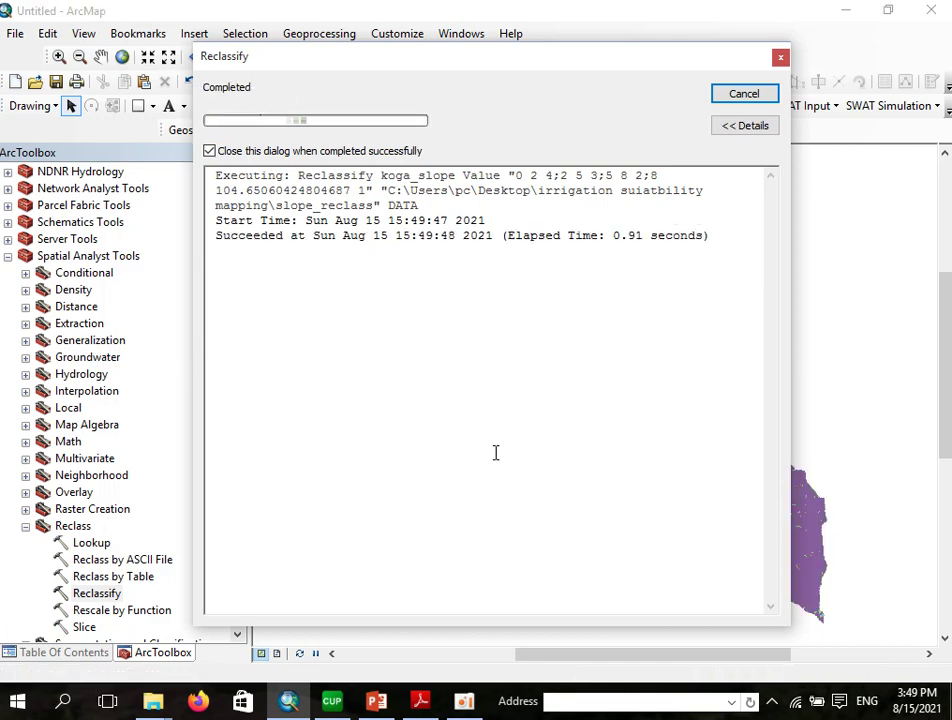
Step: Show the layer list and collapse the legends of koga_slope and Koga_DEMonly
{"action": "left_click", "coordinate": [64, 652]}
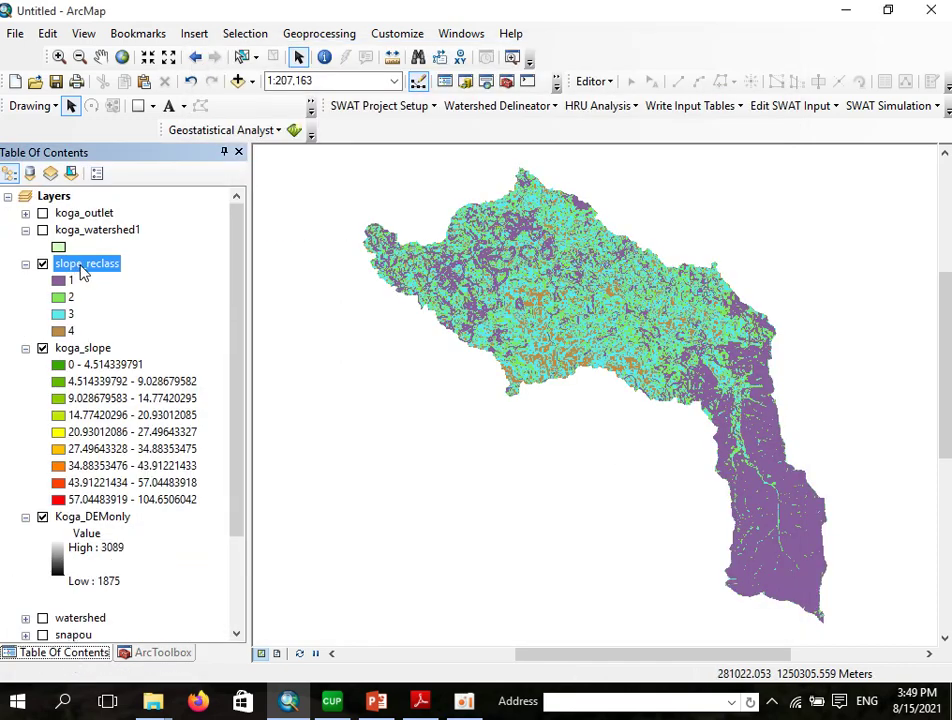
{"action": "left_click", "coordinate": [25, 348]}
{"action": "left_click", "coordinate": [25, 365]}
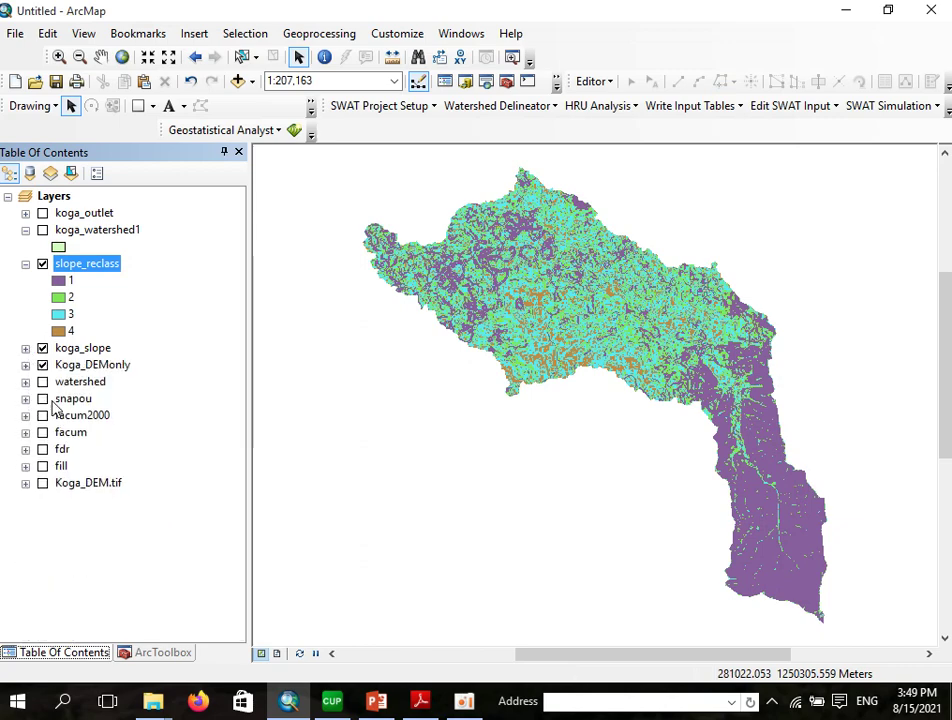
Step: Save the map document as Untitled.mxd in the irrigation suiatbility mapping folder on the Desktop
{"action": "left_click", "coordinate": [57, 82]}
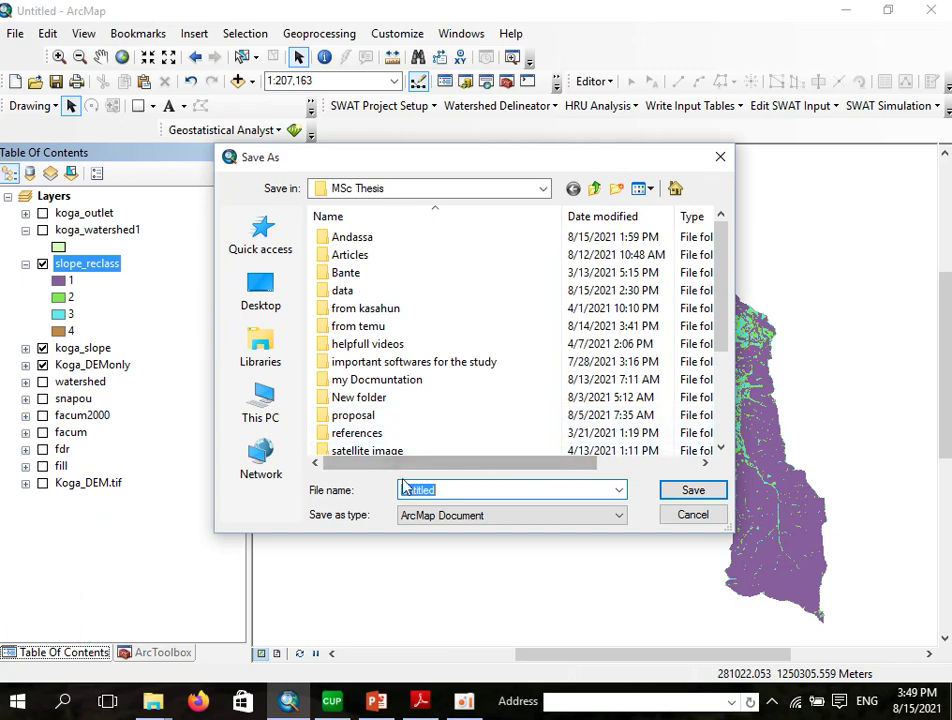
{"action": "left_click", "coordinate": [262, 295]}
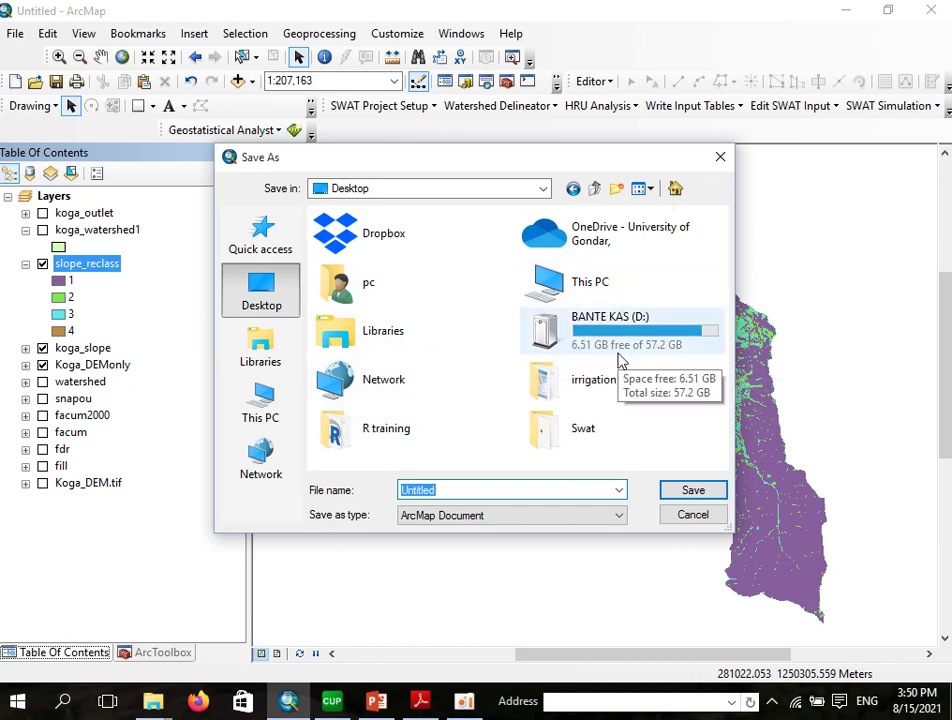
{"action": "double_click", "coordinate": [605, 386]}
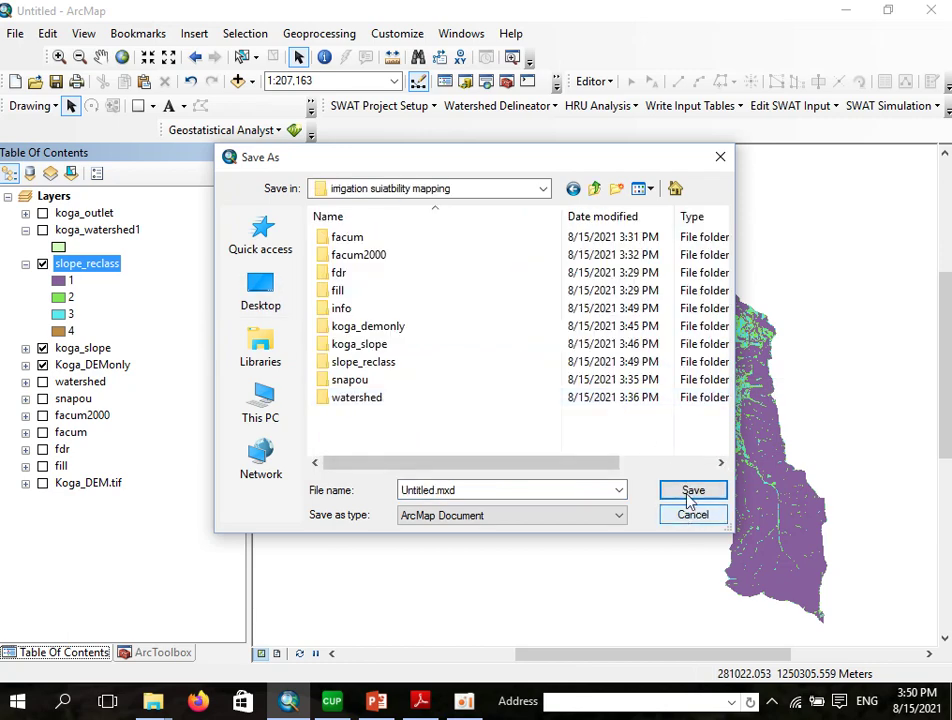
{"action": "left_click", "coordinate": [692, 492]}
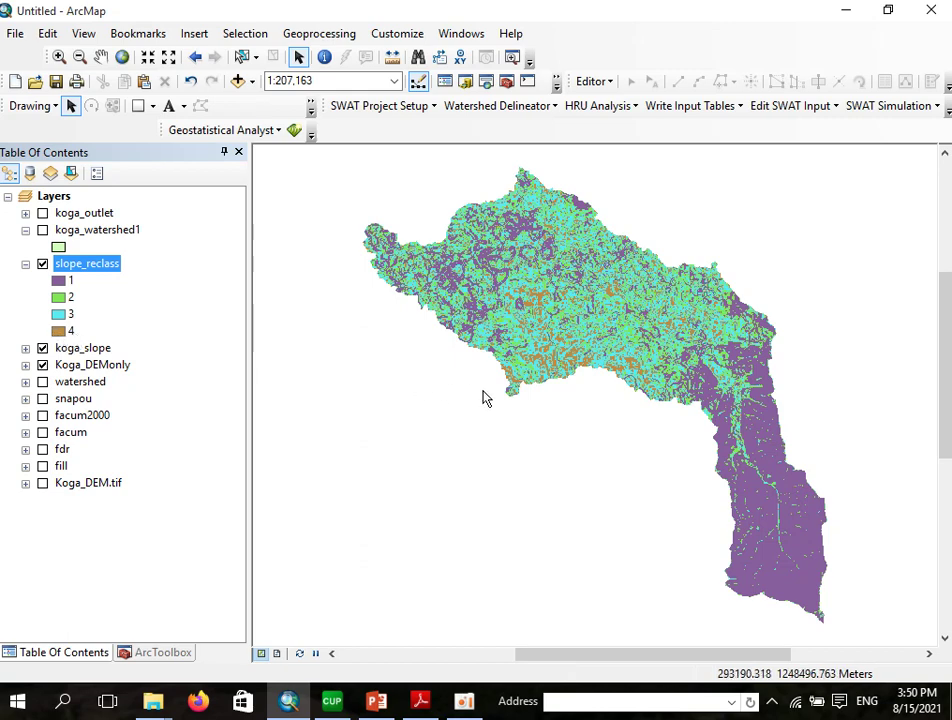
Step: Open the attribute table of slope_reclass and examine the cell count of each suitability value
{"action": "scroll", "coordinate": [543, 366], "scroll_direction": "down", "scroll_amount": 2}
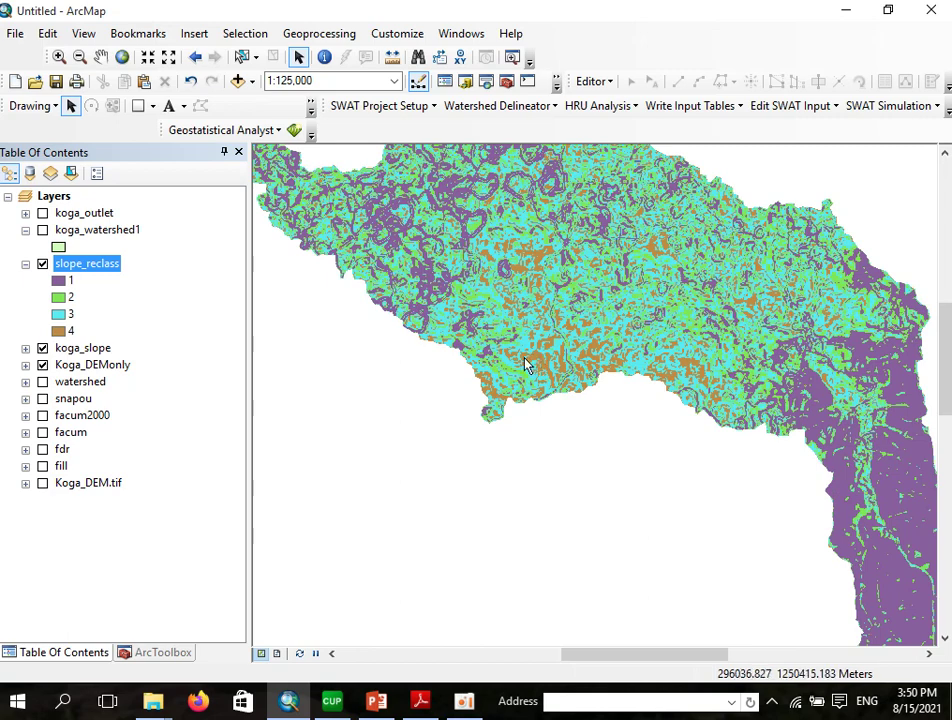
{"action": "right_click", "coordinate": [101, 266]}
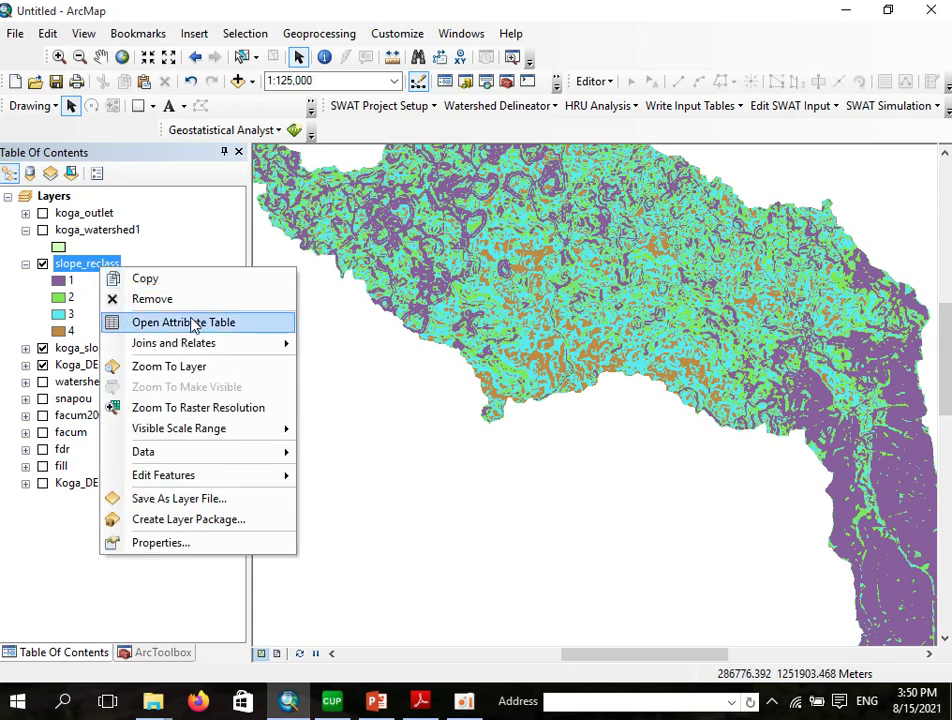
{"action": "left_click", "coordinate": [196, 320]}
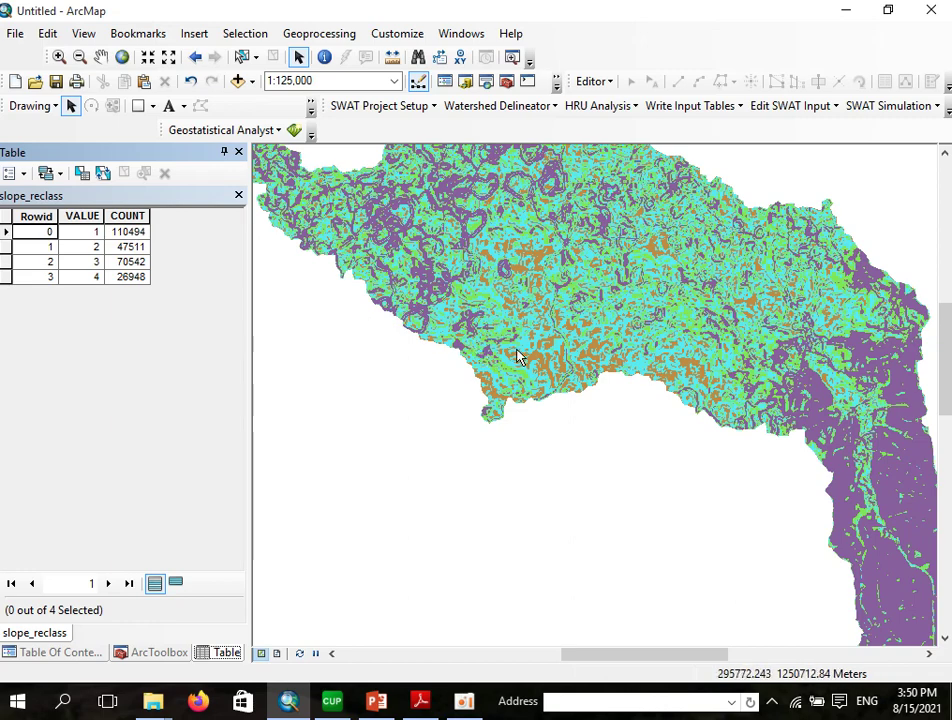
{"action": "left_click", "coordinate": [86, 278]}
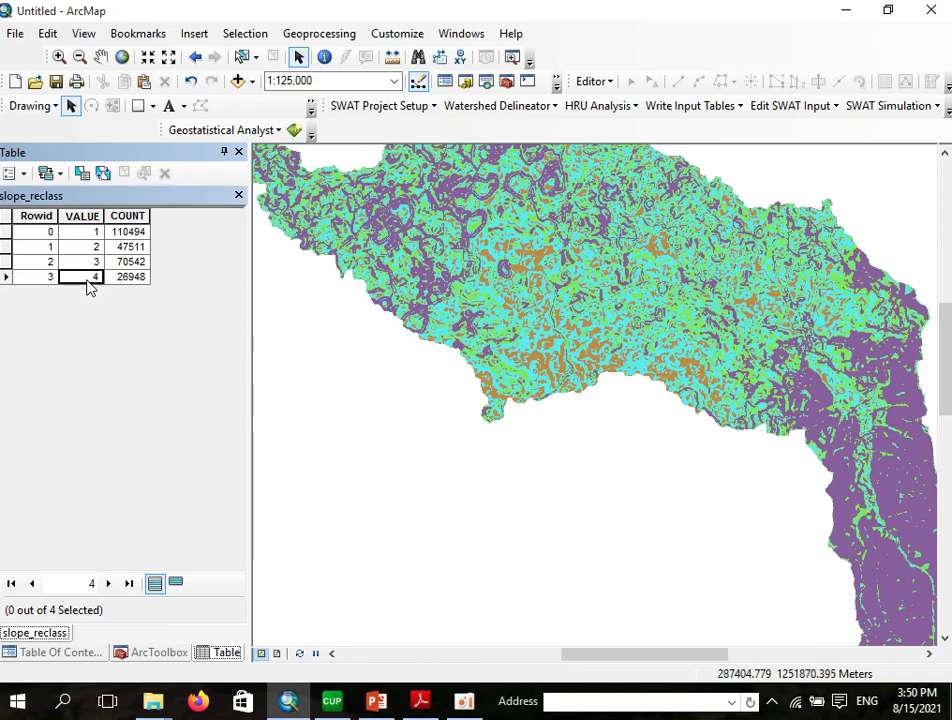
{"action": "left_click", "coordinate": [140, 278]}
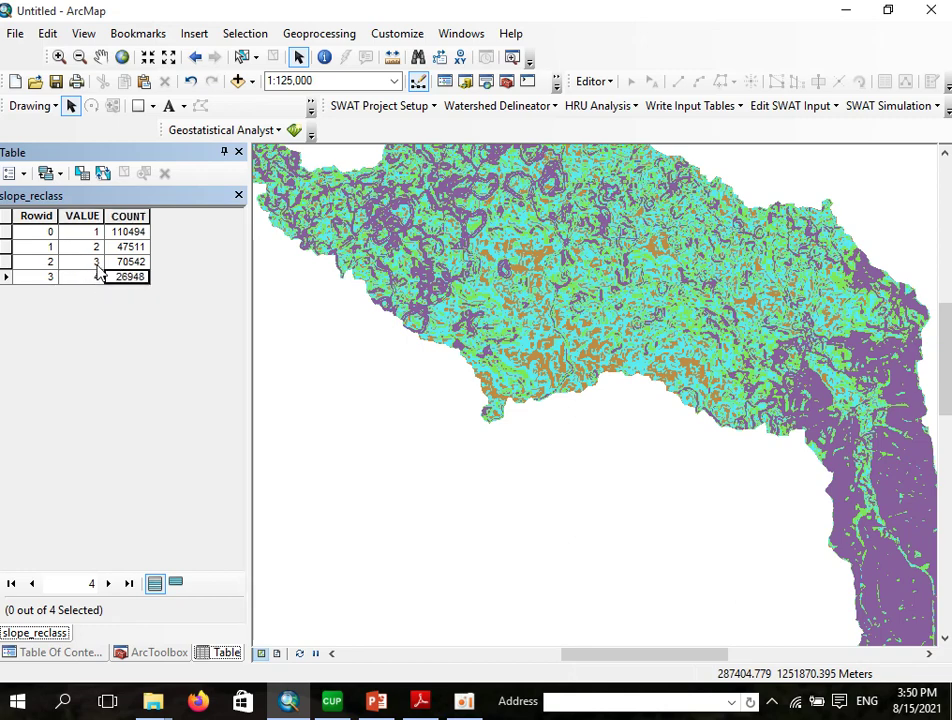
{"action": "left_click", "coordinate": [97, 264]}
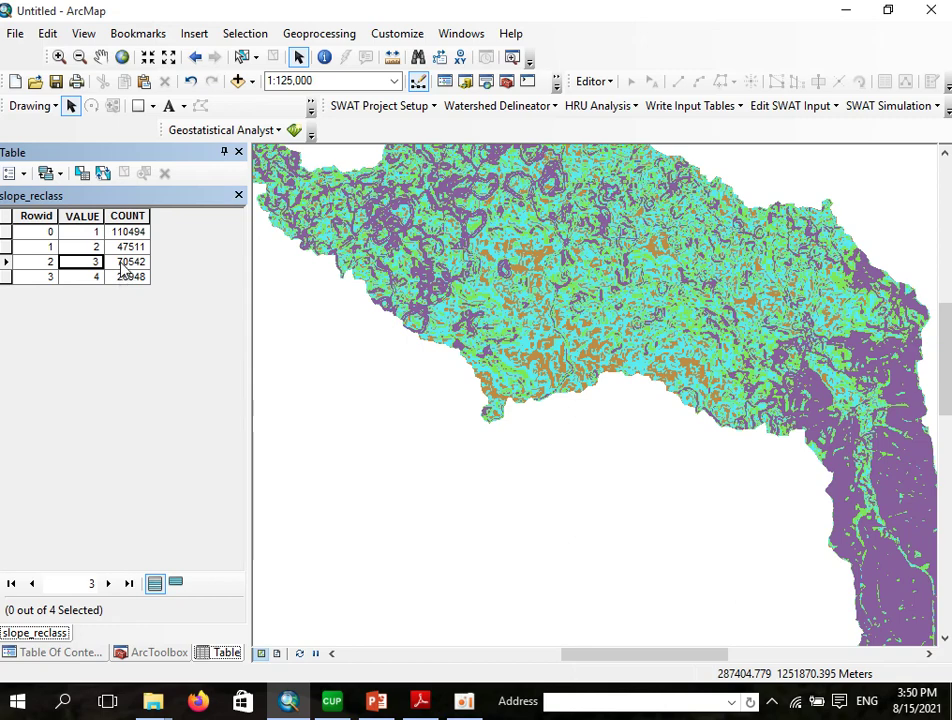
{"action": "left_click", "coordinate": [123, 266]}
{"action": "left_click", "coordinate": [95, 247]}
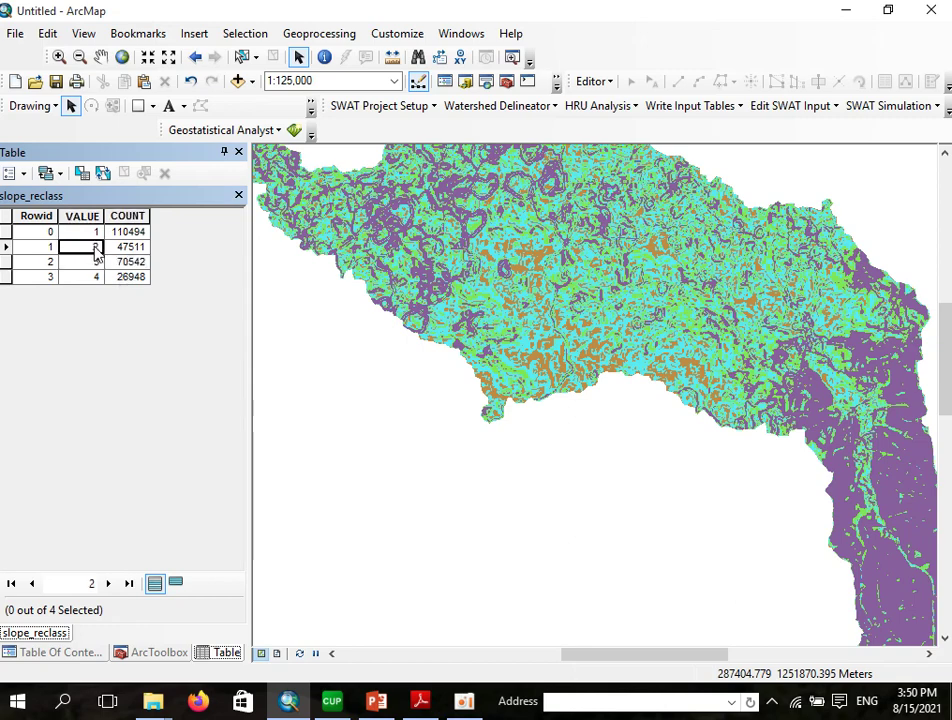
{"action": "left_click", "coordinate": [92, 266]}
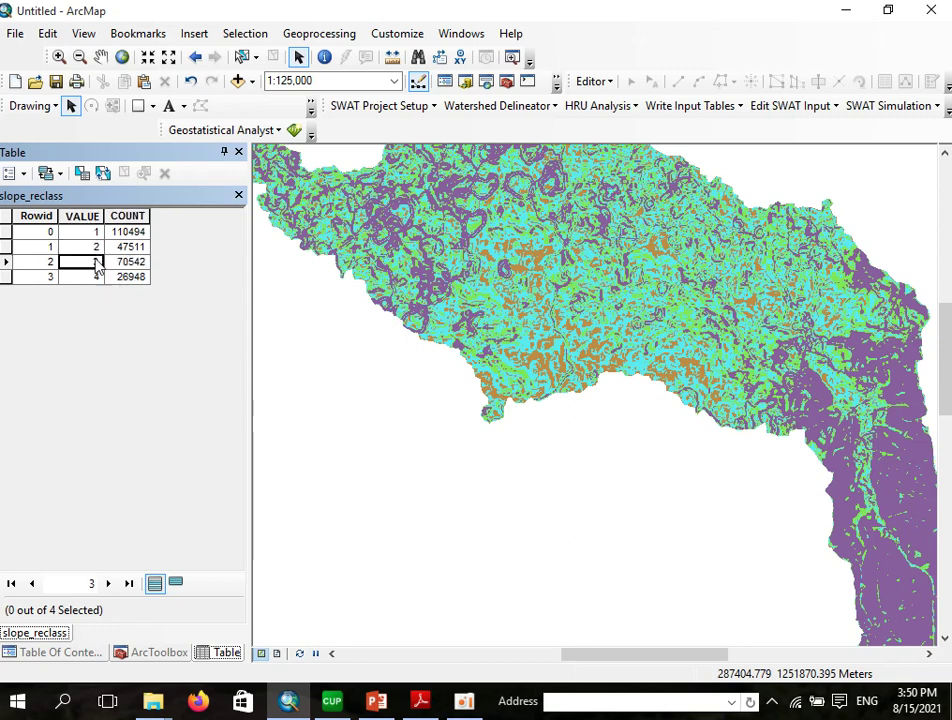
Step: Check the cell counts of the suitability values in the slope_reclass table, and close the table
{"action": "left_click", "coordinate": [96, 247]}
{"action": "left_click", "coordinate": [126, 232]}
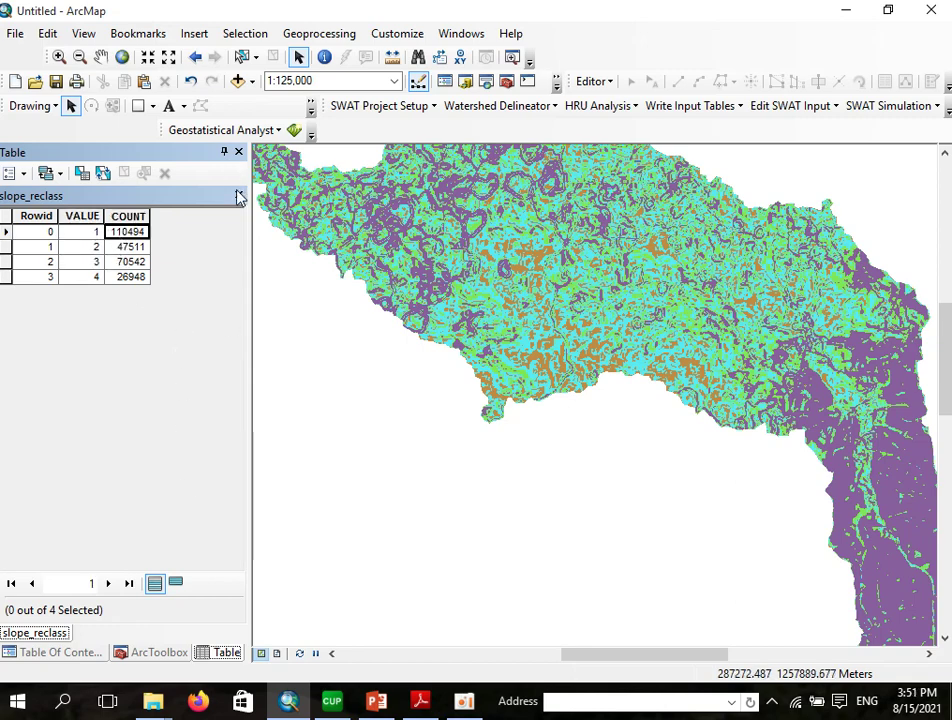
{"action": "left_click", "coordinate": [237, 196]}
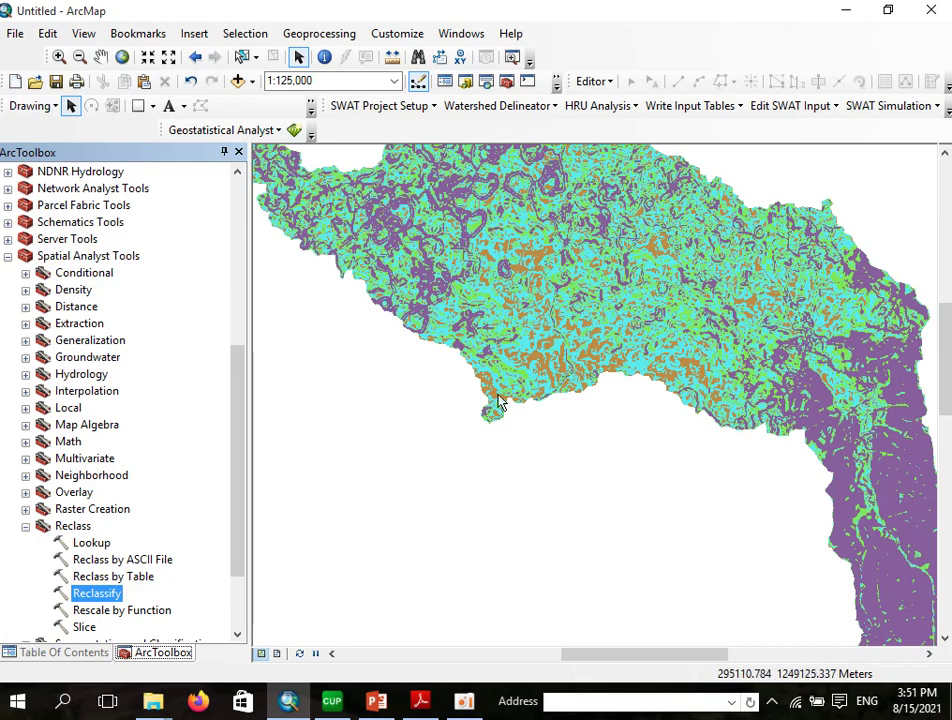
{"action": "scroll", "coordinate": [500, 404], "scroll_direction": "up", "scroll_amount": 1}
{"action": "scroll", "coordinate": [597, 361], "scroll_direction": "up", "scroll_amount": 3}
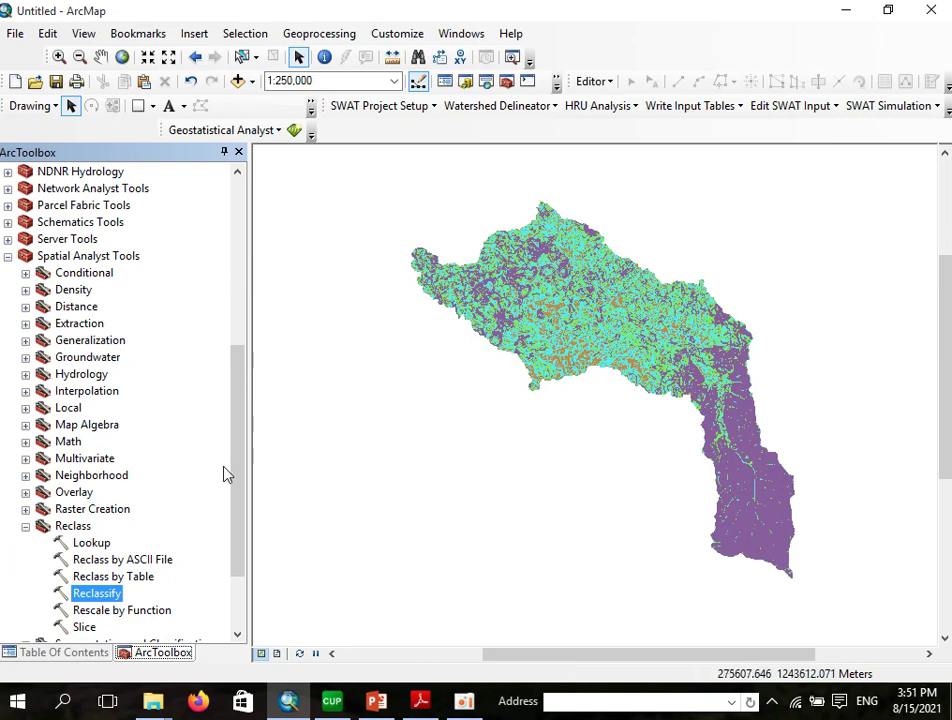
Step: Collapse the Reclass toolset and the Spatial Analyst toolbox
{"action": "scroll", "coordinate": [240, 402], "scroll_direction": "down", "scroll_amount": 2}
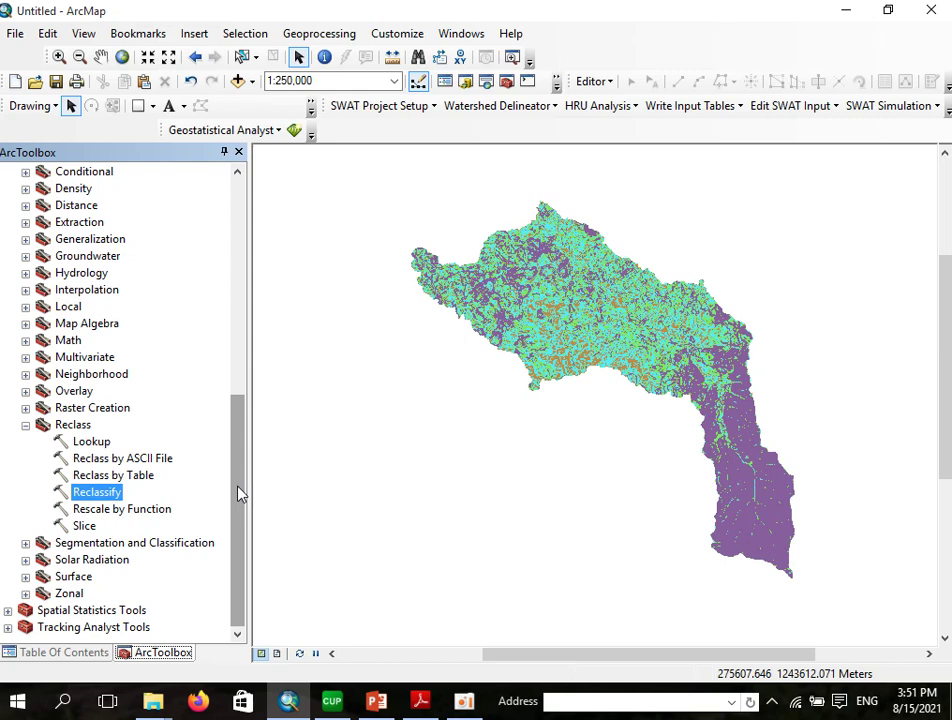
{"action": "left_click", "coordinate": [25, 424]}
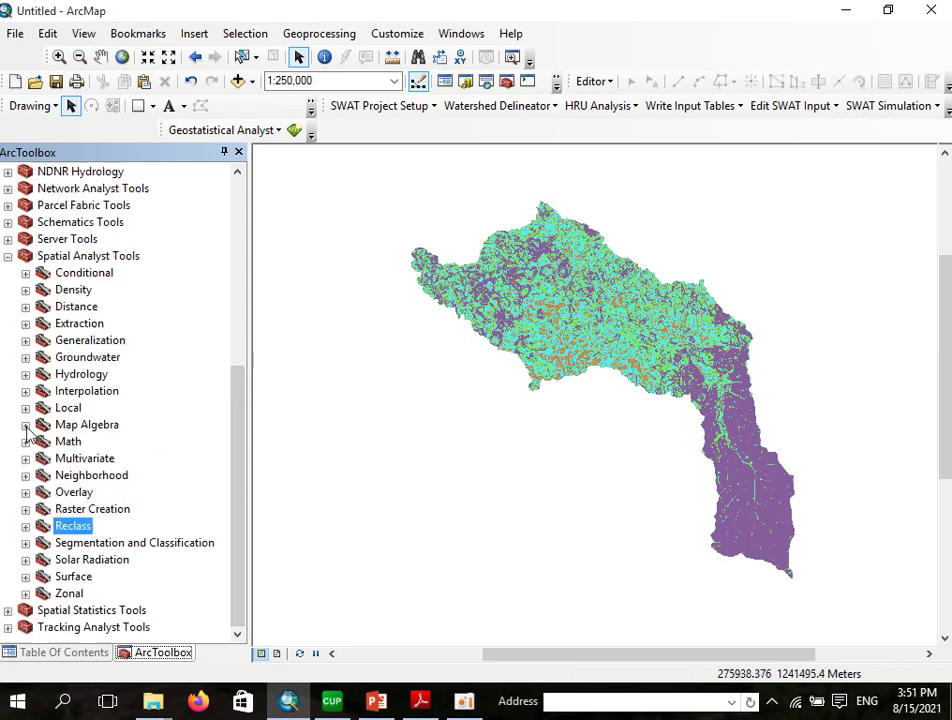
{"action": "left_click", "coordinate": [9, 256]}
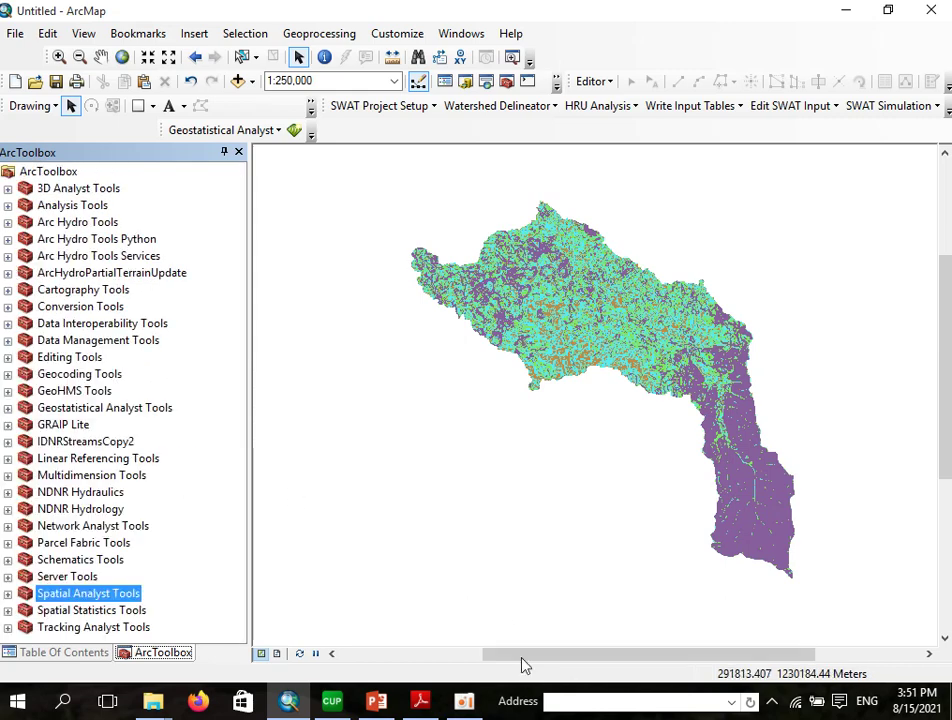
{"action": "left_click", "coordinate": [464, 701]}
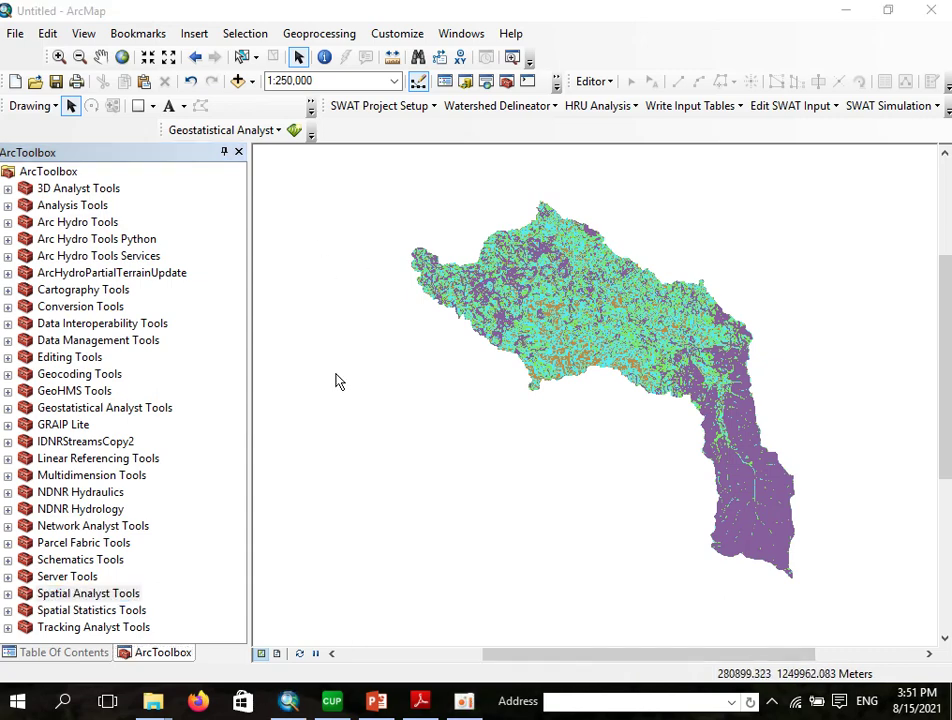
{"action": "mouse_move", "coordinate": [460, 703]}
{"action": "left_click", "coordinate": [423, 610]}
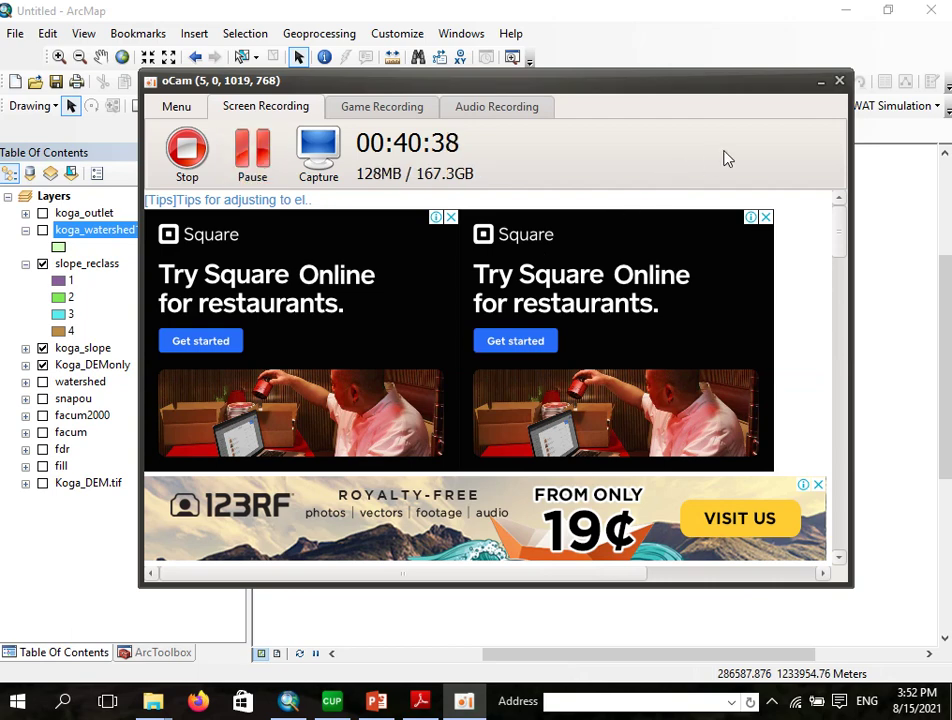
{"action": "left_click", "coordinate": [820, 81]}
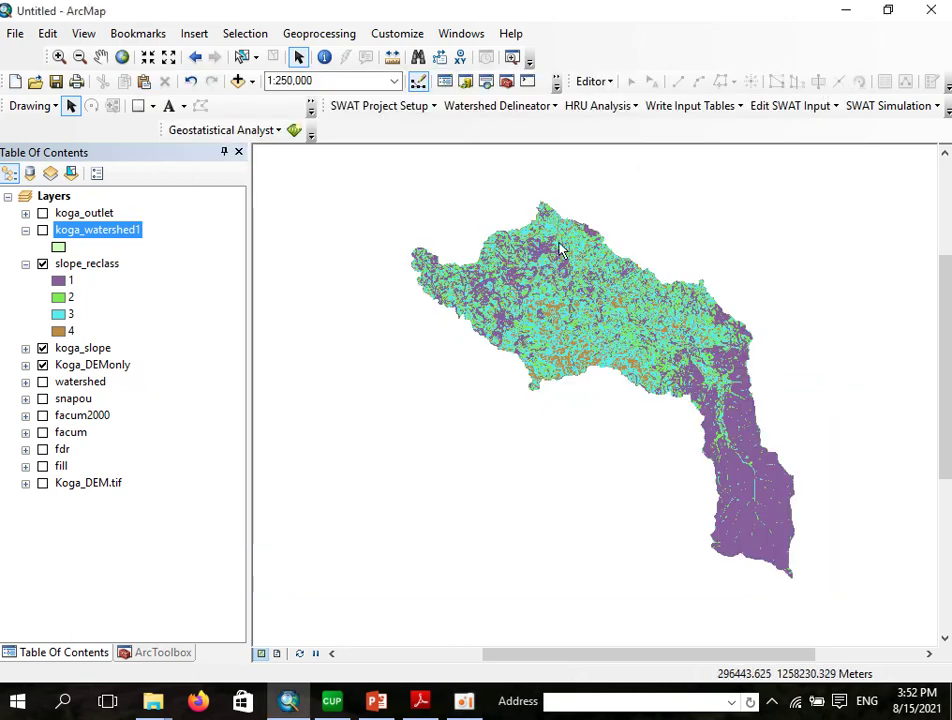
Step: Switch to draft_Proof_hi.pdf in Adobe Reader, read the soil depth classes for surface irrigation suitability, and return to ArcMap
{"action": "mouse_move", "coordinate": [428, 712]}
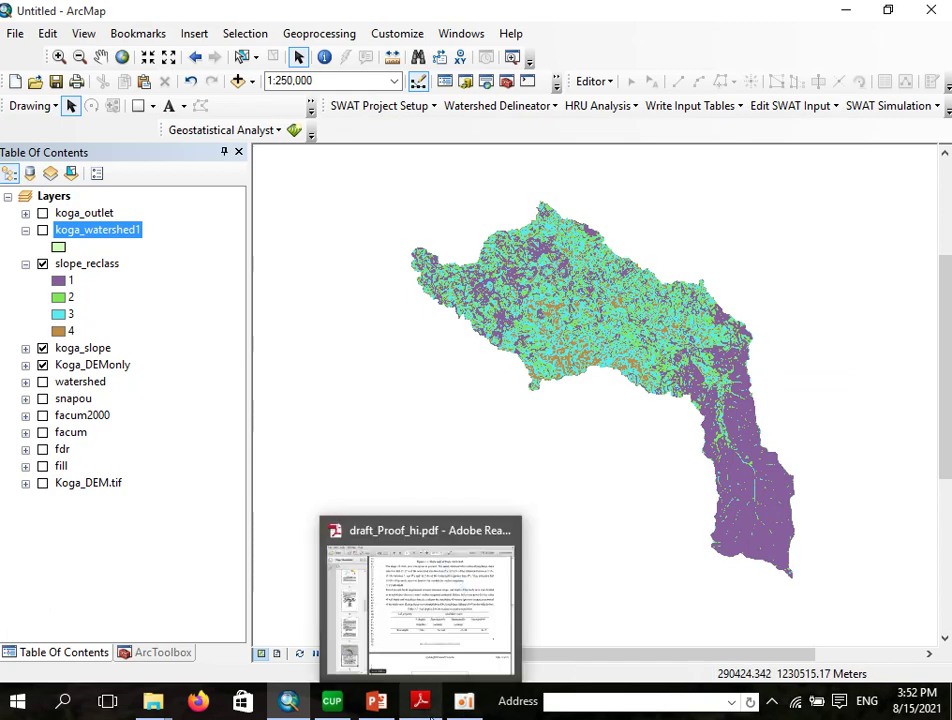
{"action": "left_click", "coordinate": [402, 616]}
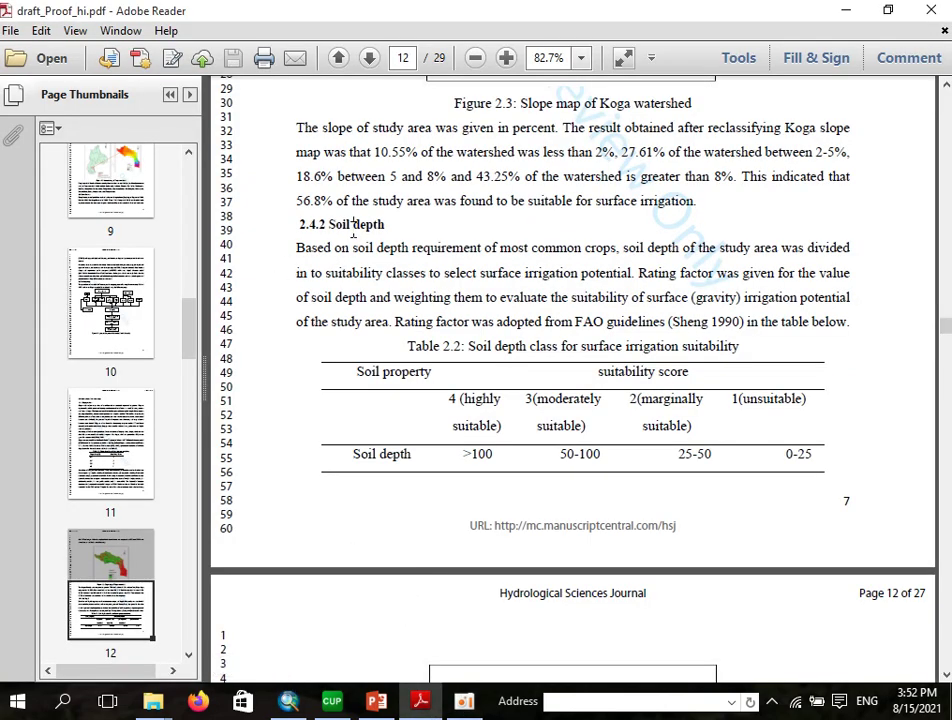
{"action": "scroll", "coordinate": [405, 283], "scroll_direction": "down", "scroll_amount": 3}
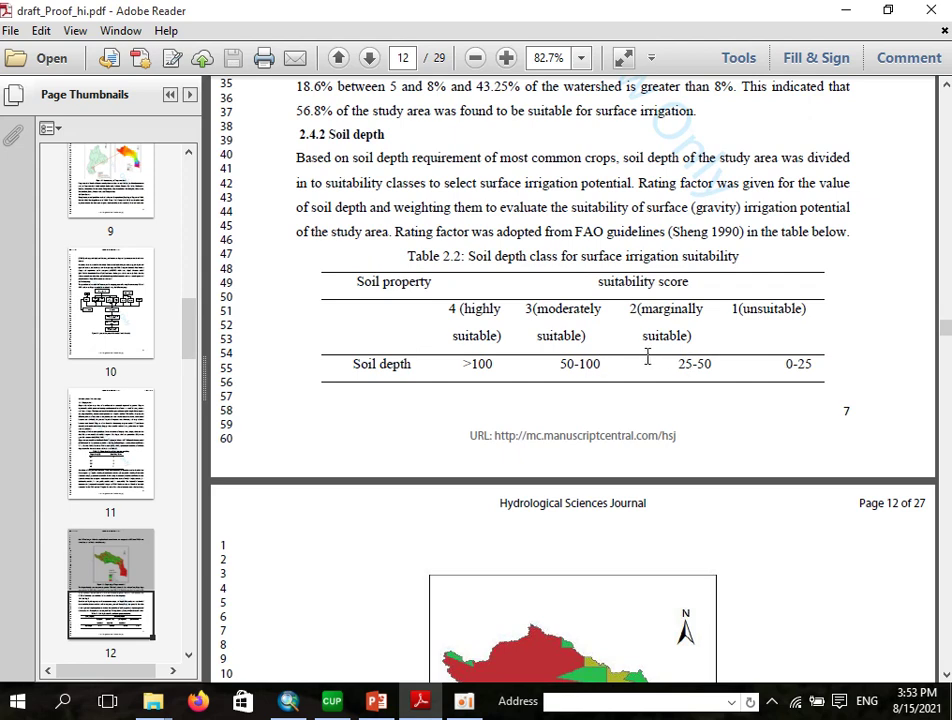
{"action": "left_click", "coordinate": [846, 10]}
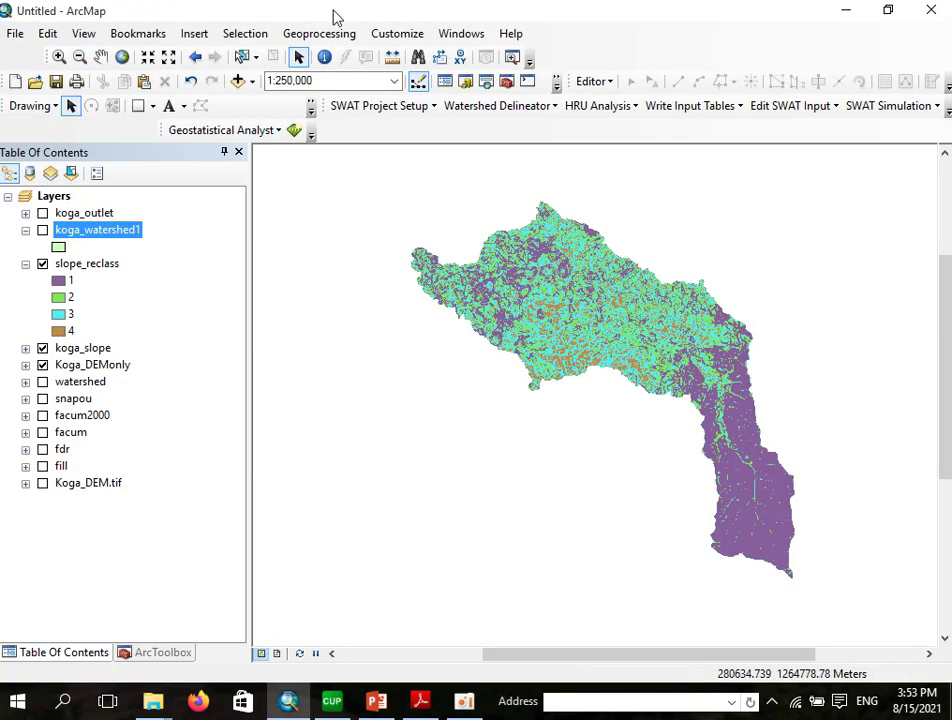
Step: Add the depth.shp shapefile from the Soil classification folder inside New folder(input datas) to the map
{"action": "left_click", "coordinate": [108, 265]}
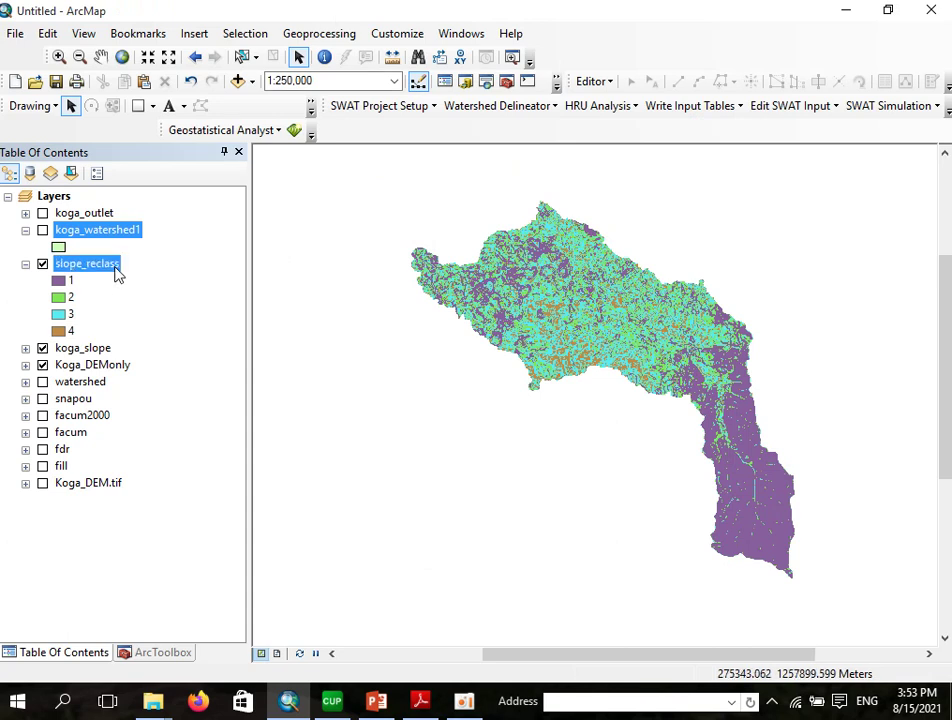
{"action": "left_click", "coordinate": [95, 349]}
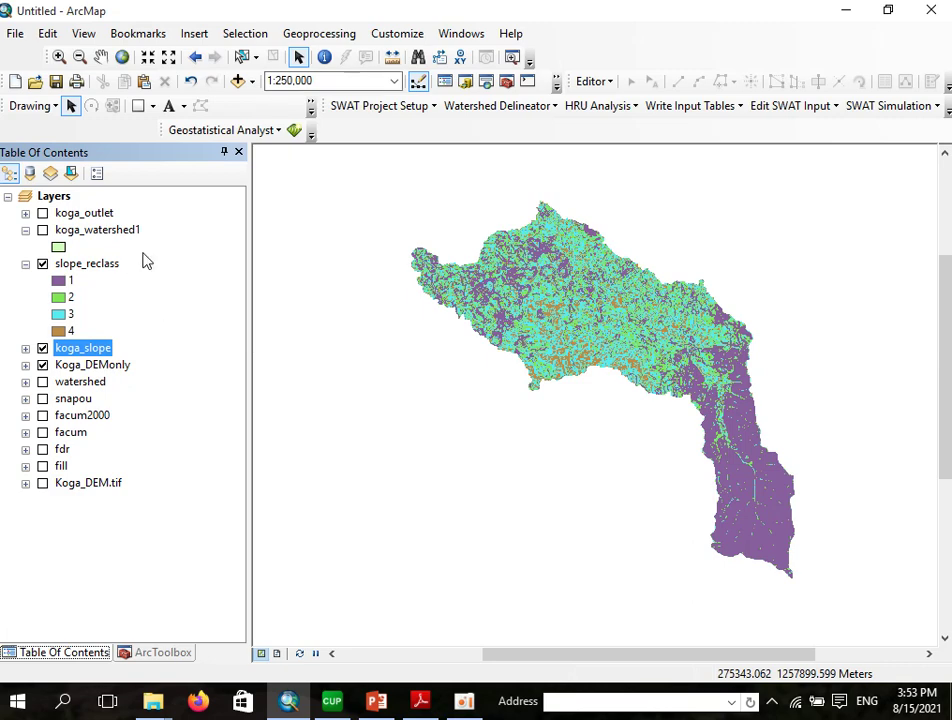
{"action": "left_click", "coordinate": [240, 82]}
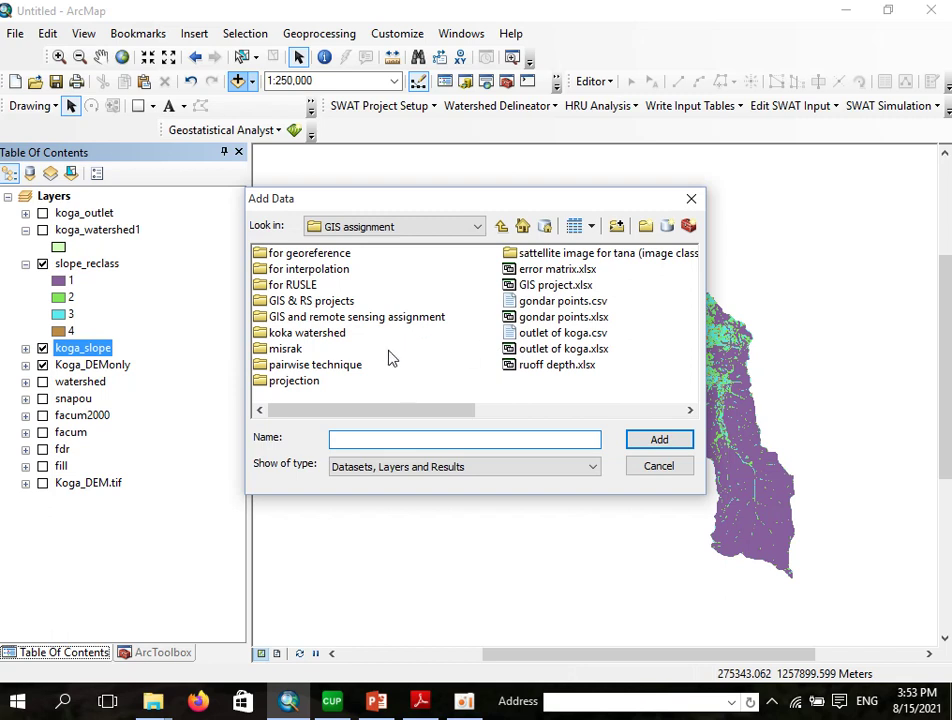
{"action": "left_click", "coordinate": [501, 227]}
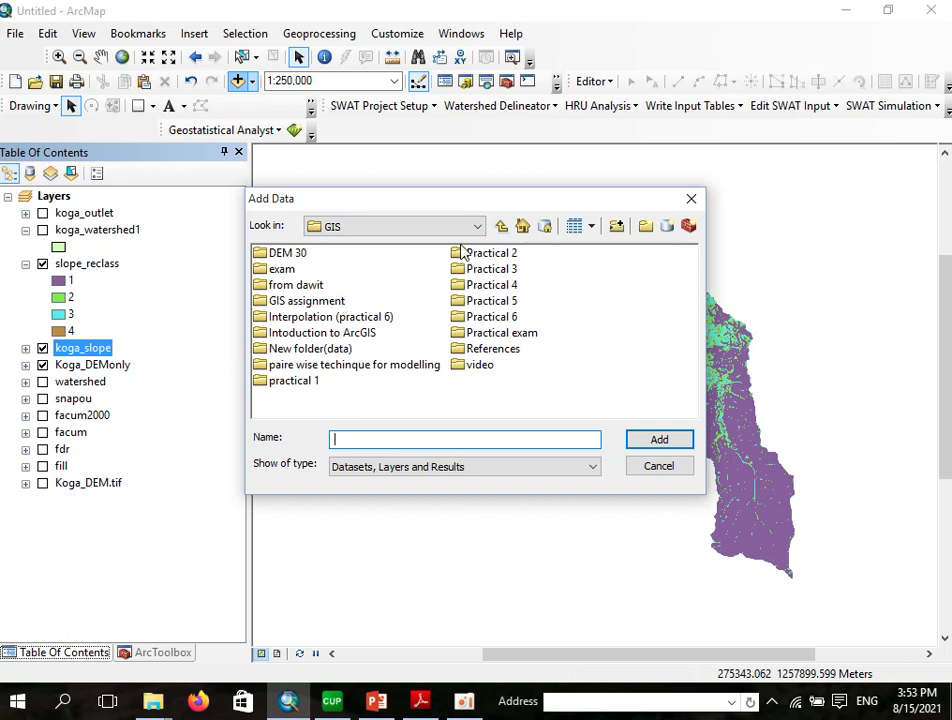
{"action": "left_click", "coordinate": [503, 228]}
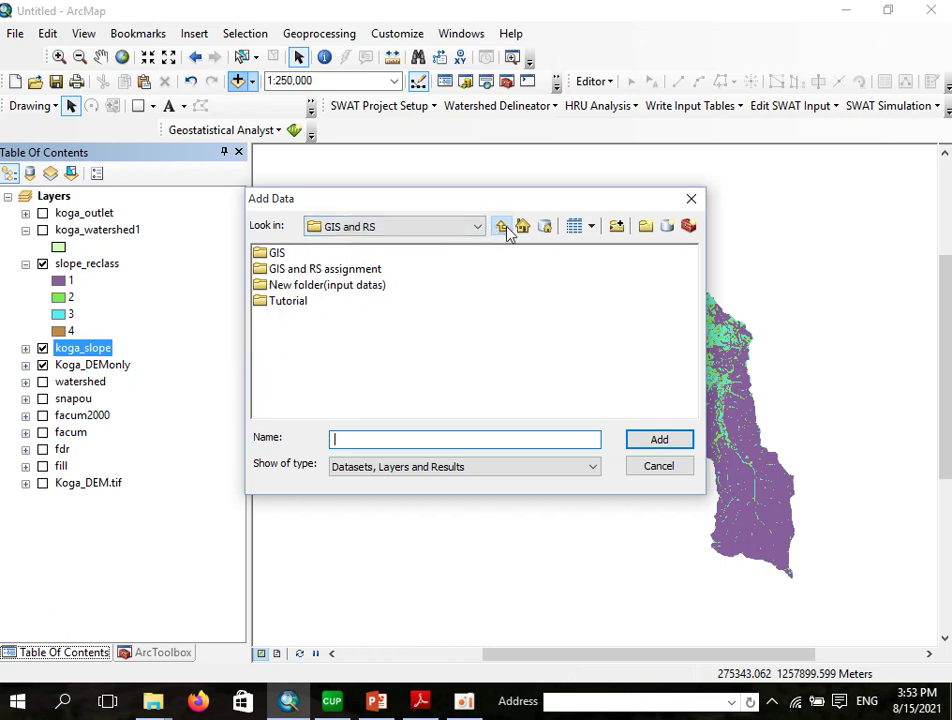
{"action": "double_click", "coordinate": [340, 285]}
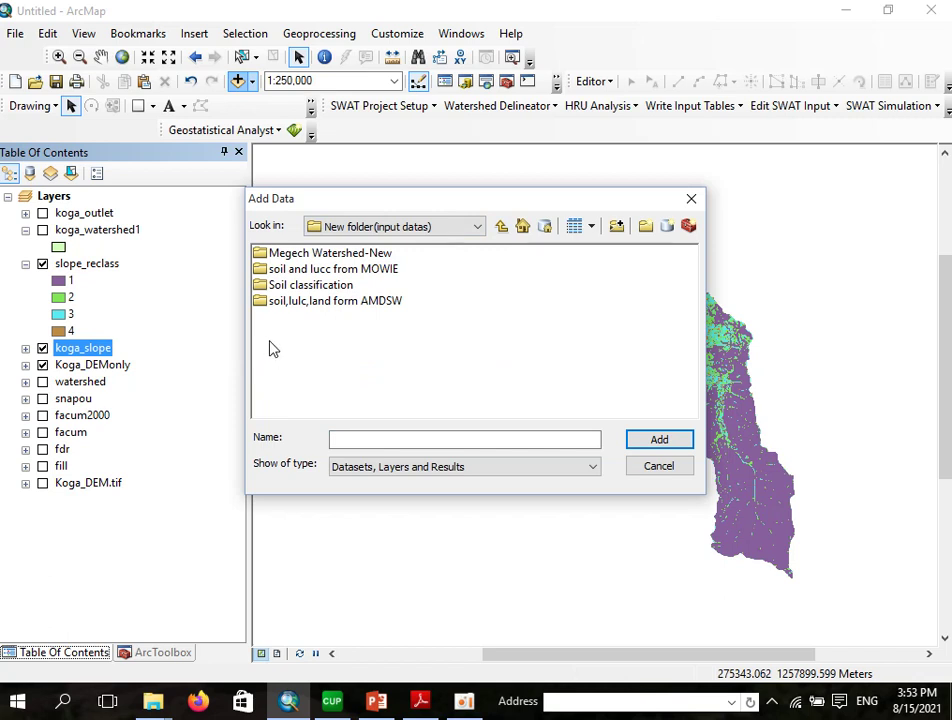
{"action": "double_click", "coordinate": [310, 287]}
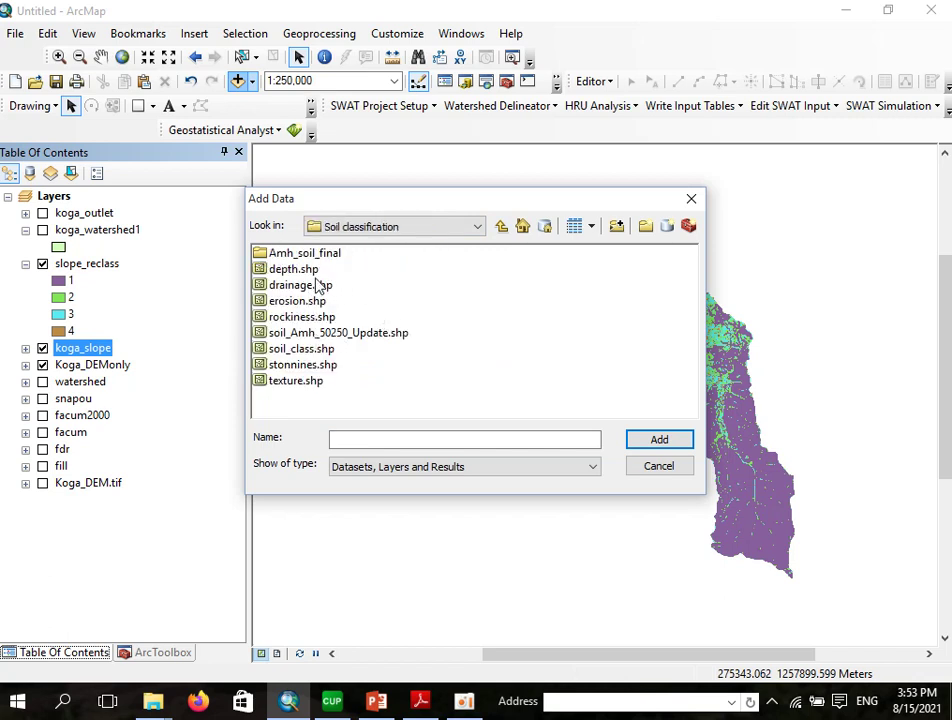
{"action": "left_click", "coordinate": [285, 270]}
{"action": "left_click", "coordinate": [633, 449]}
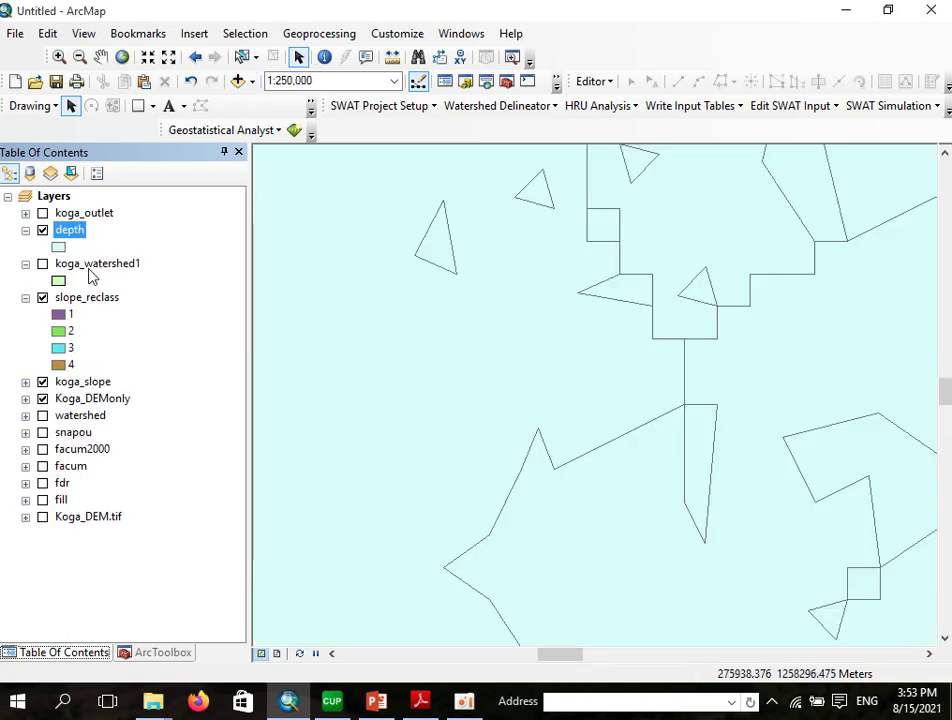
Step: Make koga_watershed1 visible and move it above the depth layer in the drawing order
{"action": "left_click", "coordinate": [43, 264]}
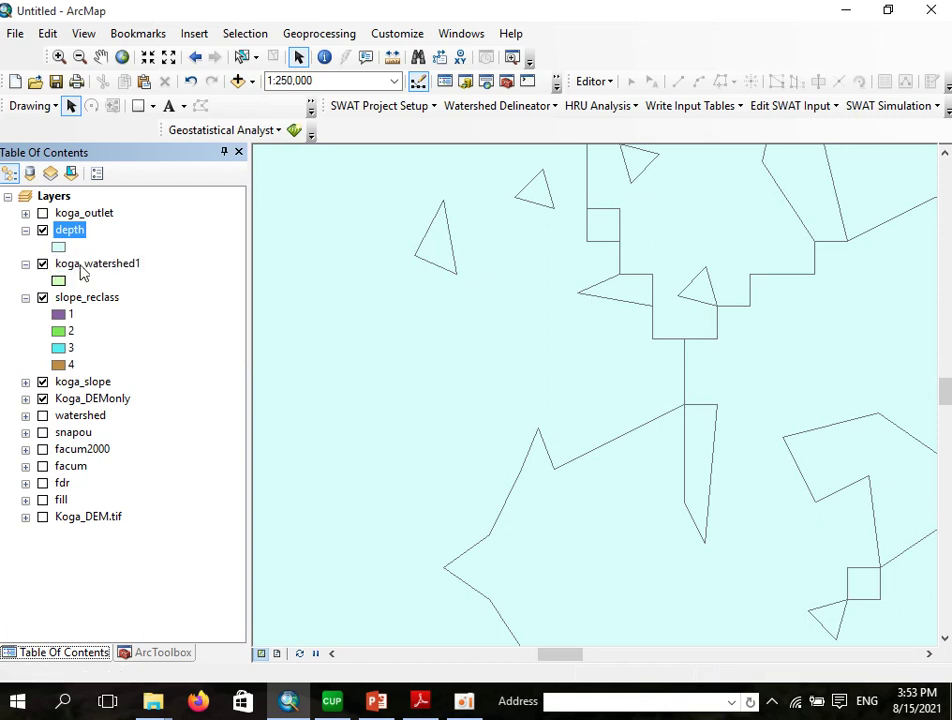
{"action": "left_click_drag", "start_coordinate": [81, 267], "coordinate": [81, 212]}
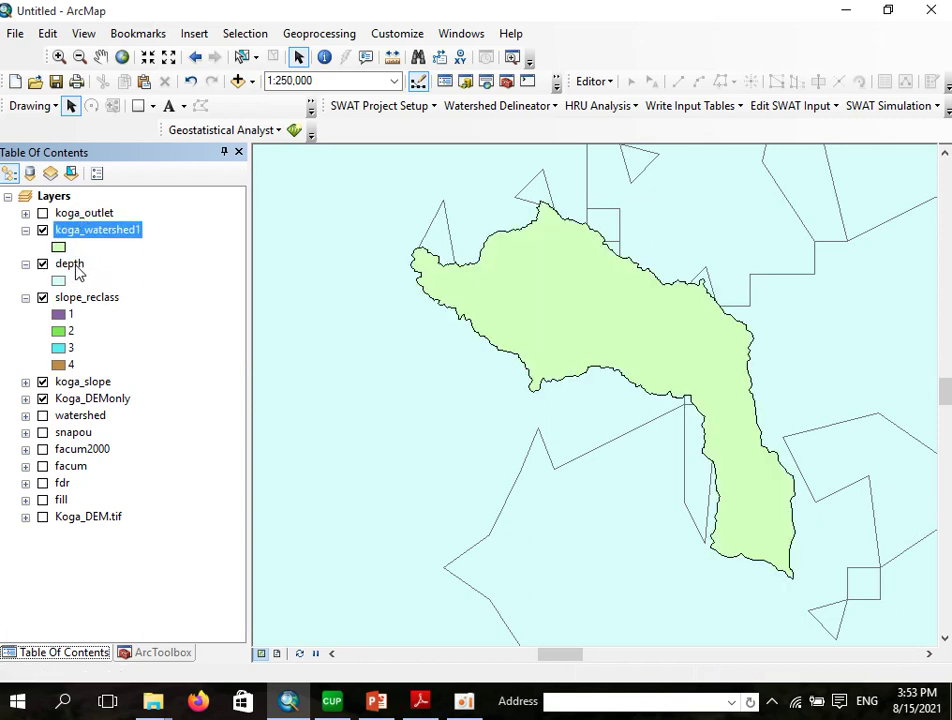
Step: Open the depth layer's properties, examine the data type in its source information, and close the properties
{"action": "left_click", "coordinate": [72, 266]}
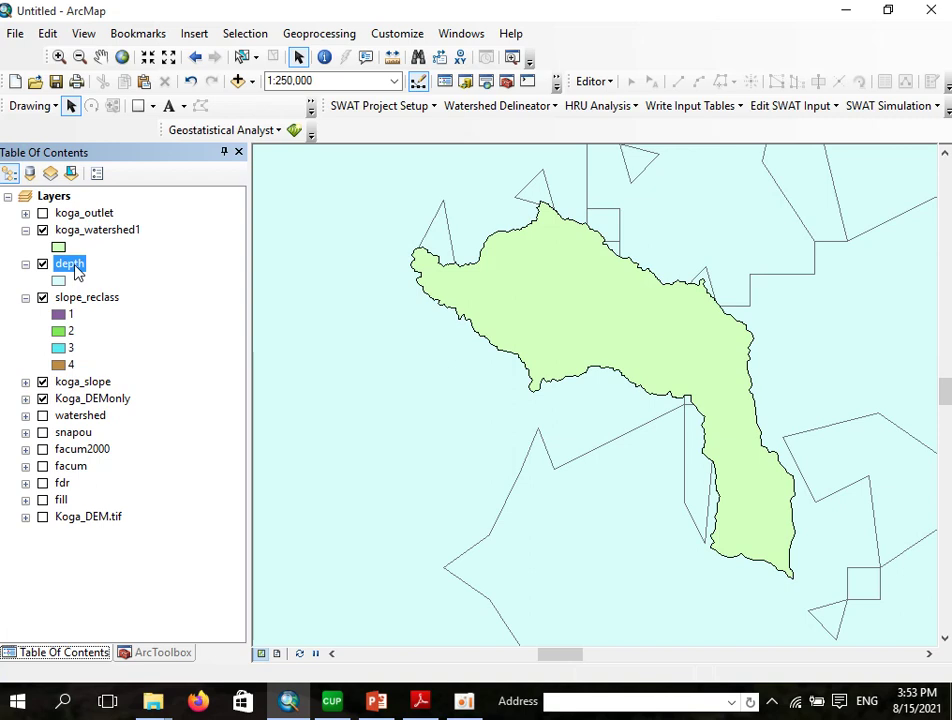
{"action": "right_click", "coordinate": [78, 271]}
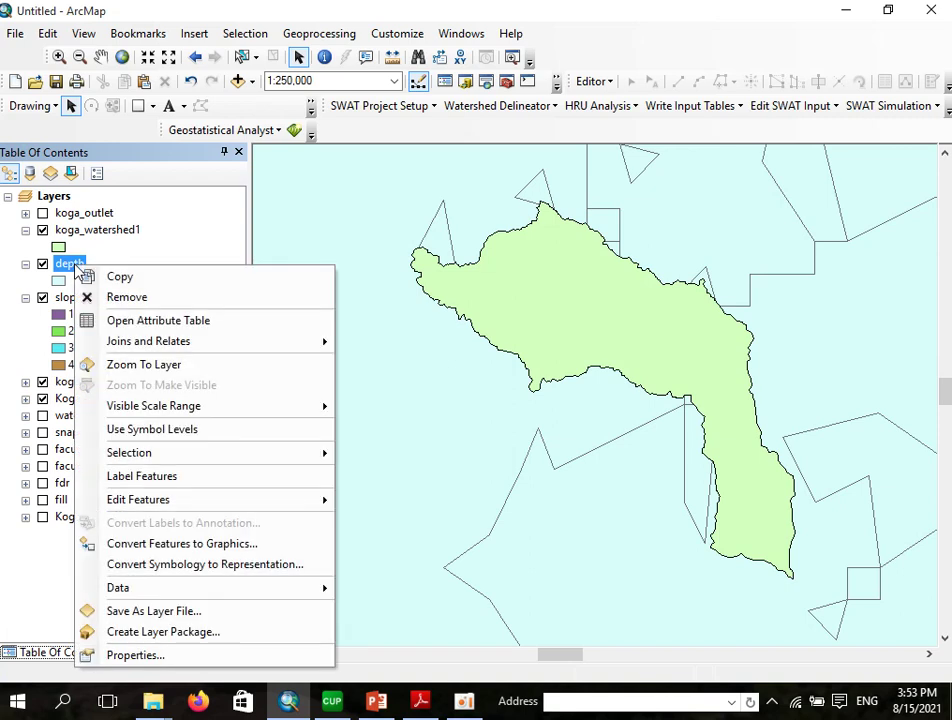
{"action": "left_click", "coordinate": [140, 655]}
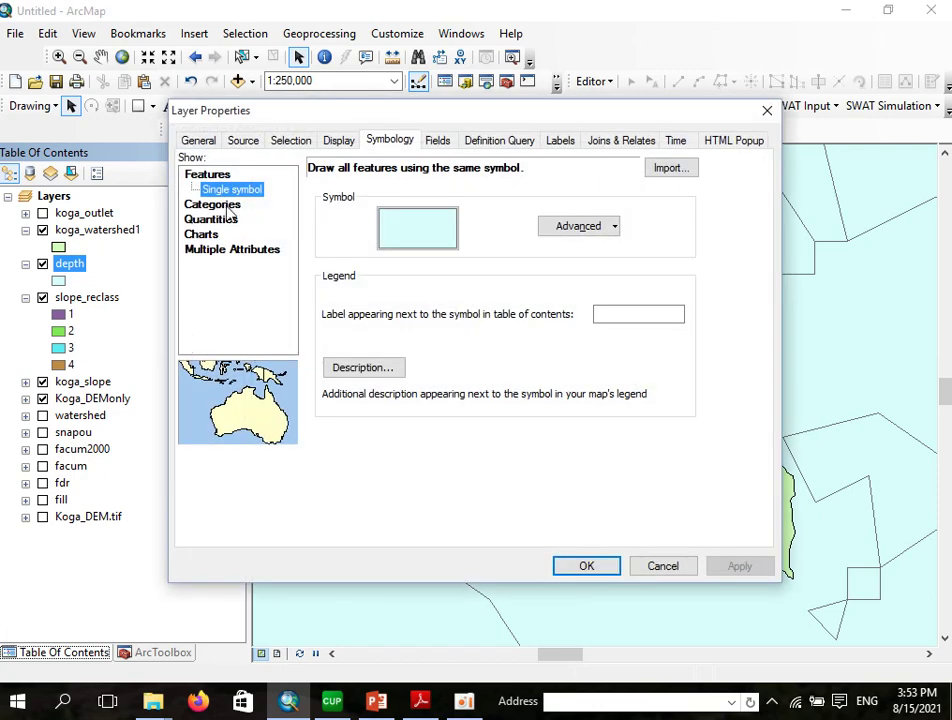
{"action": "left_click", "coordinate": [198, 142]}
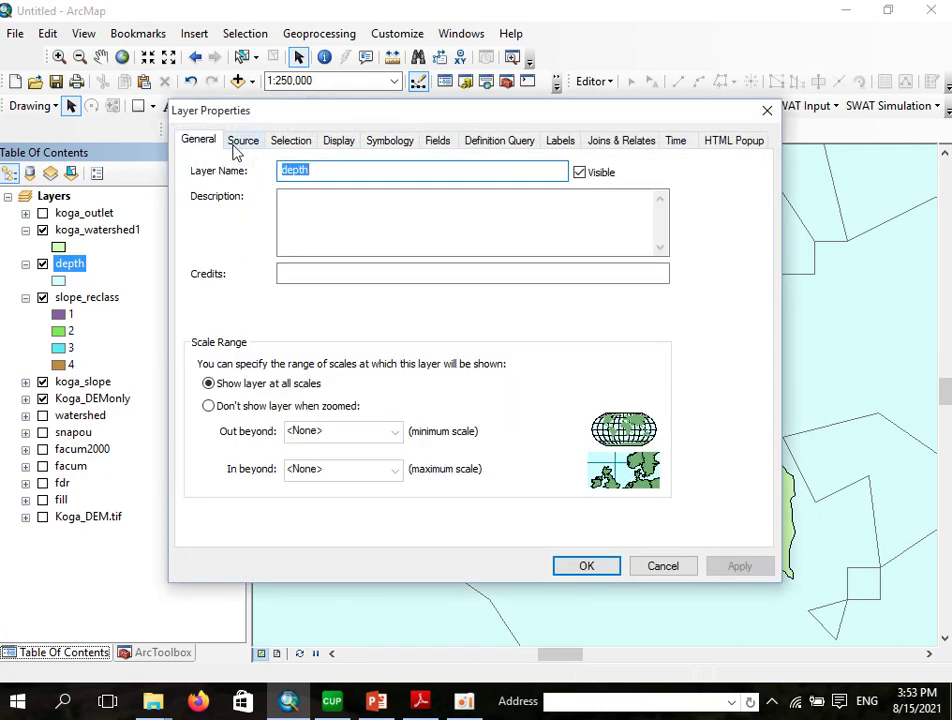
{"action": "left_click", "coordinate": [243, 141]}
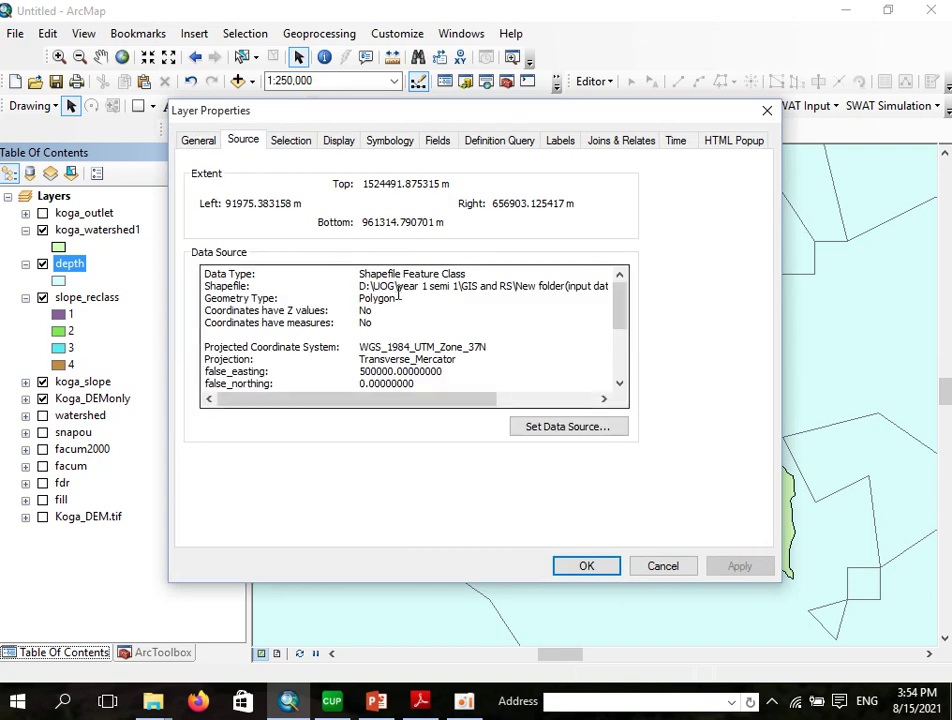
{"action": "left_click_drag", "start_coordinate": [358, 272], "coordinate": [455, 274]}
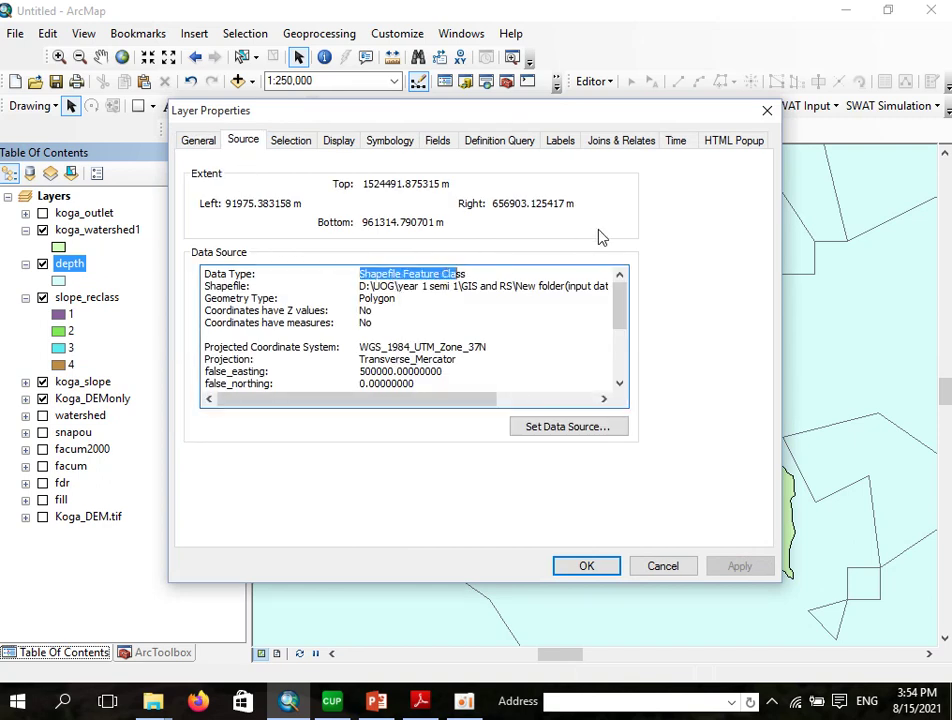
{"action": "left_click", "coordinate": [766, 113]}
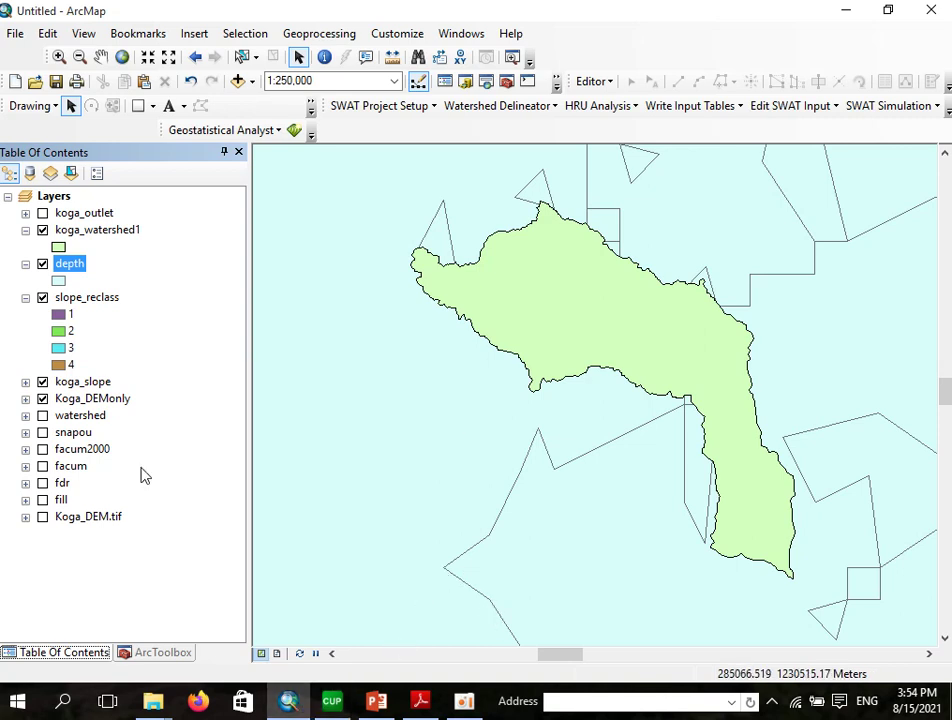
Step: Clip the depth layer to koga_watershed1 with the Clip tool, saving the output as Soil_depth in the irrigation suiatbility mapping folder
{"action": "left_click", "coordinate": [155, 654]}
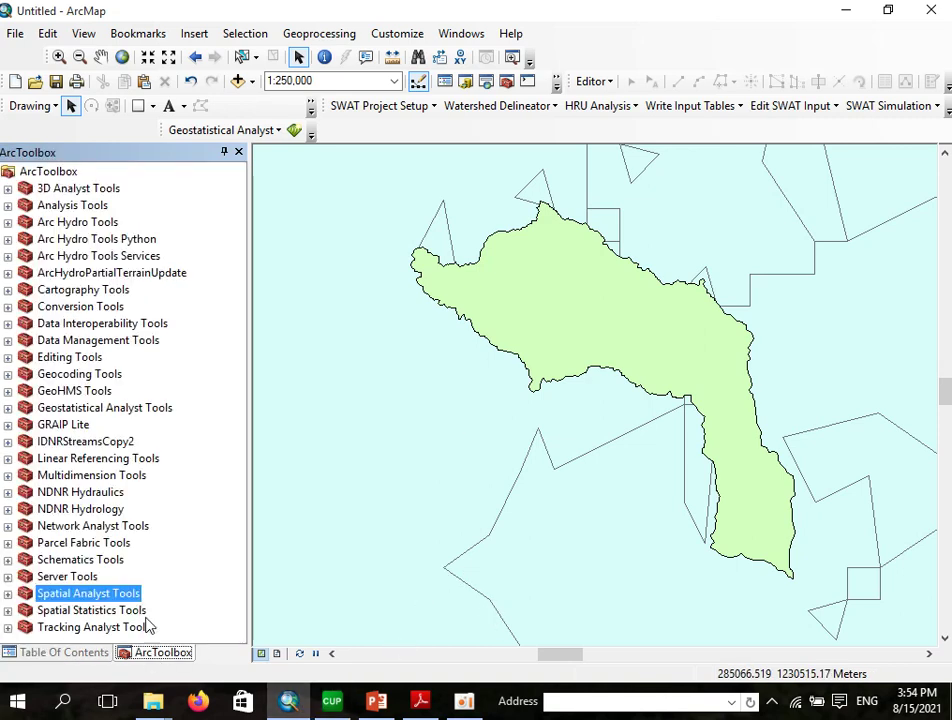
{"action": "left_click", "coordinate": [8, 205]}
{"action": "left_click", "coordinate": [25, 222]}
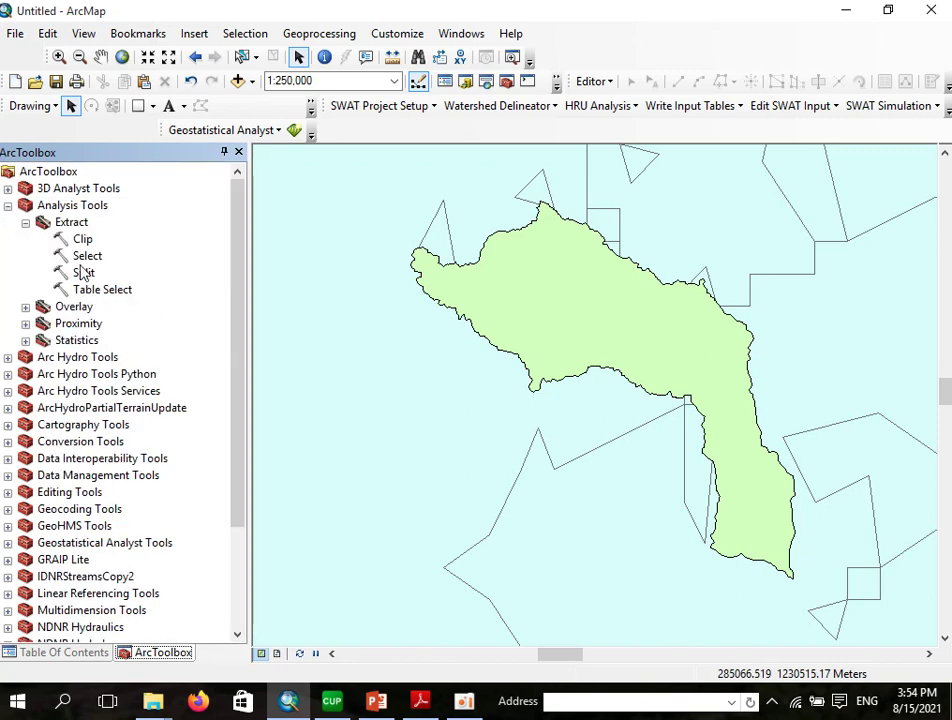
{"action": "left_click", "coordinate": [82, 239]}
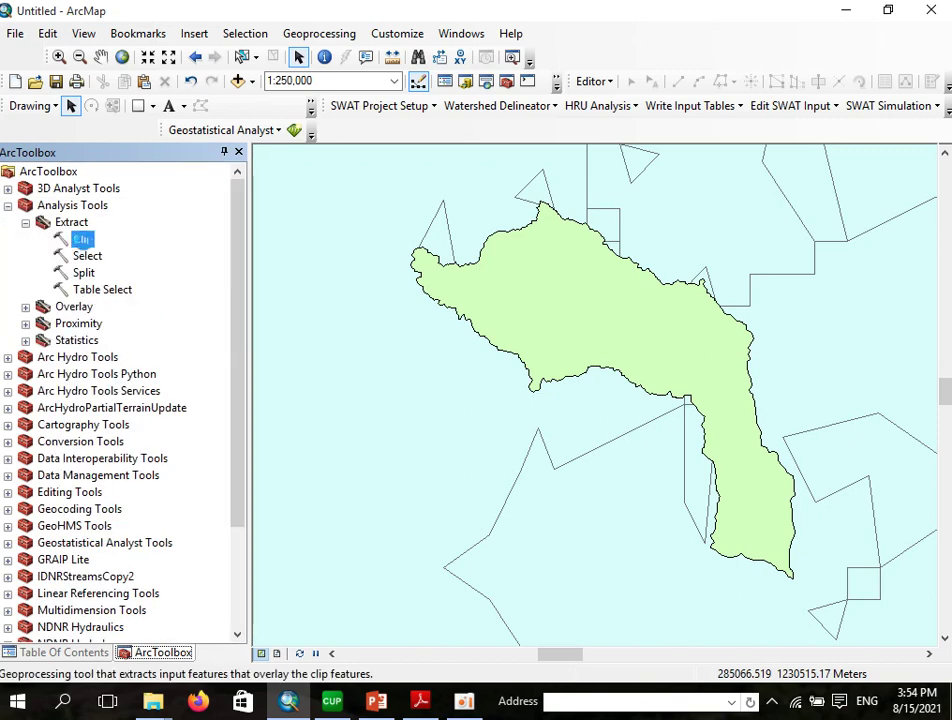
{"action": "double_click", "coordinate": [82, 239]}
{"action": "left_click", "coordinate": [625, 222]}
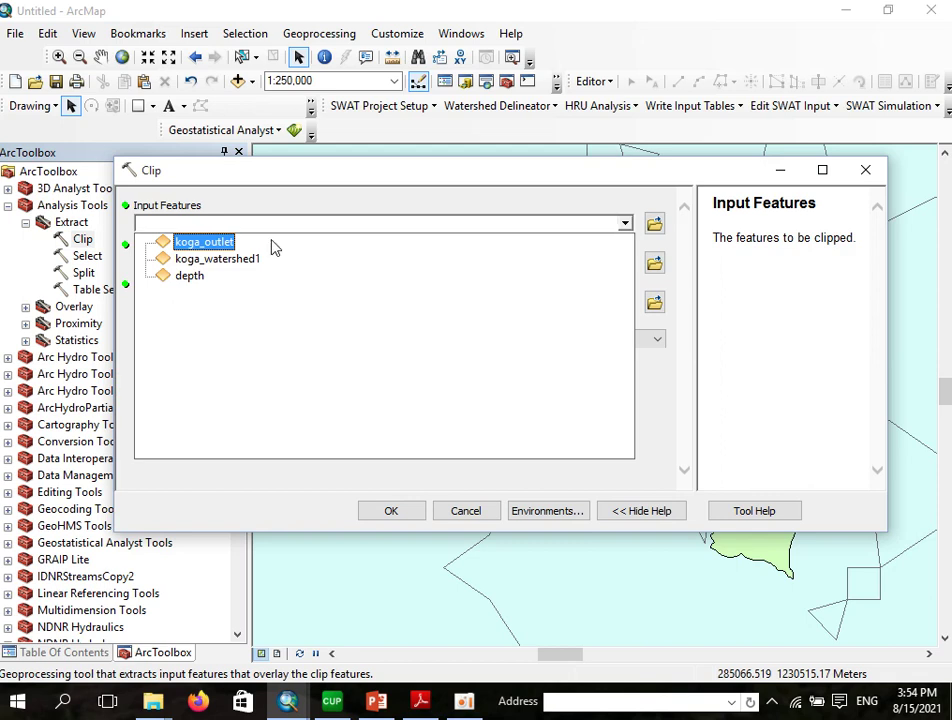
{"action": "left_click", "coordinate": [204, 278]}
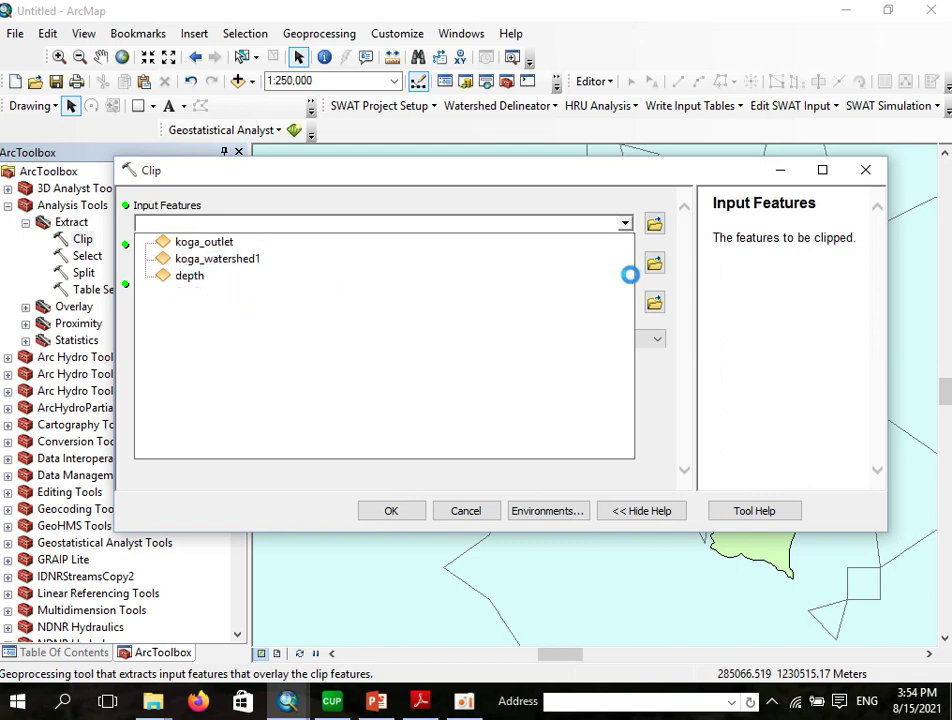
{"action": "left_click", "coordinate": [625, 262]}
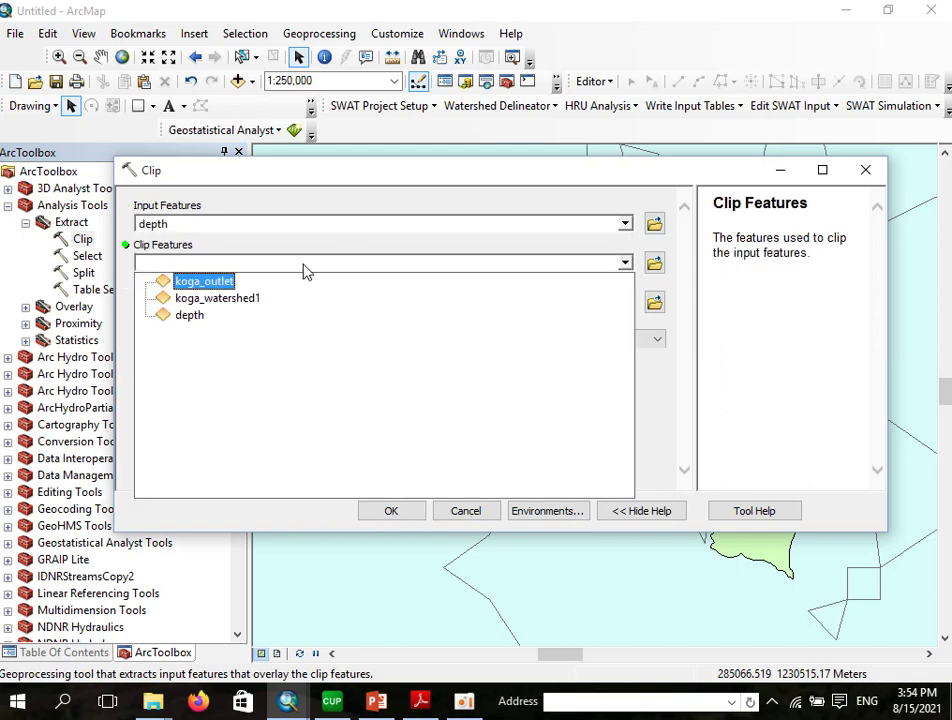
{"action": "left_click", "coordinate": [219, 300]}
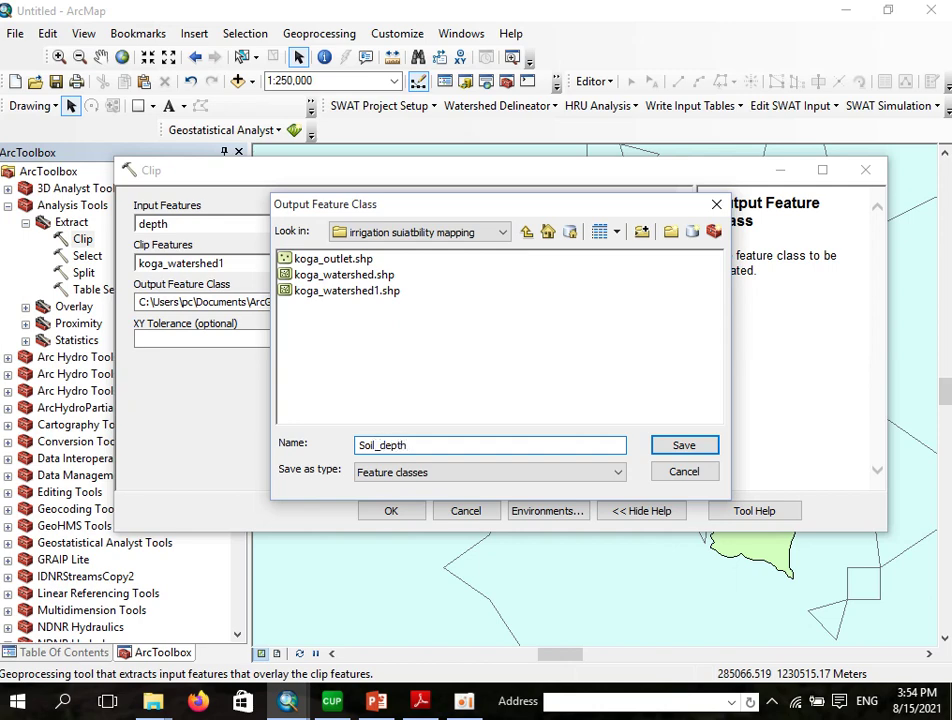
{"action": "key", "text": "Return"}
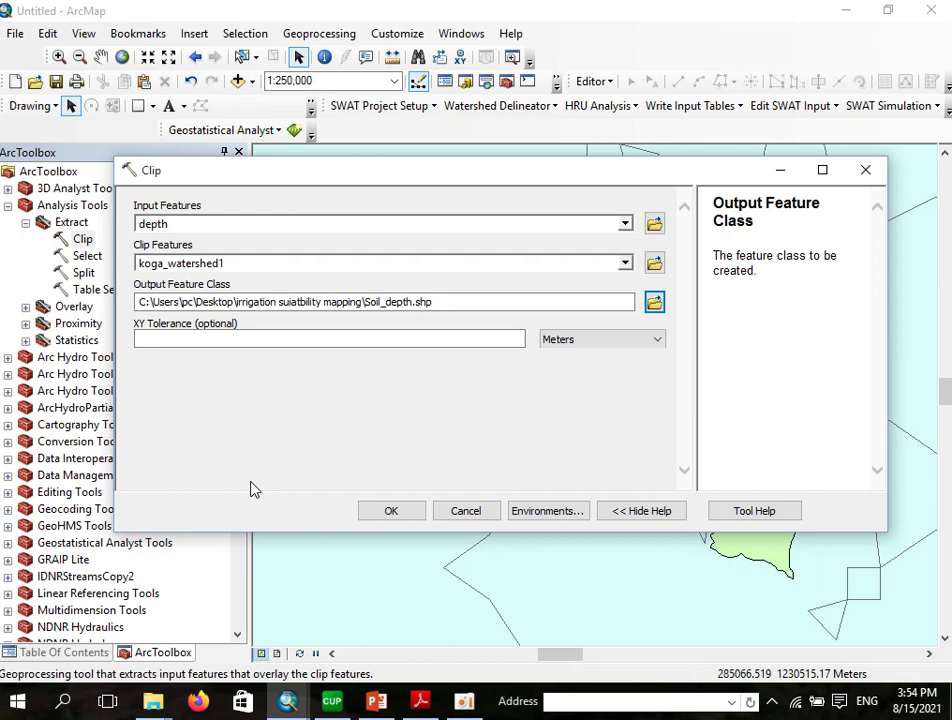
{"action": "left_click", "coordinate": [391, 512]}
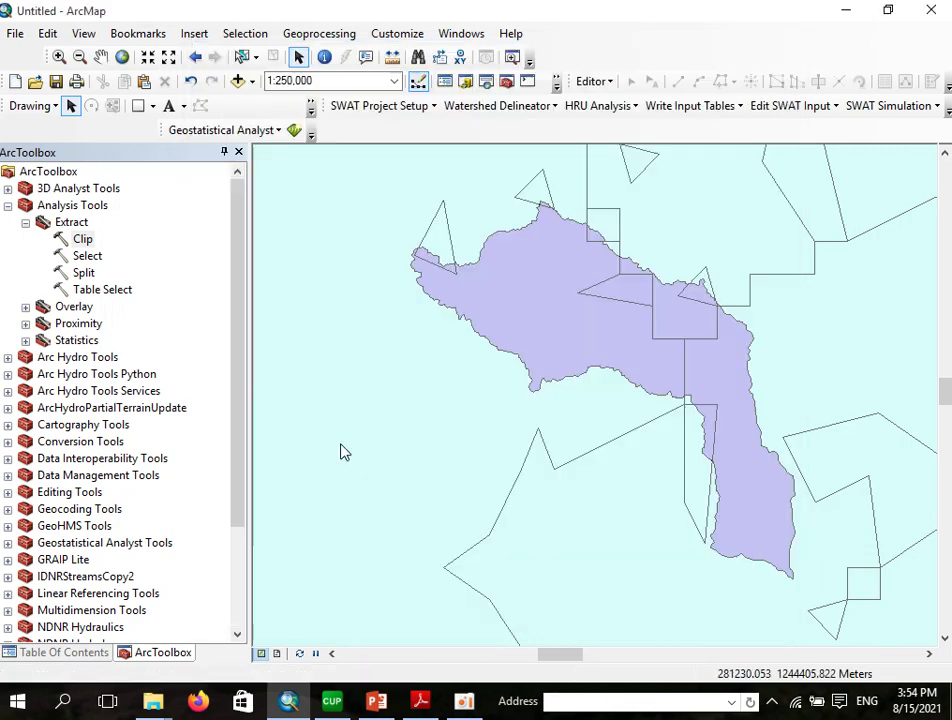
Step: Hide the original depth layer and remove it from the map
{"action": "left_click", "coordinate": [68, 655]}
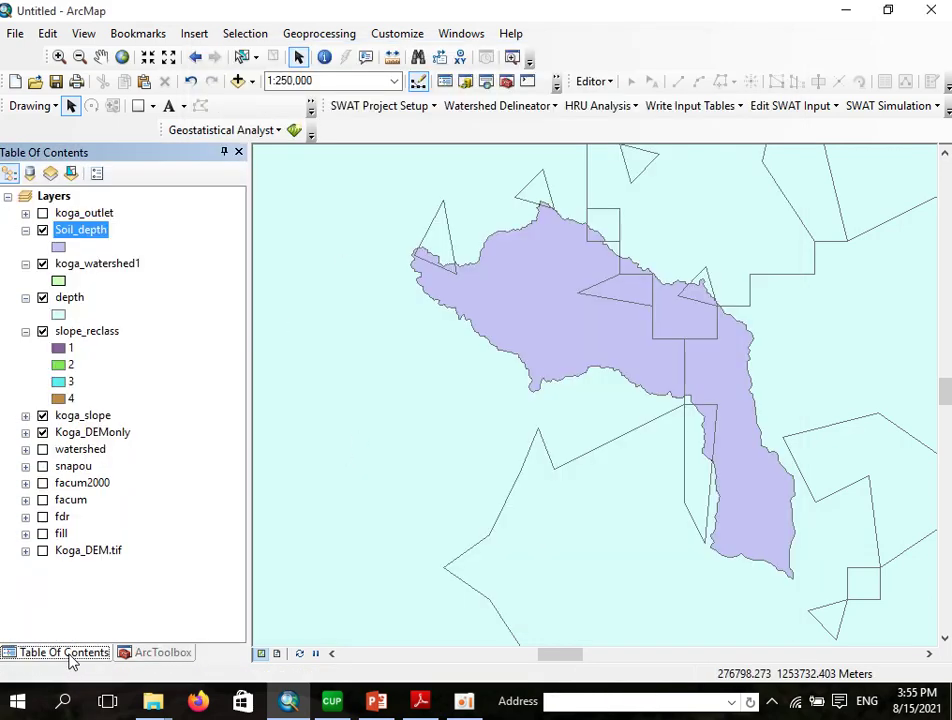
{"action": "left_click", "coordinate": [80, 265]}
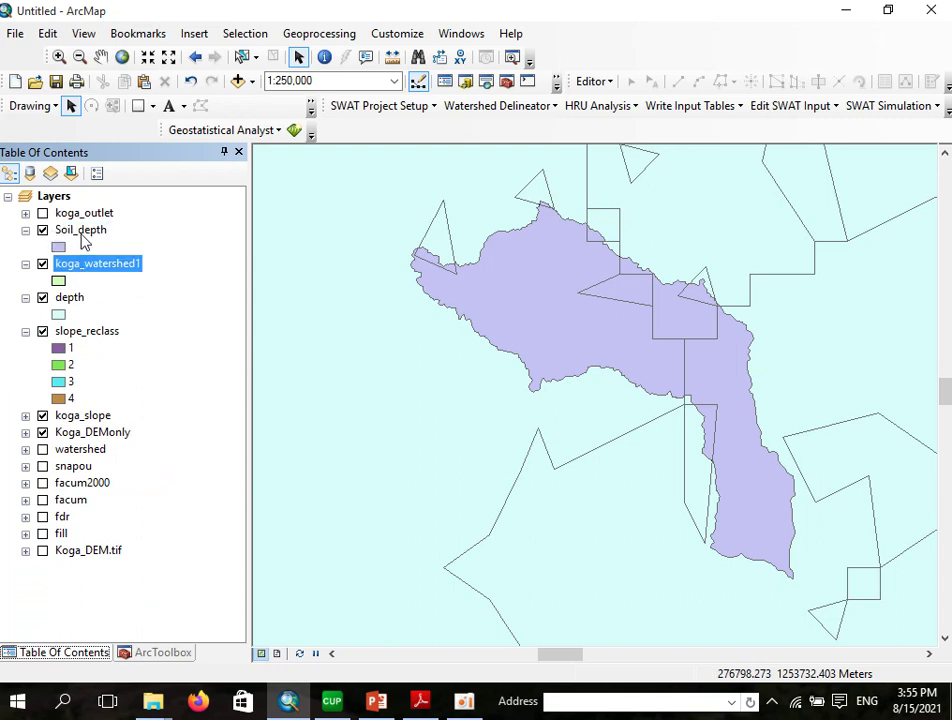
{"action": "left_click", "coordinate": [42, 298]}
{"action": "right_click", "coordinate": [70, 300]}
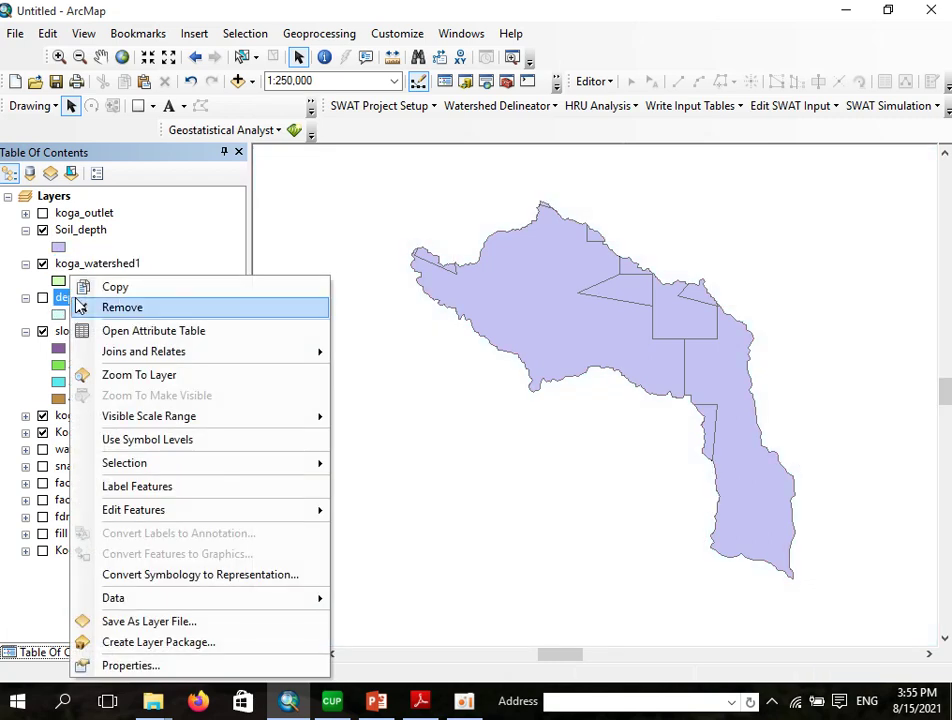
{"action": "left_click", "coordinate": [130, 309]}
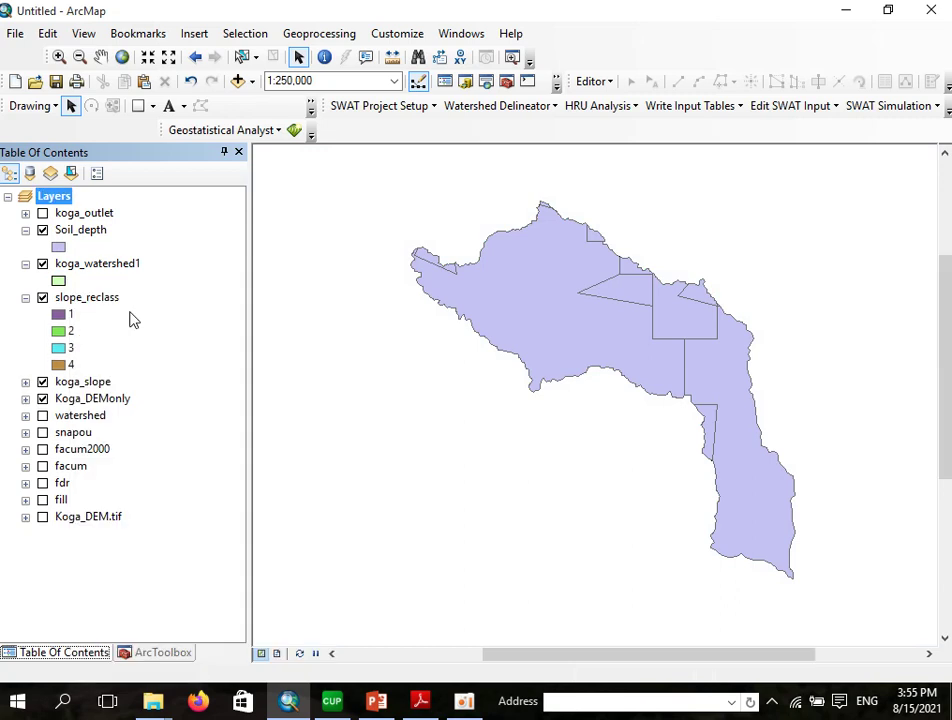
Step: Examine the depth classes in the attribute table of Soil_depth, close the table and return to the layer list
{"action": "left_click", "coordinate": [91, 232]}
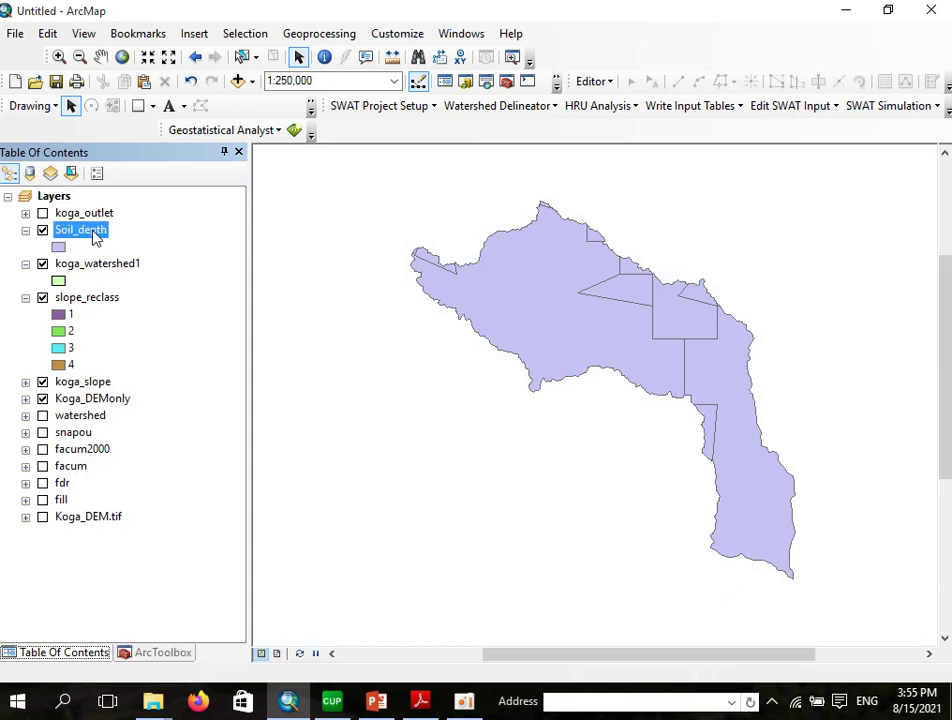
{"action": "left_click", "coordinate": [102, 266]}
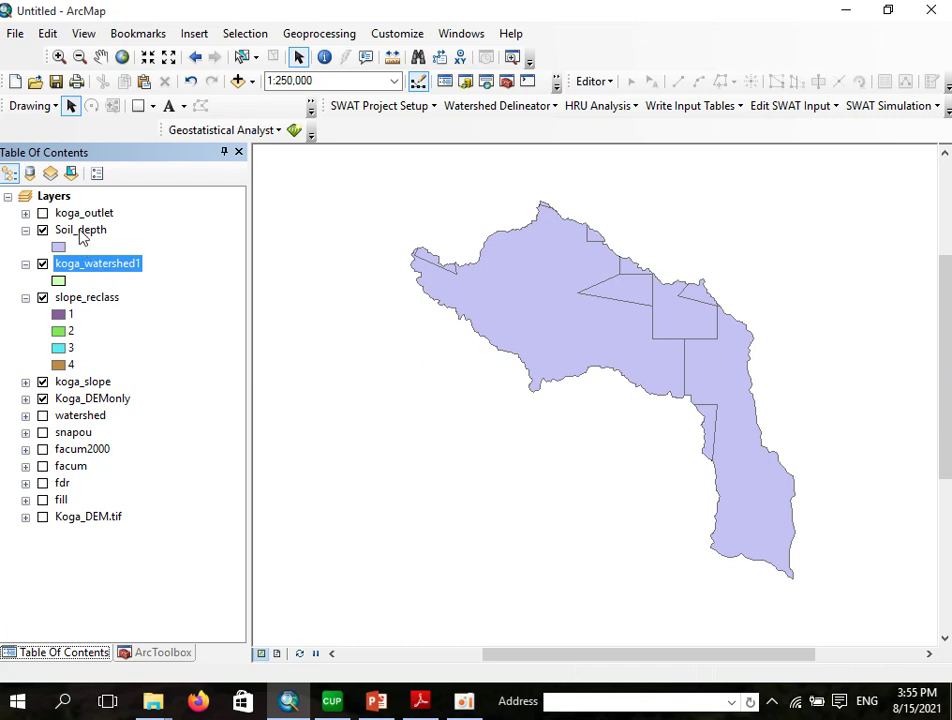
{"action": "left_click", "coordinate": [84, 234]}
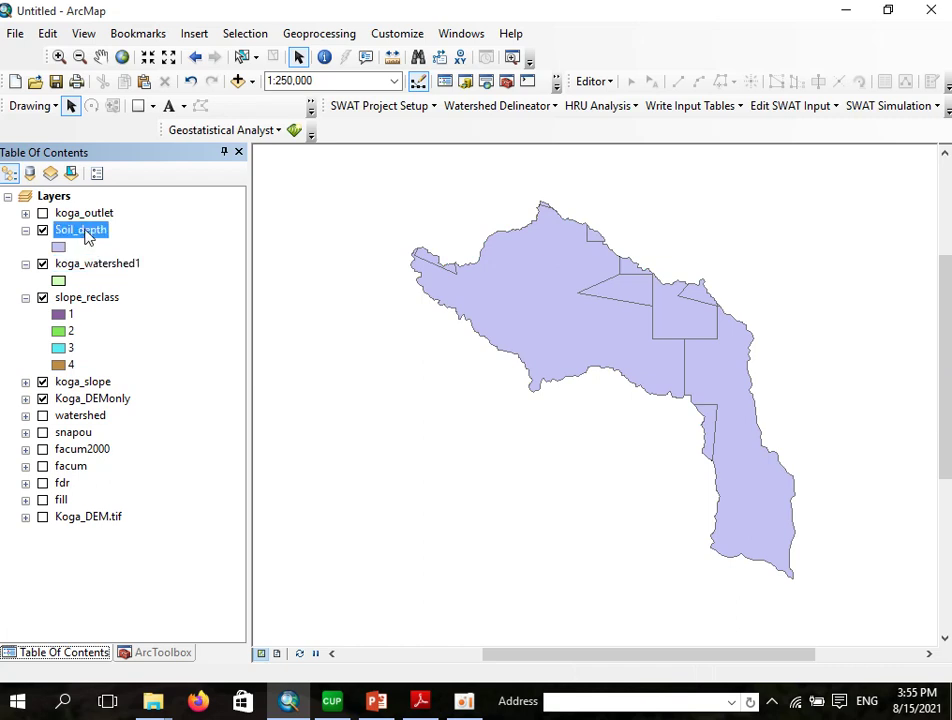
{"action": "right_click", "coordinate": [86, 236]}
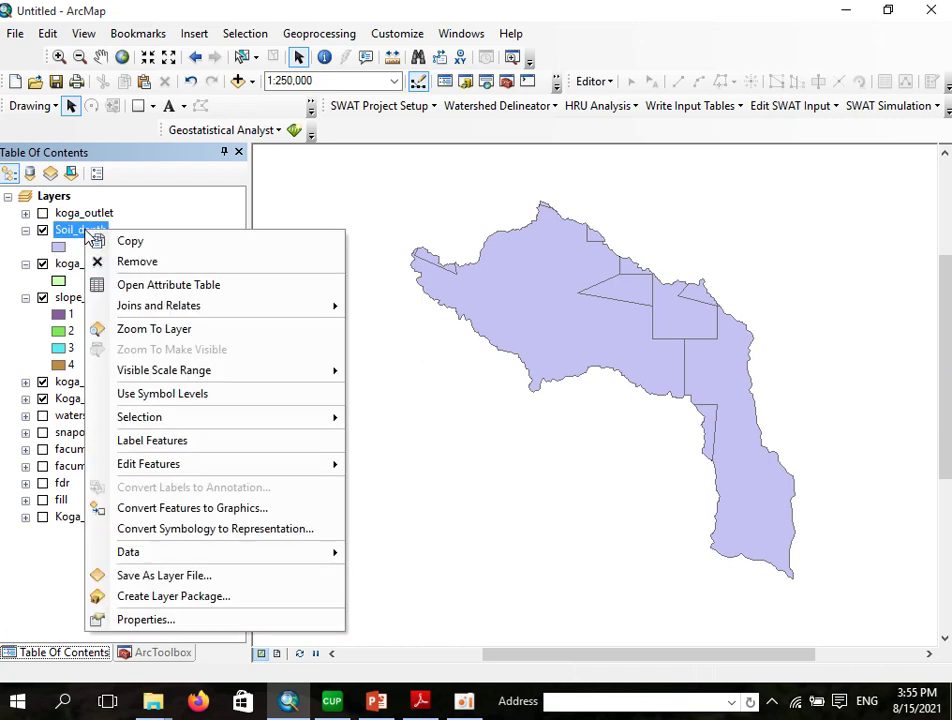
{"action": "left_click", "coordinate": [178, 290]}
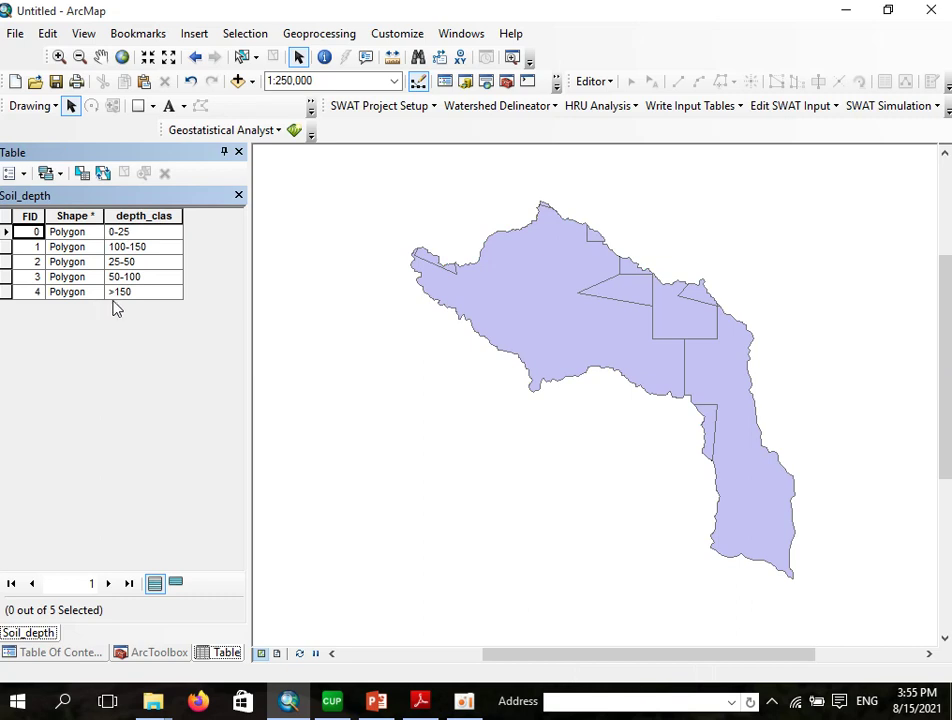
{"action": "left_click", "coordinate": [240, 196]}
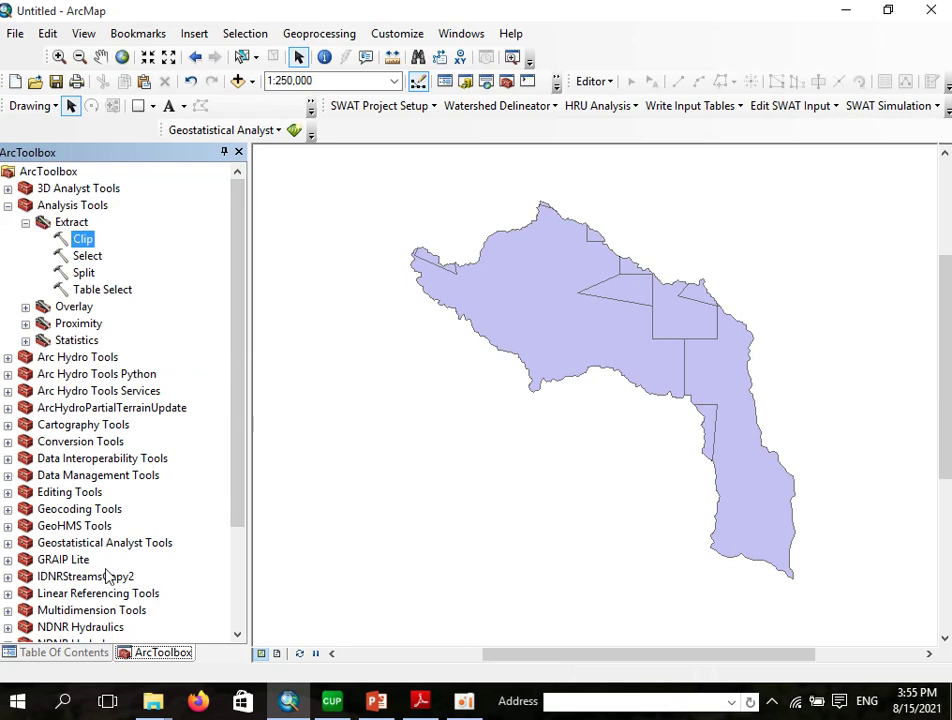
{"action": "left_click", "coordinate": [72, 652]}
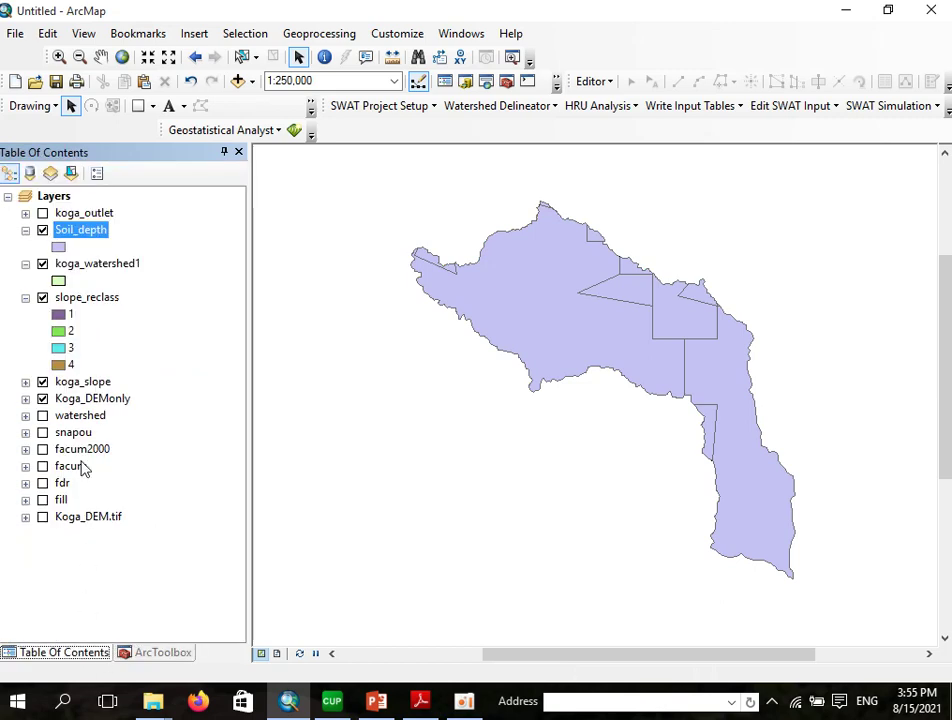
Step: Symbolize Soil_depth by unique values of the depth_clas field with all values added, and collapse the slope_reclass legend
{"action": "right_click", "coordinate": [84, 236]}
{"action": "left_click", "coordinate": [135, 625]}
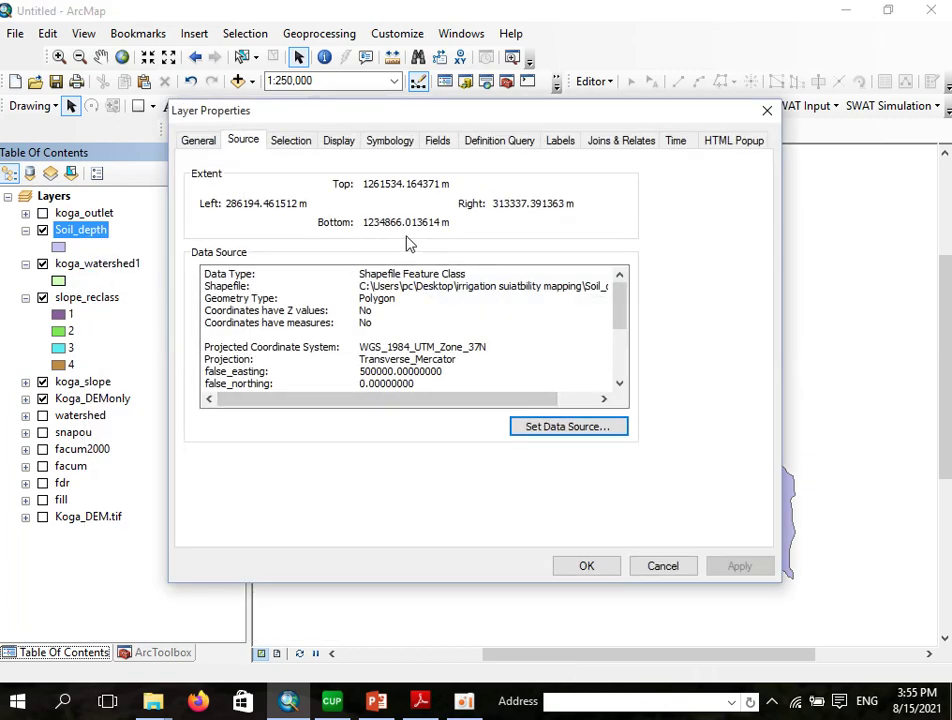
{"action": "left_click", "coordinate": [390, 147]}
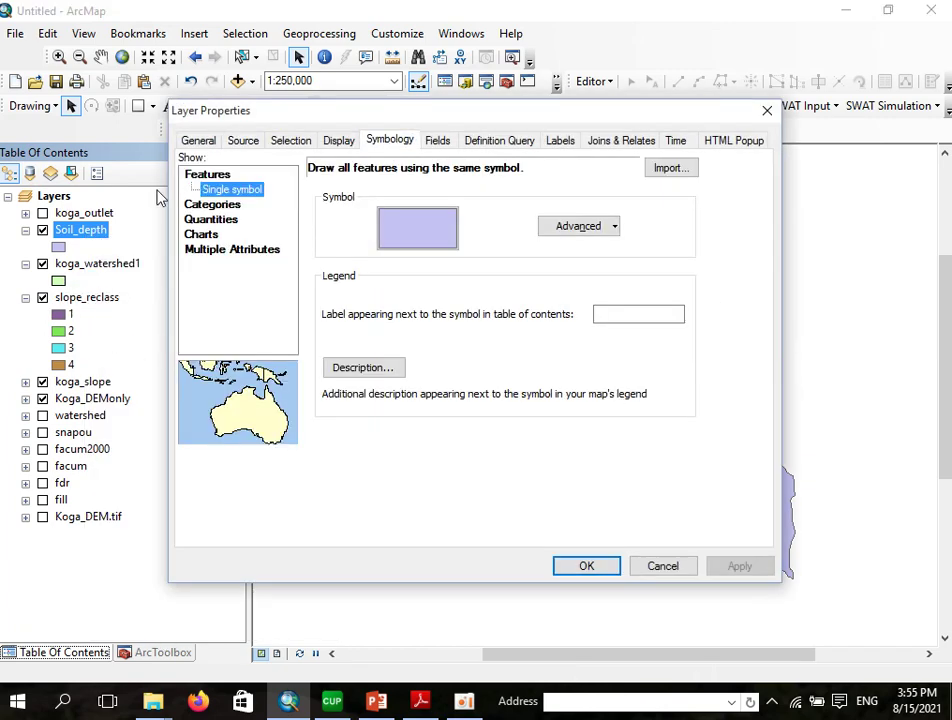
{"action": "left_click", "coordinate": [212, 189]}
{"action": "left_click", "coordinate": [398, 218]}
{"action": "left_click", "coordinate": [385, 224]}
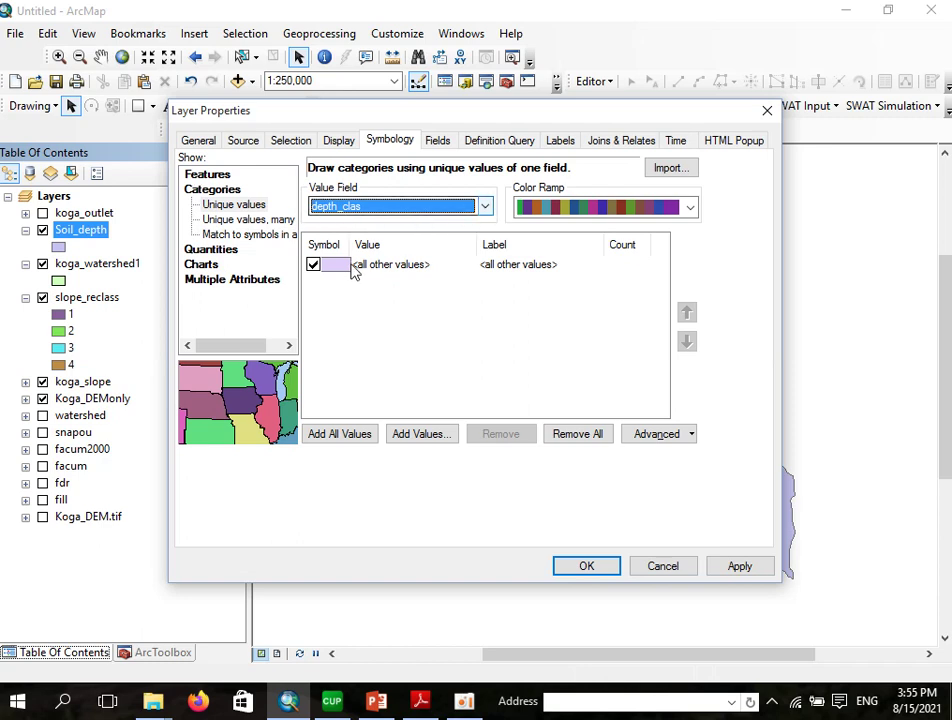
{"action": "left_click", "coordinate": [343, 436]}
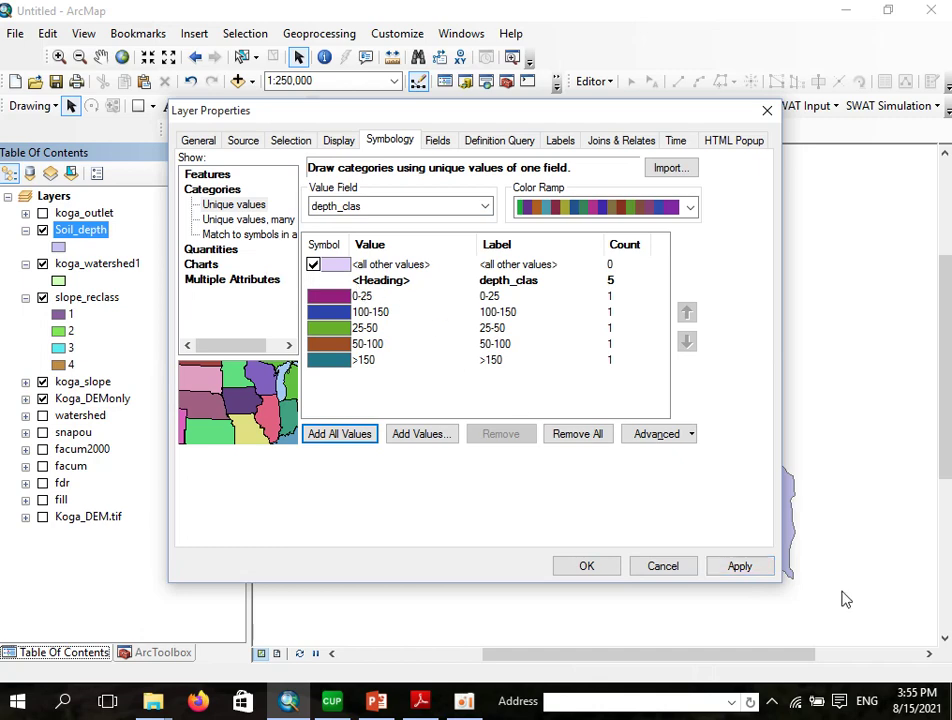
{"action": "left_click", "coordinate": [736, 570]}
{"action": "left_click", "coordinate": [598, 570]}
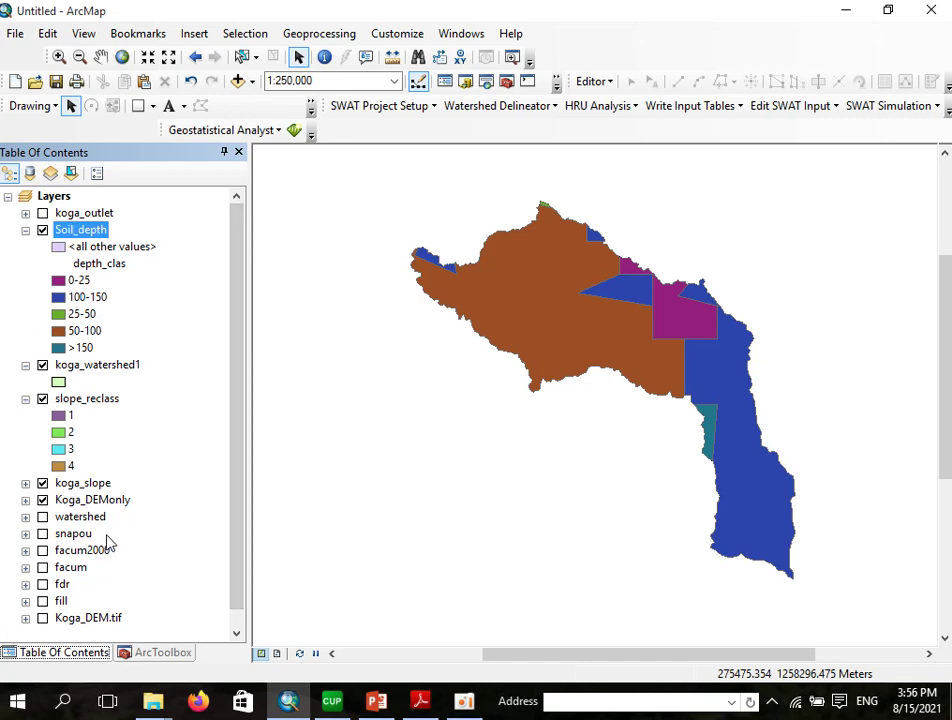
{"action": "scroll", "coordinate": [105, 542], "scroll_direction": "down", "scroll_amount": 1}
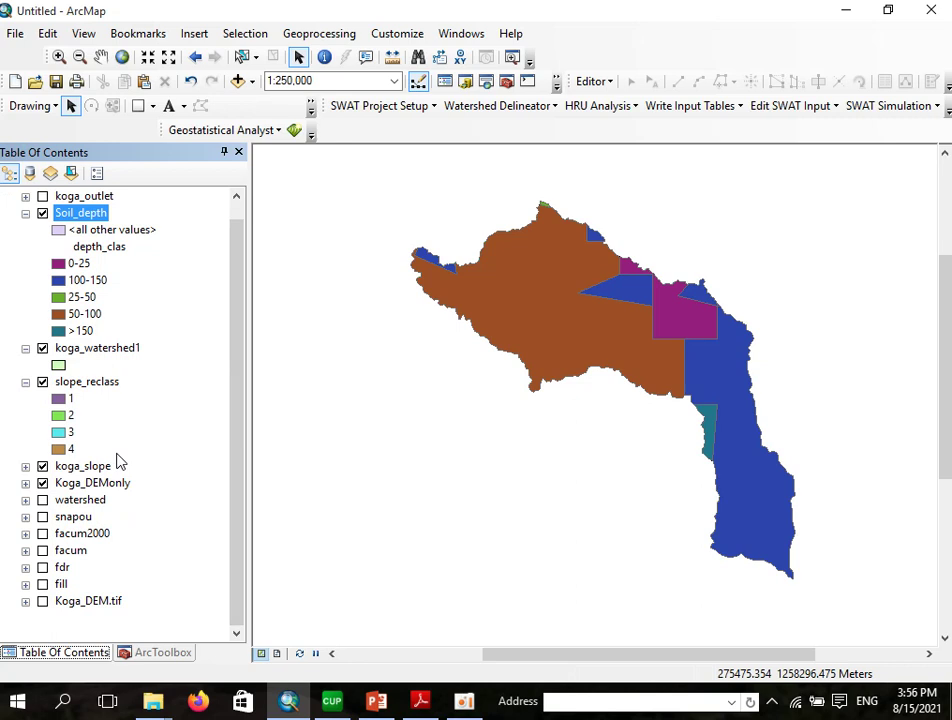
{"action": "left_click", "coordinate": [25, 382]}
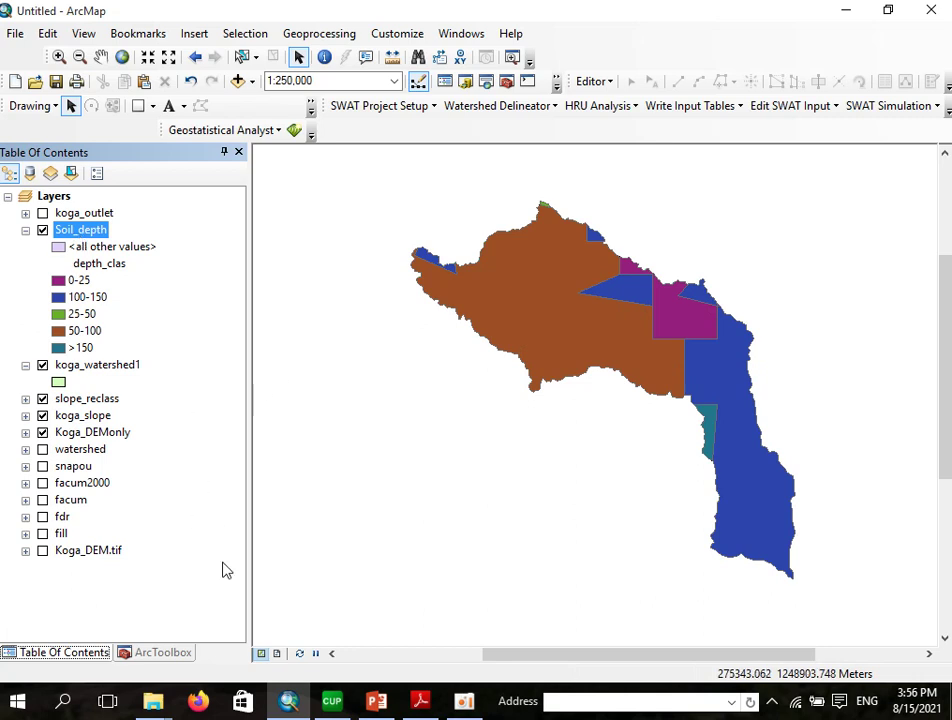
Step: Start a Polygon to Raster conversion with Soil_depth as the input features and depth_clas as the value field
{"action": "left_click", "coordinate": [172, 652]}
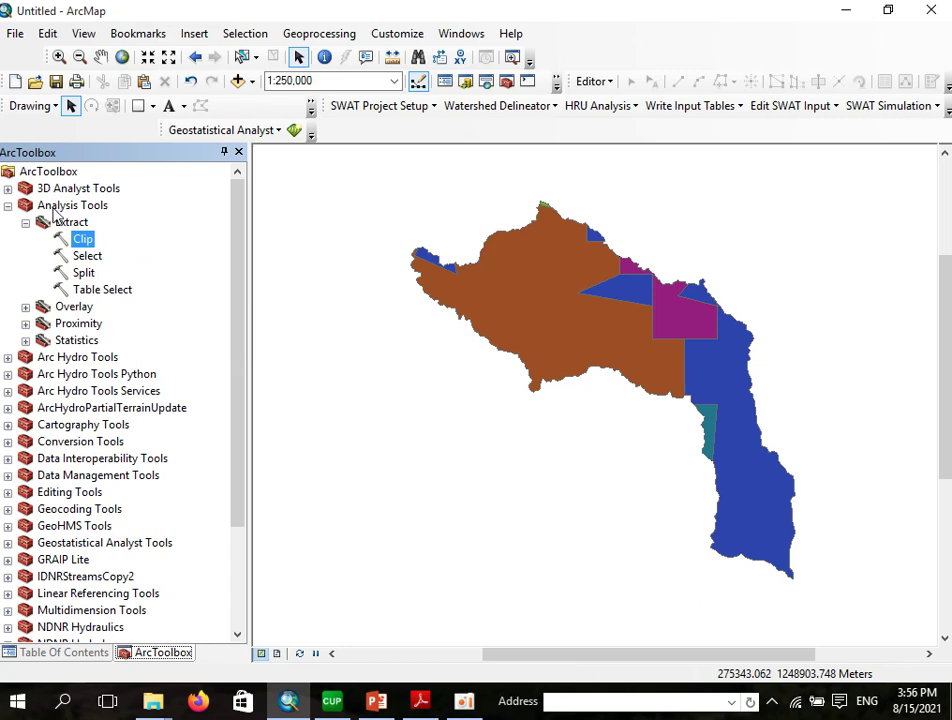
{"action": "left_click", "coordinate": [8, 205]}
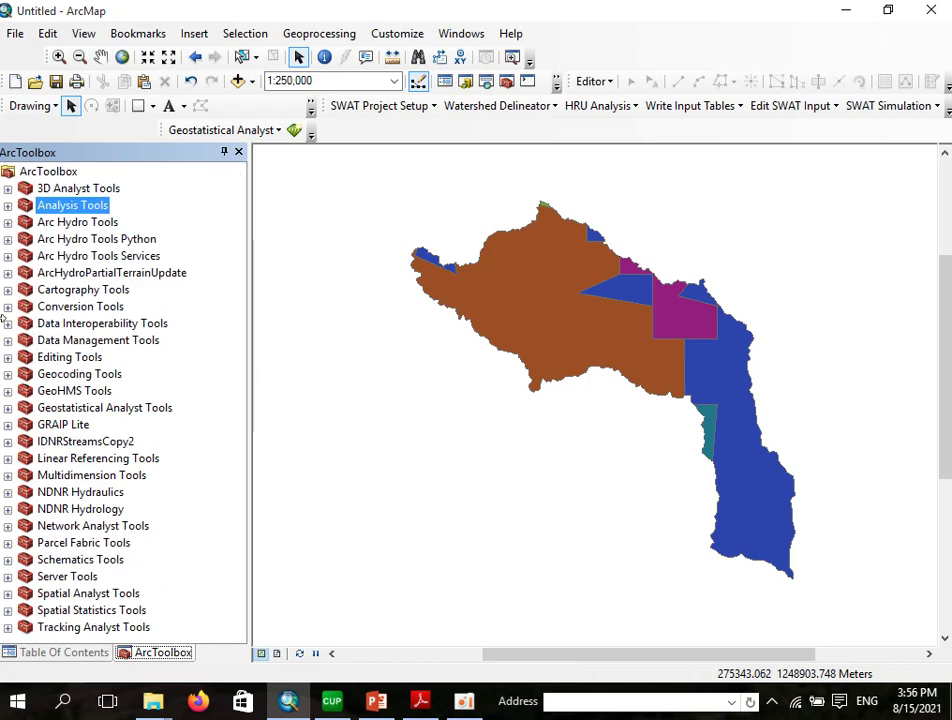
{"action": "left_click", "coordinate": [8, 307]}
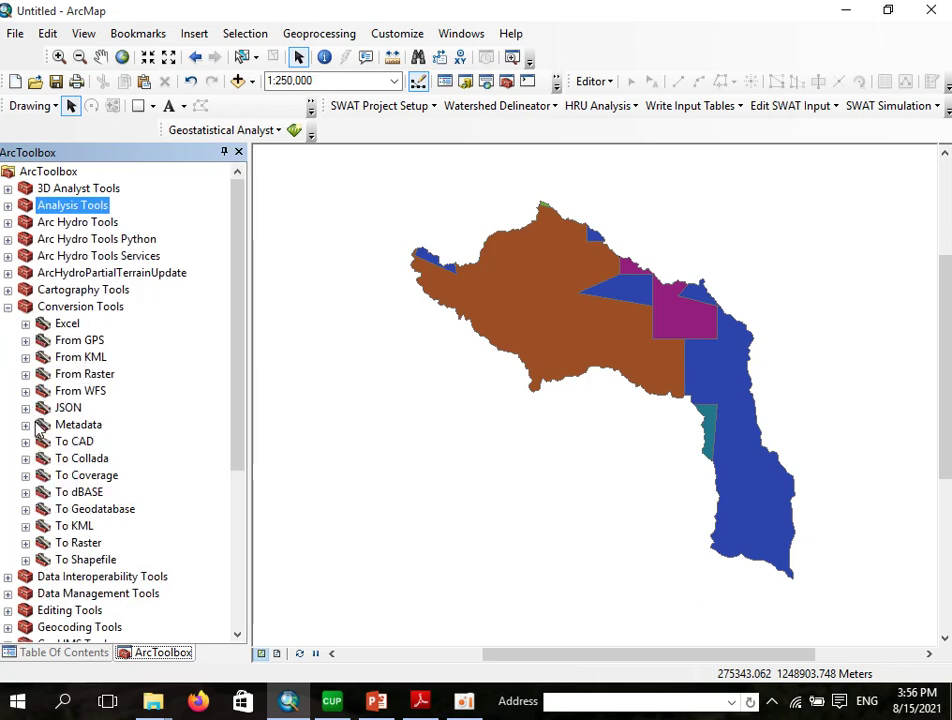
{"action": "left_click", "coordinate": [25, 543]}
{"action": "scroll", "coordinate": [115, 540], "scroll_direction": "down", "scroll_amount": 2}
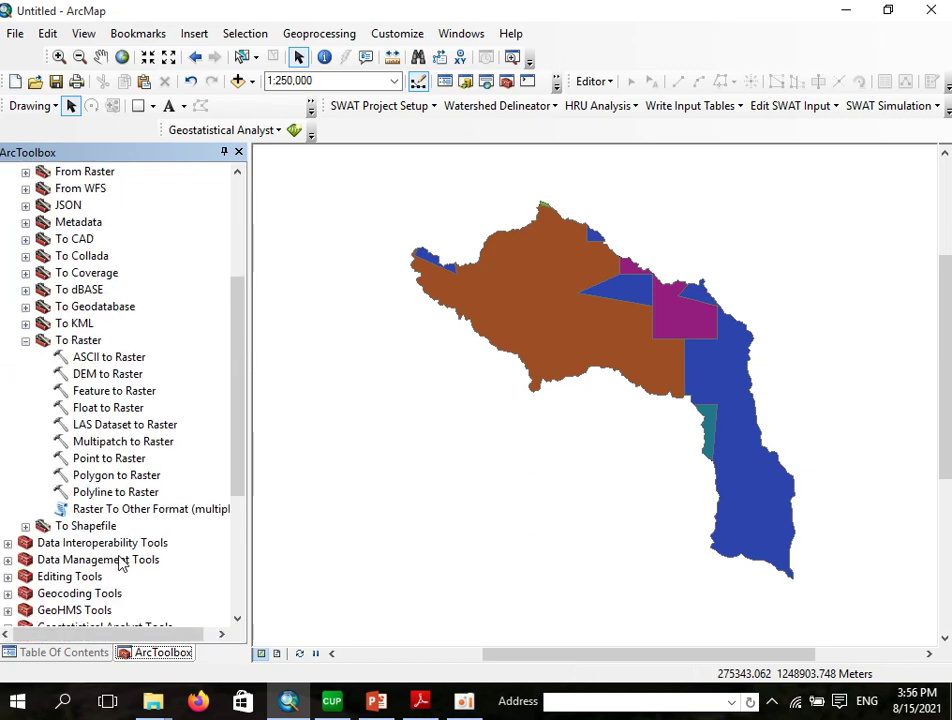
{"action": "double_click", "coordinate": [140, 476]}
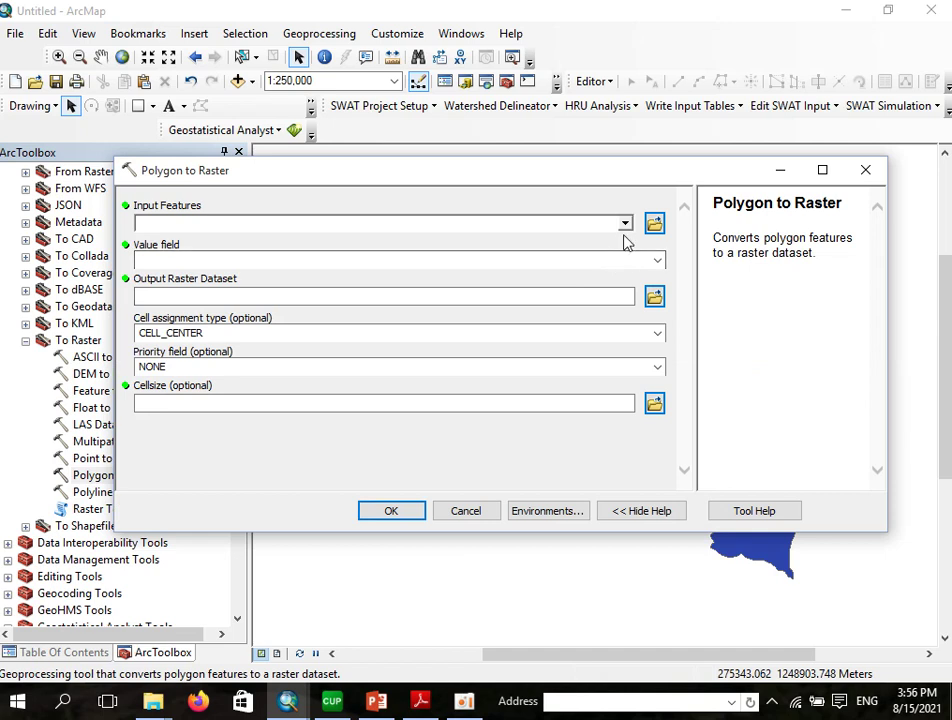
{"action": "left_click", "coordinate": [626, 224]}
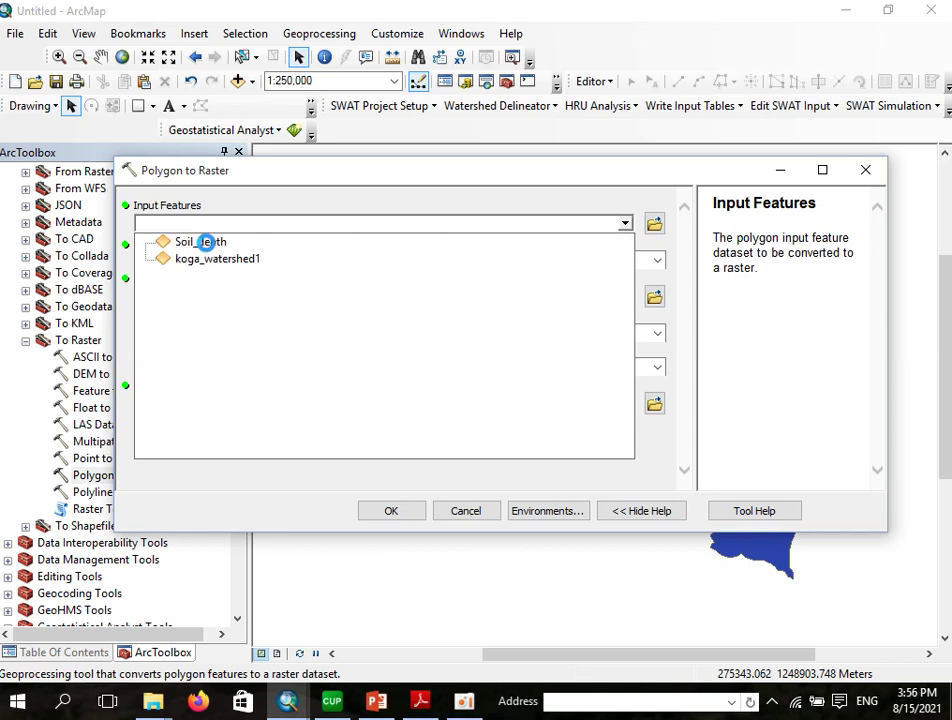
{"action": "left_click", "coordinate": [207, 245]}
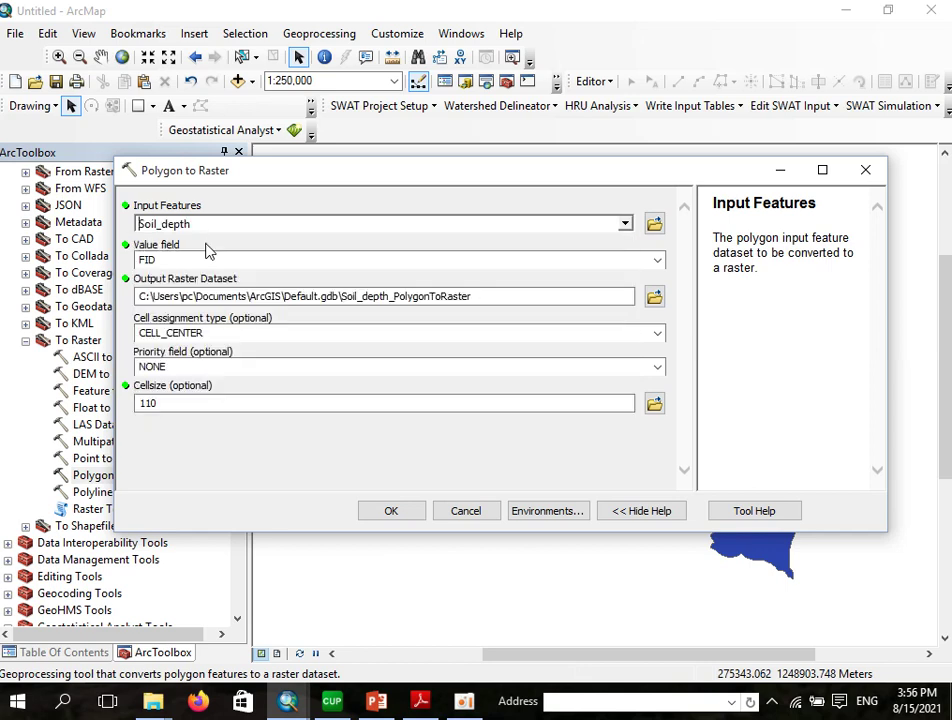
{"action": "left_click", "coordinate": [656, 261]}
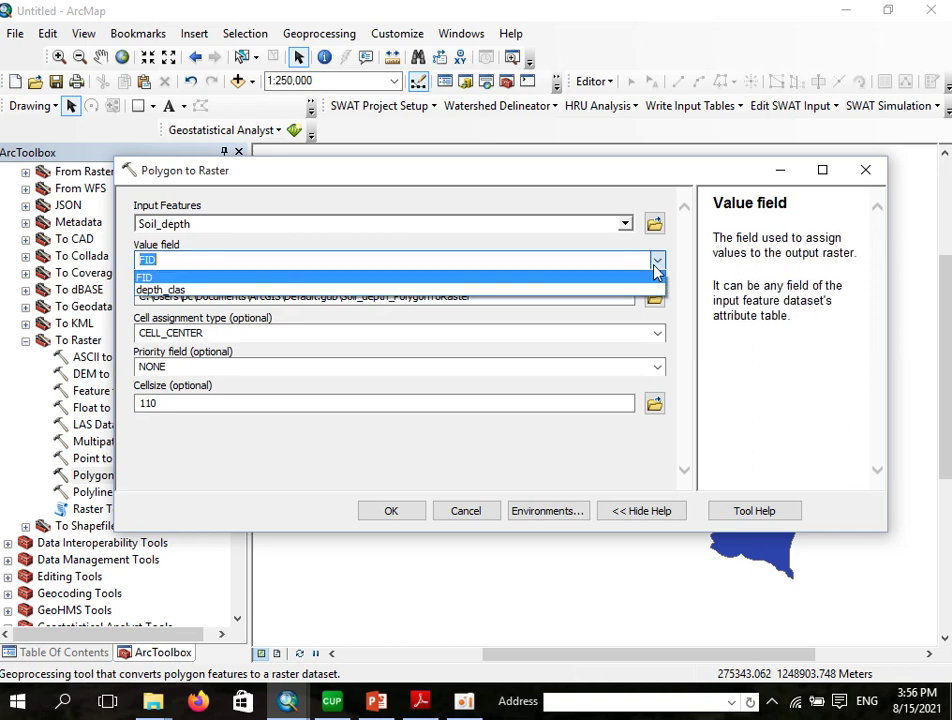
{"action": "left_click", "coordinate": [186, 292]}
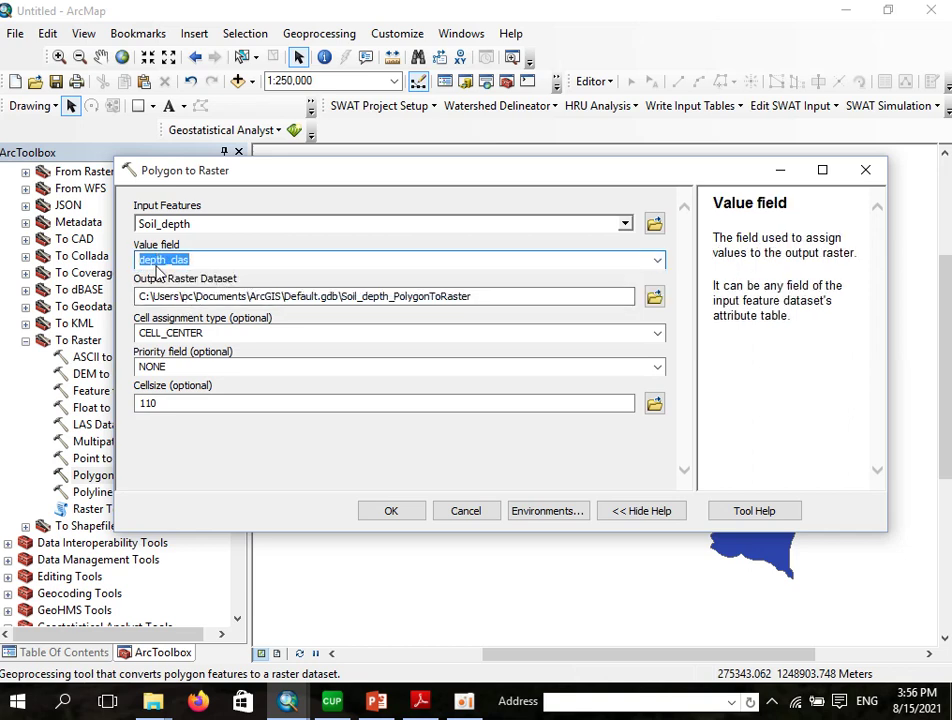
{"action": "left_click", "coordinate": [277, 243]}
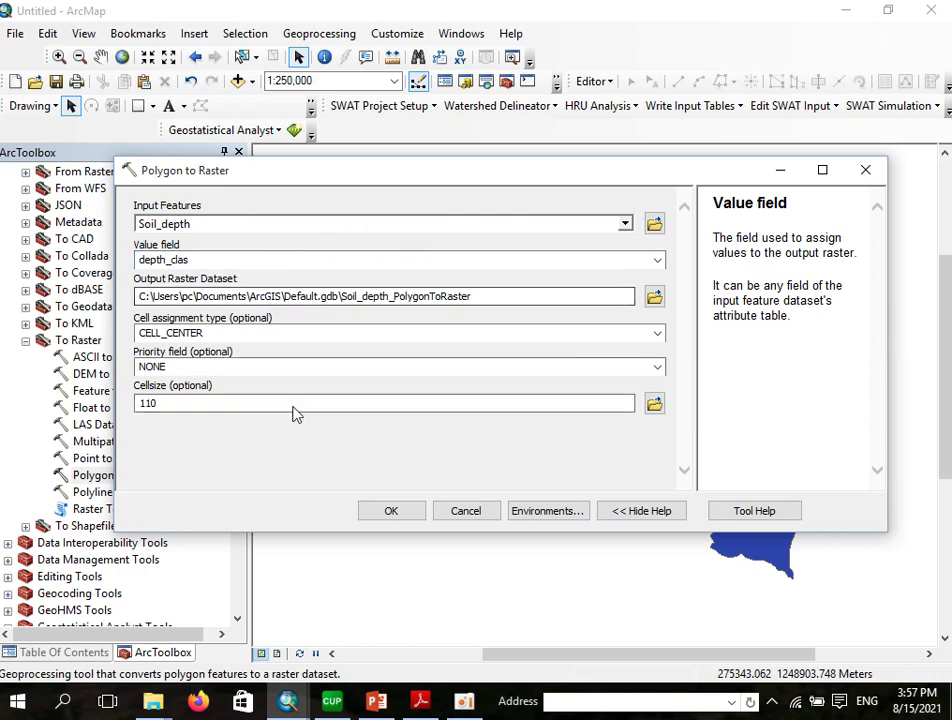
Step: Set the output raster dataset to depth_raster in the irrigation suiatbility mapping folder, keeping the CELL_CENTER cell assignment
{"action": "left_click", "coordinate": [653, 298]}
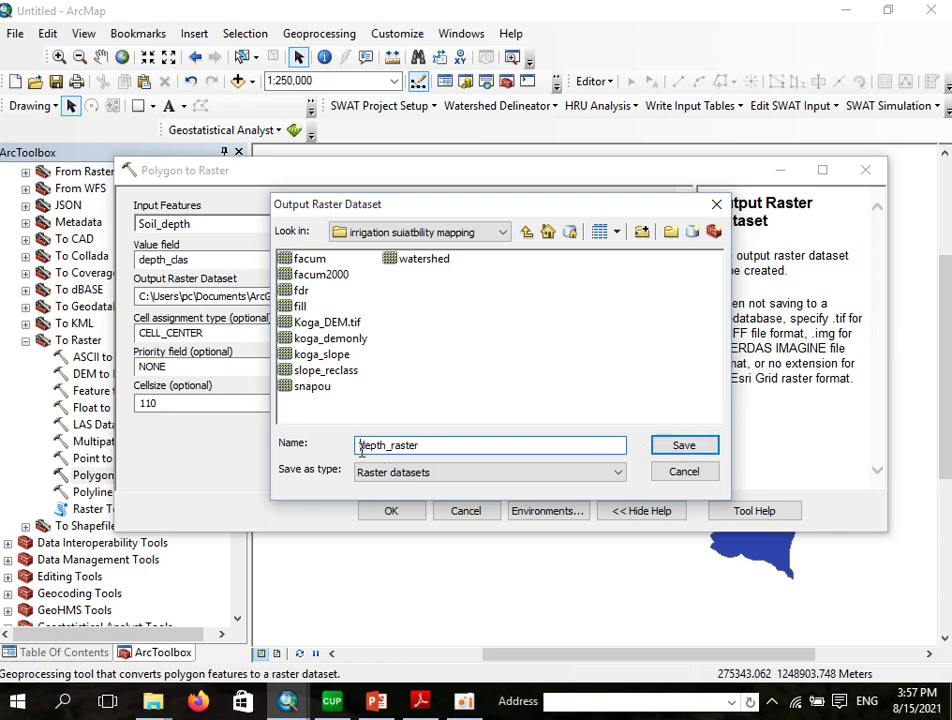
{"action": "left_click", "coordinate": [667, 445]}
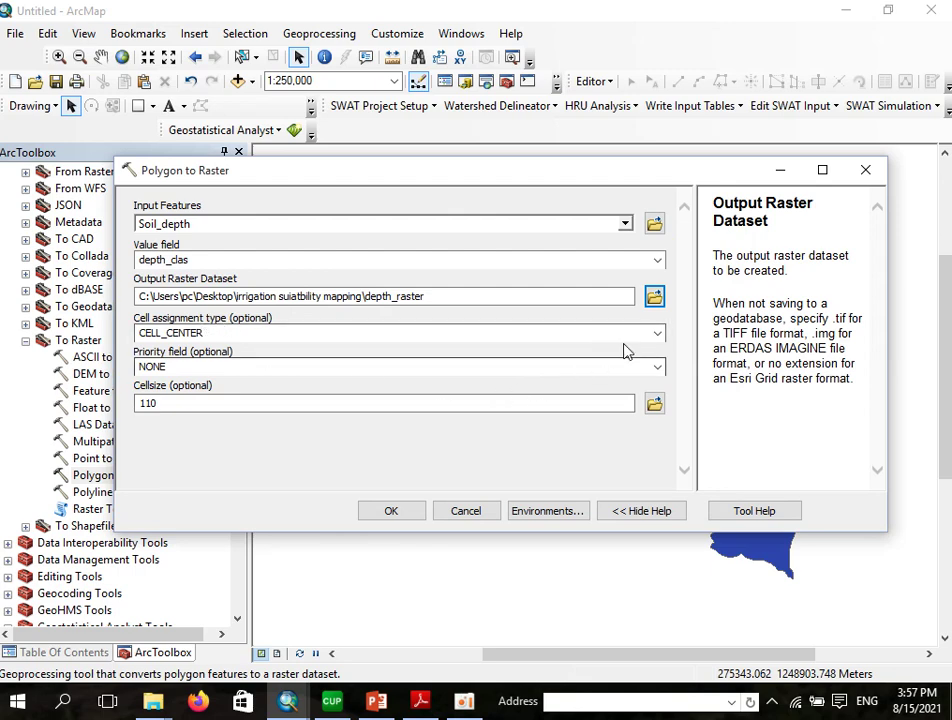
{"action": "left_click", "coordinate": [657, 334]}
{"action": "left_click", "coordinate": [657, 336]}
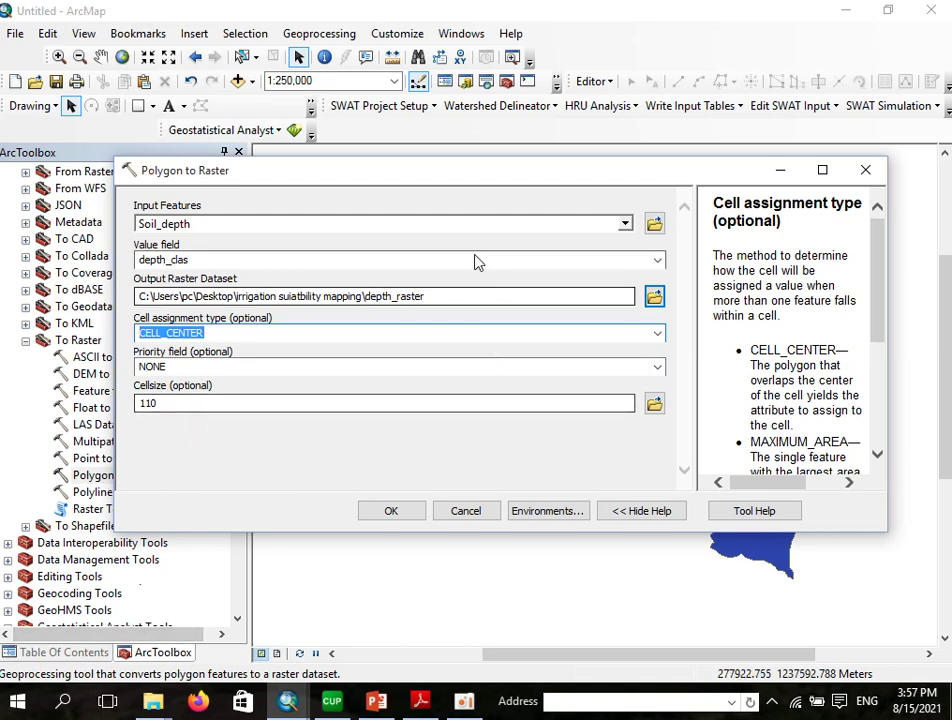
Step: Minimize the Polygon to Raster dialog, look at the attribute table of Koga_DEM.tif and close the table
{"action": "left_click_drag", "start_coordinate": [457, 176], "coordinate": [478, 152]}
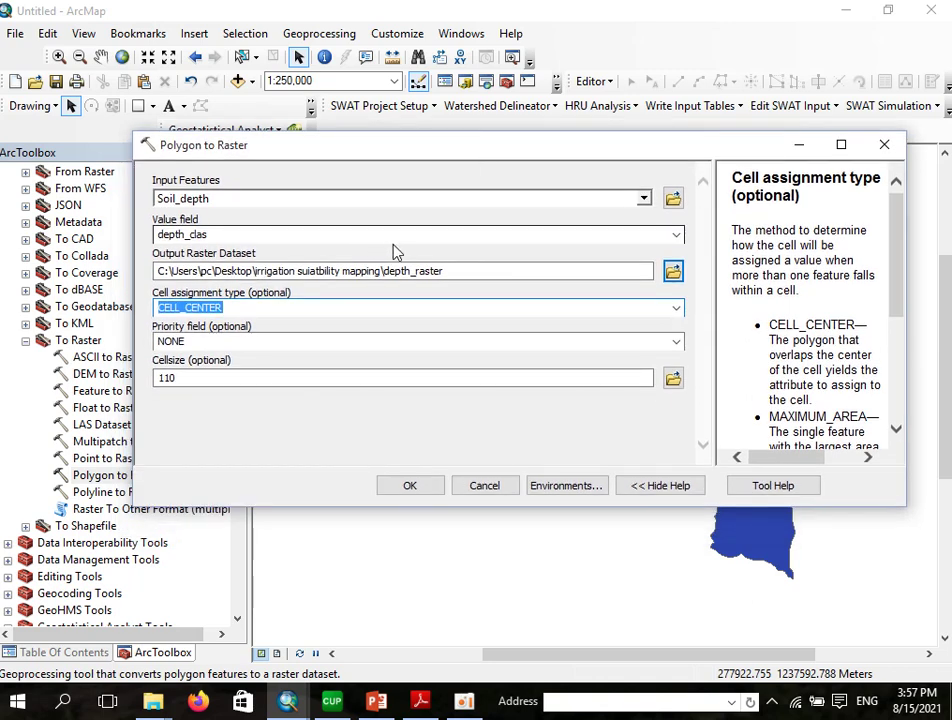
{"action": "left_click", "coordinate": [802, 148]}
{"action": "scroll", "coordinate": [100, 420], "scroll_direction": "down", "scroll_amount": 3}
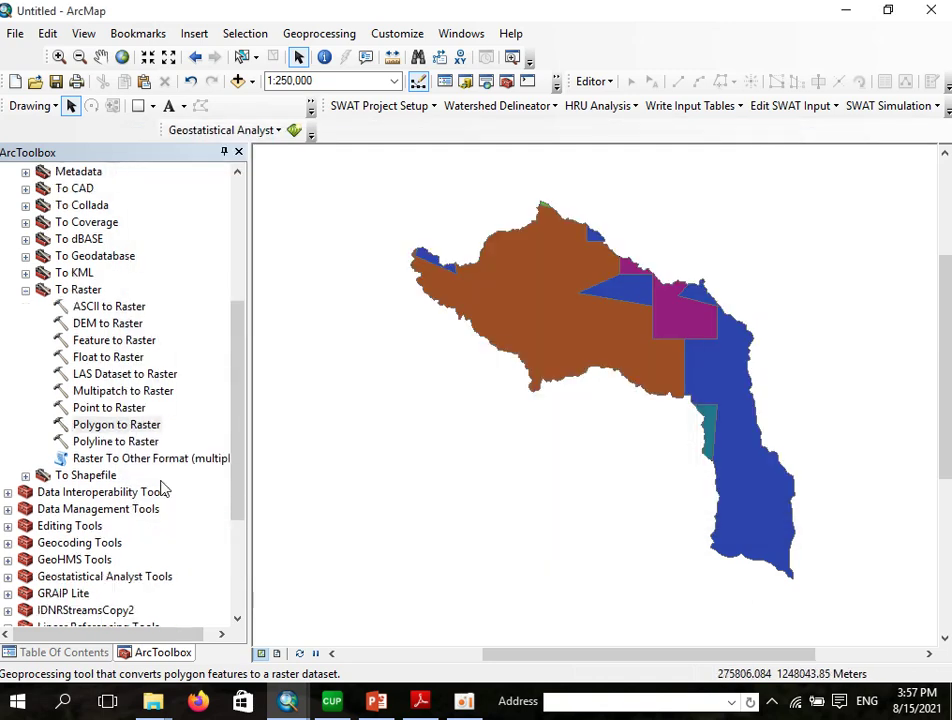
{"action": "left_click", "coordinate": [64, 652]}
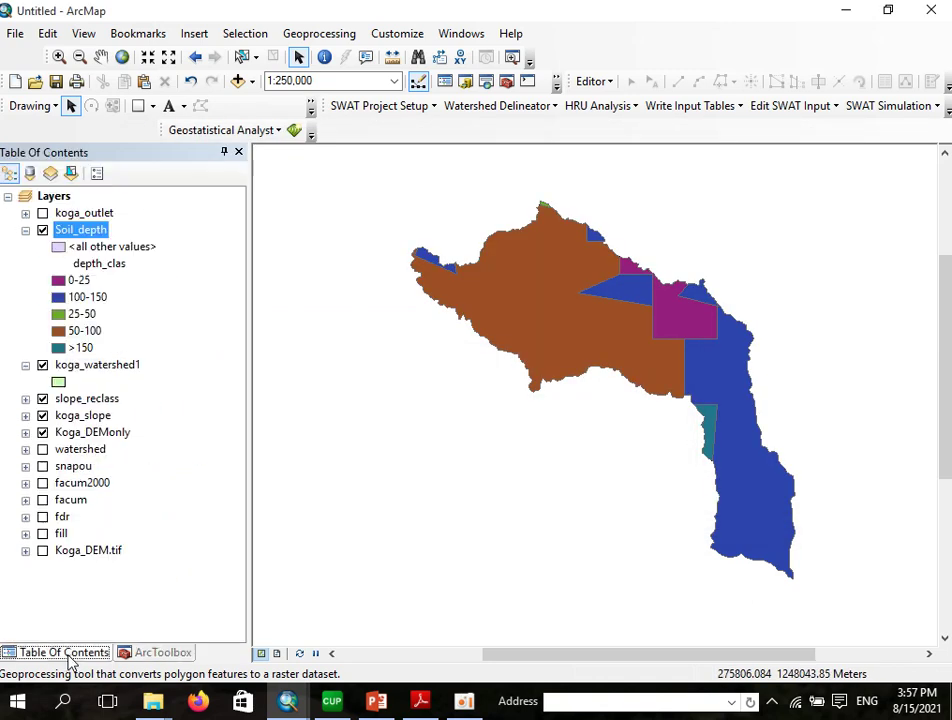
{"action": "left_click", "coordinate": [70, 559]}
{"action": "right_click", "coordinate": [70, 559]}
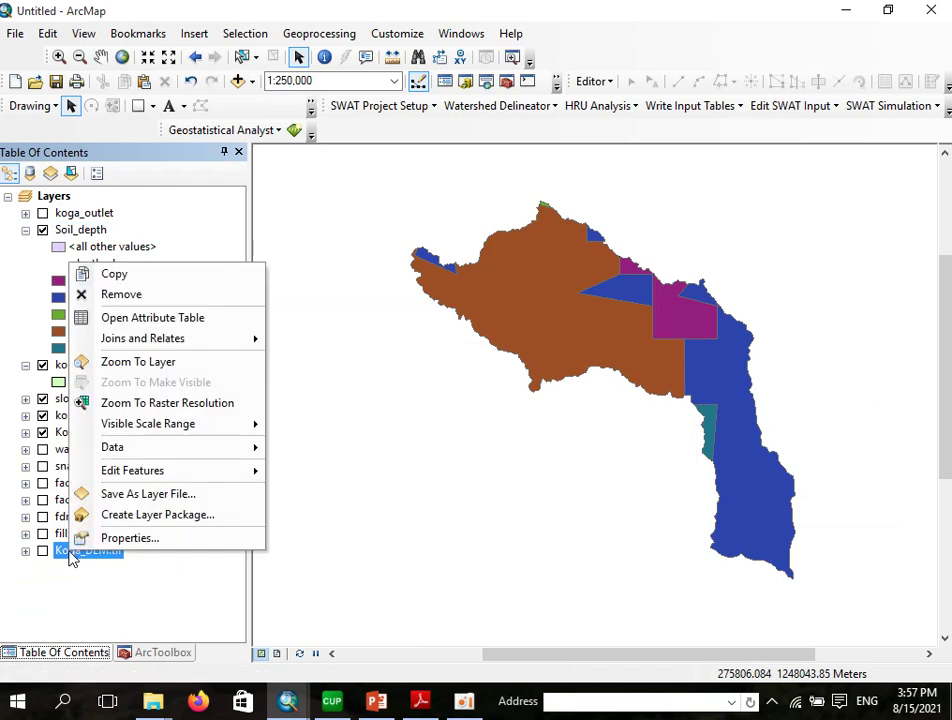
{"action": "left_click", "coordinate": [132, 317]}
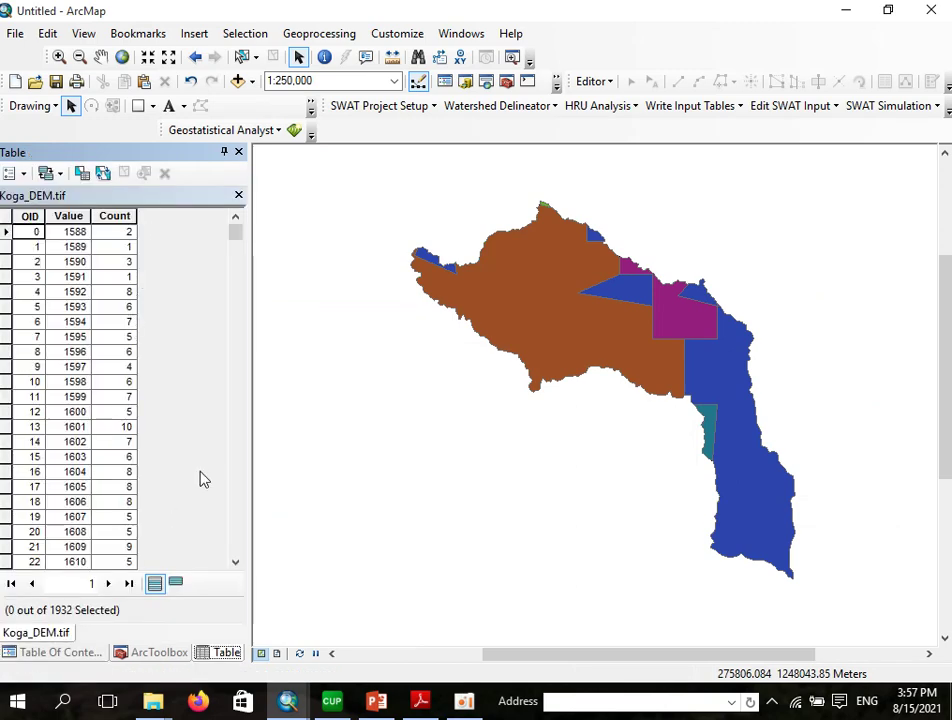
{"action": "left_click", "coordinate": [238, 194]}
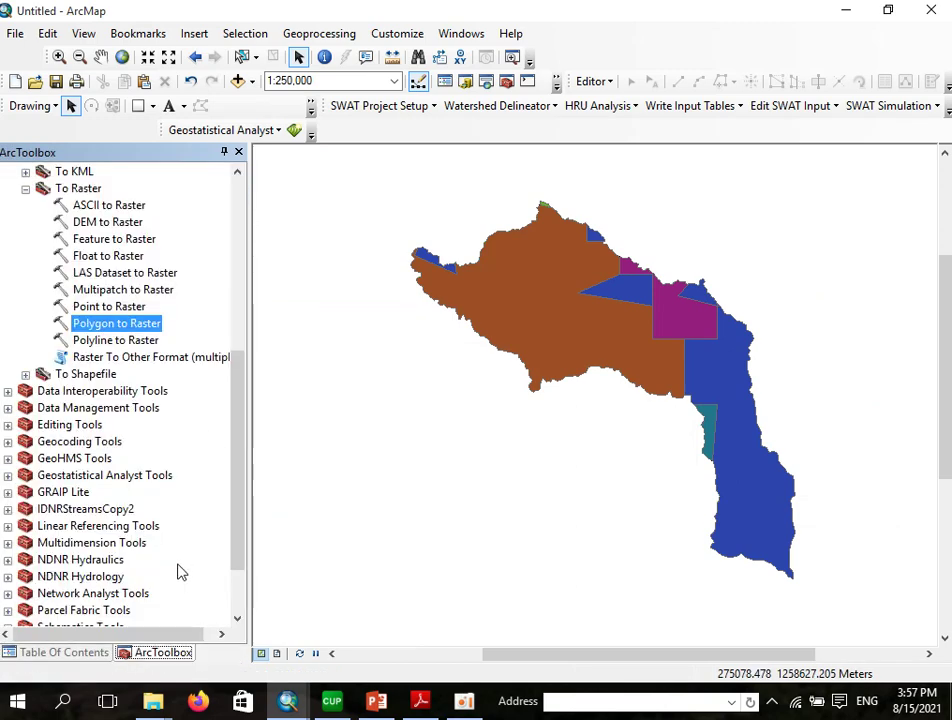
Step: Check the raster cell size in the source properties of Koga_DEM.tif and close the properties
{"action": "left_click", "coordinate": [96, 655]}
{"action": "right_click", "coordinate": [87, 562]}
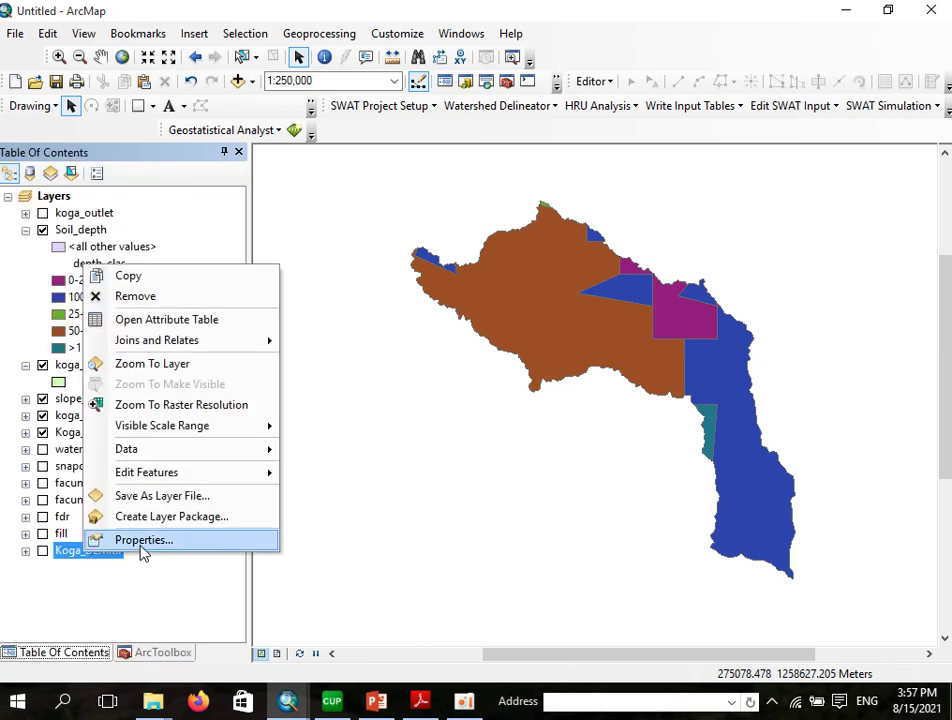
{"action": "left_click", "coordinate": [90, 540]}
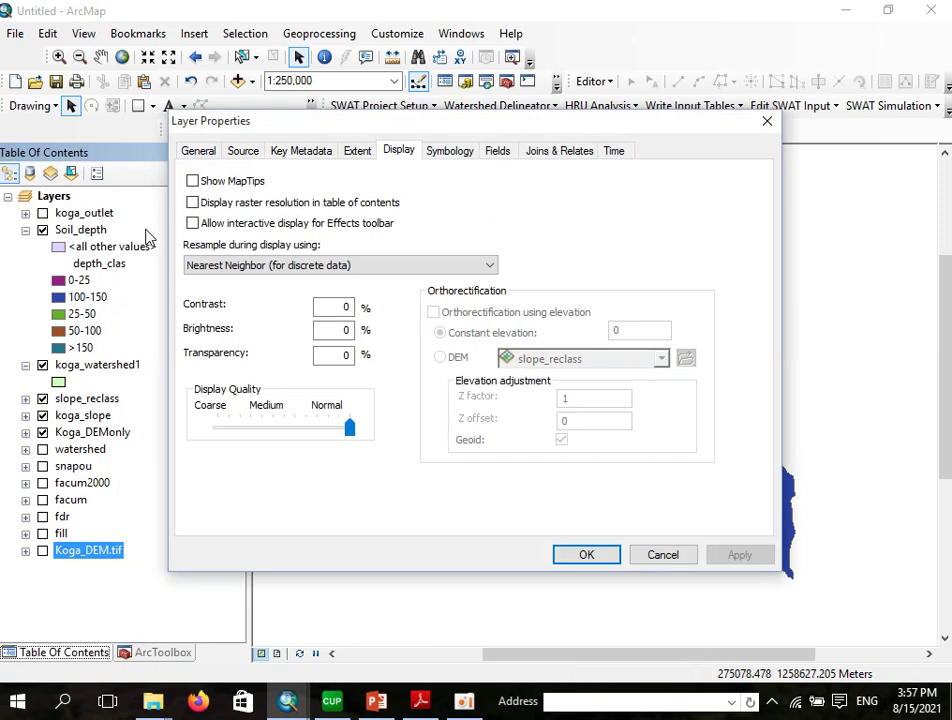
{"action": "left_click", "coordinate": [205, 152]}
{"action": "left_click", "coordinate": [244, 152]}
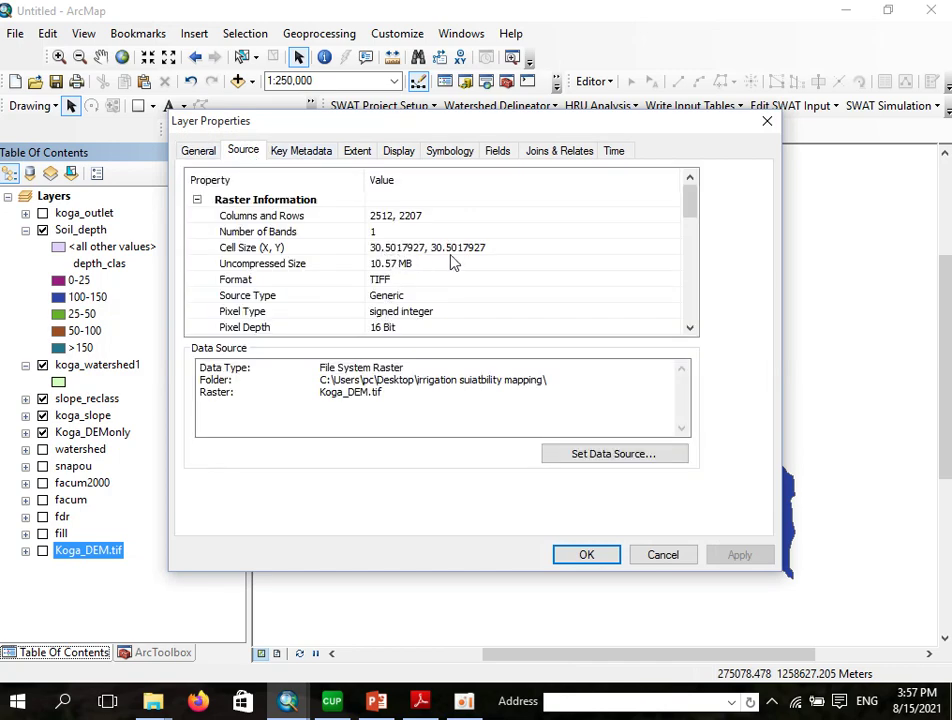
{"action": "left_click", "coordinate": [766, 121]}
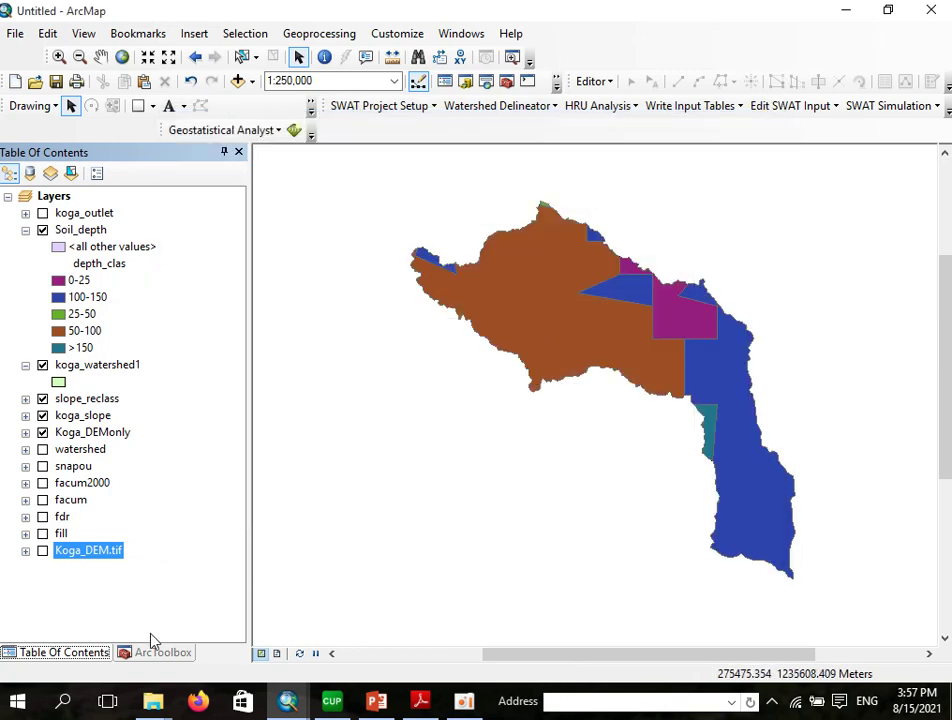
{"action": "mouse_move", "coordinate": [153, 700]}
{"action": "mouse_move", "coordinate": [158, 668]}
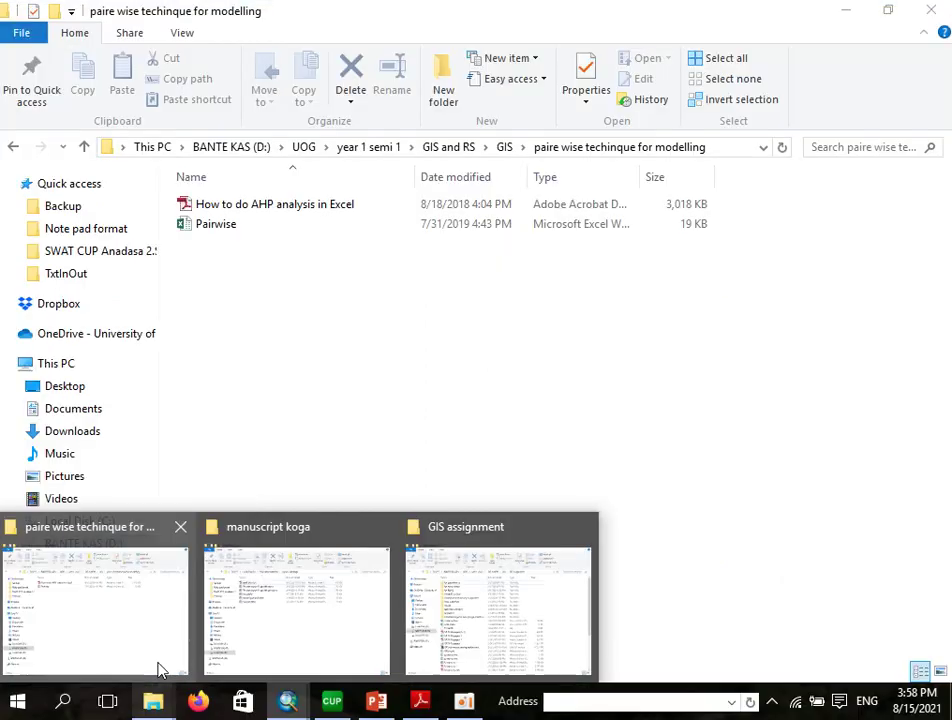
{"action": "mouse_move", "coordinate": [291, 699]}
{"action": "left_click", "coordinate": [344, 665]}
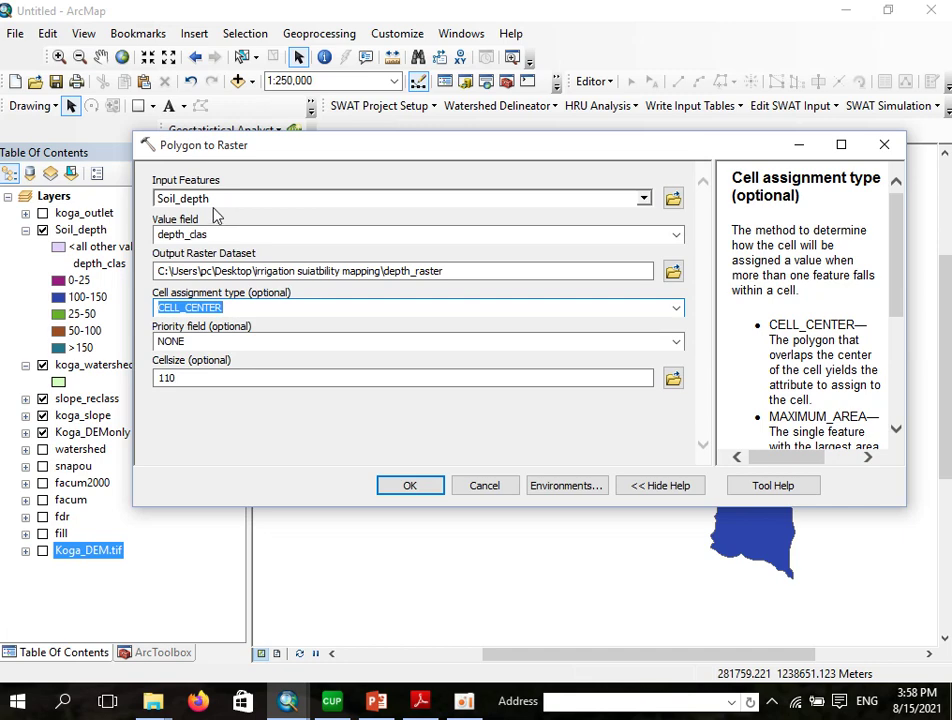
{"action": "double_click", "coordinate": [162, 379]}
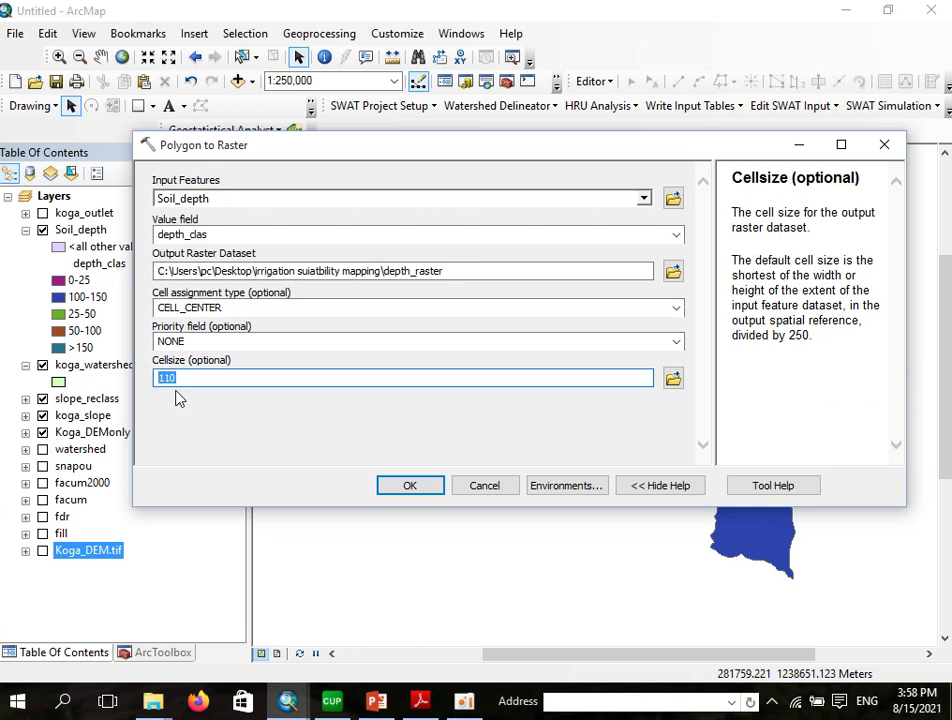
{"action": "left_click", "coordinate": [800, 146]}
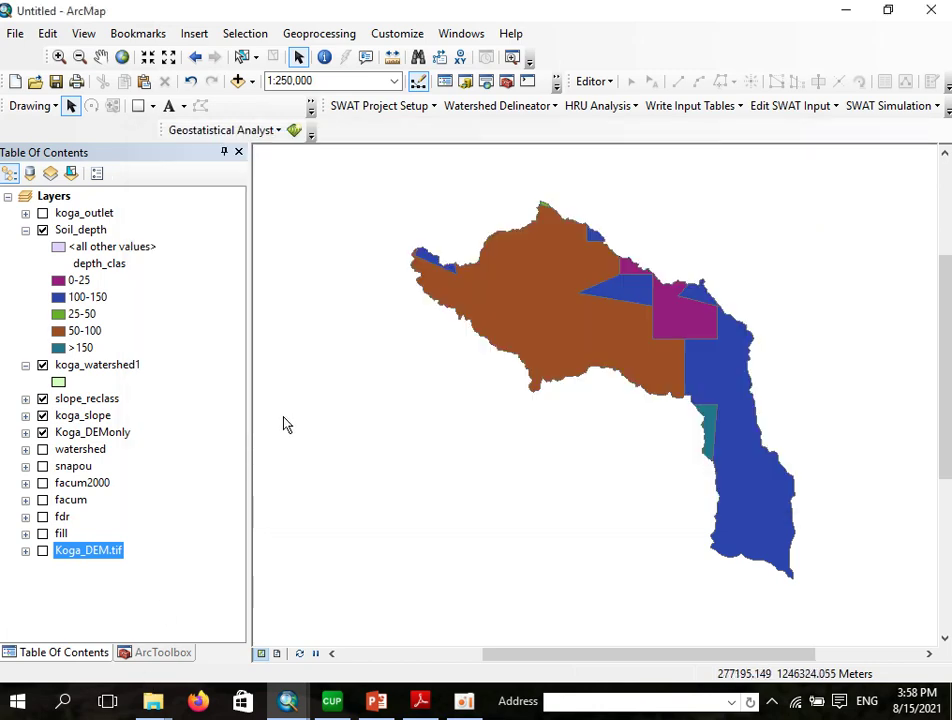
Step: Copy the Y cell size value 30.5017927 from the source properties of Koga_DEM.tif
{"action": "right_click", "coordinate": [88, 560]}
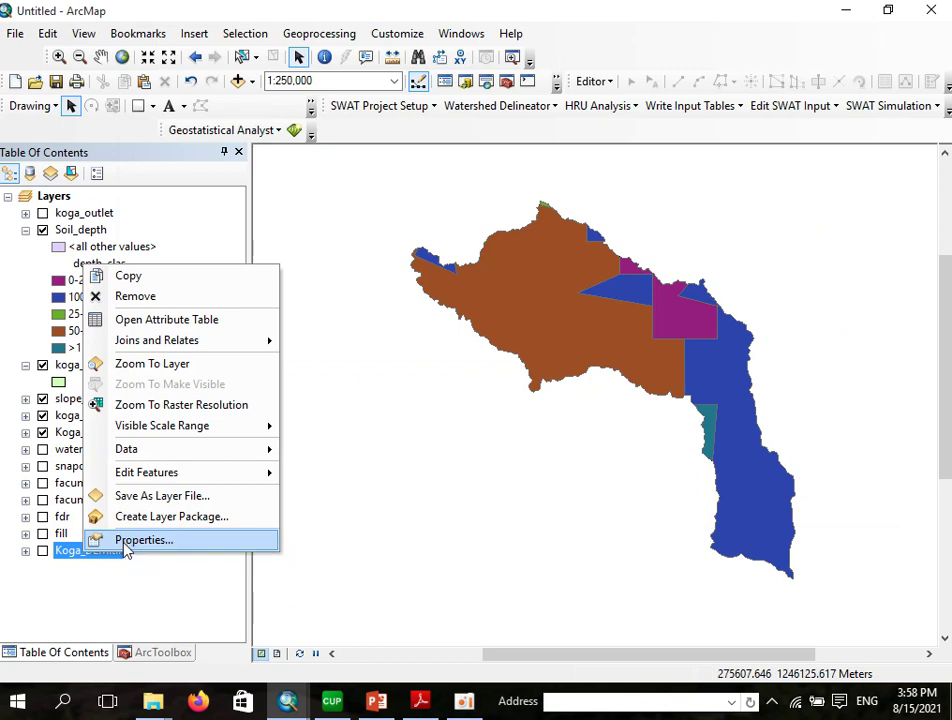
{"action": "left_click", "coordinate": [125, 542]}
{"action": "left_click", "coordinate": [488, 250]}
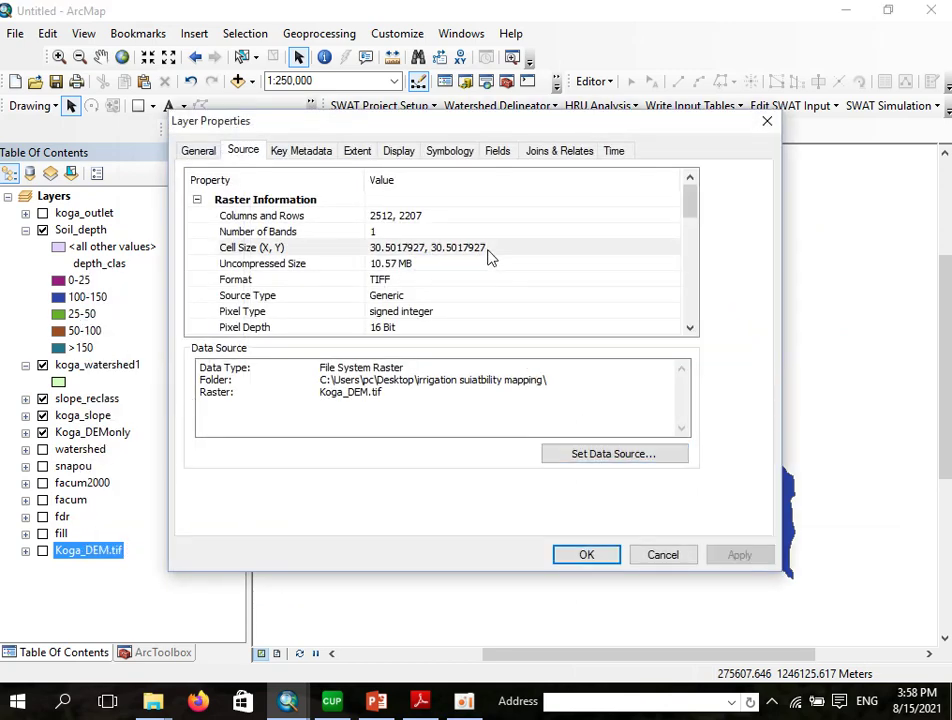
{"action": "left_click", "coordinate": [457, 248]}
{"action": "left_click_drag", "start_coordinate": [490, 248], "coordinate": [435, 250]}
{"action": "right_click", "coordinate": [445, 252]}
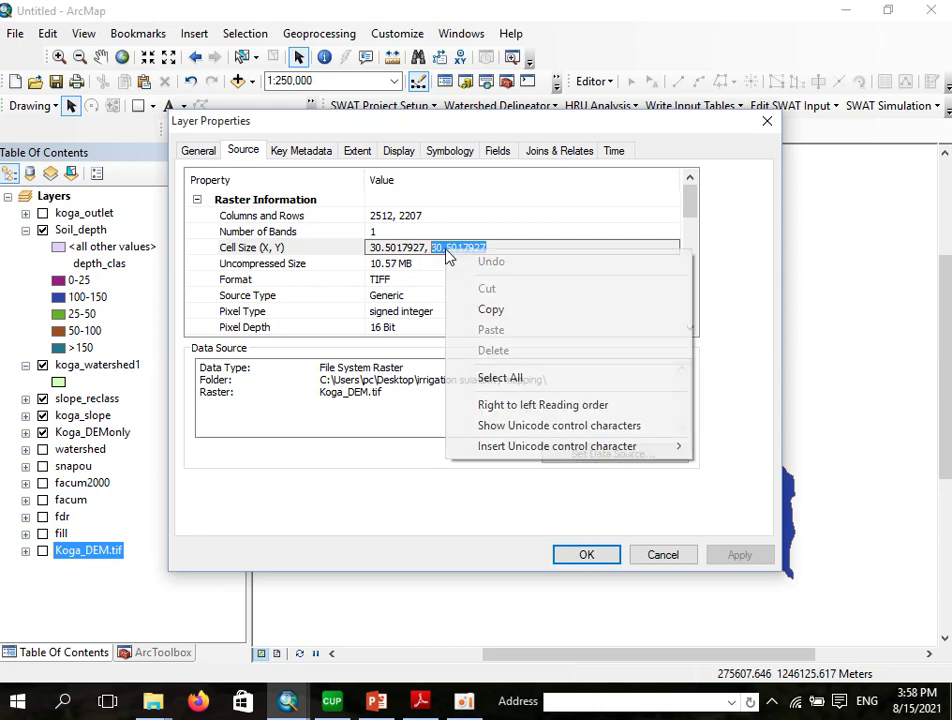
{"action": "left_click", "coordinate": [492, 309]}
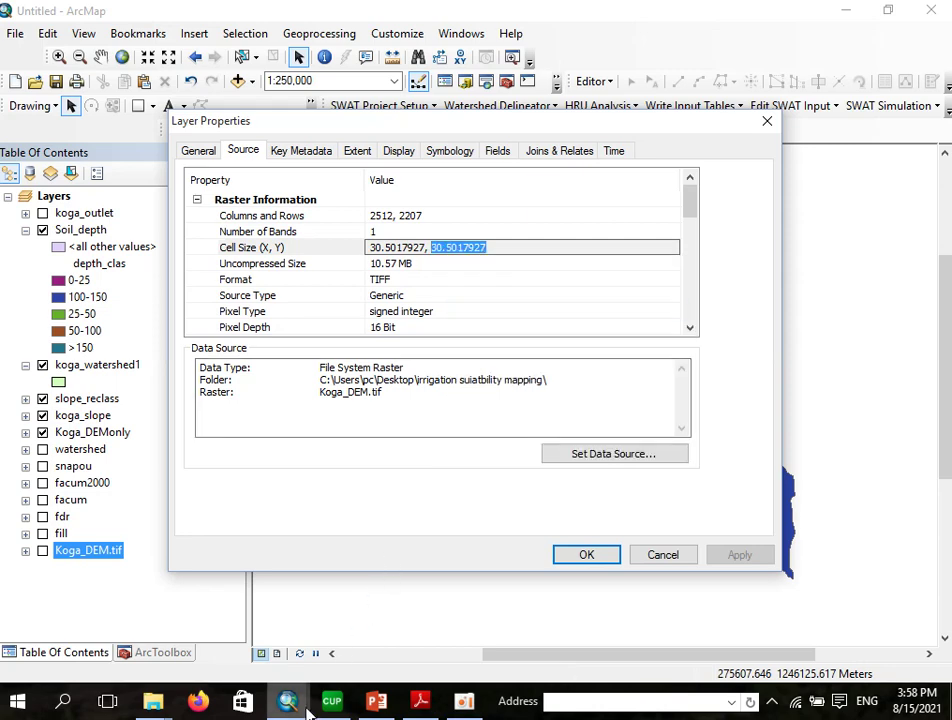
Step: Set the Polygon to Raster cell size to 30.5017927, dismissing the Koga_DEM.tif properties, and run the conversion of Soil_depth
{"action": "mouse_move", "coordinate": [287, 701]}
{"action": "left_click", "coordinate": [346, 637]}
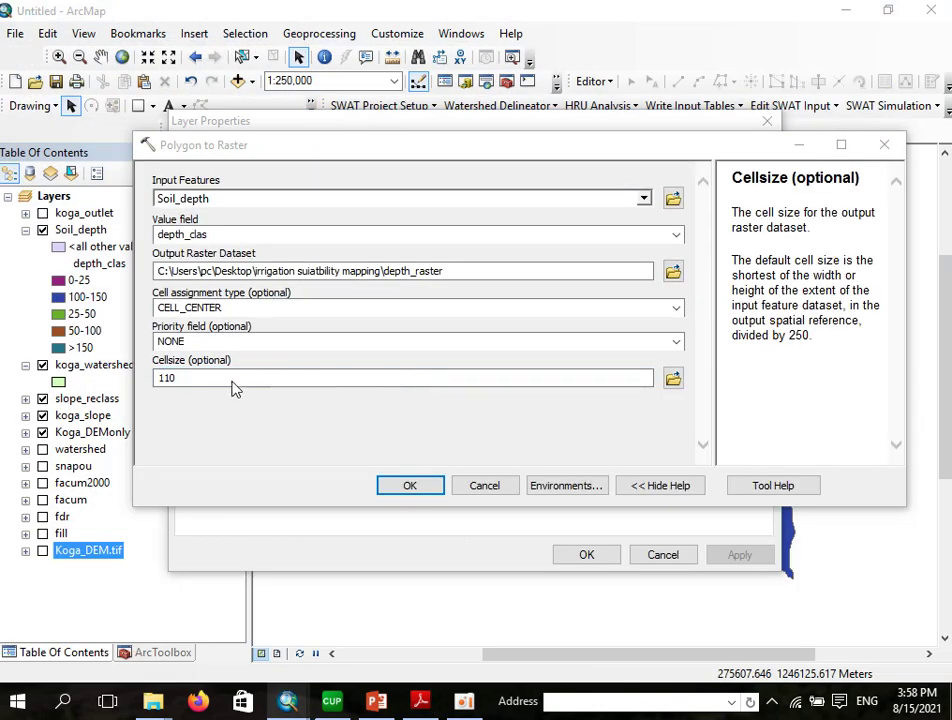
{"action": "left_click", "coordinate": [178, 388]}
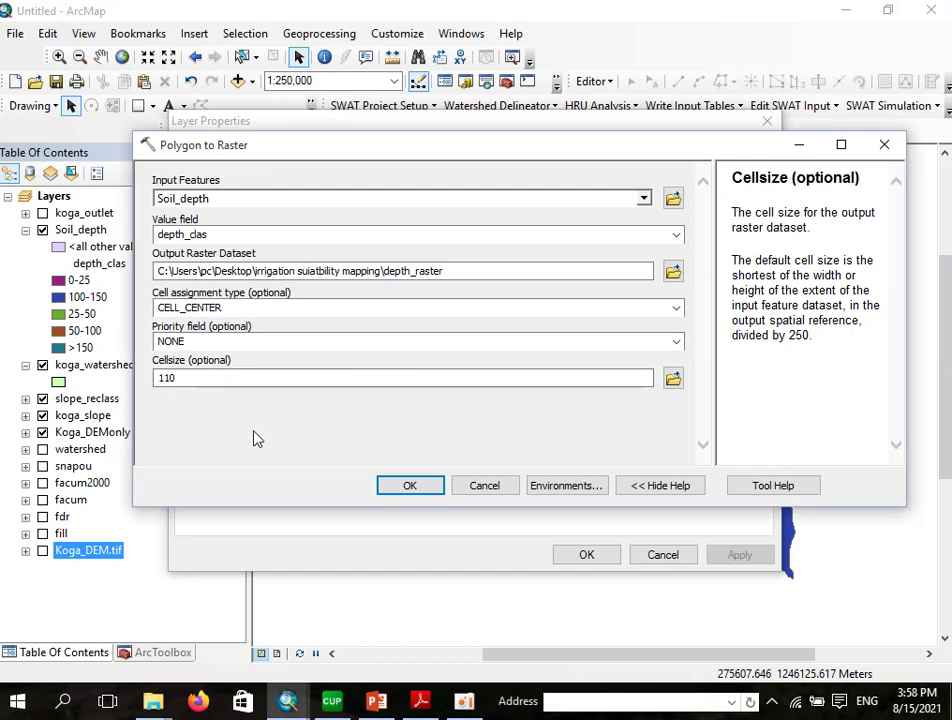
{"action": "left_click", "coordinate": [404, 563]}
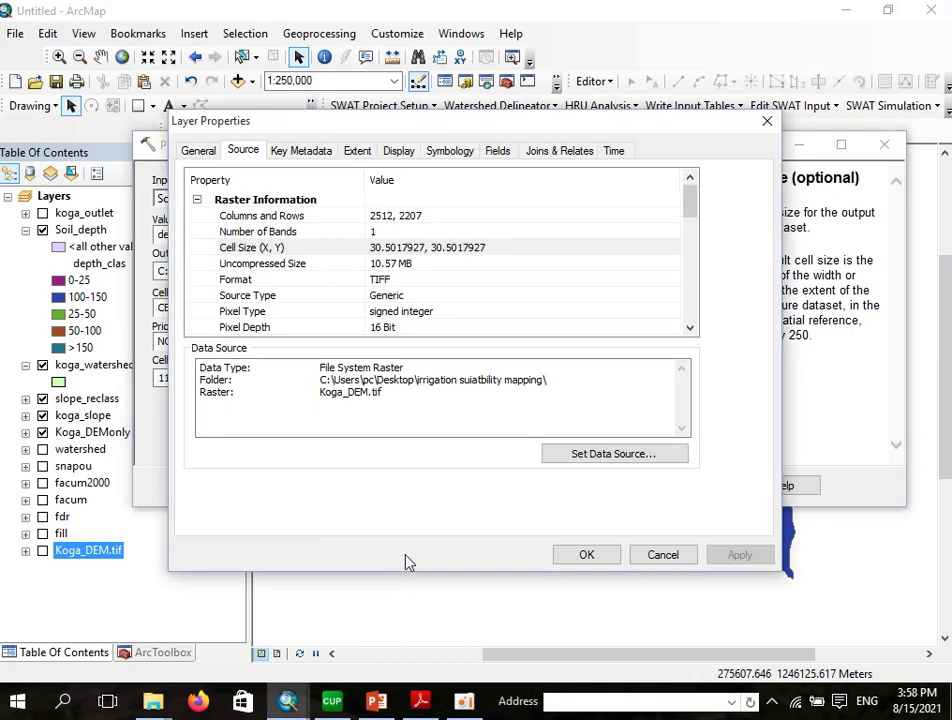
{"action": "key", "text": "Escape"}
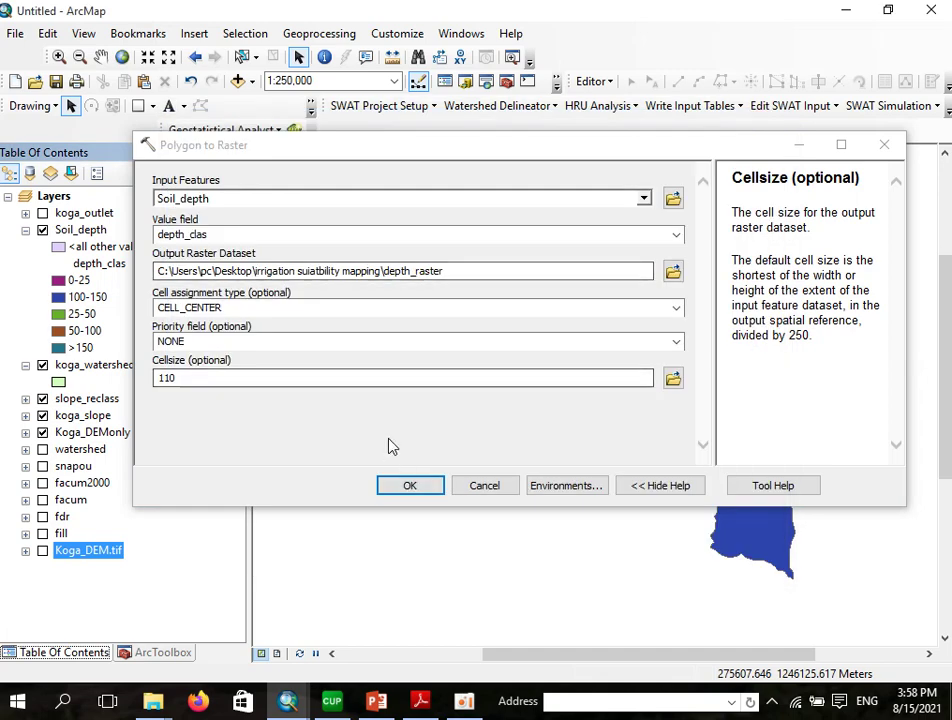
{"action": "left_click_drag", "start_coordinate": [187, 383], "coordinate": [155, 387]}
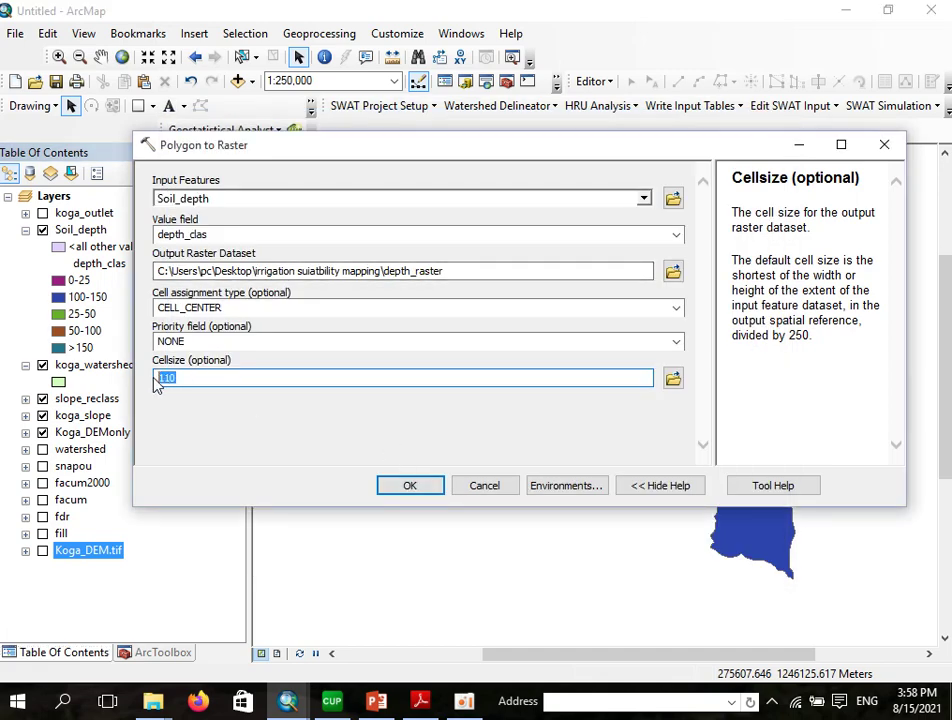
{"action": "right_click", "coordinate": [165, 386]}
{"action": "left_click", "coordinate": [212, 457]}
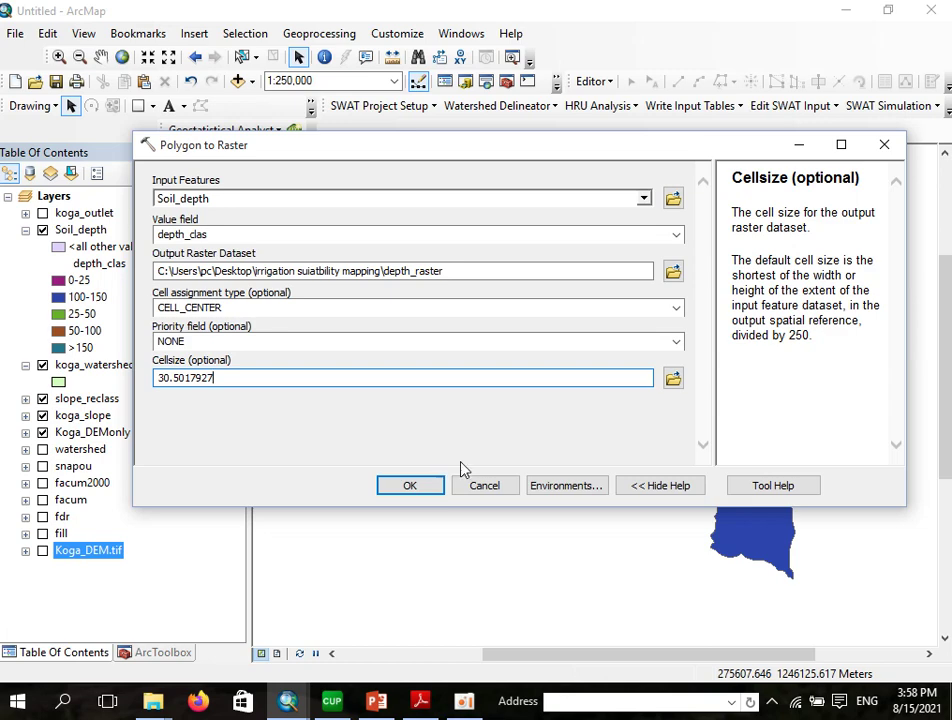
{"action": "left_click", "coordinate": [412, 488]}
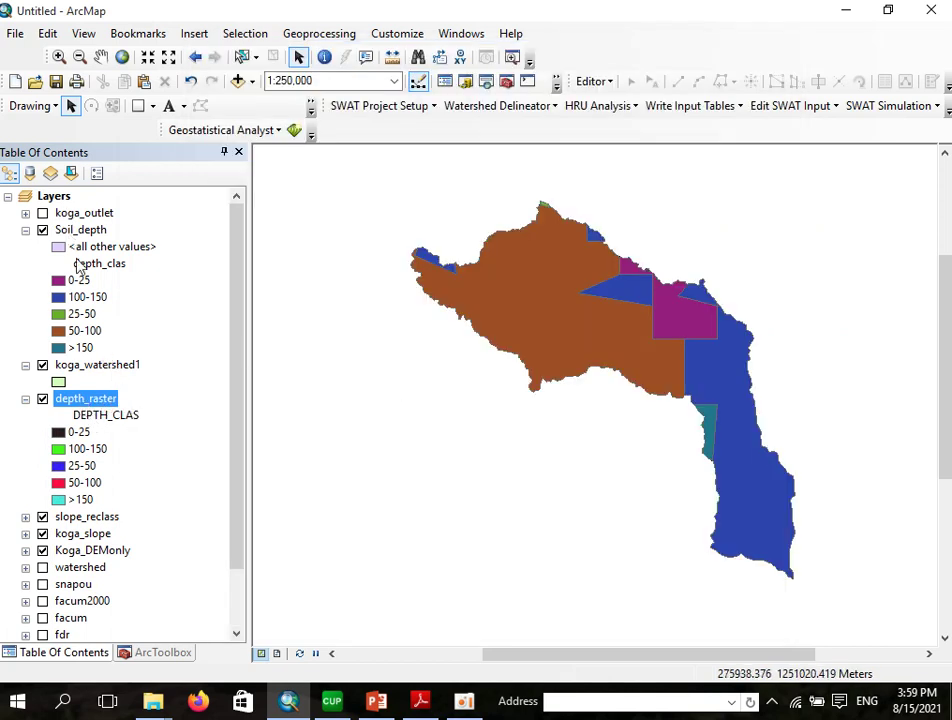
Step: Hide the Soil_depth and koga_watershed1 layers and collapse the Soil_depth legend to reveal depth_raster
{"action": "left_click", "coordinate": [42, 230]}
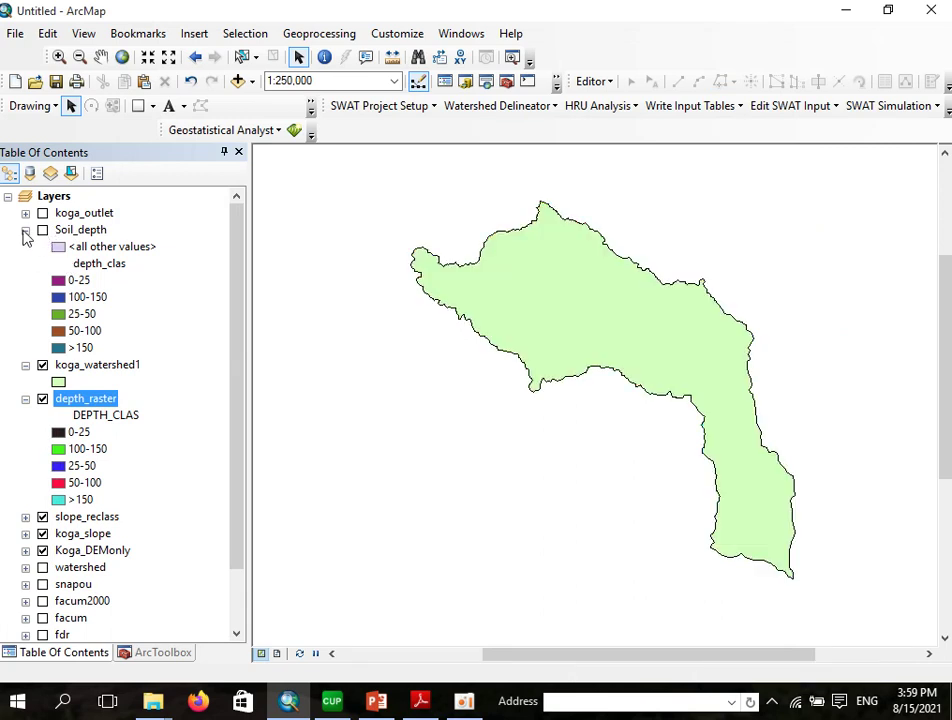
{"action": "left_click", "coordinate": [25, 230]}
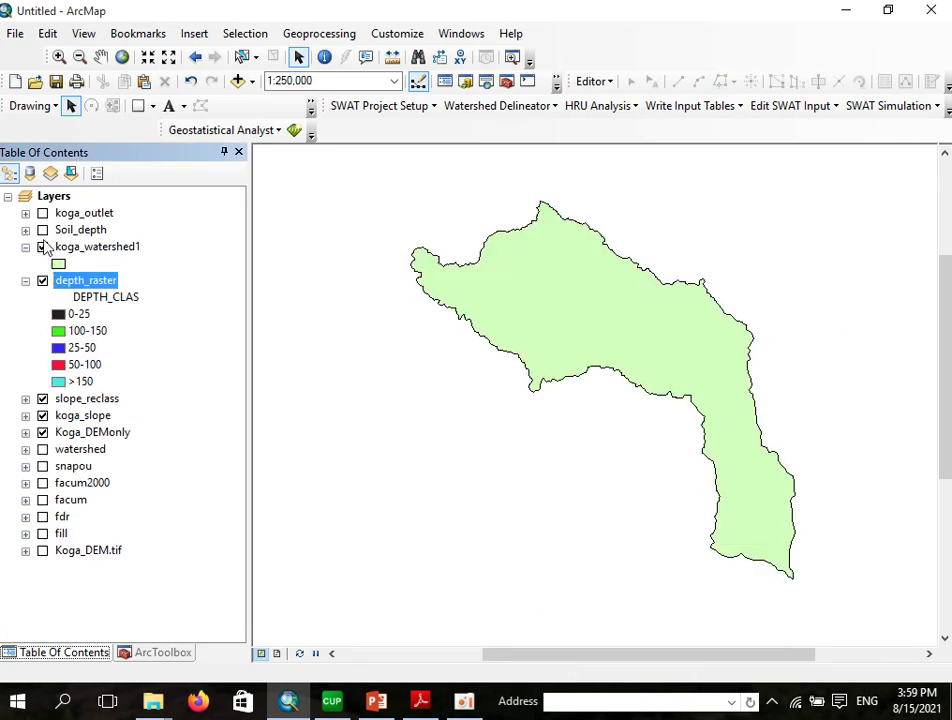
{"action": "left_click", "coordinate": [42, 247]}
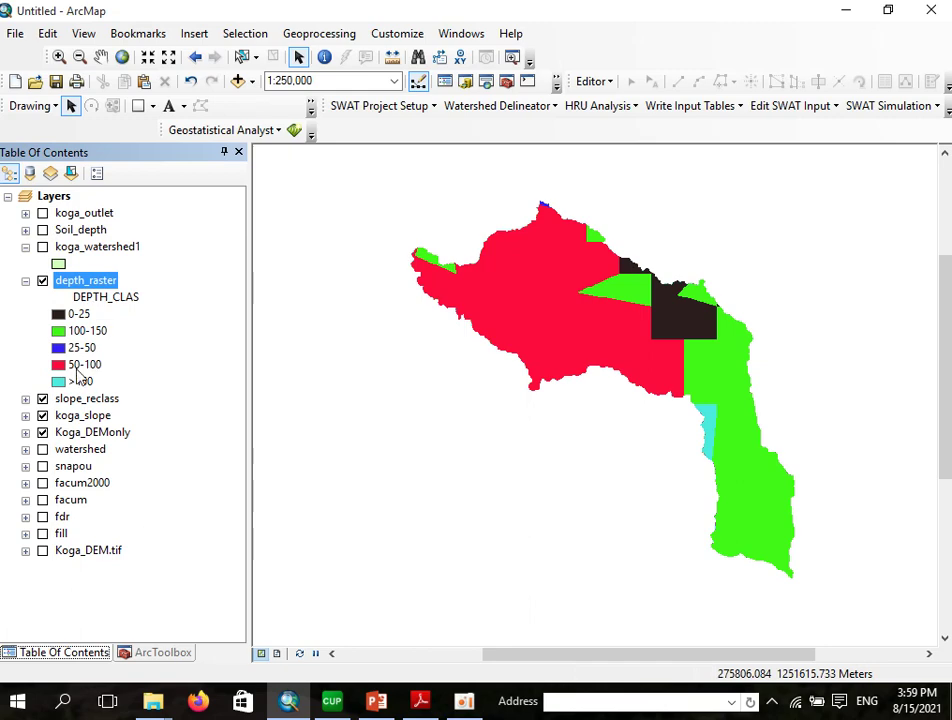
Step: Collapse the conversion toolsets and expand the Reclass toolset under Spatial Analyst Tools
{"action": "left_click", "coordinate": [150, 652]}
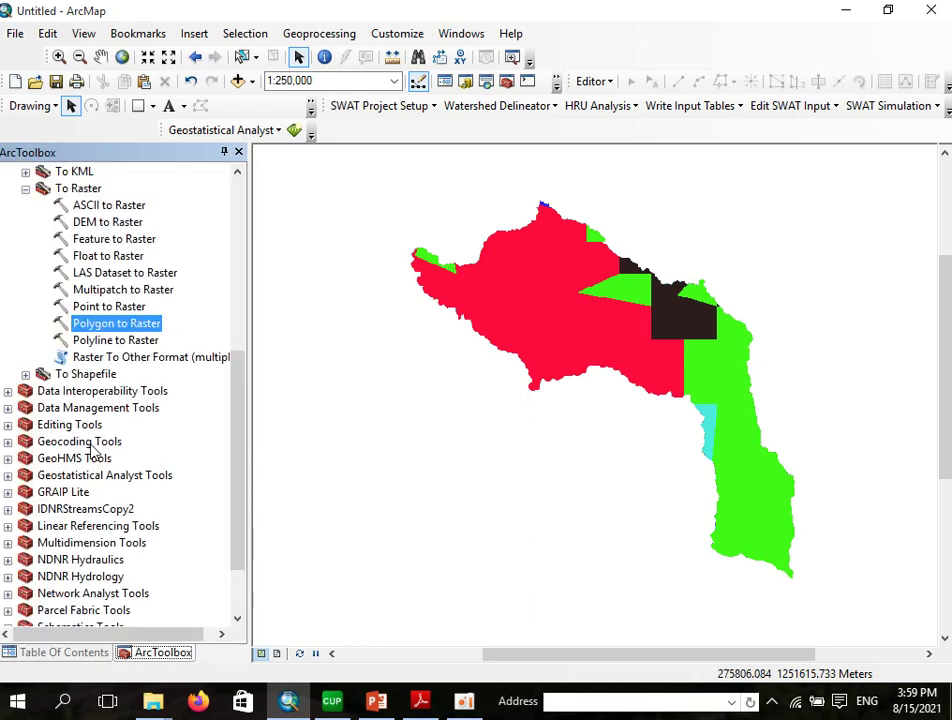
{"action": "left_click", "coordinate": [25, 187]}
{"action": "scroll", "coordinate": [12, 207], "scroll_direction": "up", "scroll_amount": 3}
{"action": "left_click", "coordinate": [9, 205]}
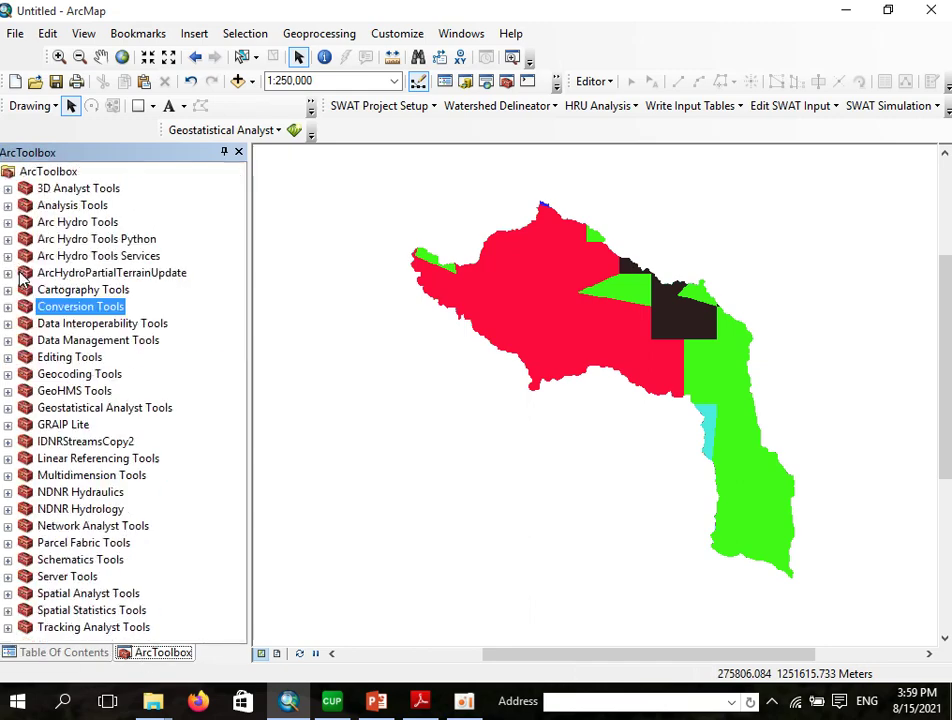
{"action": "left_click", "coordinate": [9, 594]}
{"action": "scroll", "coordinate": [50, 568], "scroll_direction": "down", "scroll_amount": 1}
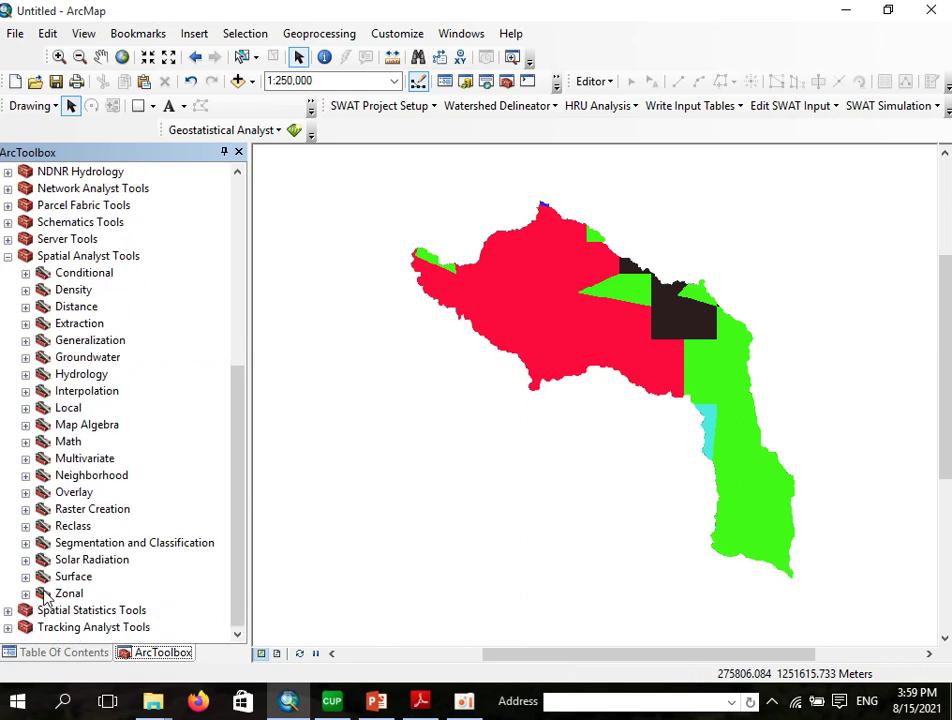
{"action": "left_click", "coordinate": [25, 526]}
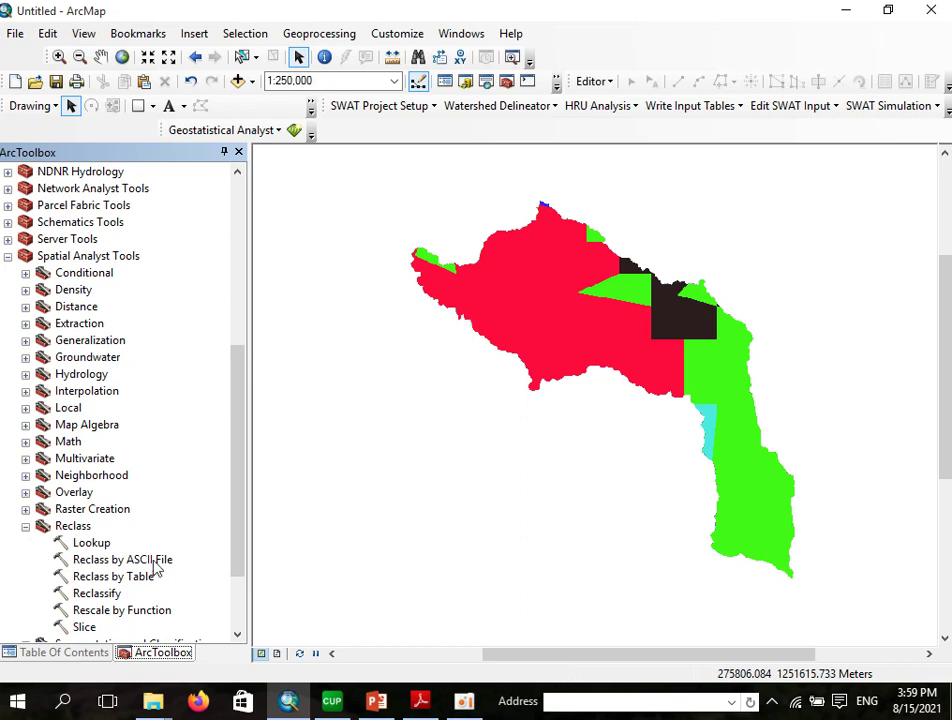
{"action": "double_click", "coordinate": [108, 595]}
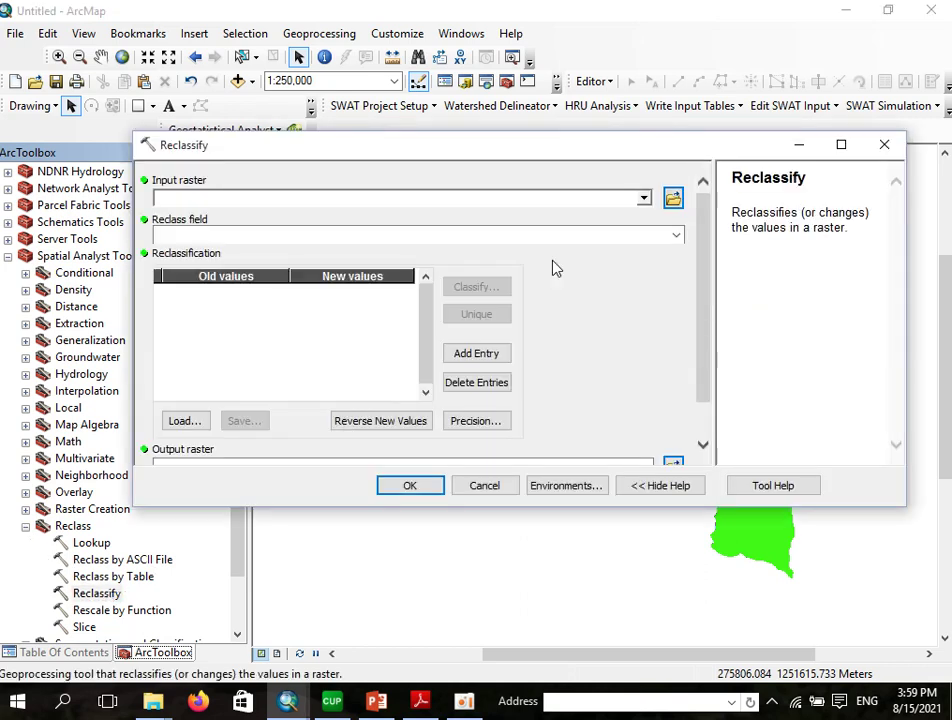
{"action": "left_click", "coordinate": [644, 198]}
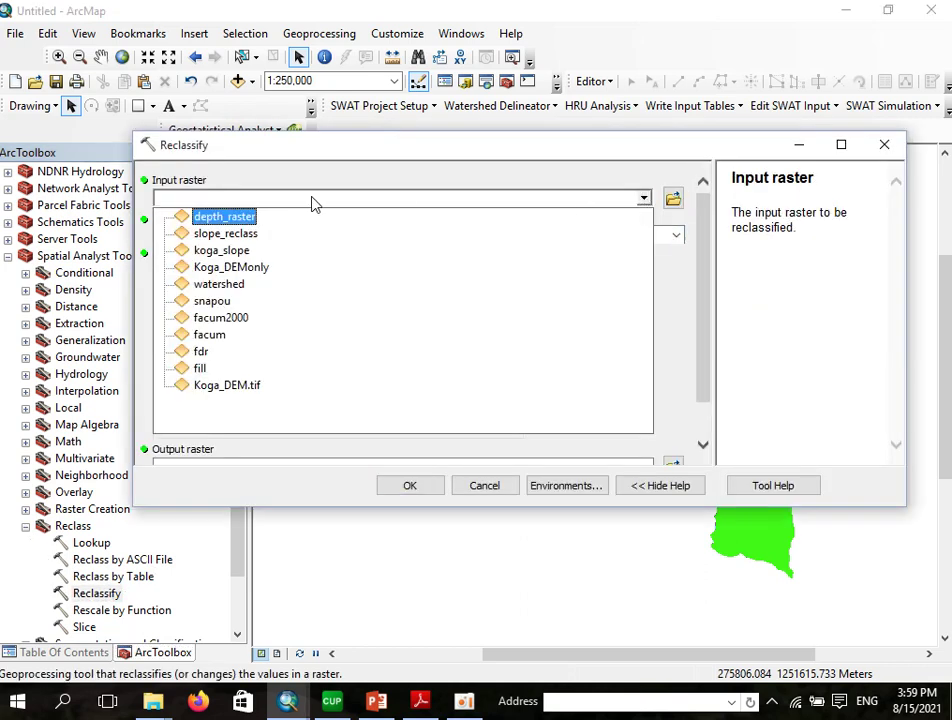
{"action": "left_click", "coordinate": [226, 218]}
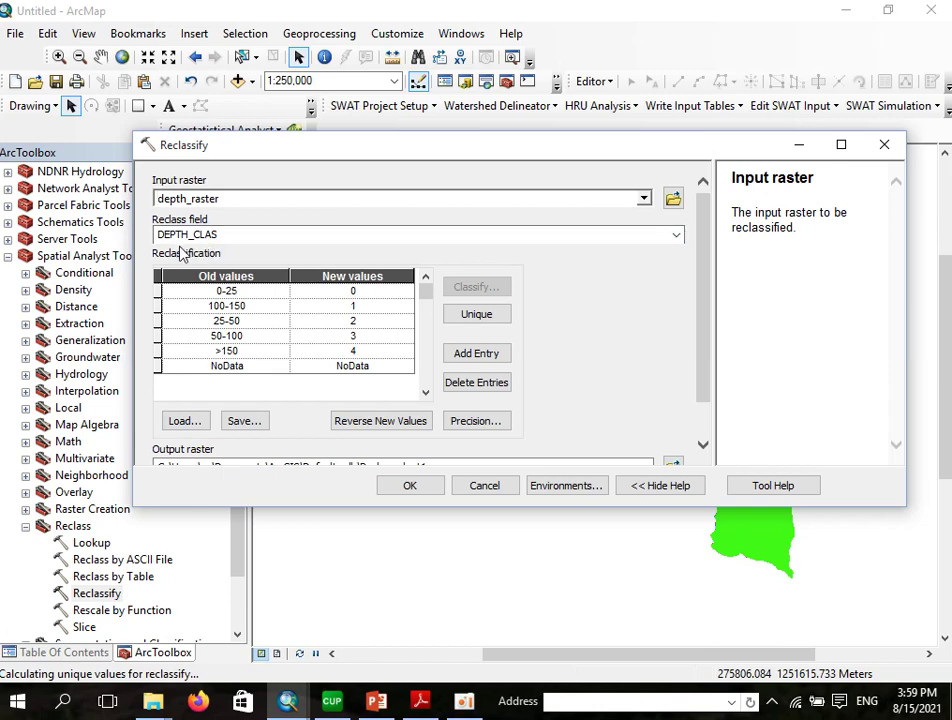
{"action": "left_click", "coordinate": [370, 336]}
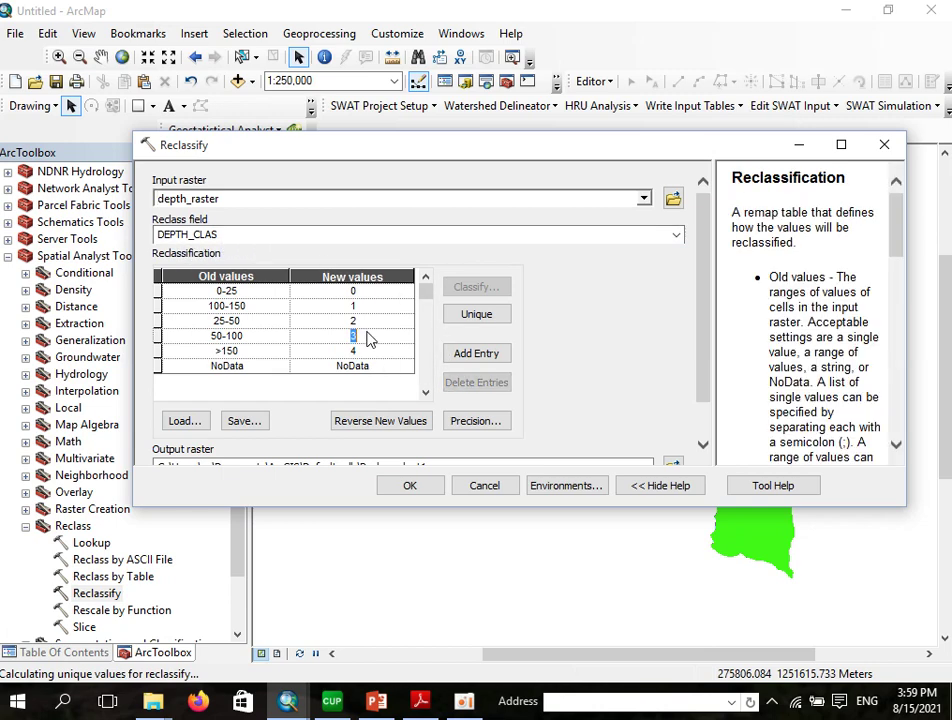
{"action": "key", "text": "Up"}
{"action": "key", "text": "Up"}
{"action": "key", "text": "Up"}
{"action": "left_click", "coordinate": [283, 308]}
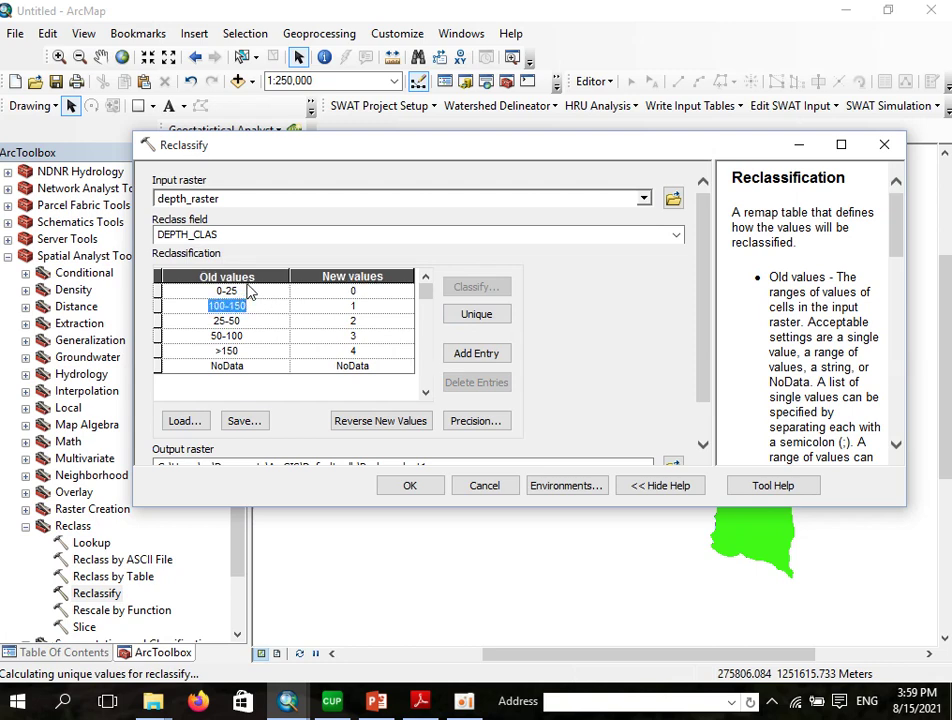
{"action": "left_click", "coordinate": [468, 328]}
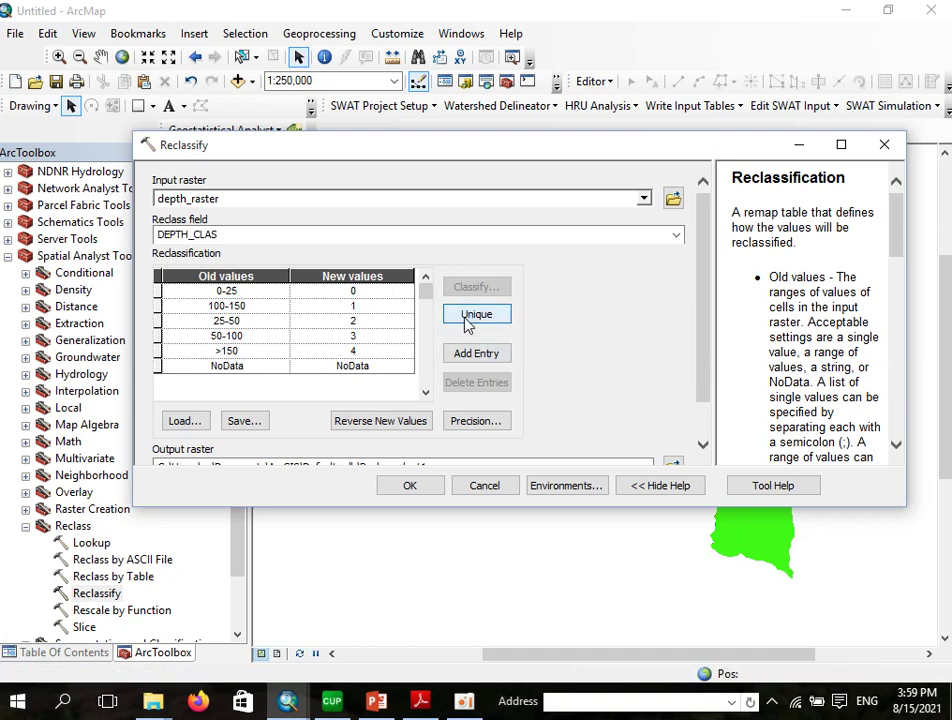
{"action": "left_click", "coordinate": [350, 352]}
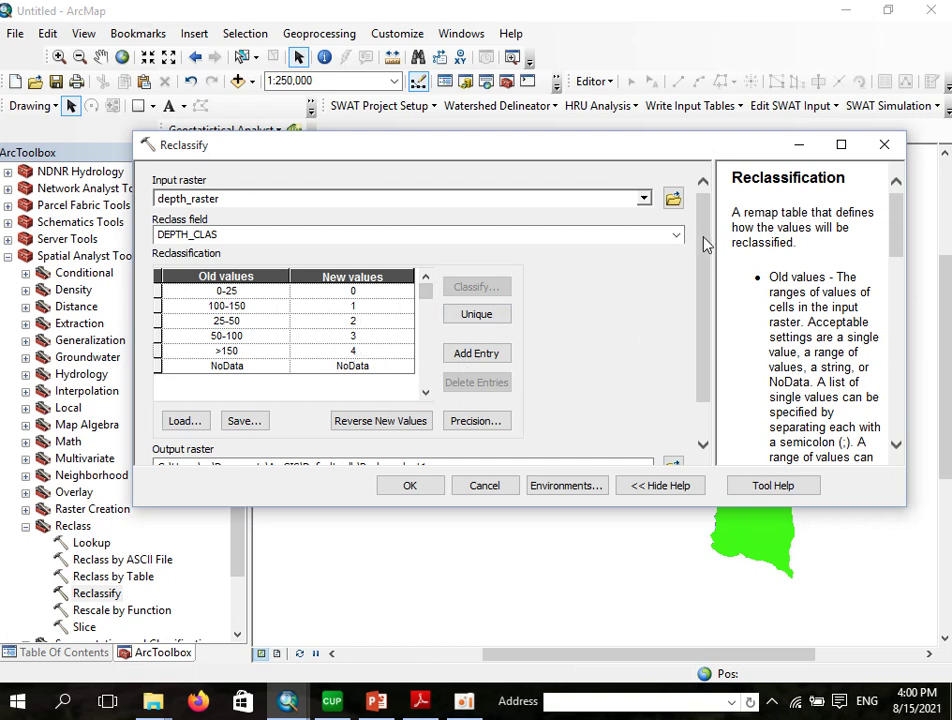
{"action": "scroll", "coordinate": [703, 244], "scroll_direction": "down", "scroll_amount": 2}
{"action": "left_click", "coordinate": [884, 144]}
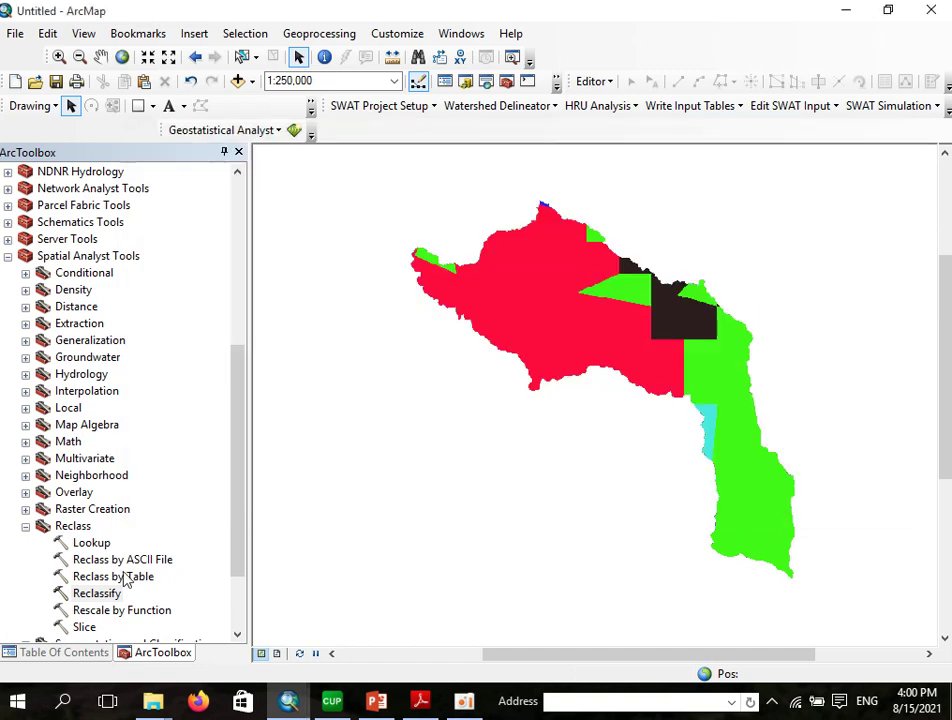
Step: Show and expand the Soil_depth layer, examine its symbology properties and close them without applying changes
{"action": "left_click", "coordinate": [64, 652]}
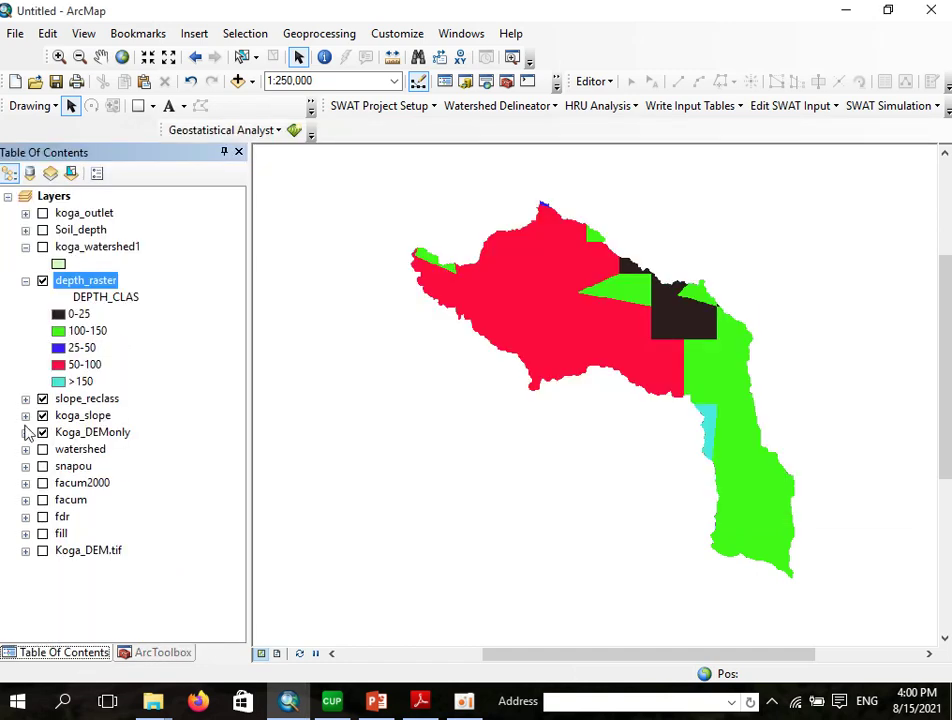
{"action": "left_click", "coordinate": [43, 230]}
{"action": "left_click", "coordinate": [25, 230]}
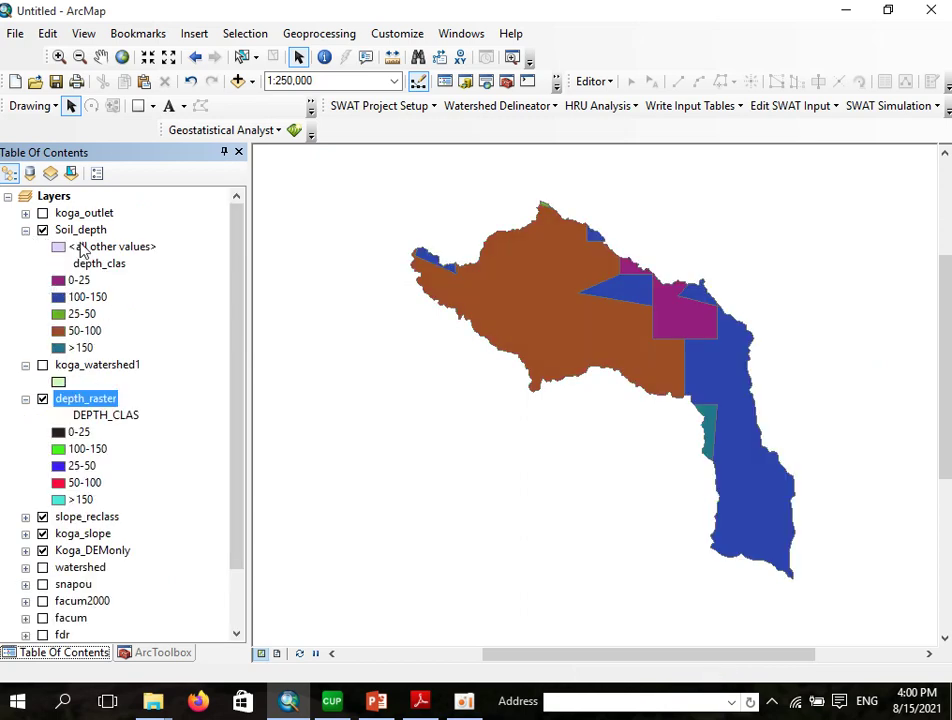
{"action": "left_click", "coordinate": [90, 230]}
{"action": "right_click", "coordinate": [95, 235]}
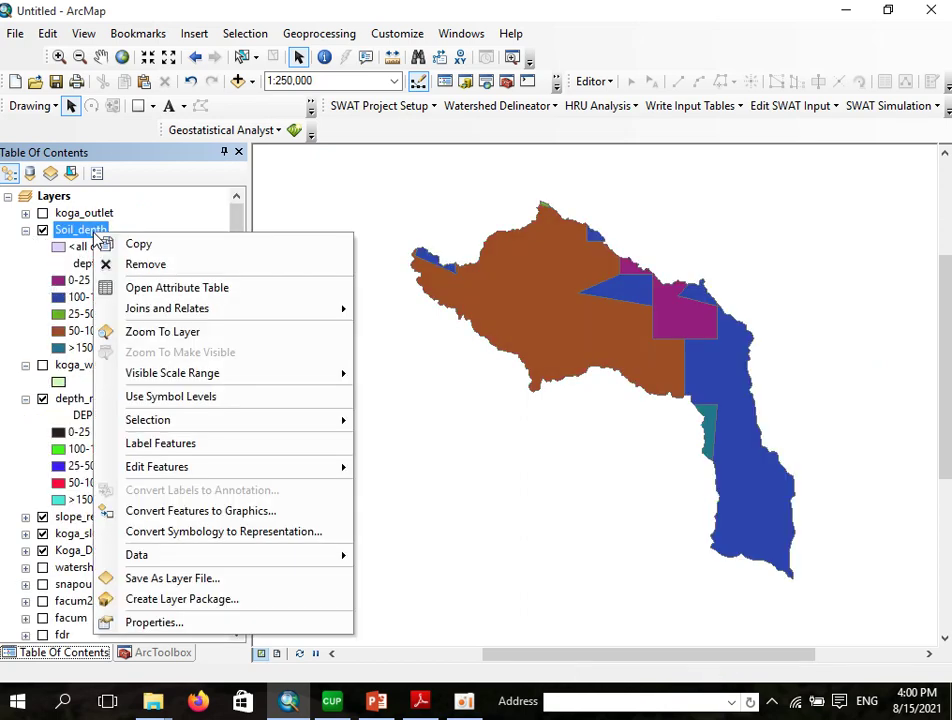
{"action": "left_click", "coordinate": [150, 622]}
{"action": "left_click", "coordinate": [378, 142]}
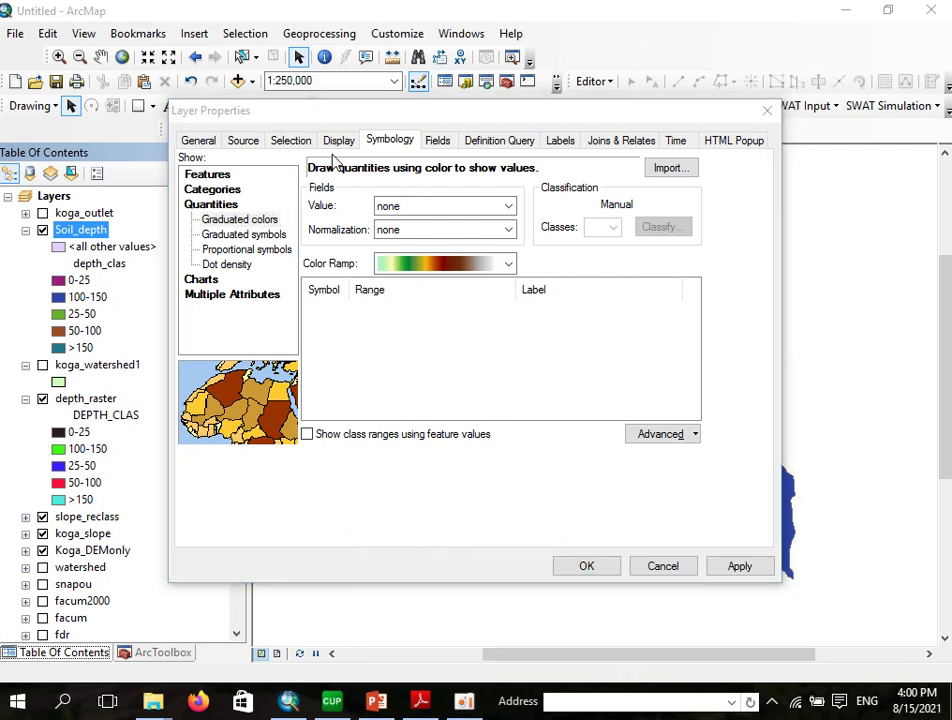
{"action": "key", "text": "Escape"}
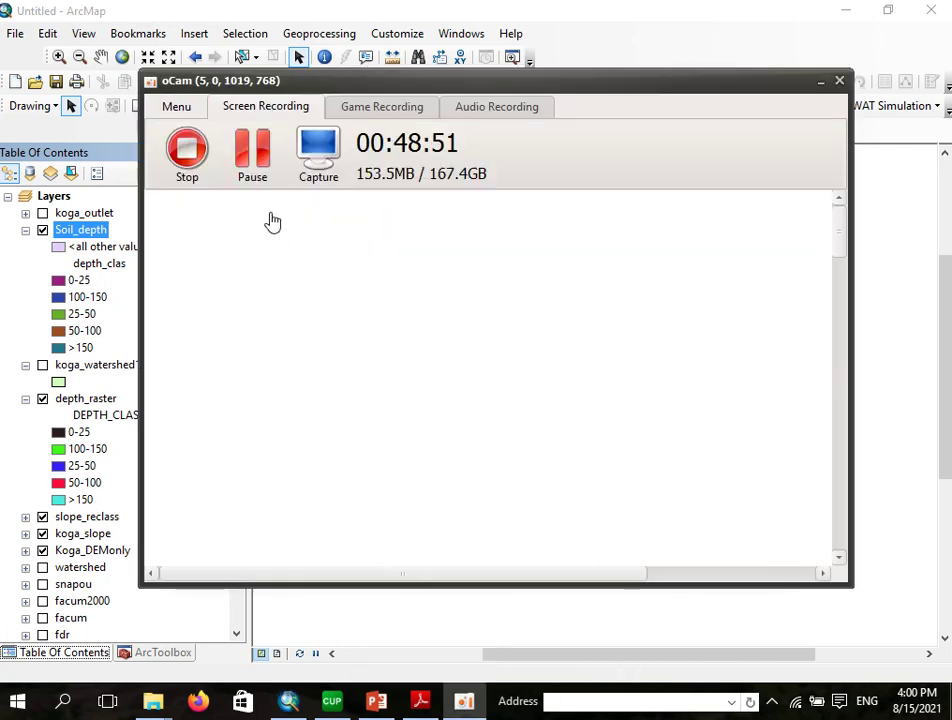
{"action": "left_click", "coordinate": [258, 165]}
{"action": "key", "text": "shift+F2"}
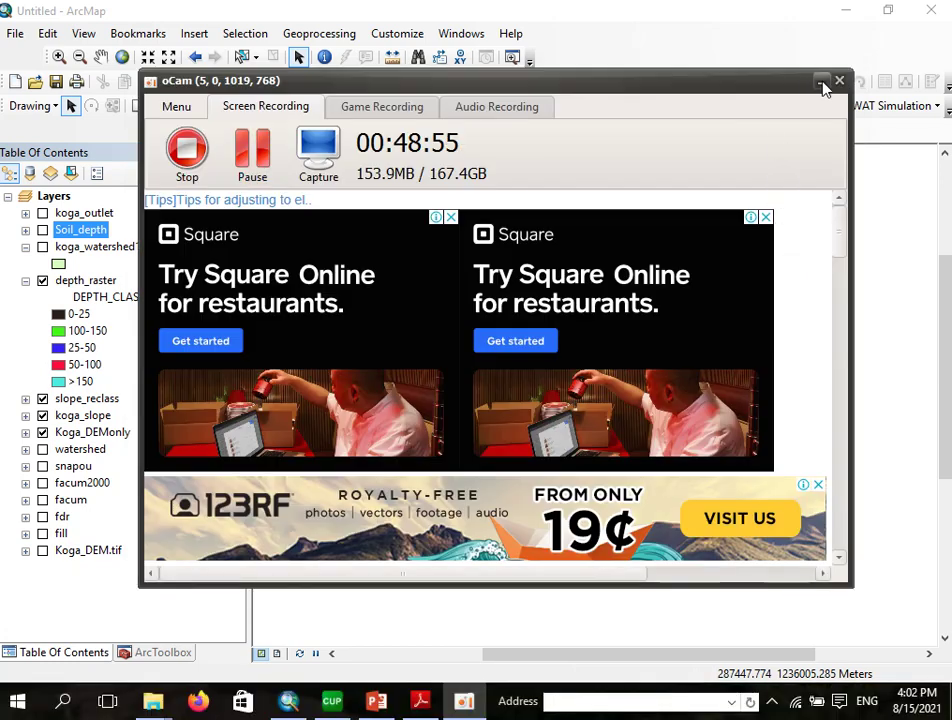
{"action": "left_click", "coordinate": [821, 80]}
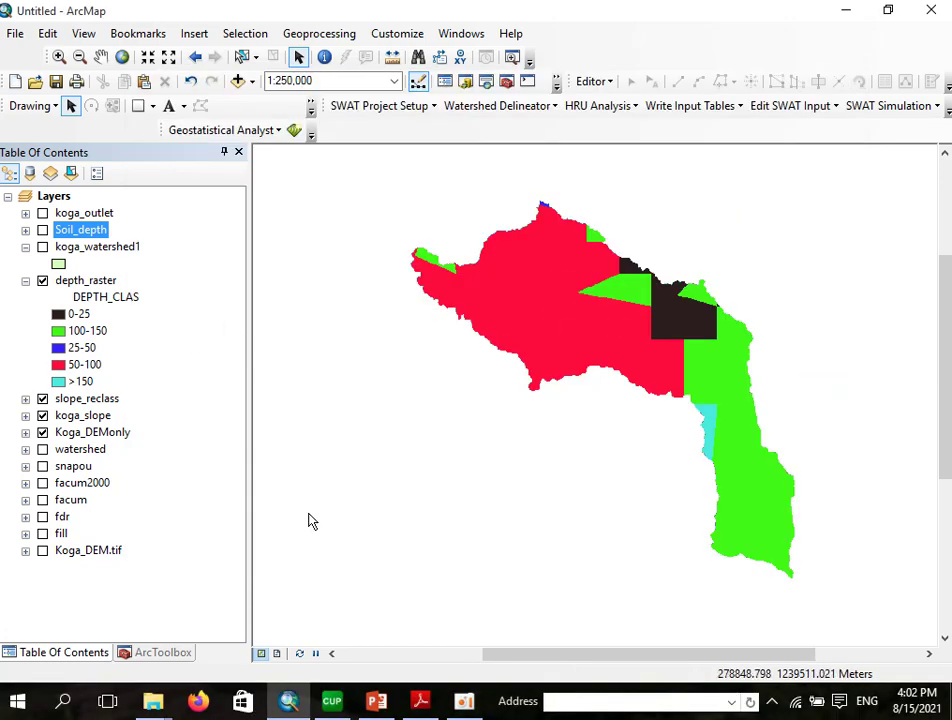
Step: Start the Reclassify tool with depth_raster as the input raster and DEPTH_CLAS as the reclass field
{"action": "left_click", "coordinate": [155, 653]}
{"action": "double_click", "coordinate": [95, 543]}
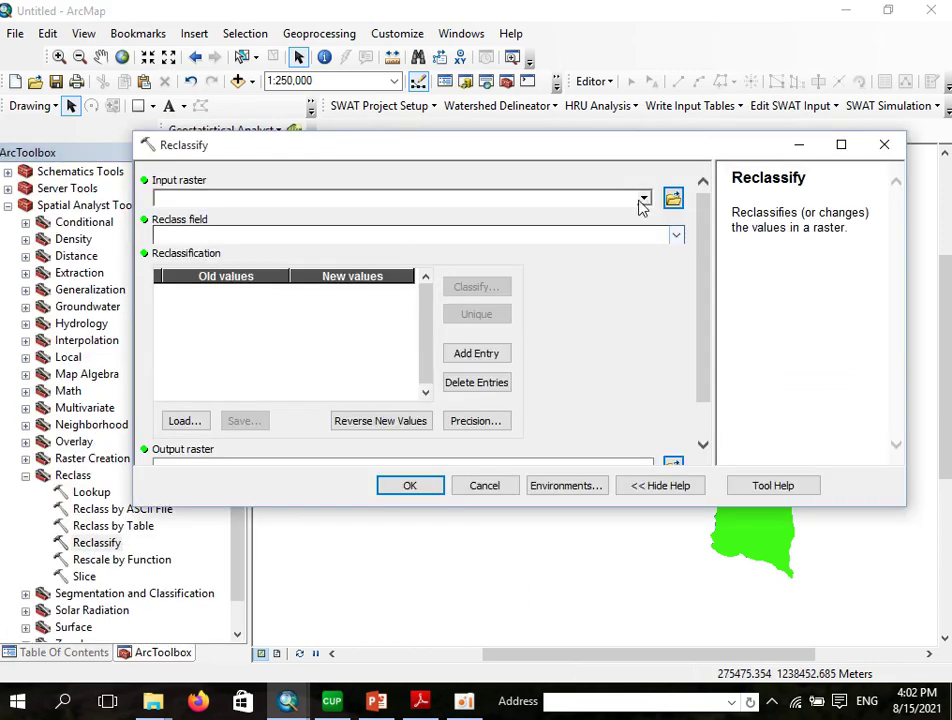
{"action": "left_click", "coordinate": [642, 199]}
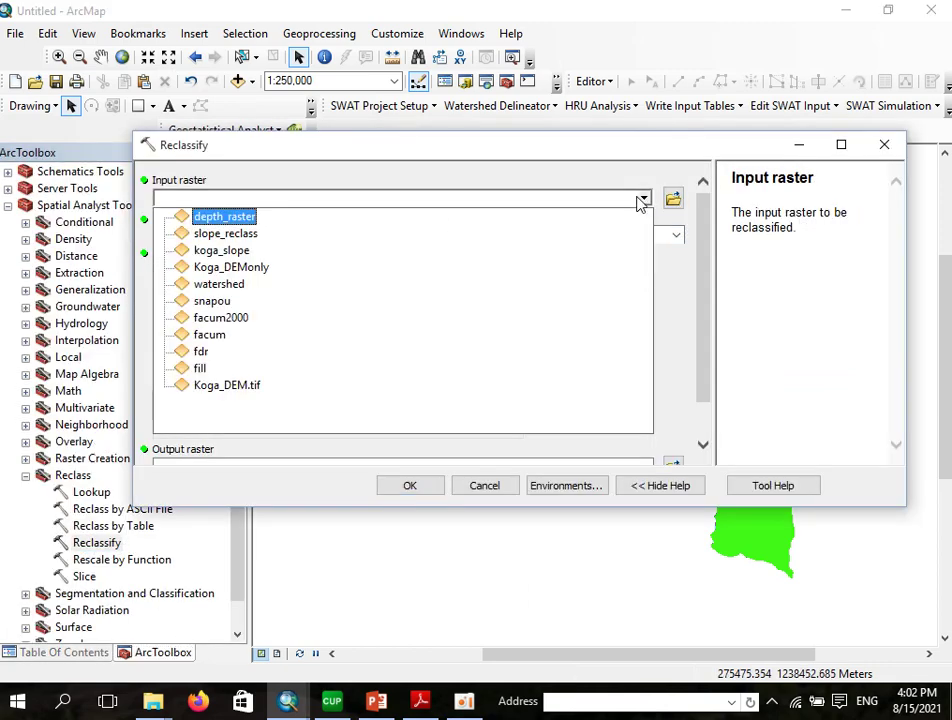
{"action": "left_click", "coordinate": [218, 216]}
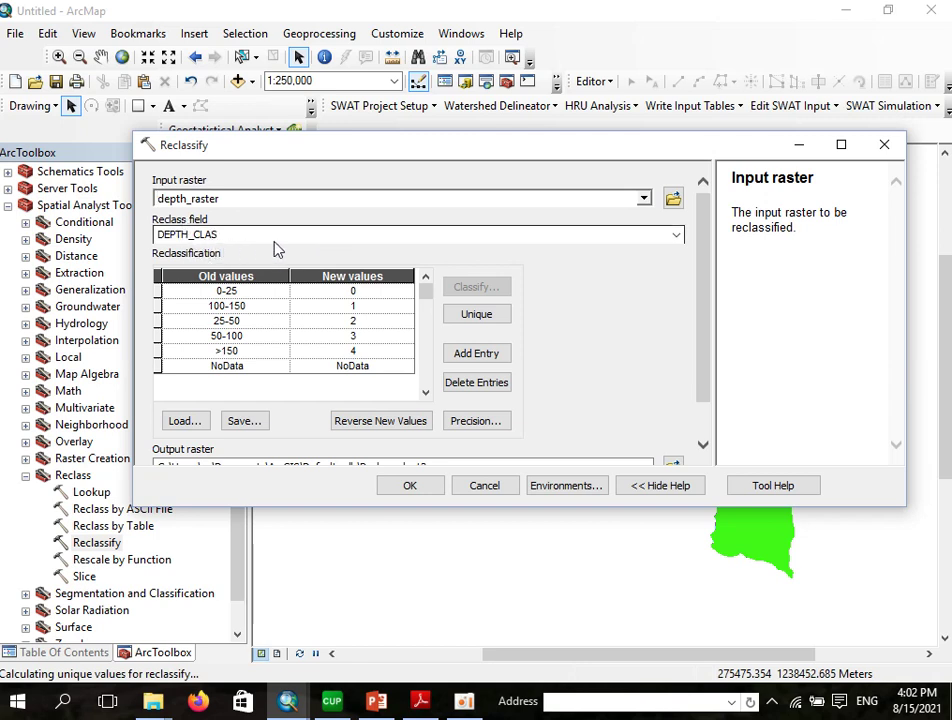
Step: Switch to draft_Proof_hi.pdf in Adobe Reader and check the soil depth suitability scores in Table 2.2
{"action": "mouse_move", "coordinate": [420, 700]}
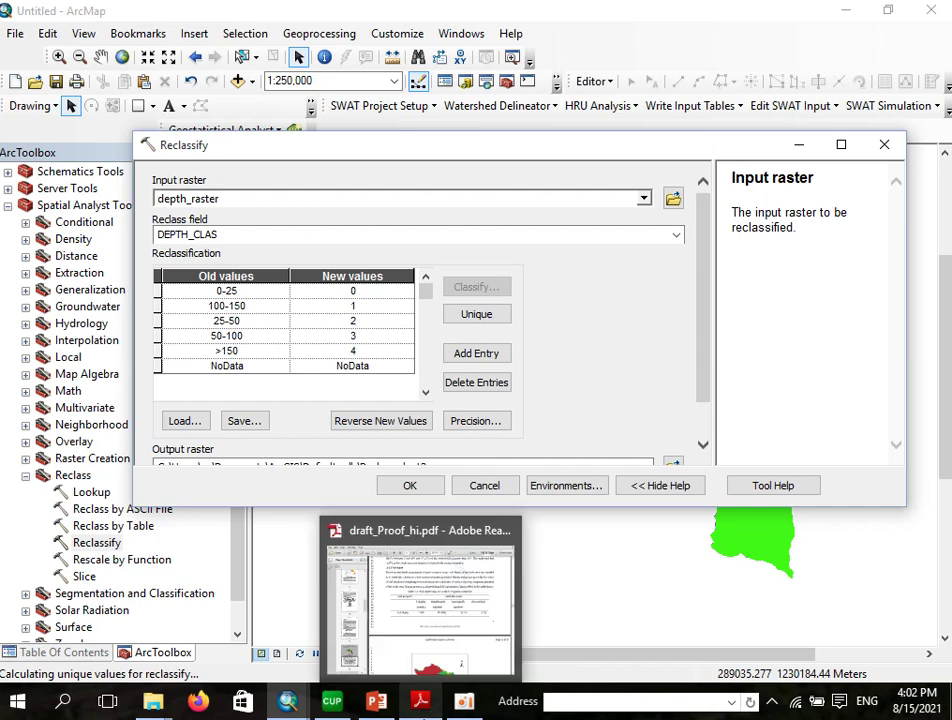
{"action": "left_click", "coordinate": [425, 627]}
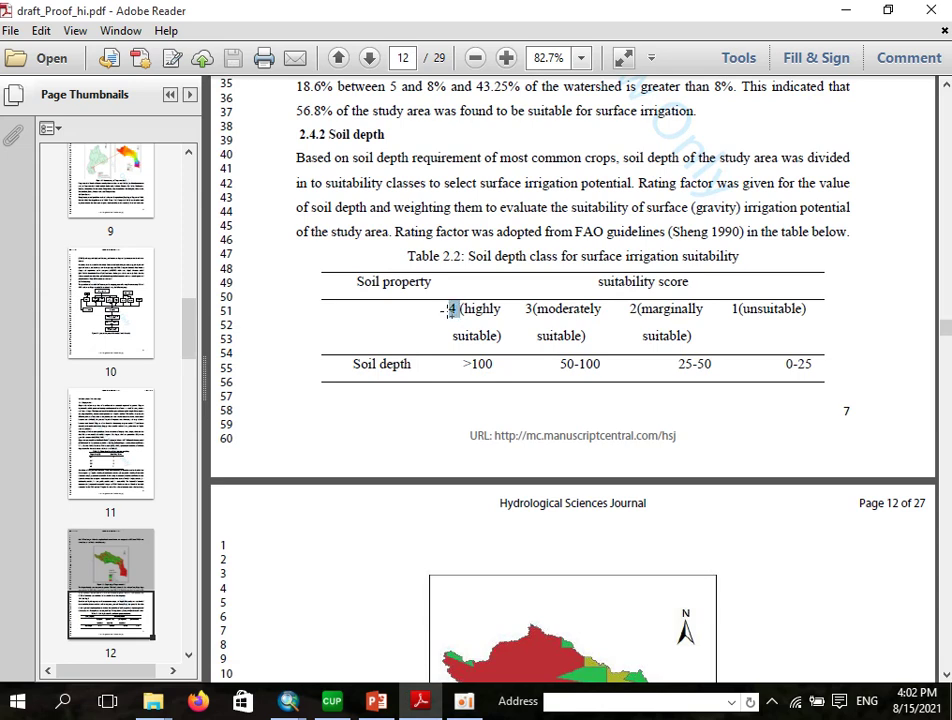
{"action": "left_click", "coordinate": [488, 341]}
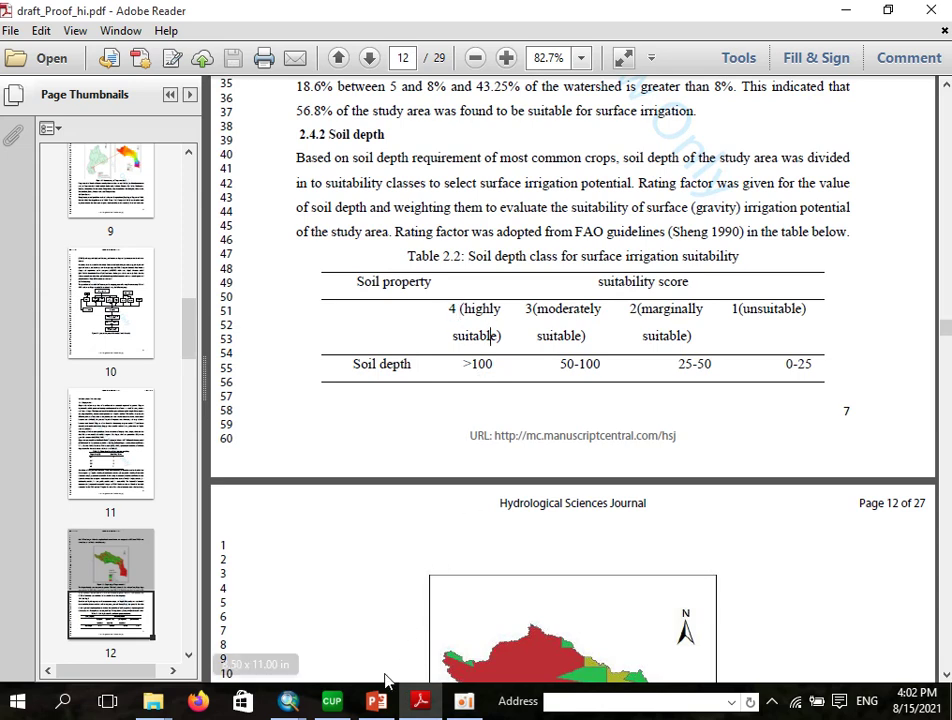
Step: Switch back to the Reclassify dialog in ArcMap and assign new value 4 to the 100-150 and >150 depth classes
{"action": "mouse_move", "coordinate": [288, 700]}
{"action": "left_click", "coordinate": [349, 628]}
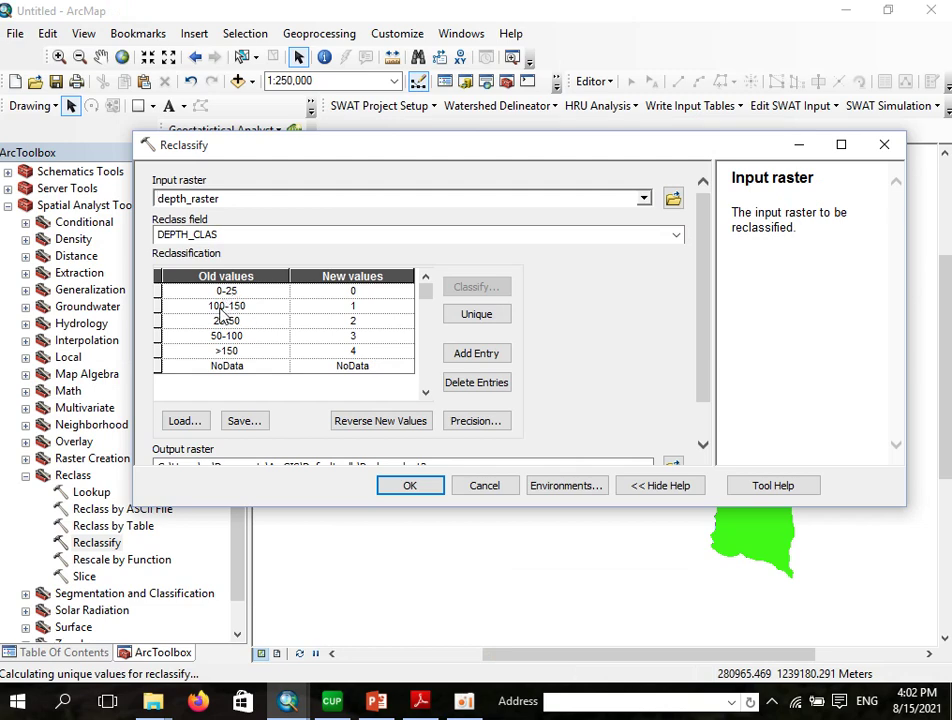
{"action": "left_click", "coordinate": [352, 307]}
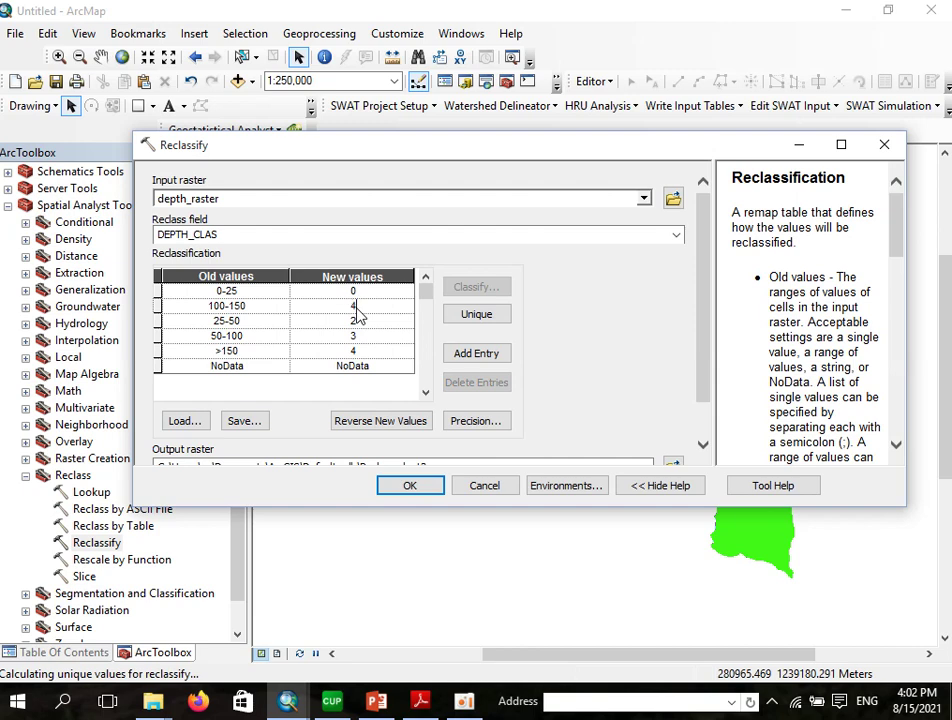
{"action": "left_click", "coordinate": [355, 351]}
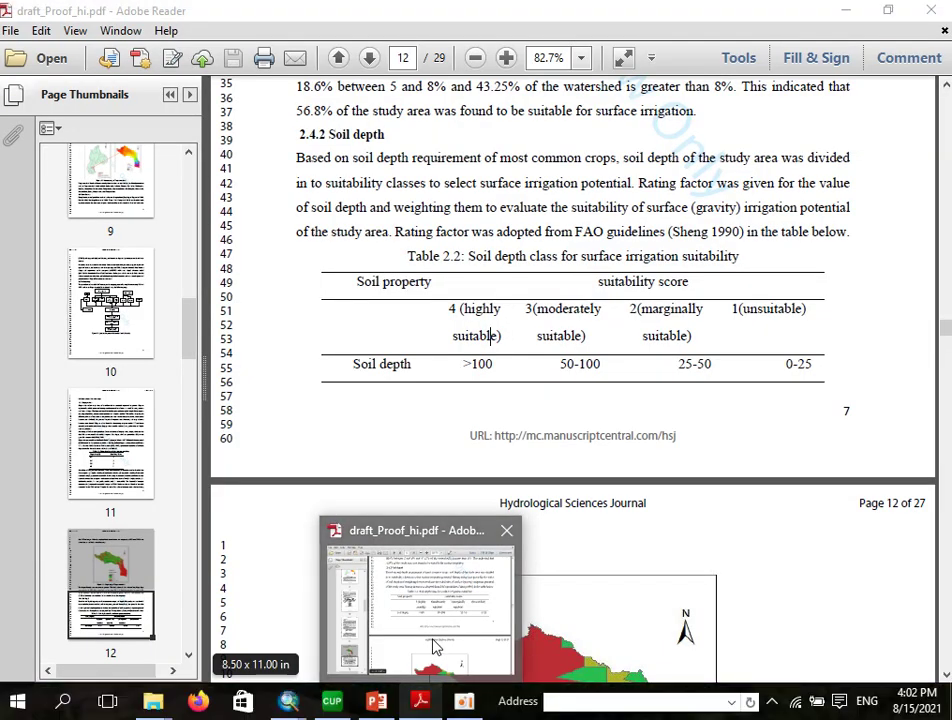
Step: Recheck Table 2.2 in draft_Proof_hi.pdf, return to ArcMap and assign new value 1 to the 0-25 depth class
{"action": "left_click", "coordinate": [431, 644]}
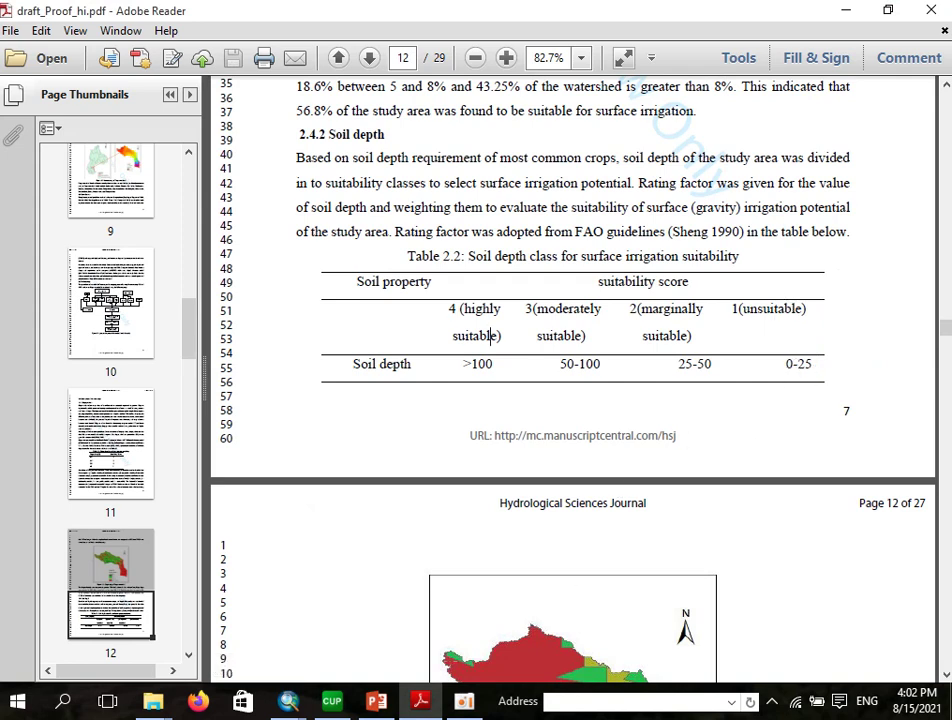
{"action": "mouse_move", "coordinate": [288, 700]}
{"action": "left_click", "coordinate": [404, 629]}
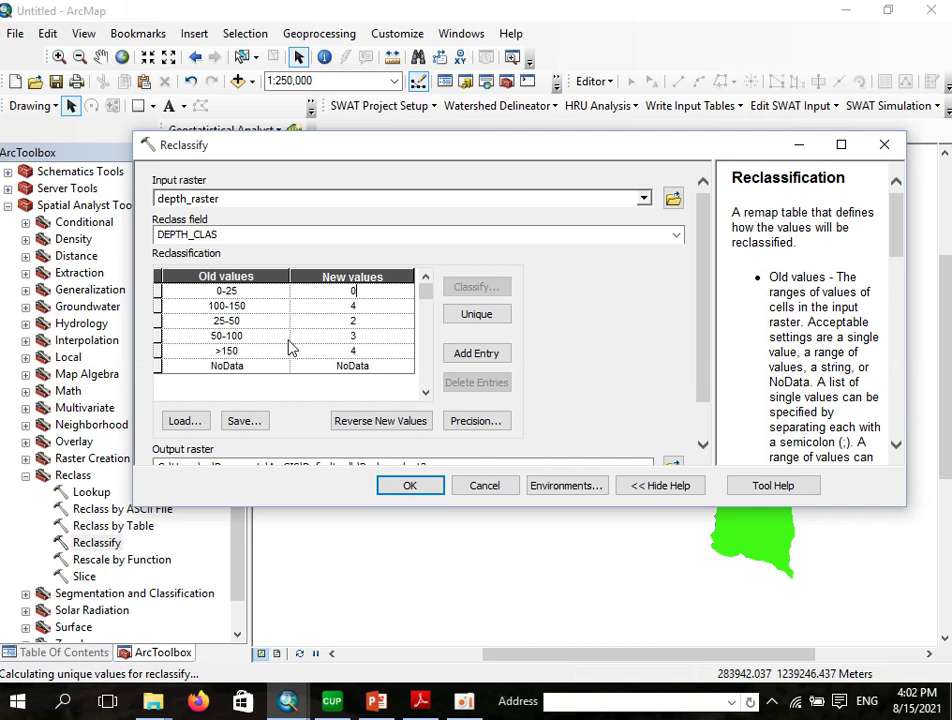
{"action": "left_click", "coordinate": [351, 292]}
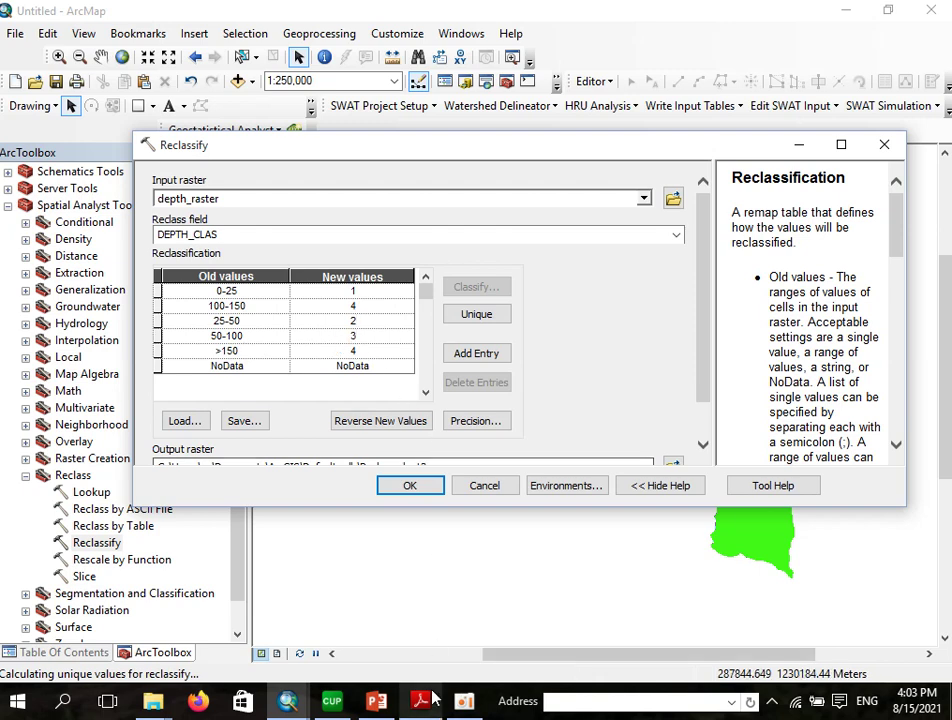
{"action": "mouse_move", "coordinate": [431, 697]}
{"action": "mouse_move", "coordinate": [437, 618]}
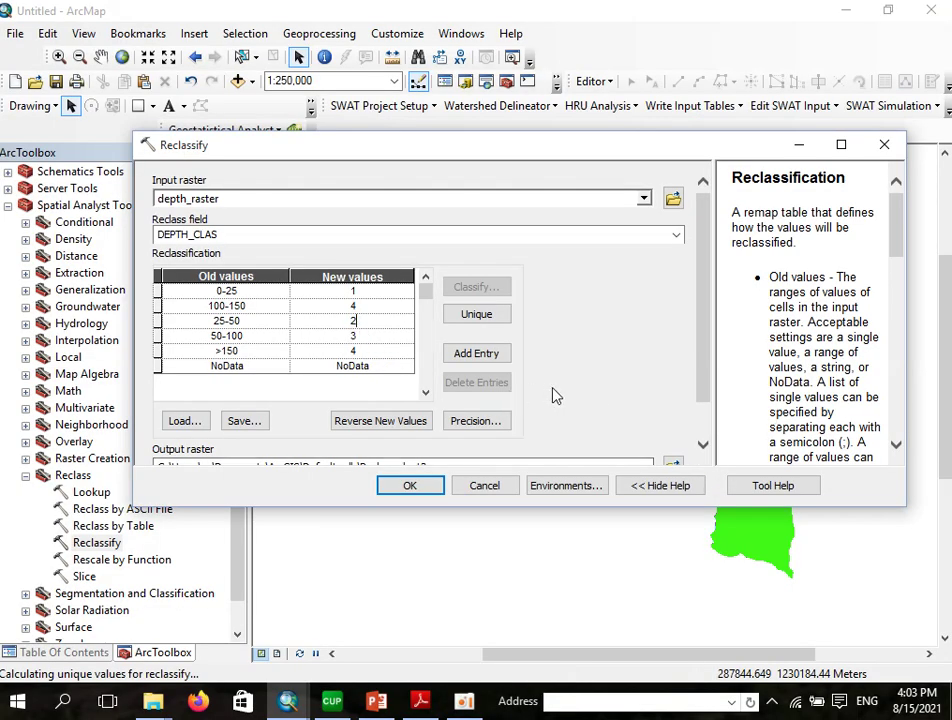
Step: Save the output raster as Depth_reclass in the irrigation suiatbility mapping folder and run the reclassification
{"action": "scroll", "coordinate": [548, 396], "scroll_direction": "down", "scroll_amount": 1}
{"action": "left_click", "coordinate": [672, 424]}
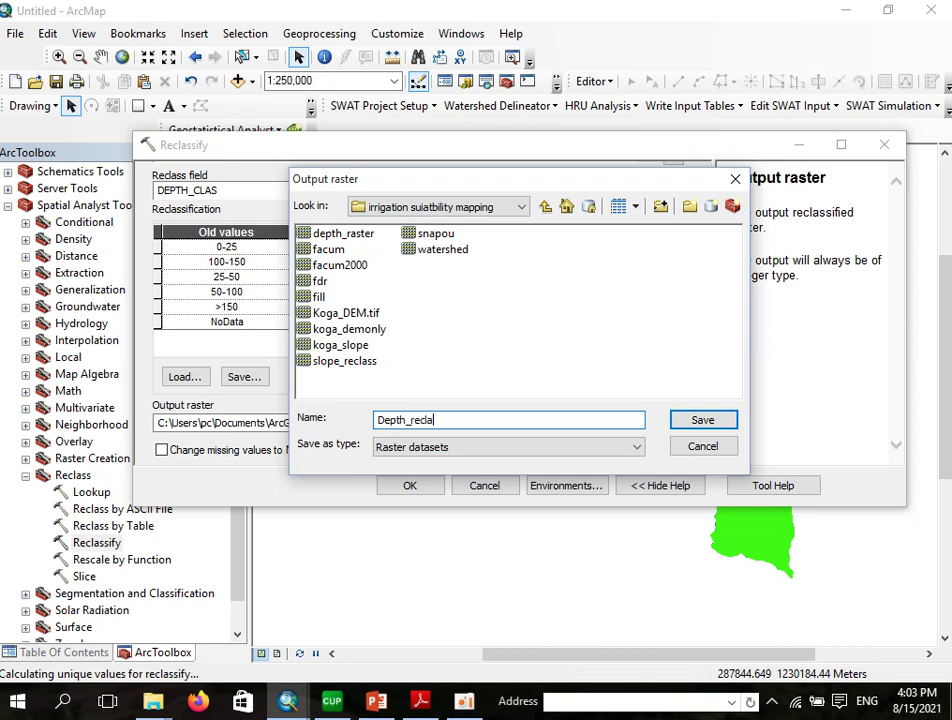
{"action": "left_click", "coordinate": [703, 420]}
{"action": "left_click", "coordinate": [409, 486]}
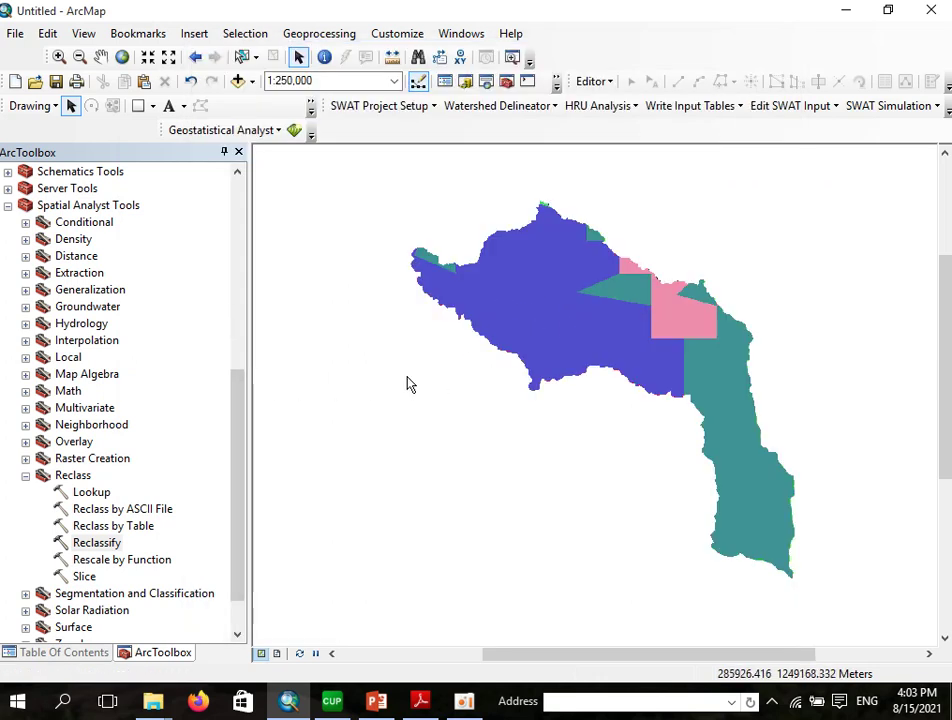
Step: Look over the reclassified depth map, bring up the layer list and collapse the depth_raster legend
{"action": "scroll", "coordinate": [555, 234], "scroll_direction": "up", "scroll_amount": 2}
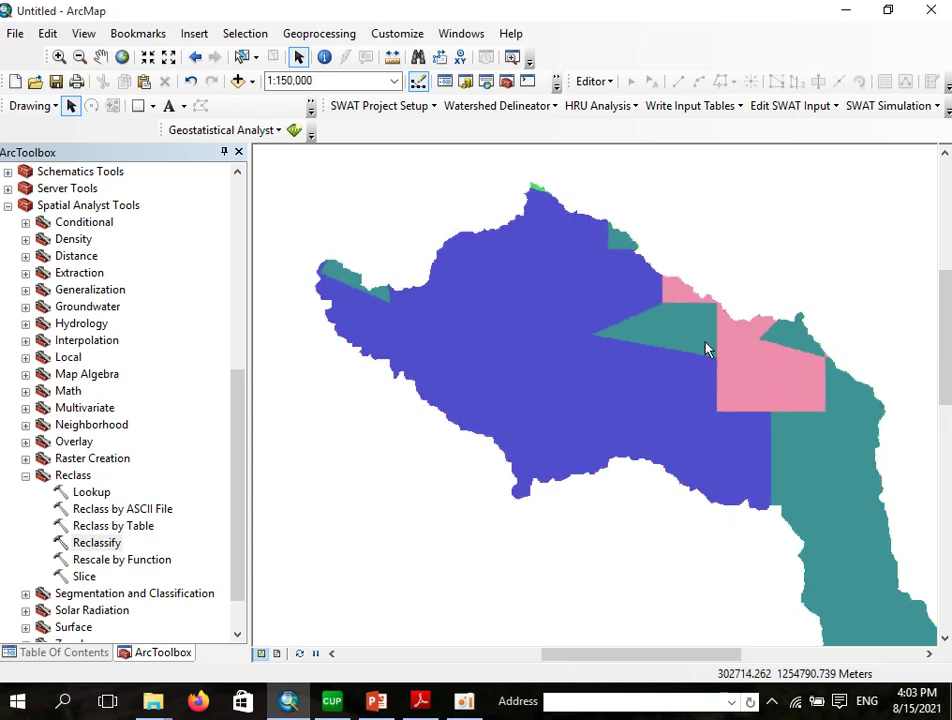
{"action": "left_click", "coordinate": [64, 652]}
{"action": "left_click", "coordinate": [25, 382]}
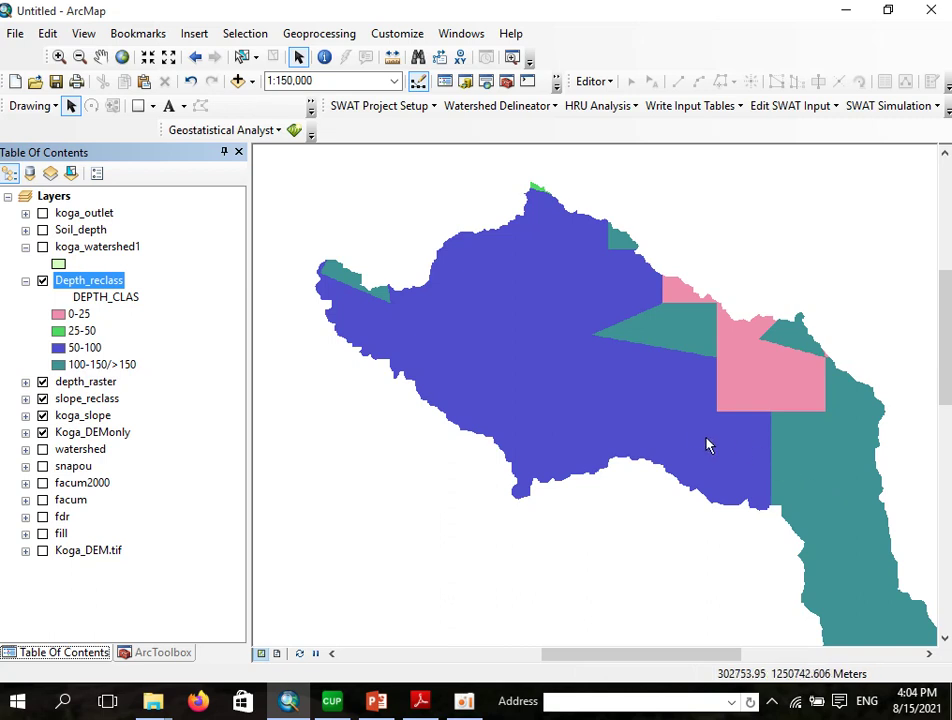
Step: Symbolize the Depth_reclass layer by unique values of the VALUE field and collapse its legend
{"action": "right_click", "coordinate": [107, 281]}
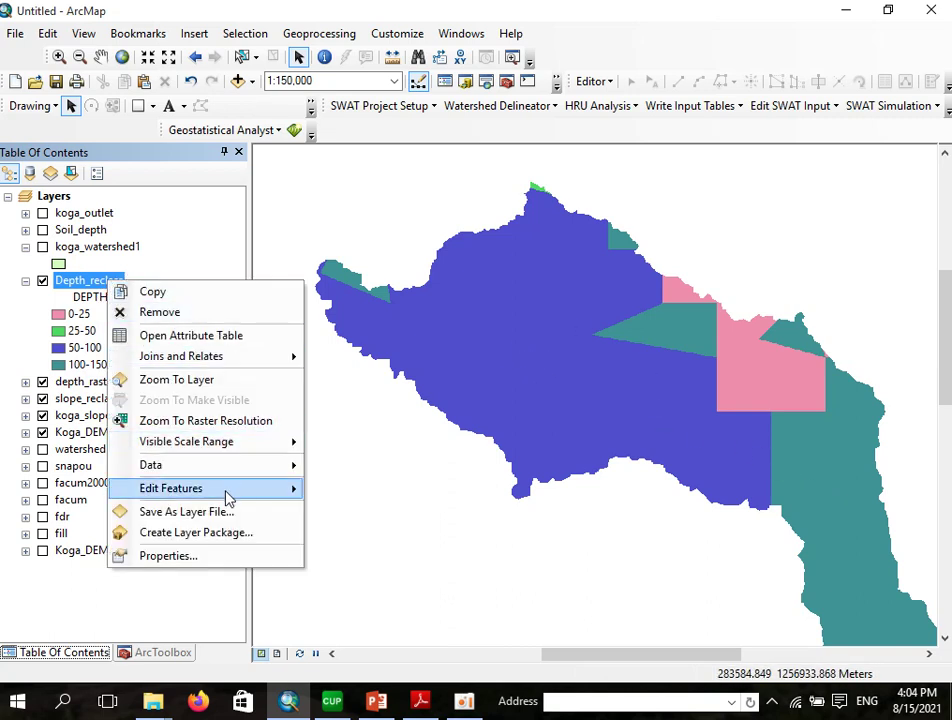
{"action": "left_click", "coordinate": [165, 556]}
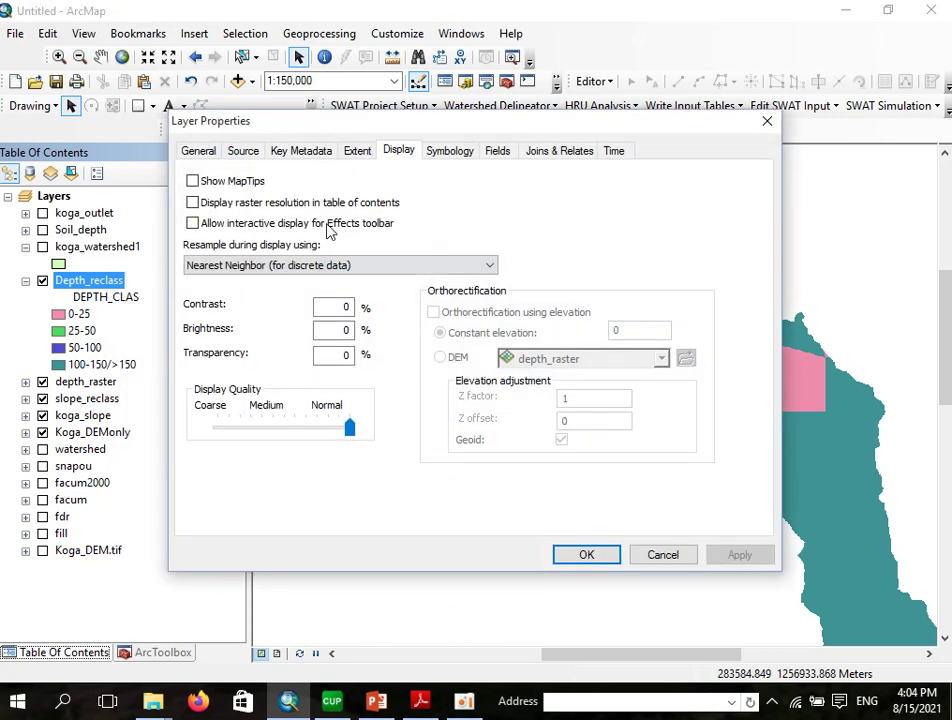
{"action": "left_click", "coordinate": [432, 150]}
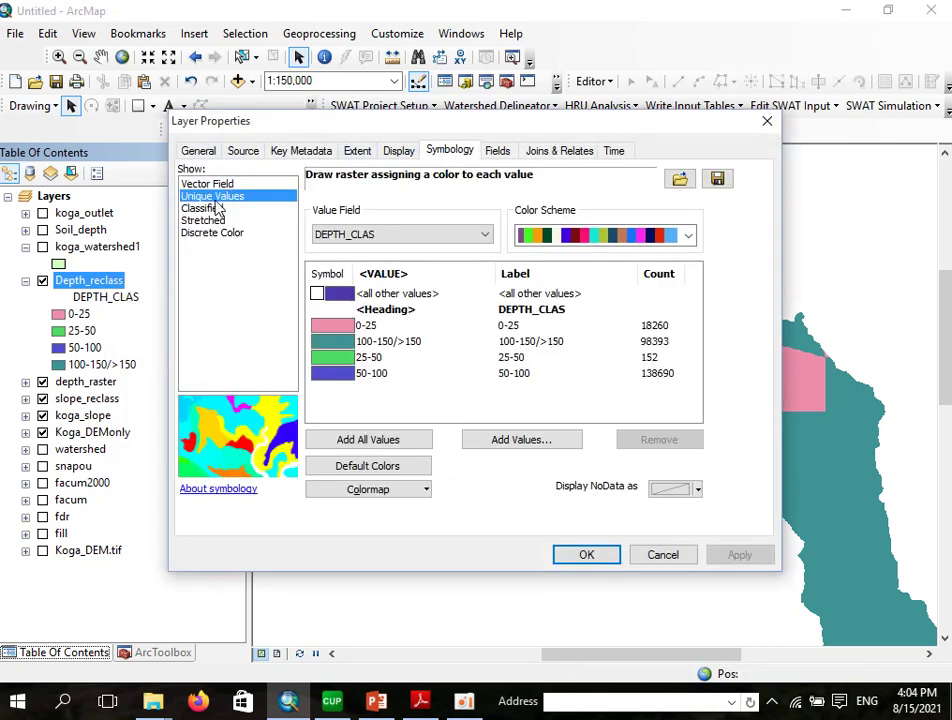
{"action": "left_click", "coordinate": [361, 236]}
{"action": "left_click", "coordinate": [328, 274]}
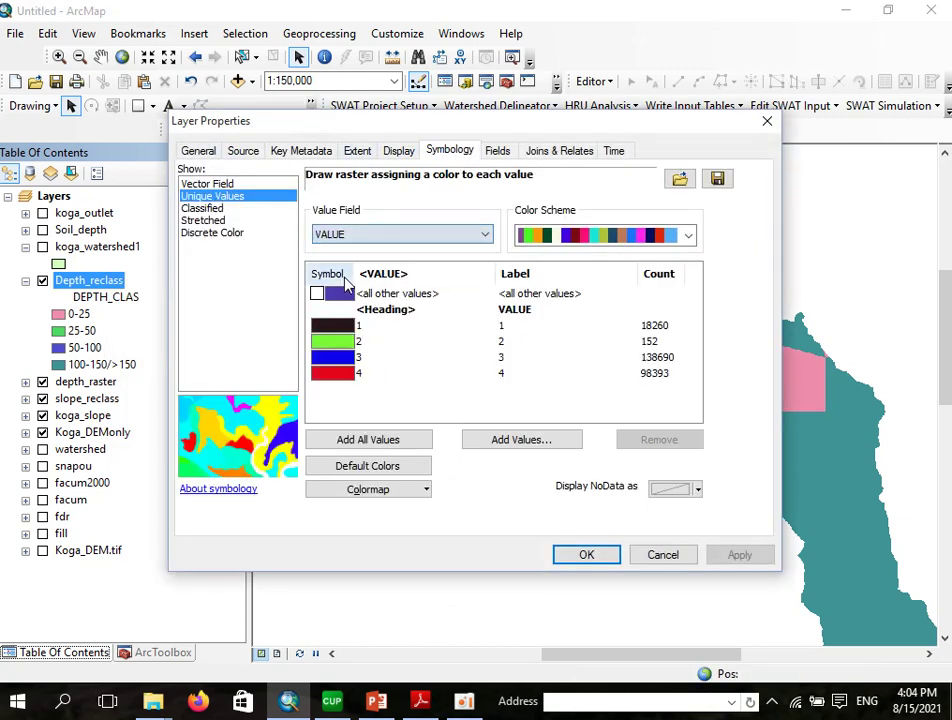
{"action": "left_click", "coordinate": [740, 555]}
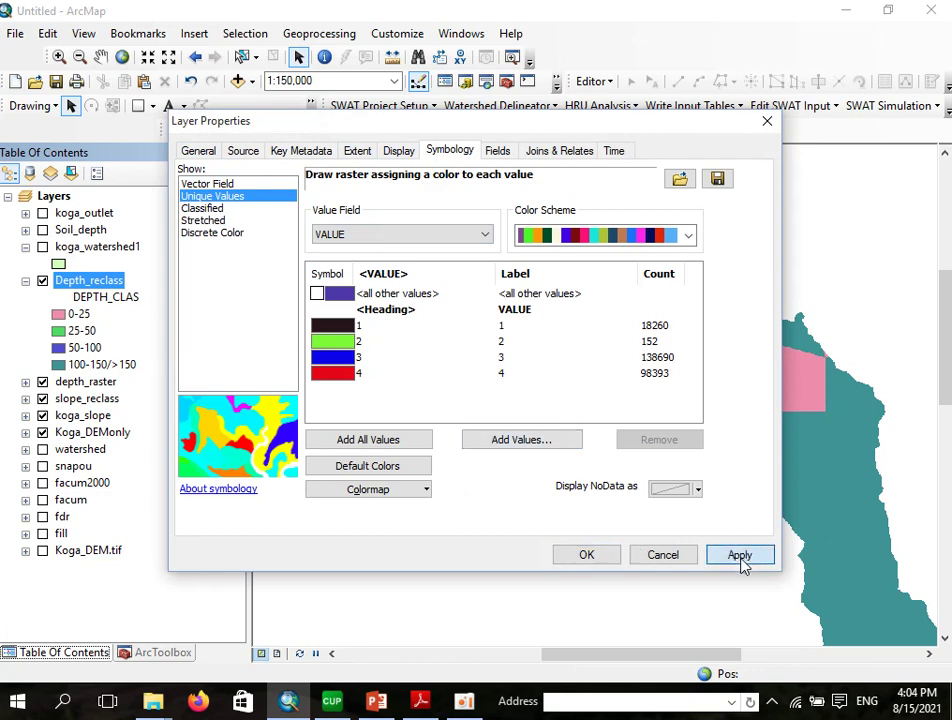
{"action": "left_click", "coordinate": [588, 555]}
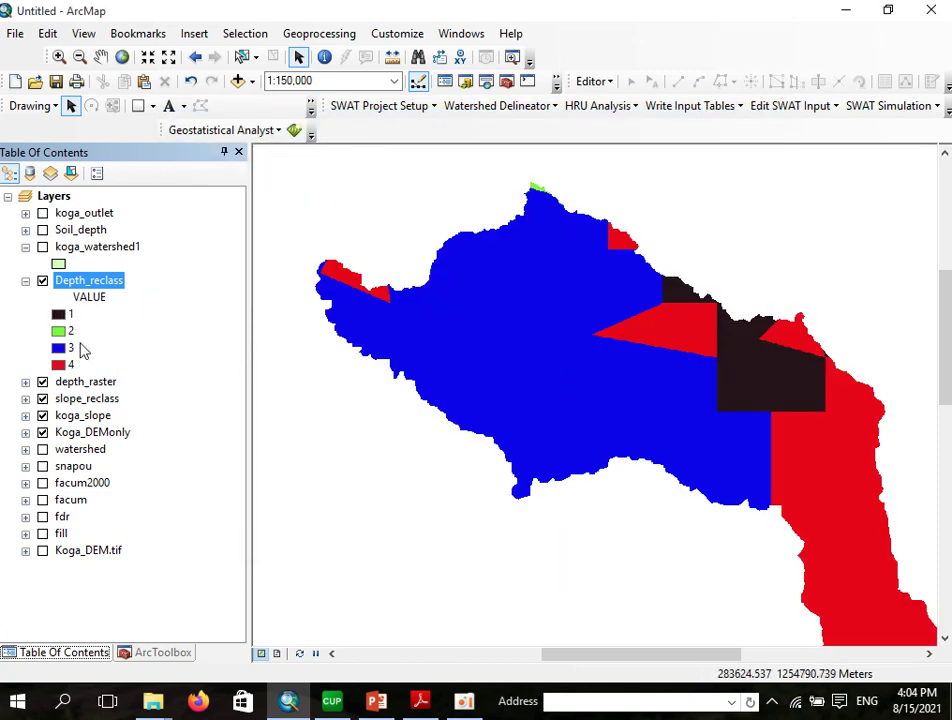
{"action": "left_click", "coordinate": [25, 281]}
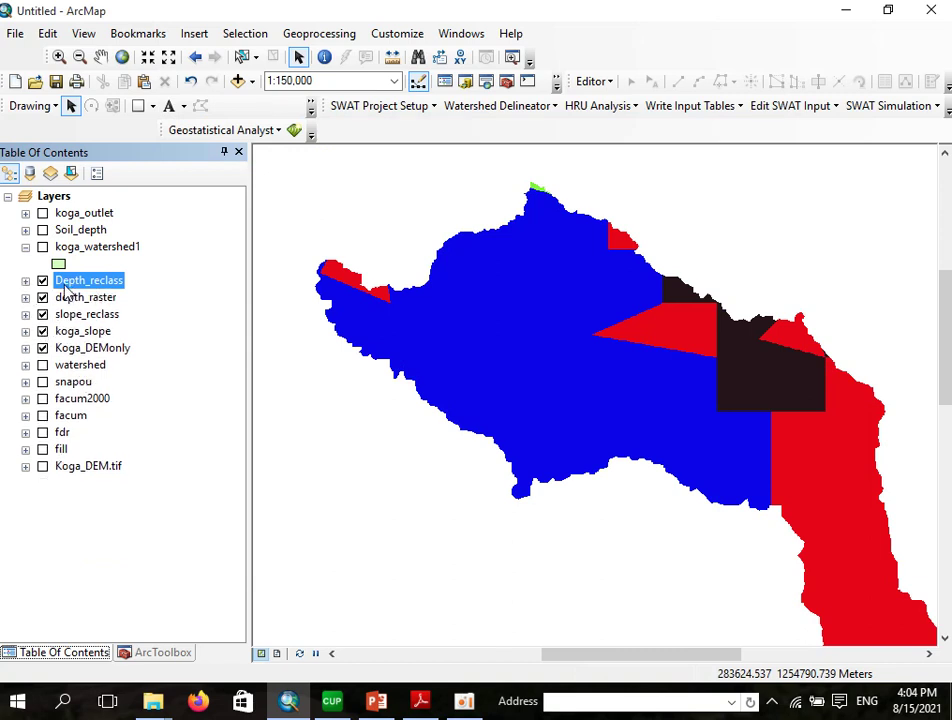